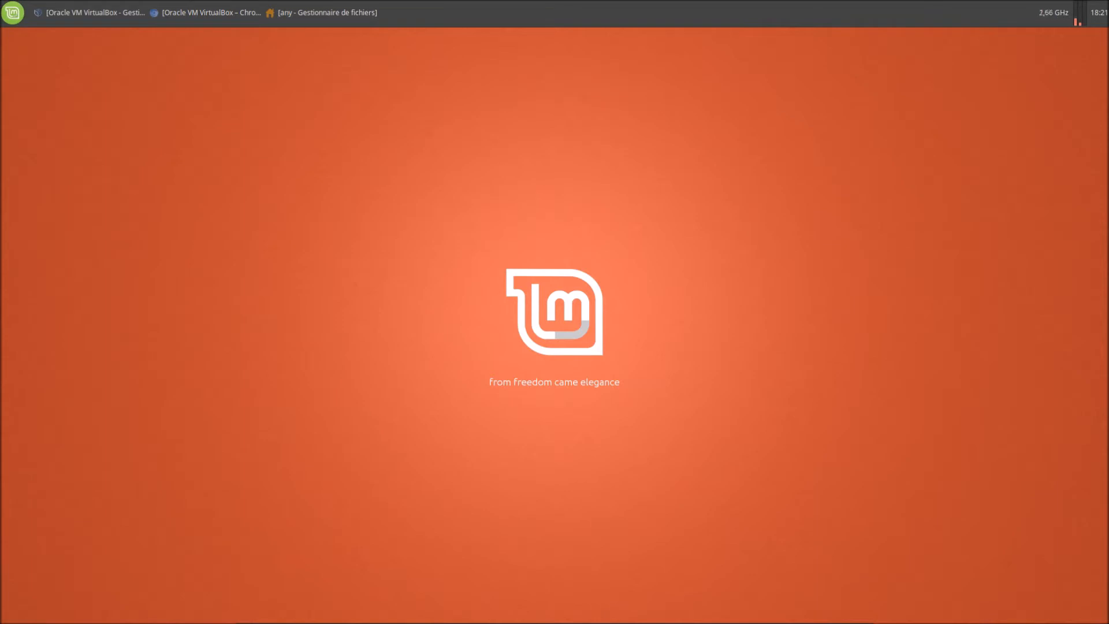
Switch to the VirtualBox Manager and check for available VirtualBox updates
{"action": "left_click", "coordinate": [224, 14]}
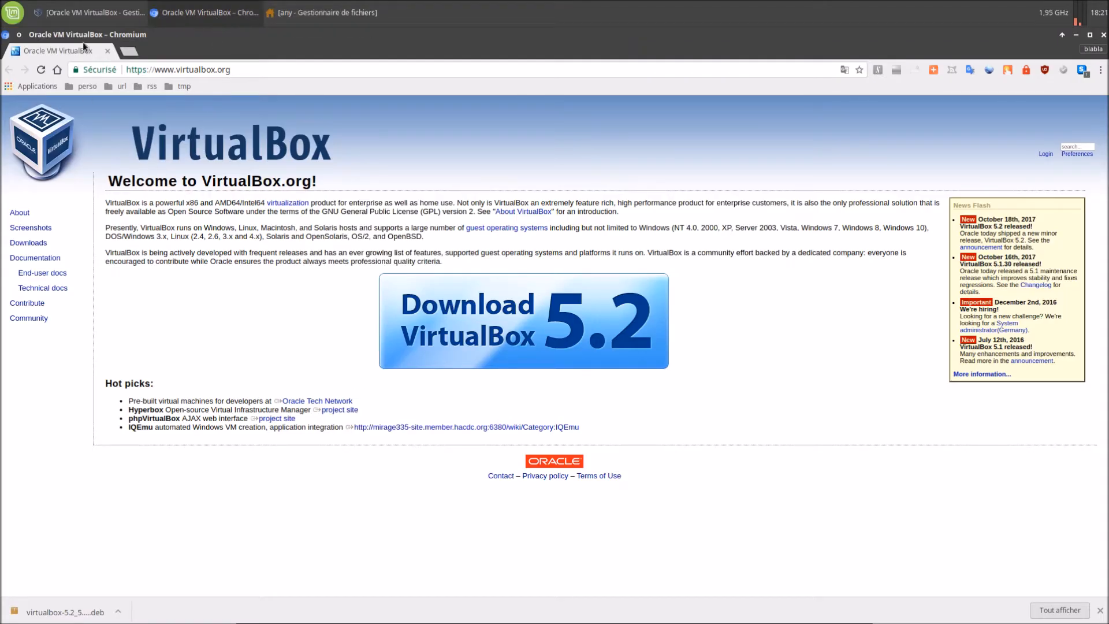
{"action": "left_click", "coordinate": [92, 8]}
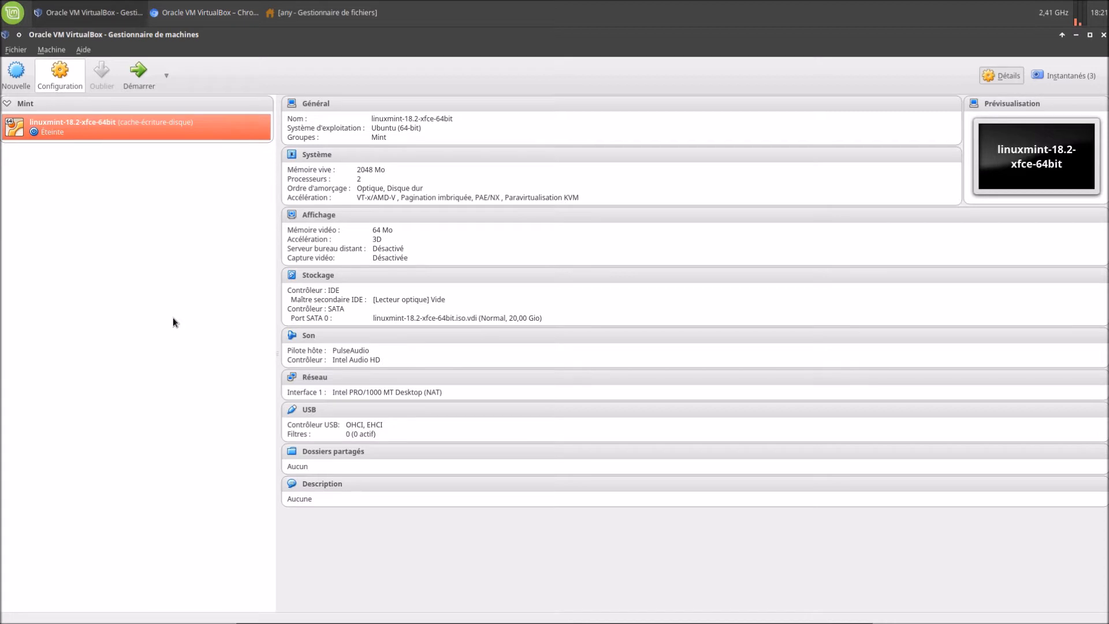
{"action": "left_click", "coordinate": [16, 51]}
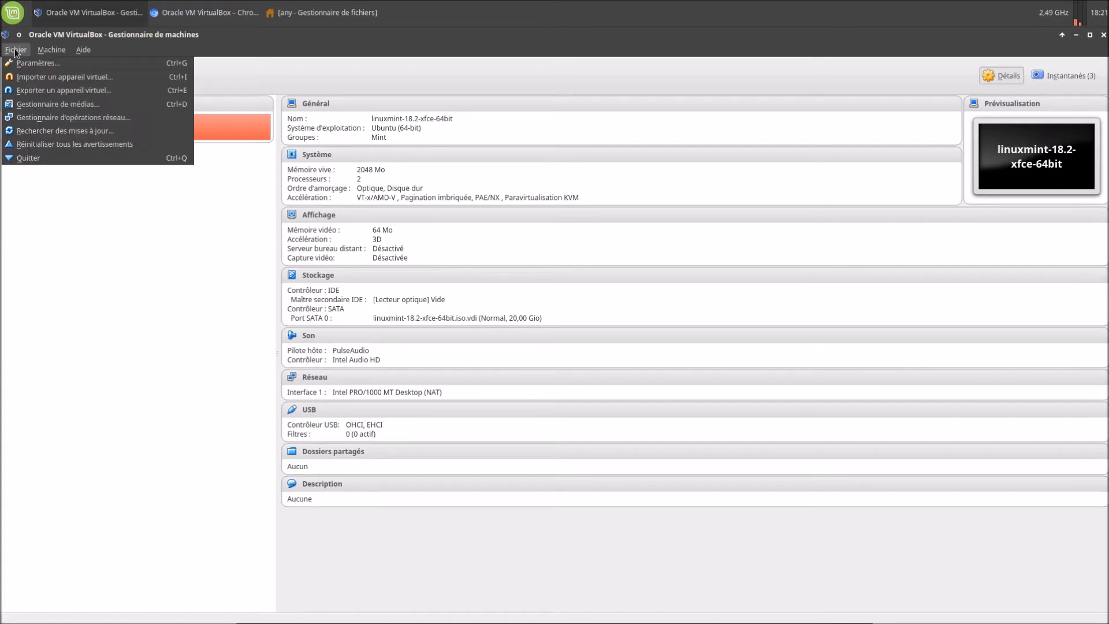
{"action": "left_click", "coordinate": [72, 132]}
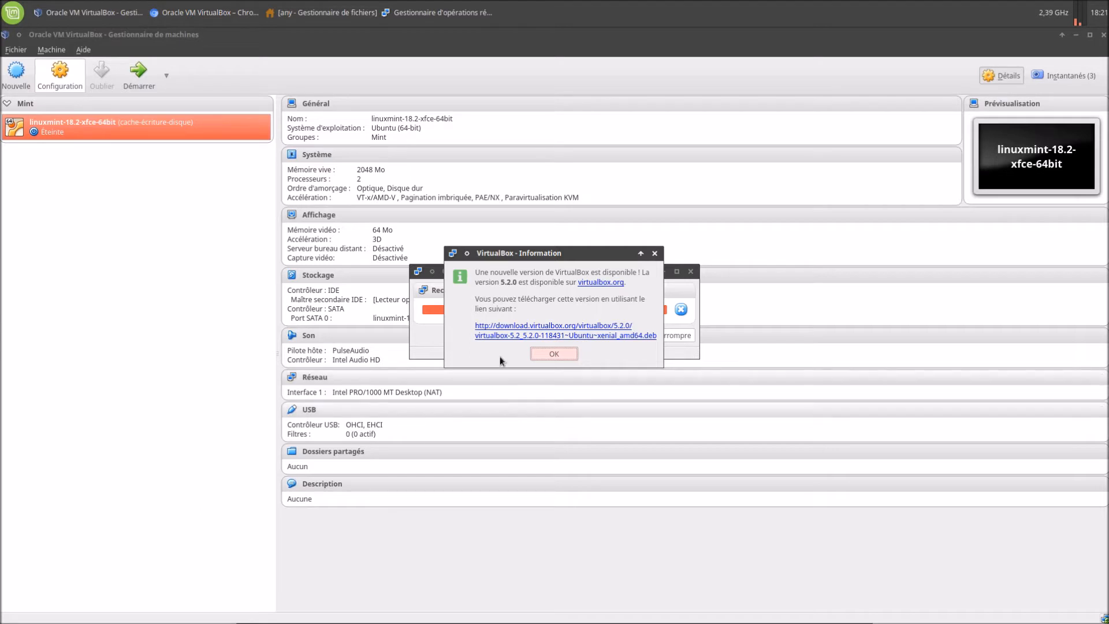
Try to download the VirtualBox 5.2.0 package from the update notice's link, cancel the save and dismiss the notice
{"action": "left_click", "coordinate": [512, 328]}
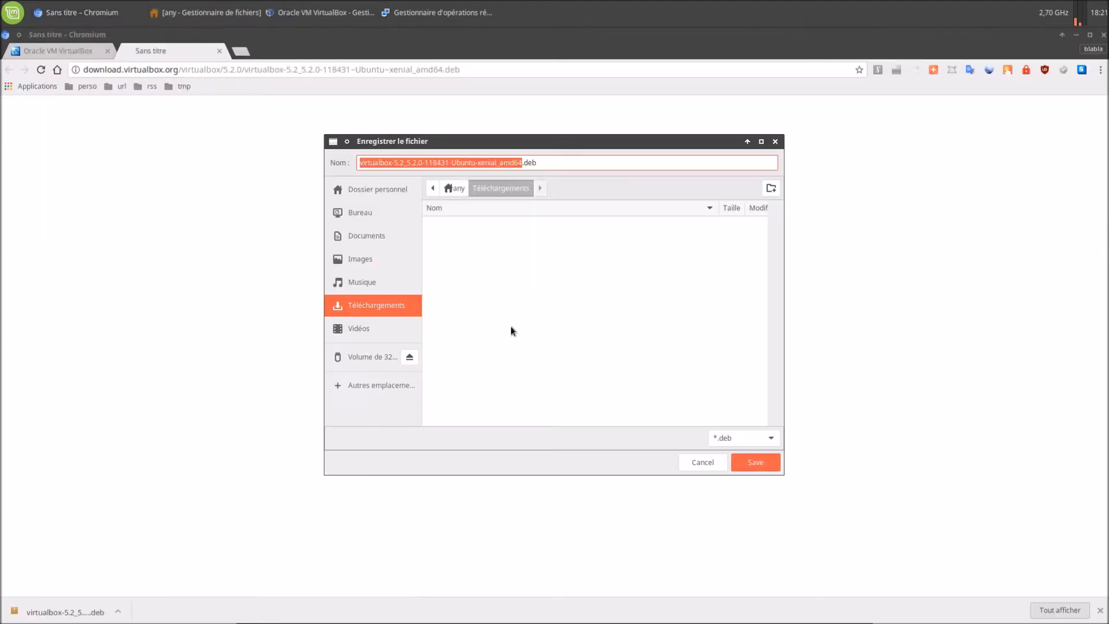
{"action": "left_click", "coordinate": [701, 462]}
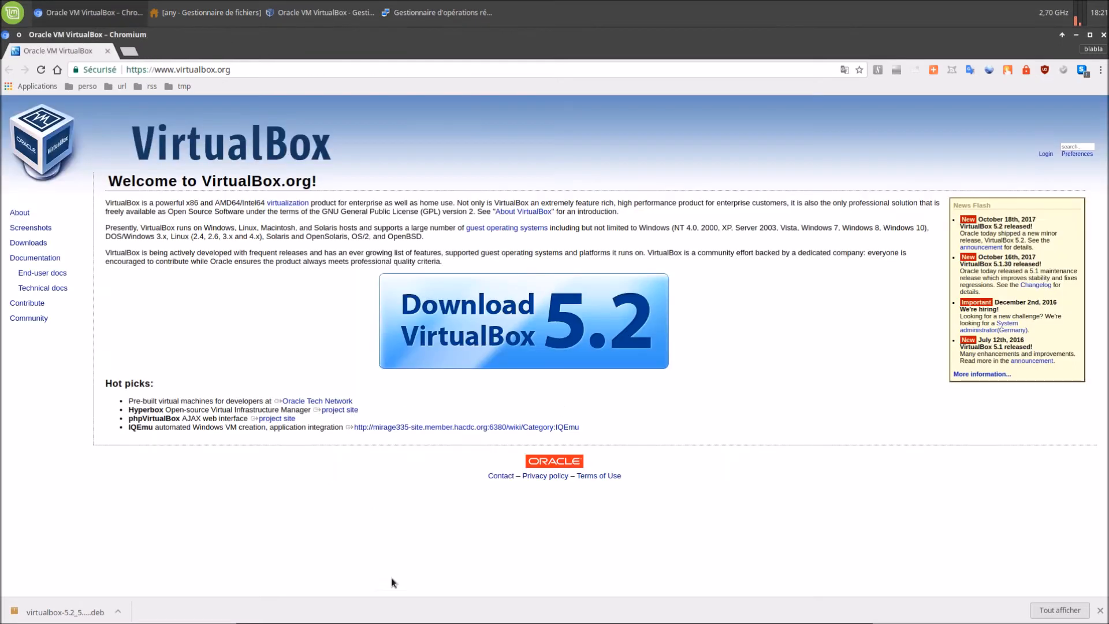
{"action": "left_click", "coordinate": [407, 17]}
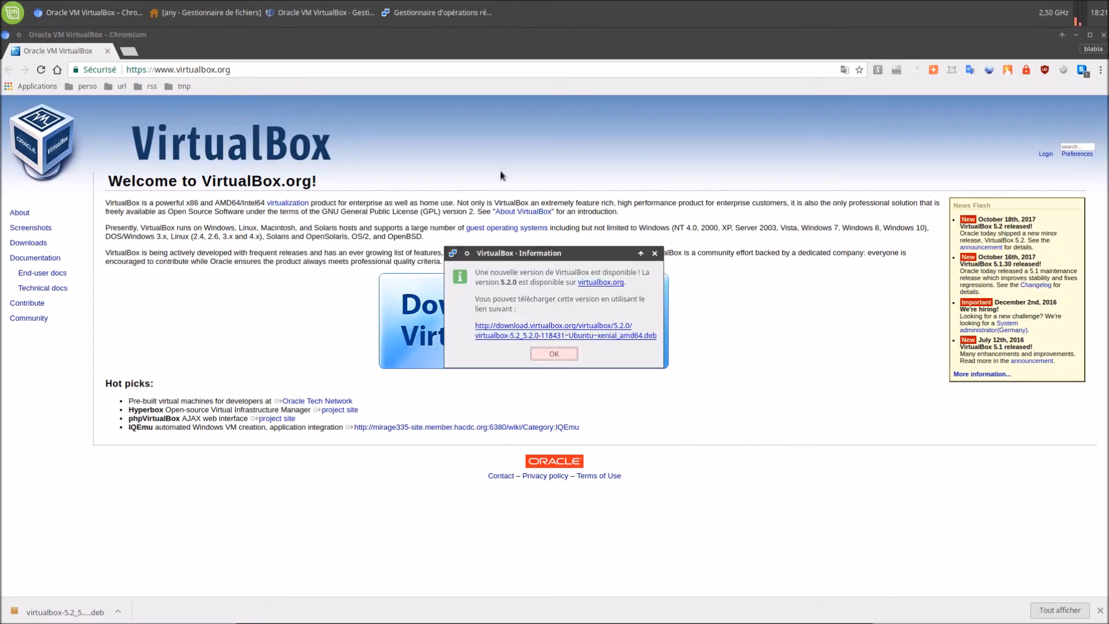
{"action": "left_click", "coordinate": [552, 358]}
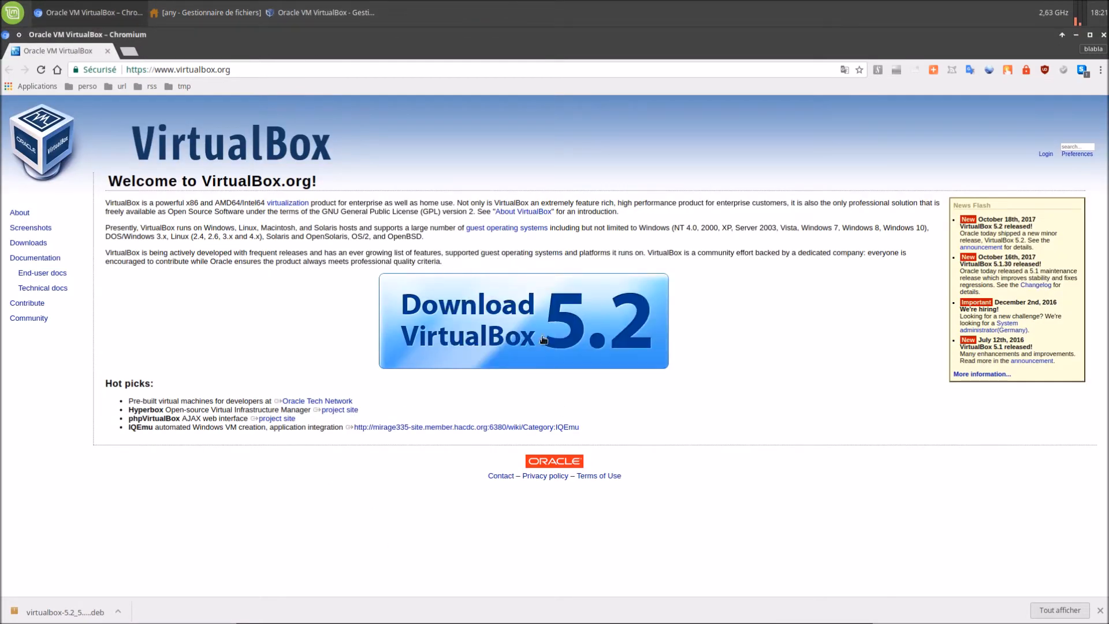
{"action": "left_click", "coordinate": [332, 12]}
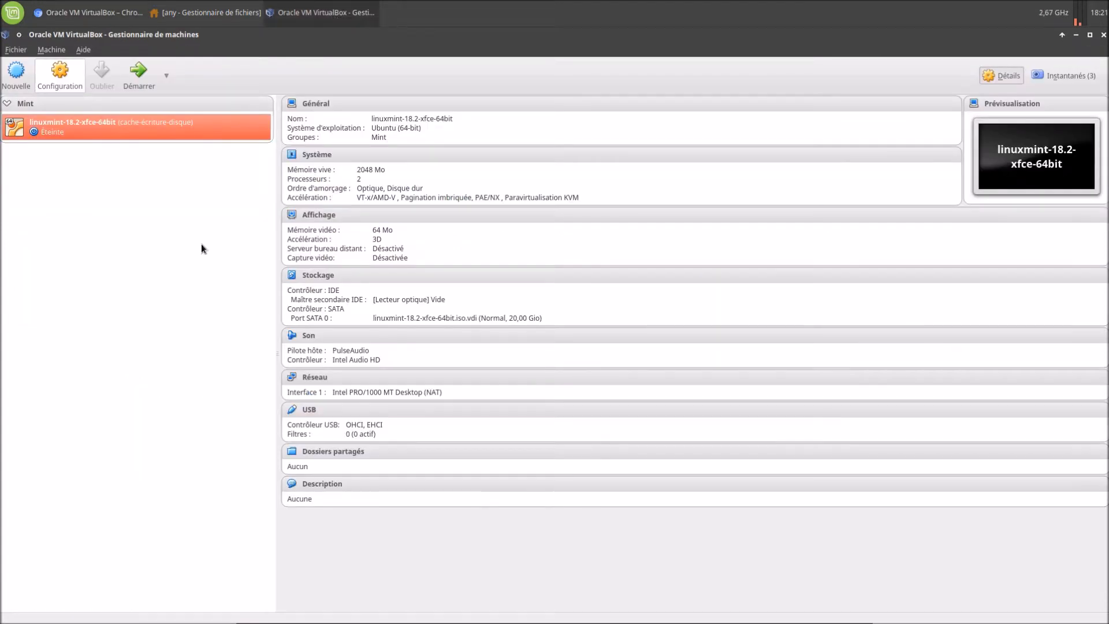
In Chromium, open the VirtualBox 5.2 release announcement in a new tab and read its list of notable enhancements
{"action": "left_click", "coordinate": [85, 14]}
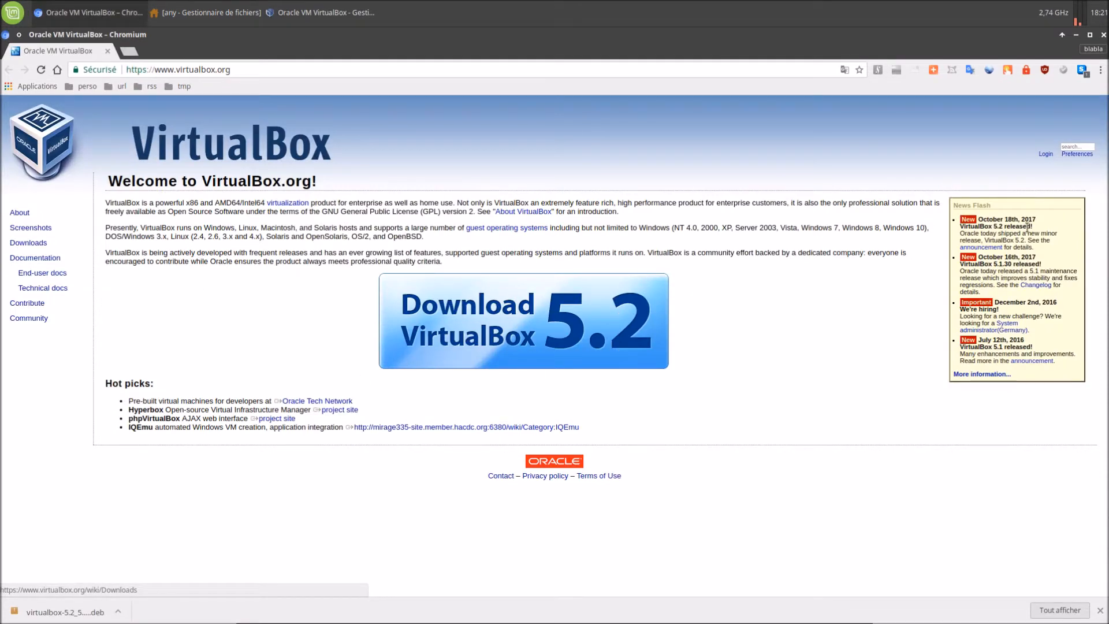
{"action": "right_click", "coordinate": [992, 248]}
{"action": "left_click", "coordinate": [994, 257]}
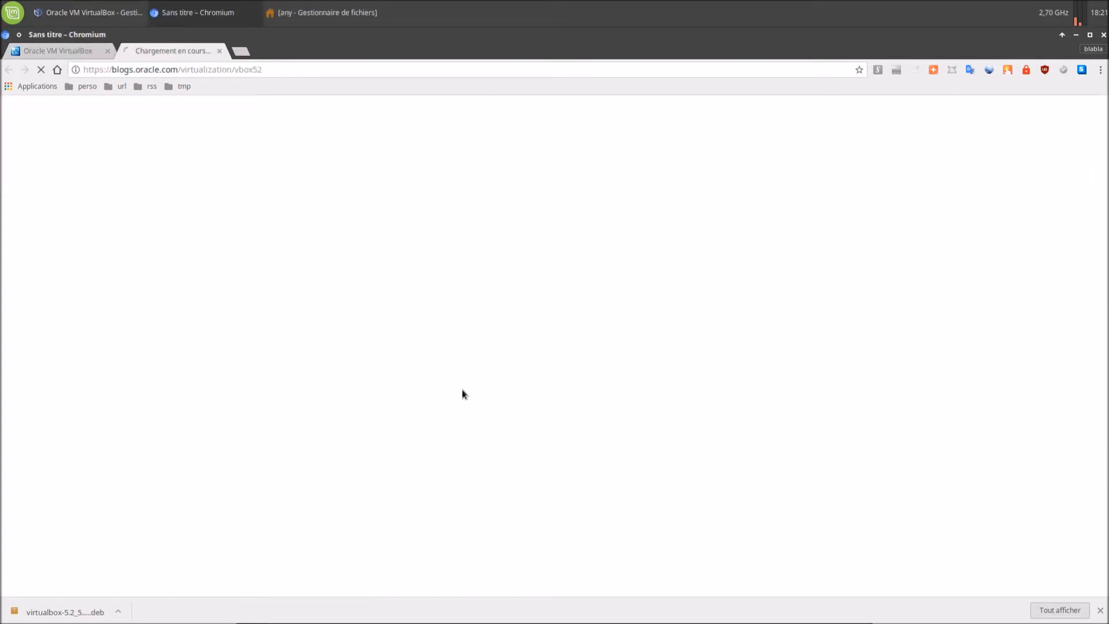
{"action": "scroll", "coordinate": [359, 442], "scroll_direction": "down", "scroll_amount": 6}
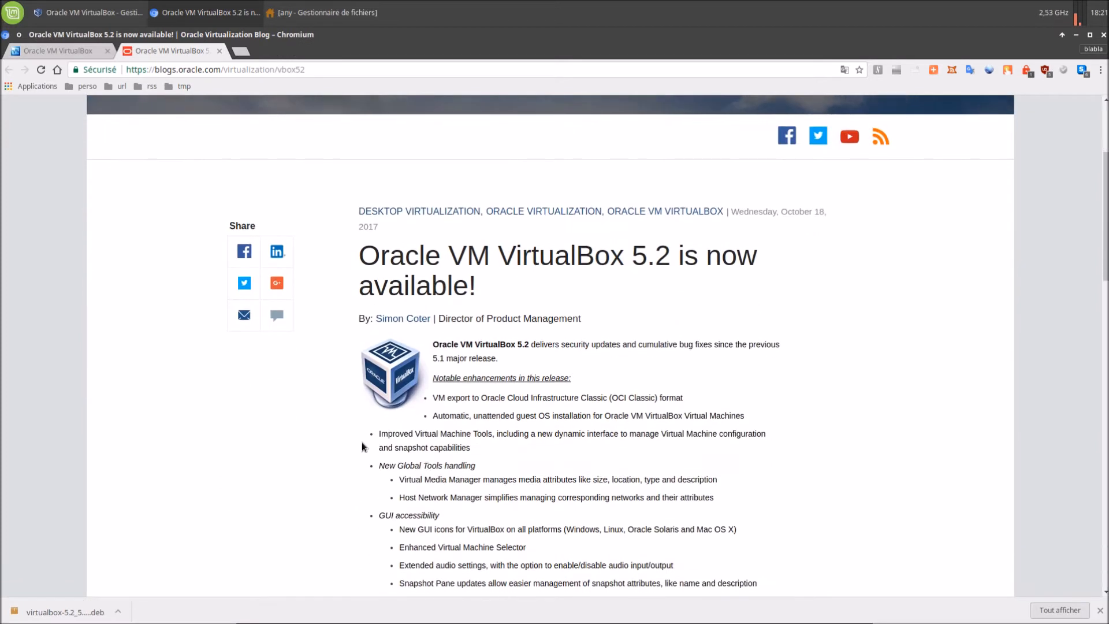
{"action": "scroll", "coordinate": [361, 442], "scroll_direction": "down", "scroll_amount": 1}
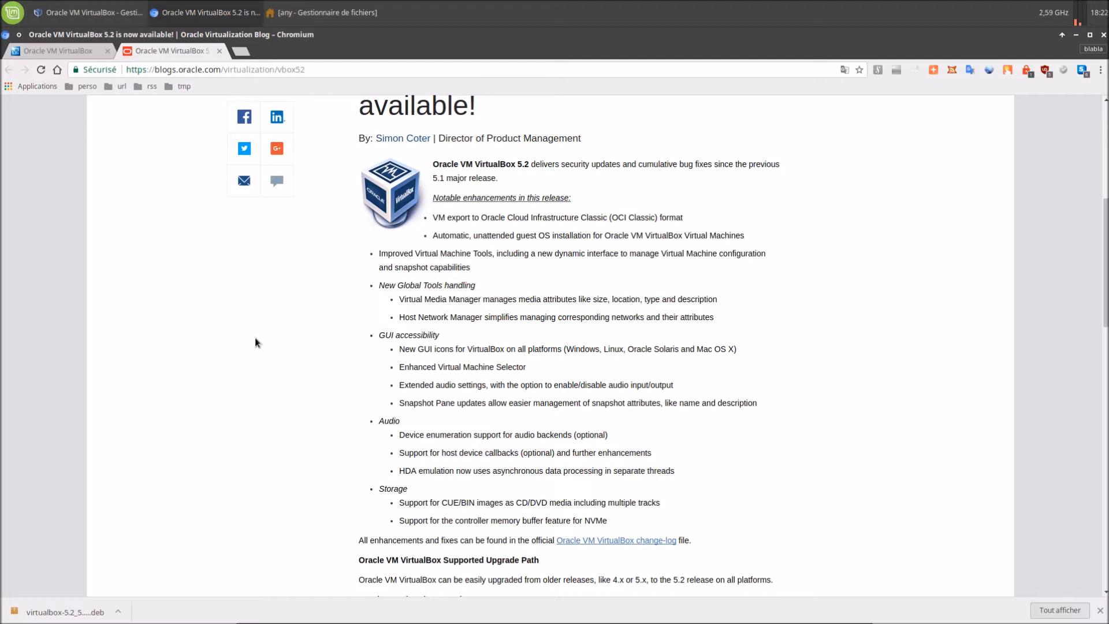
{"action": "scroll", "coordinate": [237, 369], "scroll_direction": "down", "scroll_amount": 3}
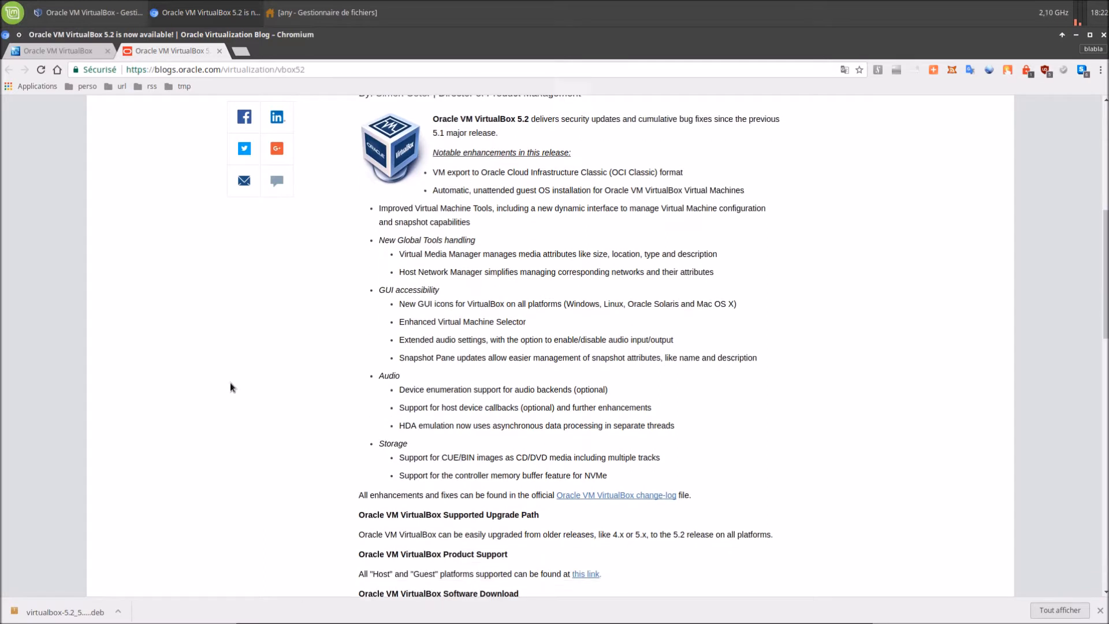
Translate the sentence under Oracle VM VirtualBox Supported Upgrade Path from English into French
{"action": "left_click_drag", "start_coordinate": [354, 490], "coordinate": [790, 487]}
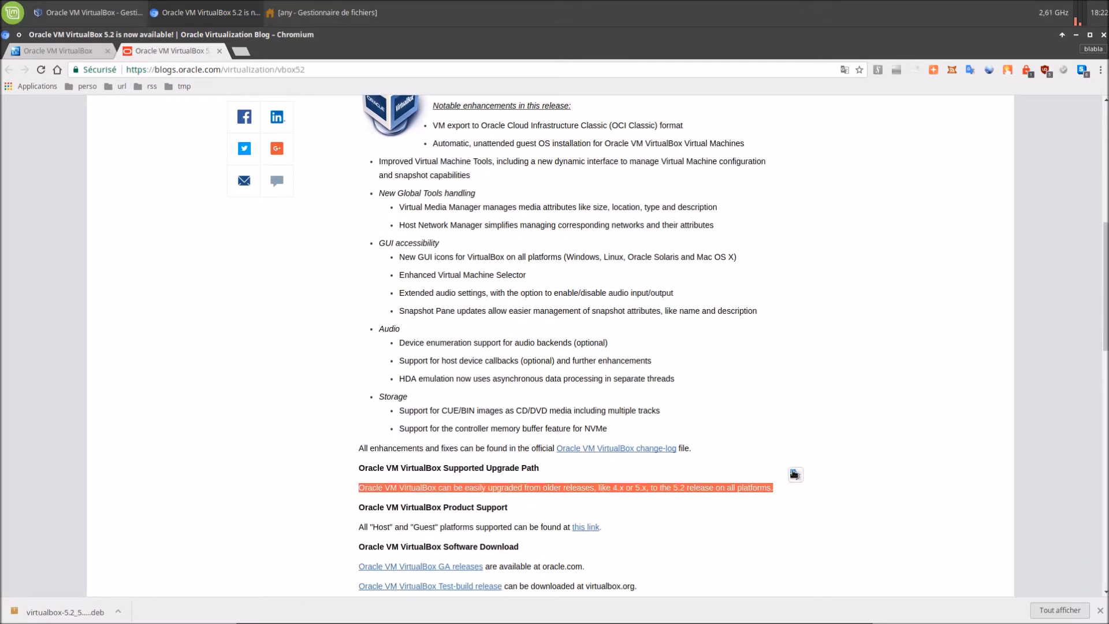
{"action": "left_click", "coordinate": [795, 476]}
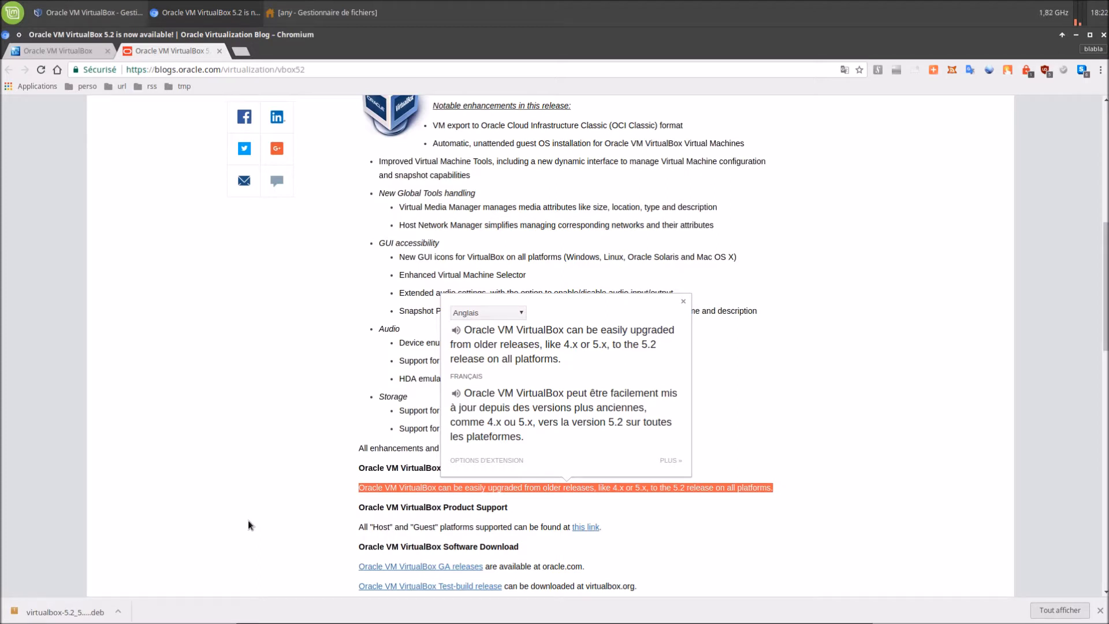
{"action": "left_click", "coordinate": [250, 407]}
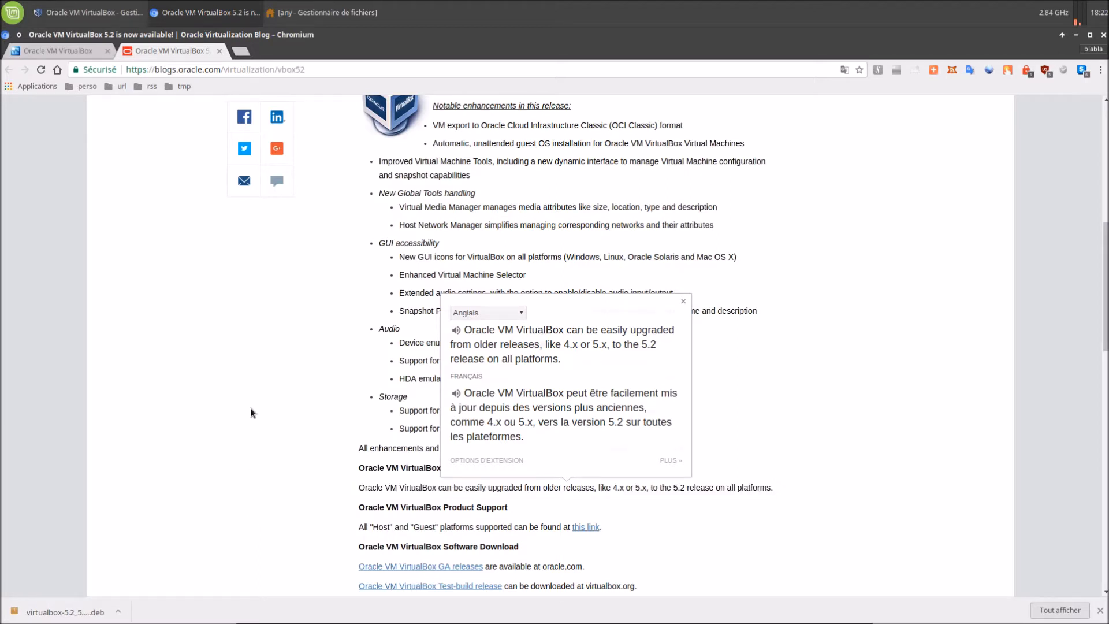
{"action": "scroll", "coordinate": [253, 413], "scroll_direction": "up", "scroll_amount": 8}
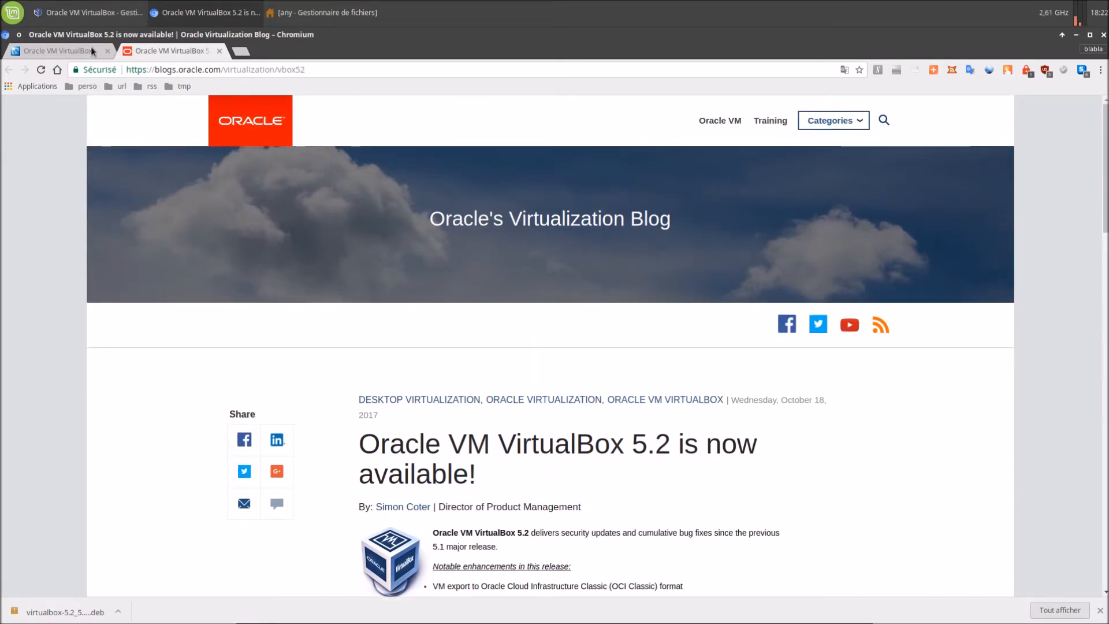
Start the linuxmint-18.2-xfce-64bit virtual machine in VirtualBox and log in to its session with the account password
{"action": "left_click", "coordinate": [90, 12]}
{"action": "left_click", "coordinate": [139, 74]}
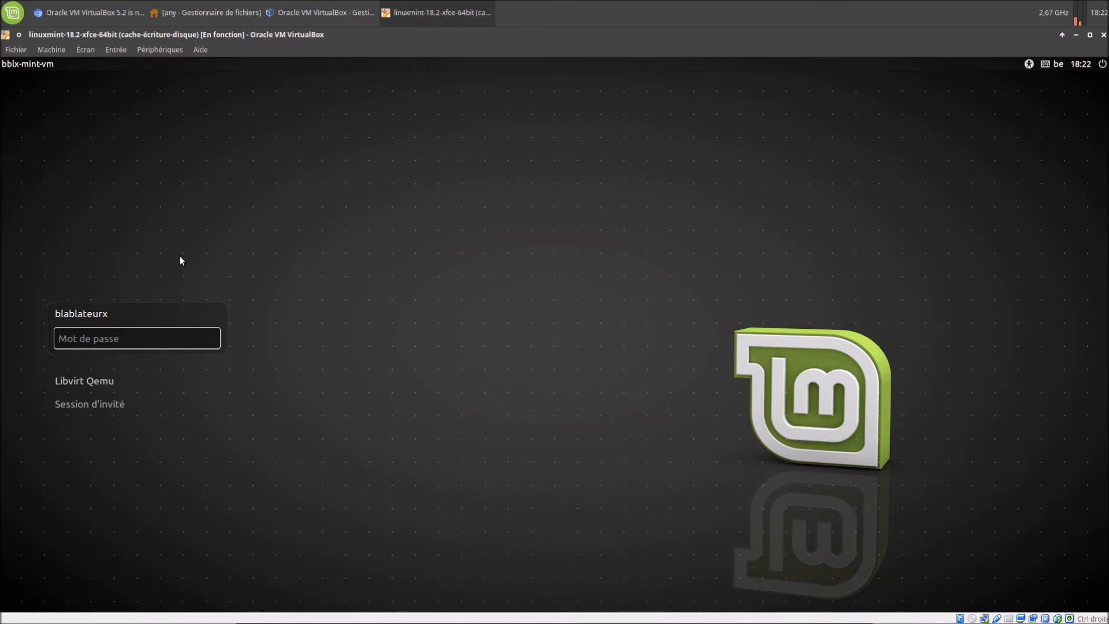
{"action": "type", "text": "•••••"}
{"action": "key", "text": "Return"}
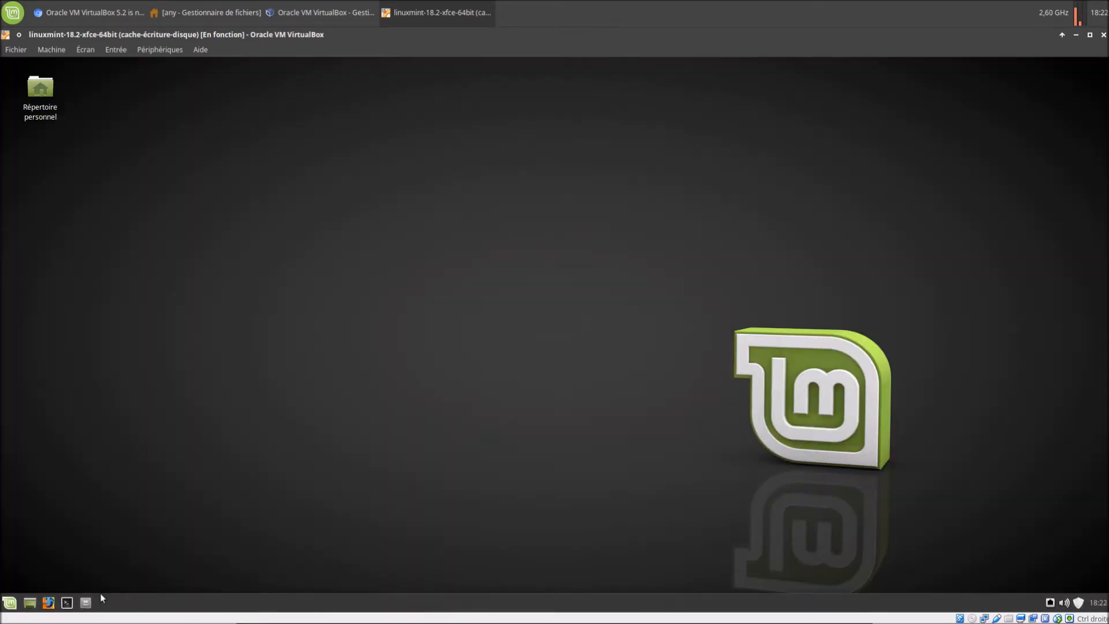
Show the guest's Téléchargements folder in the file manager and place the window in the desktop's upper-right corner
{"action": "left_click", "coordinate": [86, 602]}
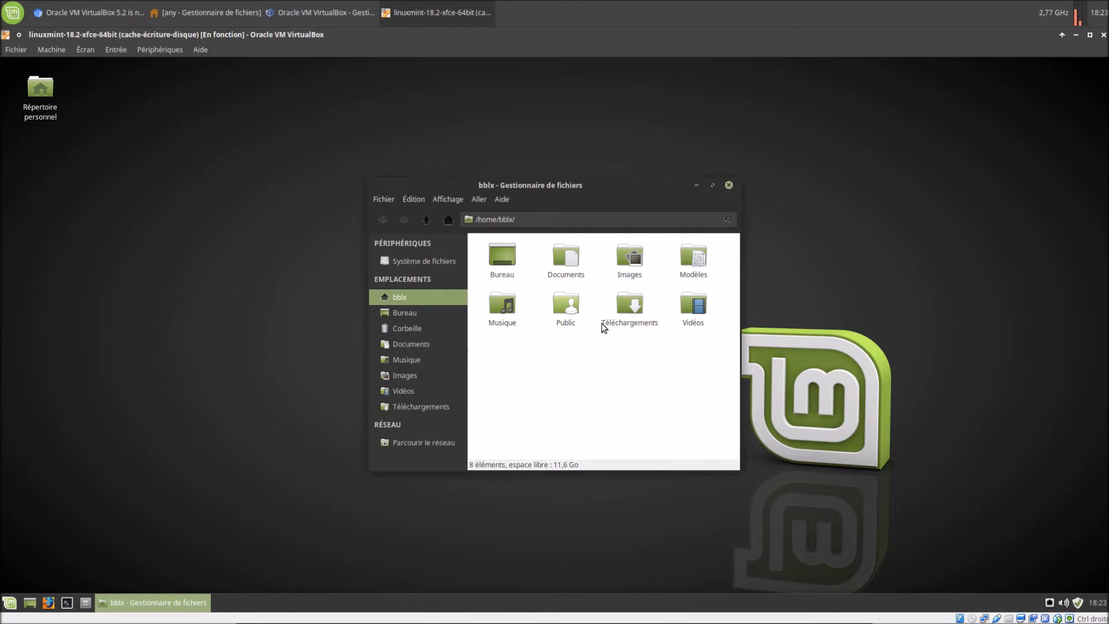
{"action": "left_click_drag", "start_coordinate": [600, 185], "coordinate": [969, 64]}
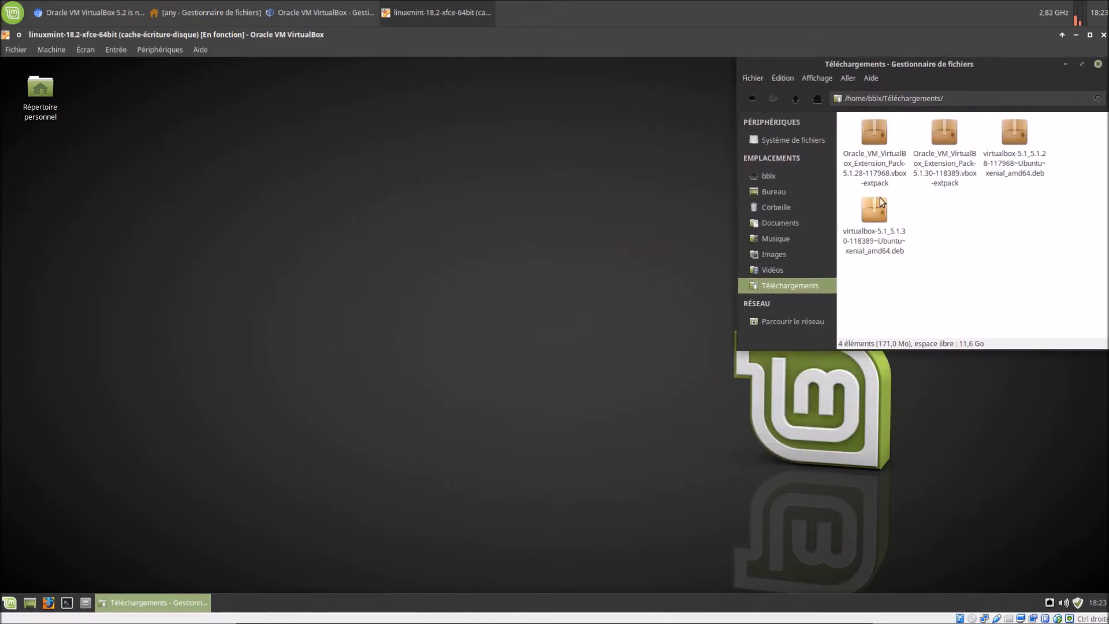
Try to open Oracle_VM_VirtualBox_Extension_Pack-5.1.28-117968.vbox-extpack with the archive manager and check its other opening options
{"action": "left_click", "coordinate": [874, 161]}
{"action": "right_click", "coordinate": [875, 160]}
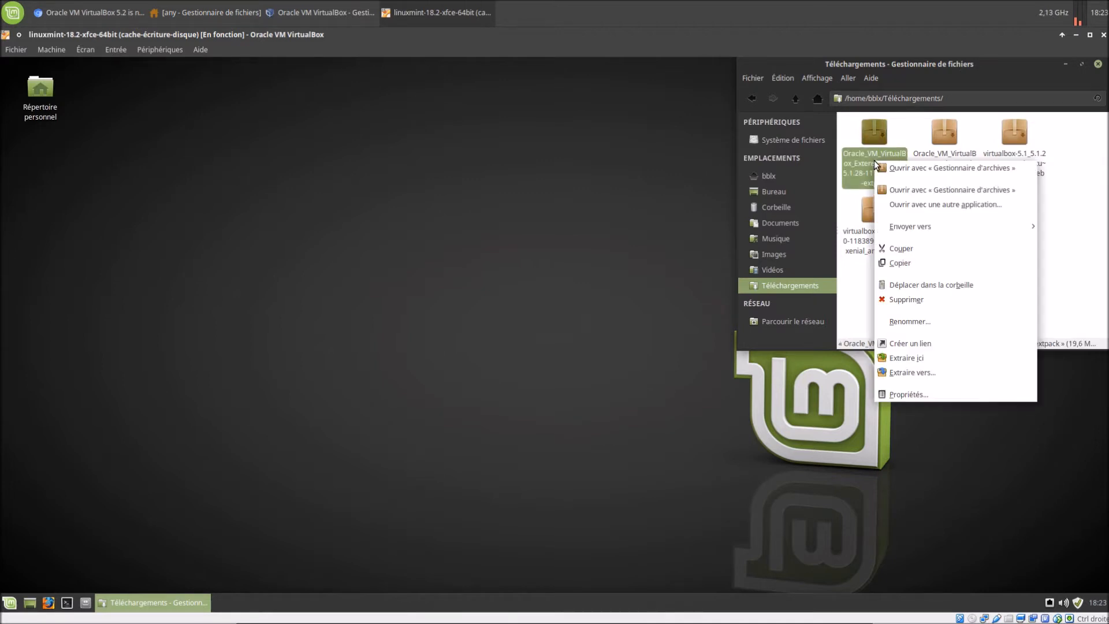
{"action": "left_click", "coordinate": [900, 171]}
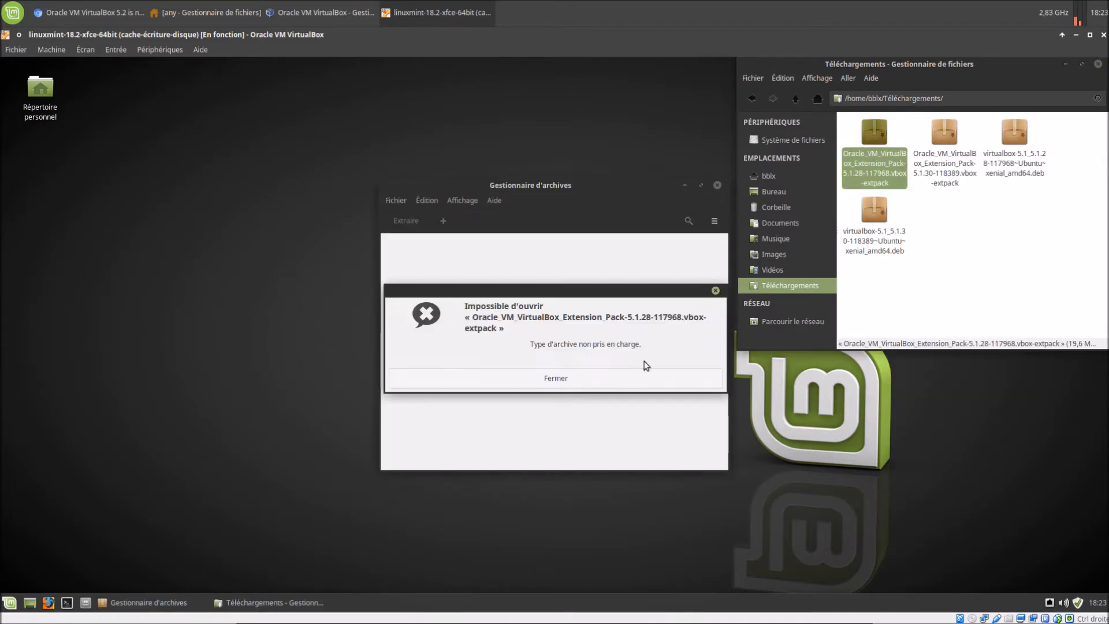
{"action": "left_click", "coordinate": [604, 381]}
{"action": "left_click", "coordinate": [718, 185]}
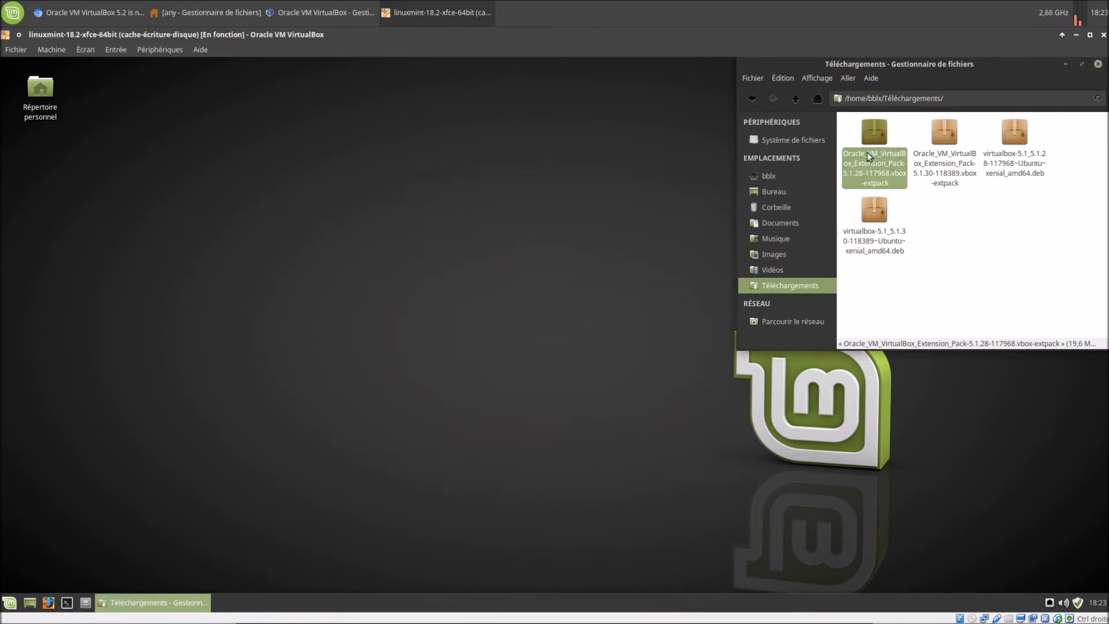
{"action": "right_click", "coordinate": [872, 157]}
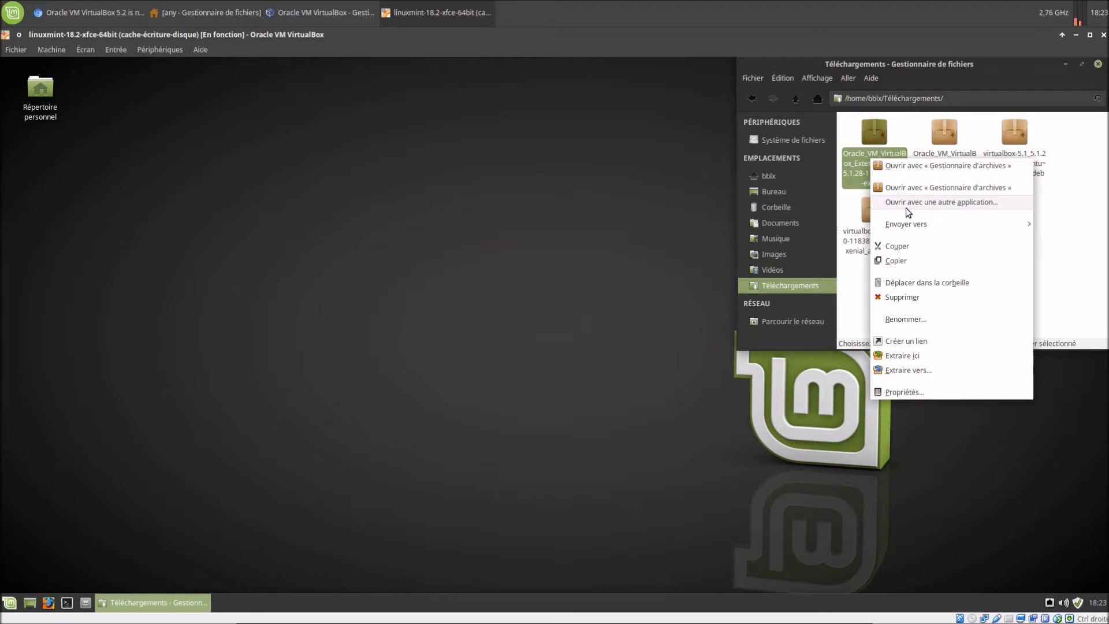
{"action": "left_click", "coordinate": [1071, 218]}
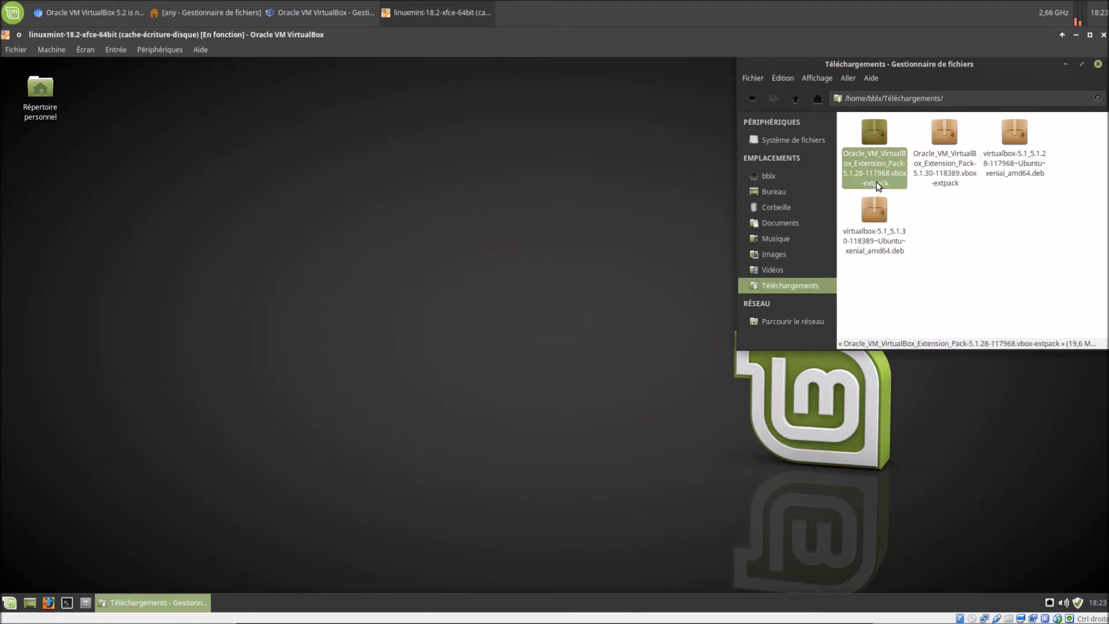
Install virtualbox-5.1_5.1.28-117968~Ubuntu~xenial_amd64.deb with the GDebi package installer, authenticating with the account password
{"action": "left_click", "coordinate": [1025, 167]}
{"action": "right_click", "coordinate": [1026, 166]}
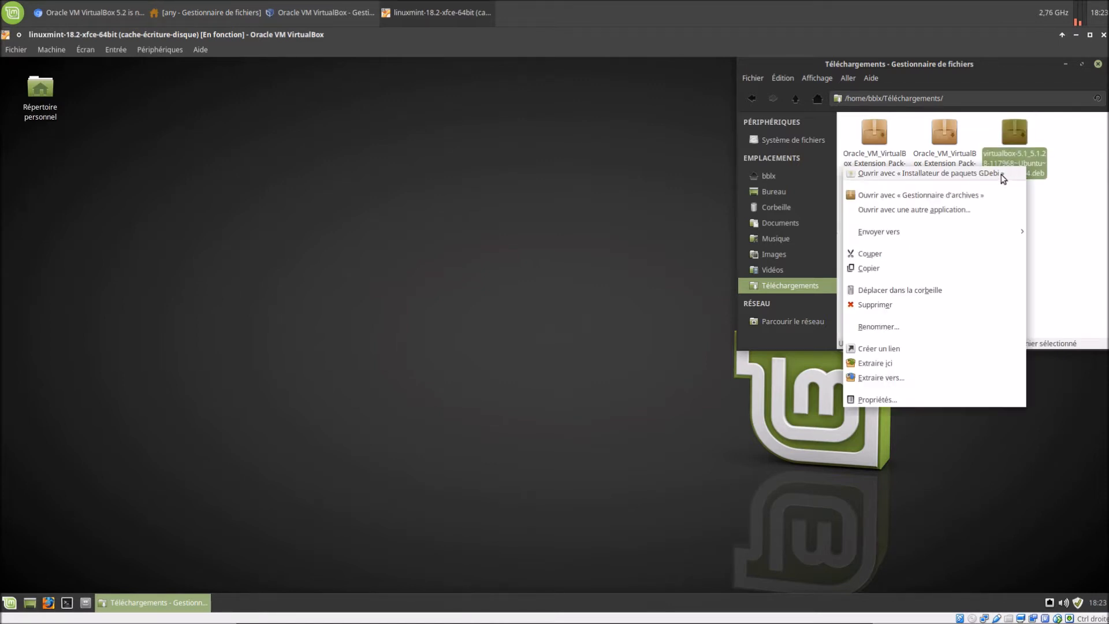
{"action": "left_click", "coordinate": [1002, 175]}
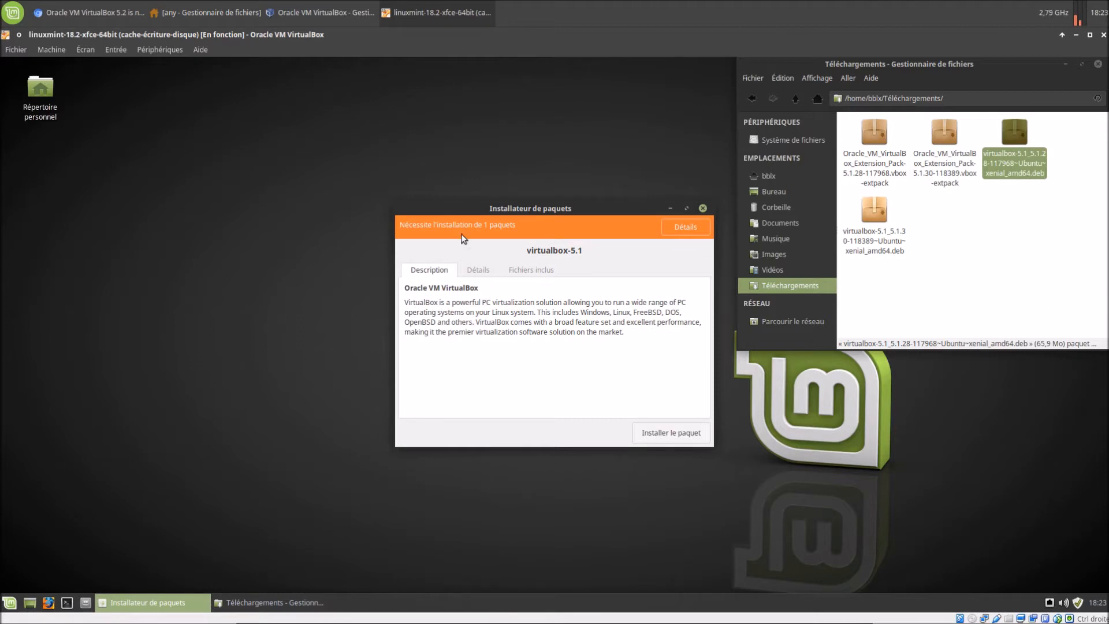
{"action": "left_click", "coordinate": [655, 441]}
{"action": "type", "text": "••••••"}
{"action": "key", "text": "Return"}
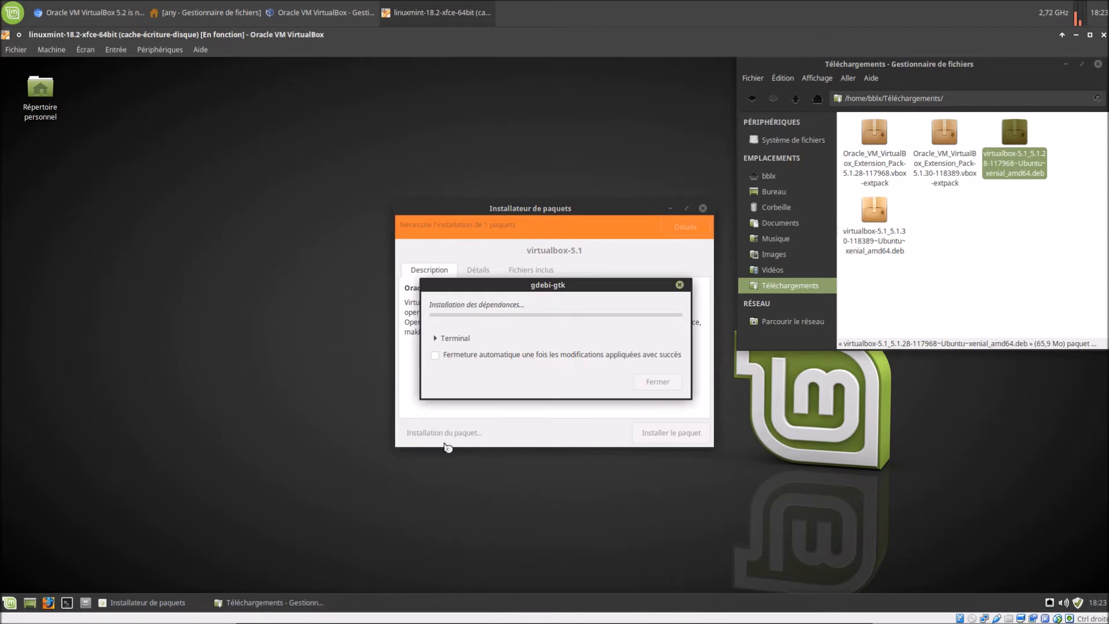
Enable automatic closing on success, follow the installation in the terminal output, and close the package installer once installation completes
{"action": "left_click", "coordinate": [436, 356]}
{"action": "left_click", "coordinate": [436, 339]}
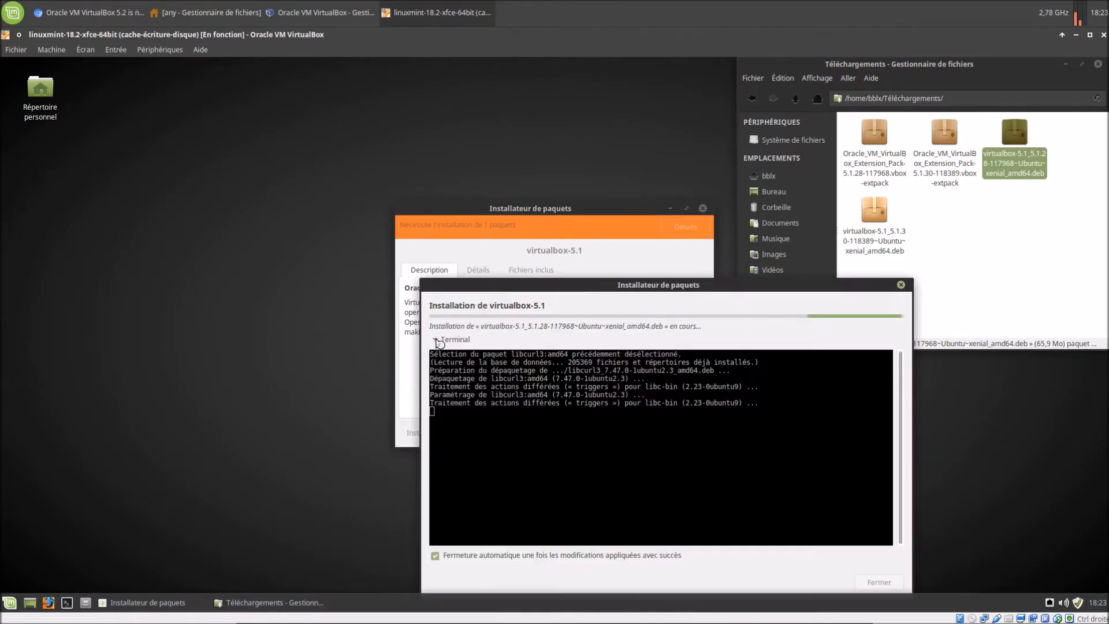
{"action": "left_click_drag", "start_coordinate": [519, 292], "coordinate": [295, 265]}
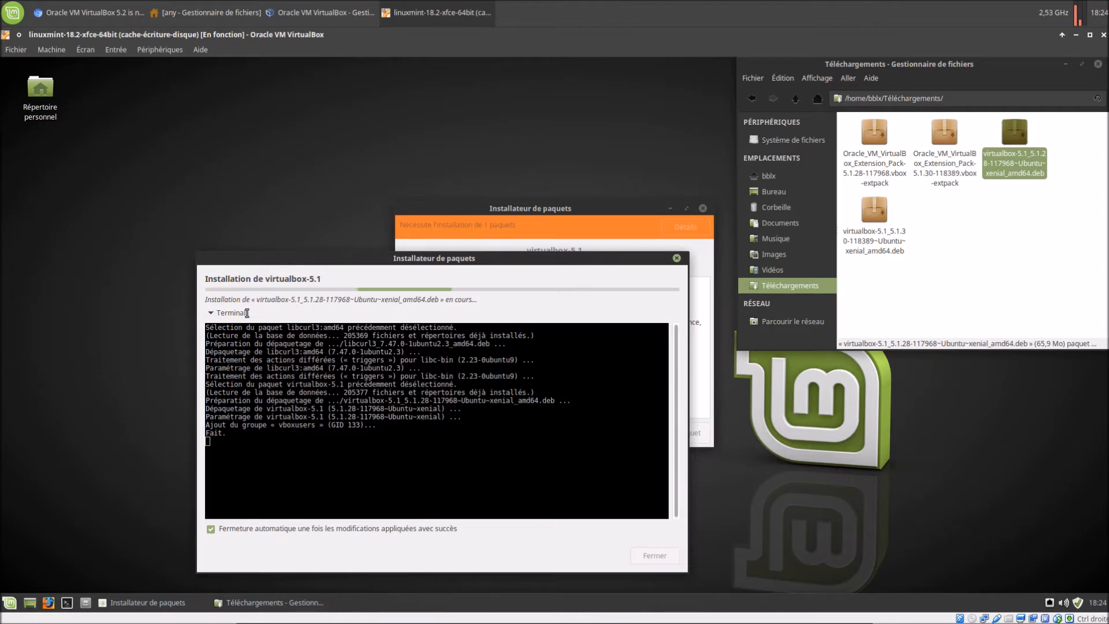
{"action": "left_click_drag", "start_coordinate": [331, 260], "coordinate": [164, 268]}
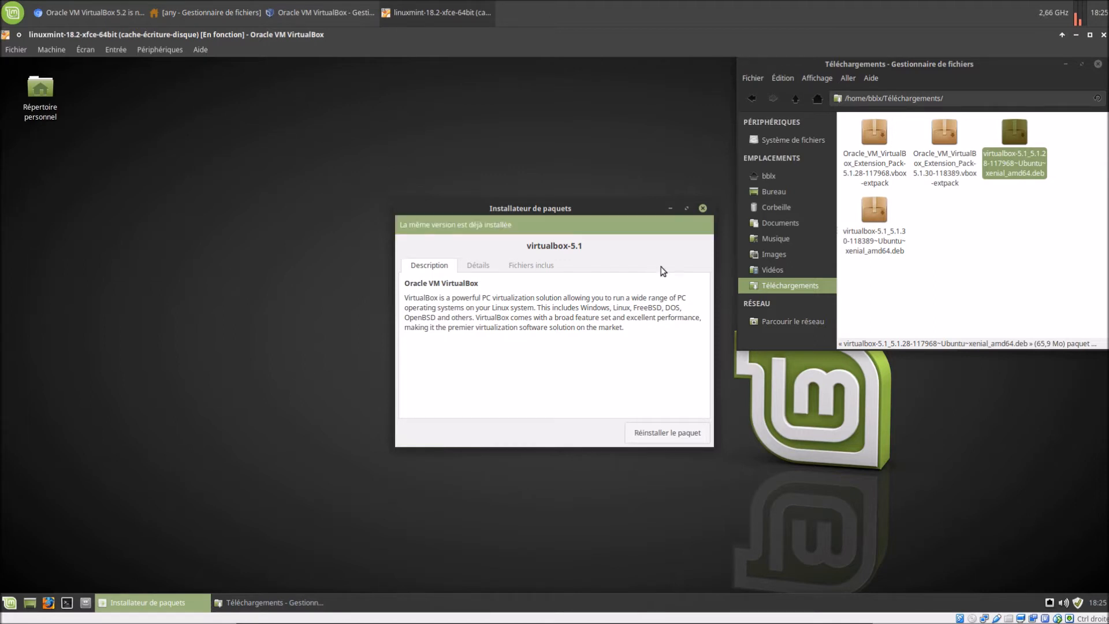
{"action": "left_click", "coordinate": [703, 211]}
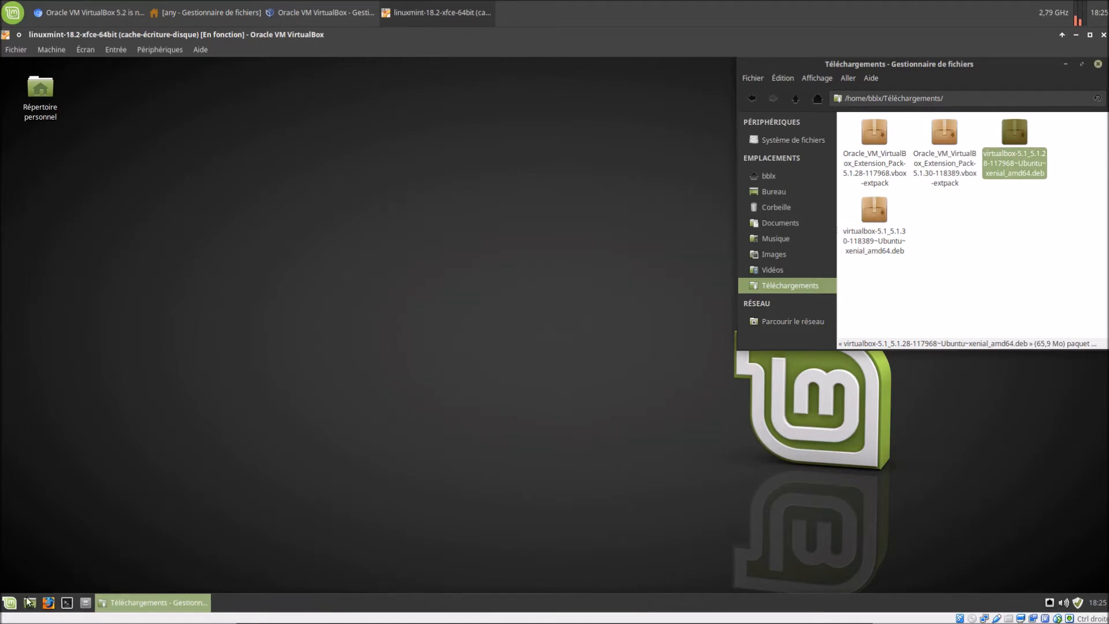
Find Oracle VM VirtualBox among the guest's applications by searching "vir", launch it and shift its window away from the file manager
{"action": "left_click", "coordinate": [2, 601]}
{"action": "type", "text": "vir"}
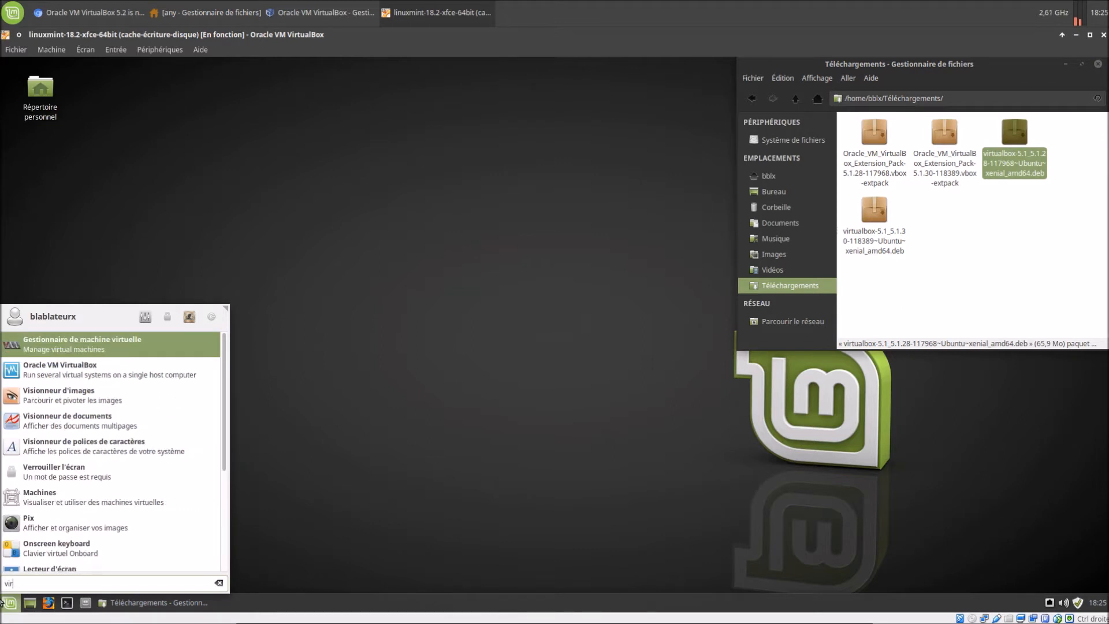
{"action": "left_click", "coordinate": [114, 378]}
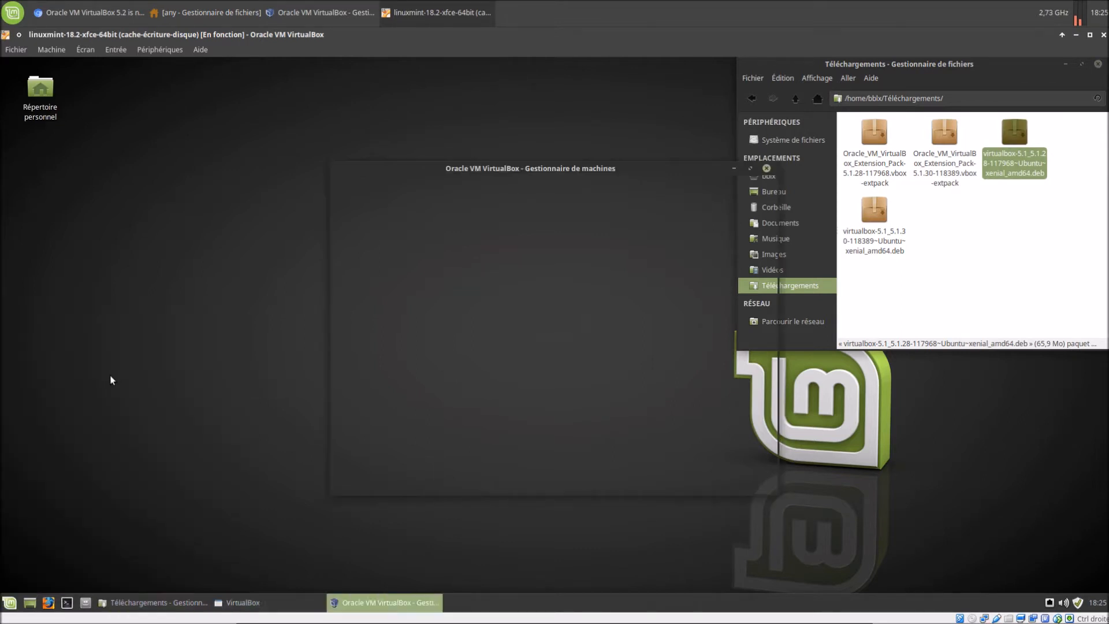
{"action": "left_click_drag", "start_coordinate": [535, 164], "coordinate": [447, 142]}
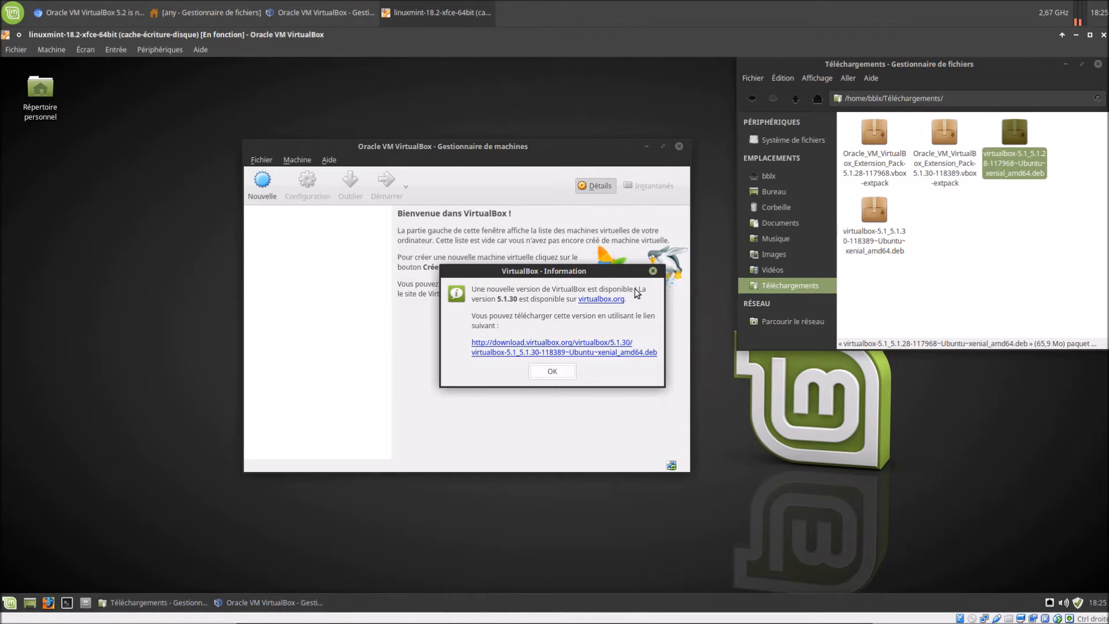
Check the VirtualBox 5.1.30 download link from the update notice without saving the file, and return to the VirtualBox manager
{"action": "left_click", "coordinate": [575, 344]}
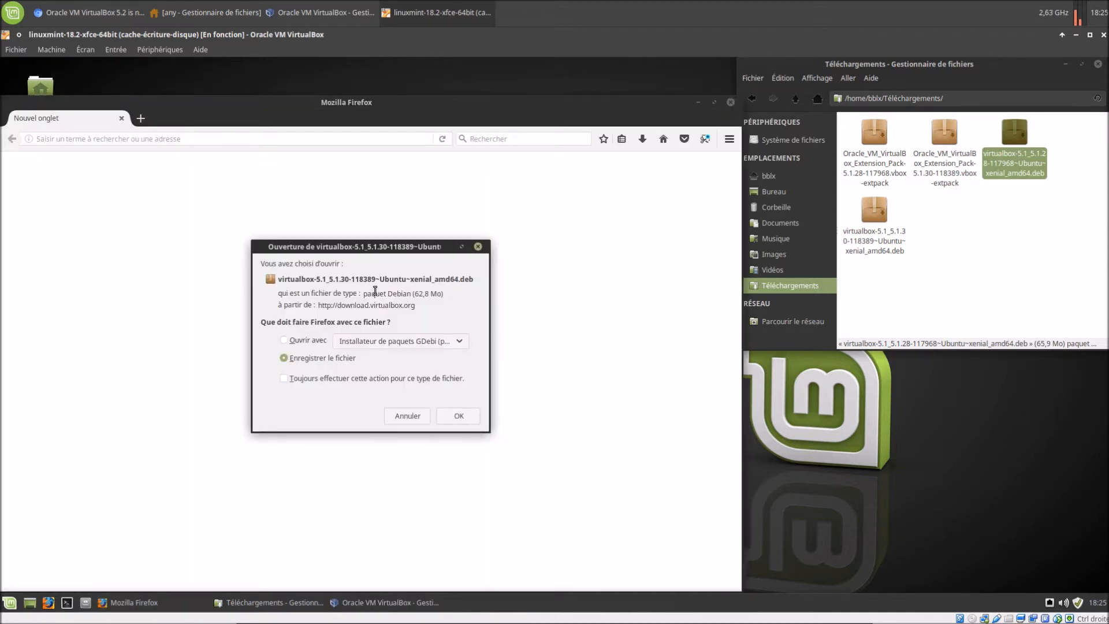
{"action": "left_click", "coordinate": [407, 415]}
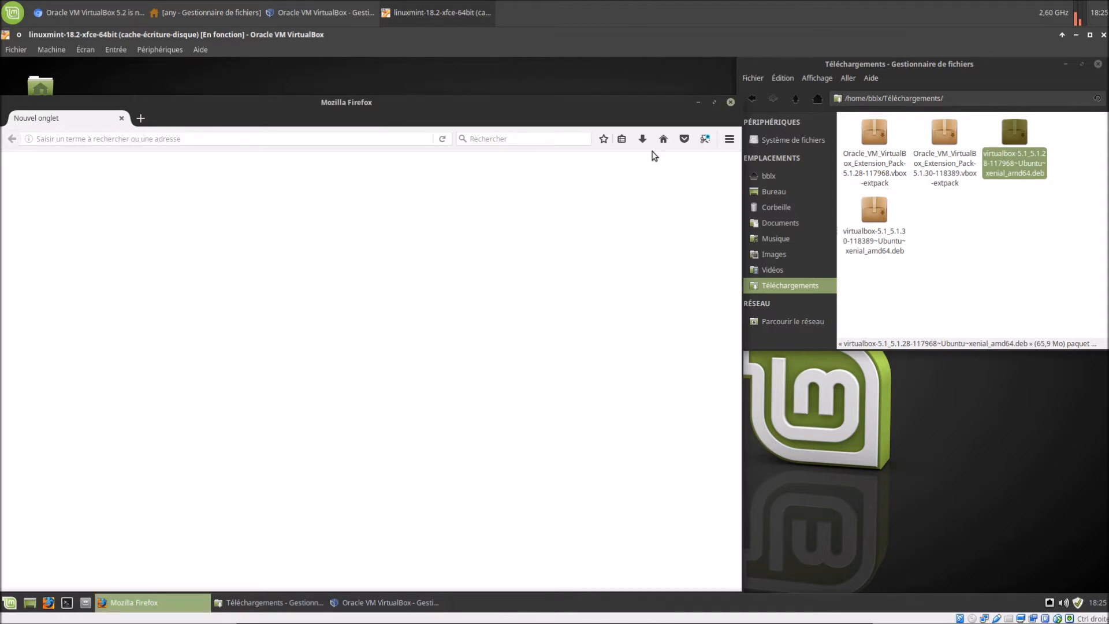
{"action": "left_click", "coordinate": [730, 101]}
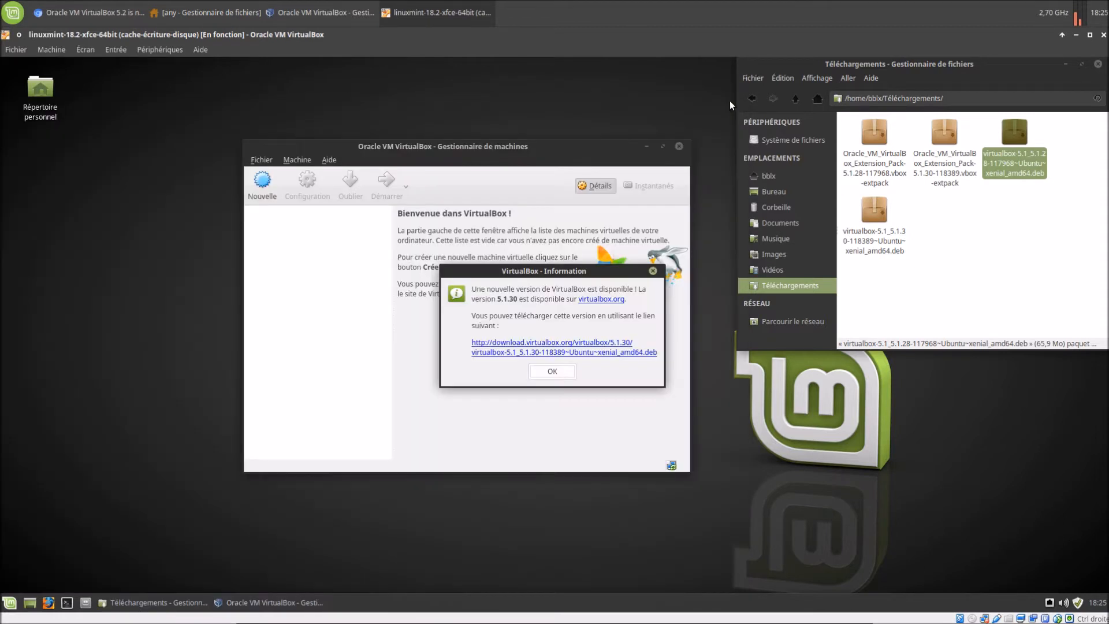
{"action": "left_click", "coordinate": [554, 372]}
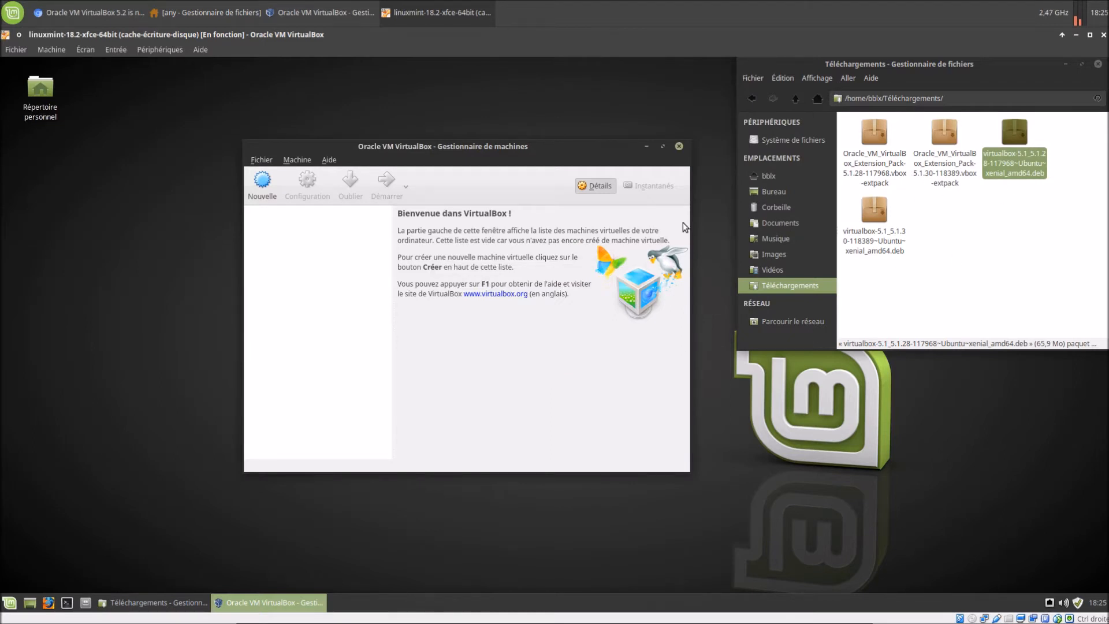
{"action": "left_click_drag", "start_coordinate": [559, 139], "coordinate": [466, 151]}
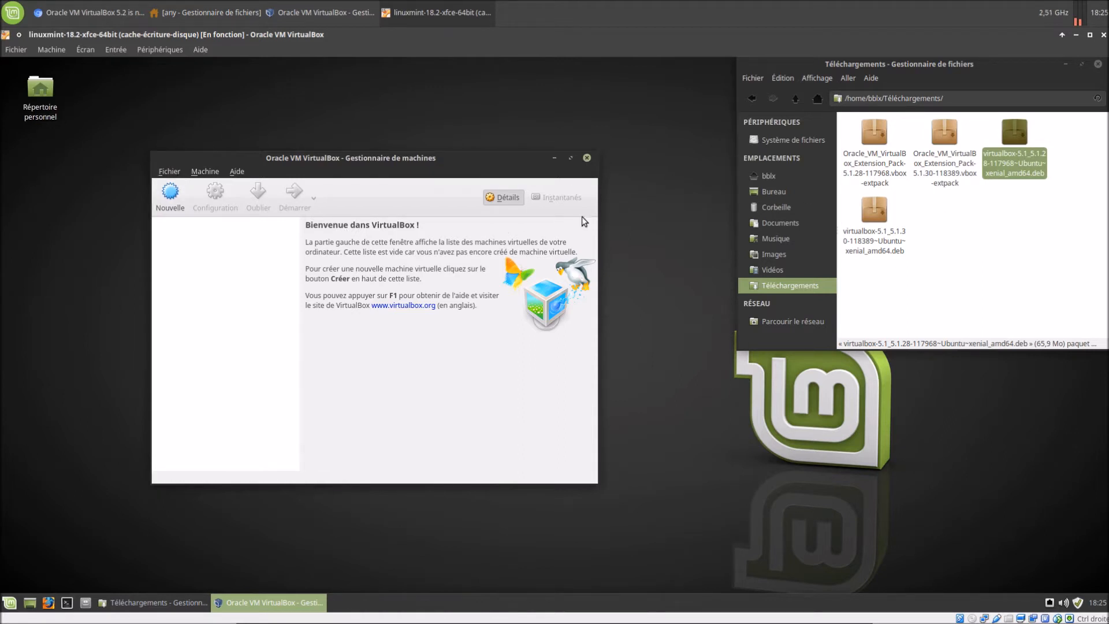
Show how to choose an extension pack from Téléchargements in the Extensions preferences, and close VirtualBox without adding one
{"action": "left_click", "coordinate": [170, 172]}
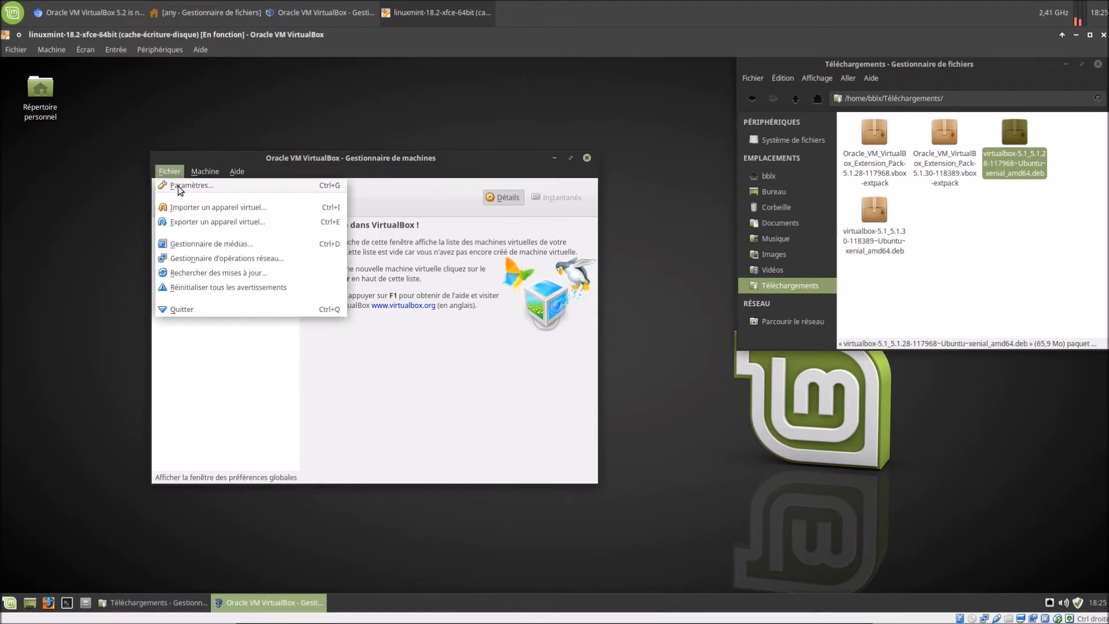
{"action": "left_click", "coordinate": [179, 188]}
{"action": "left_click", "coordinate": [234, 306]}
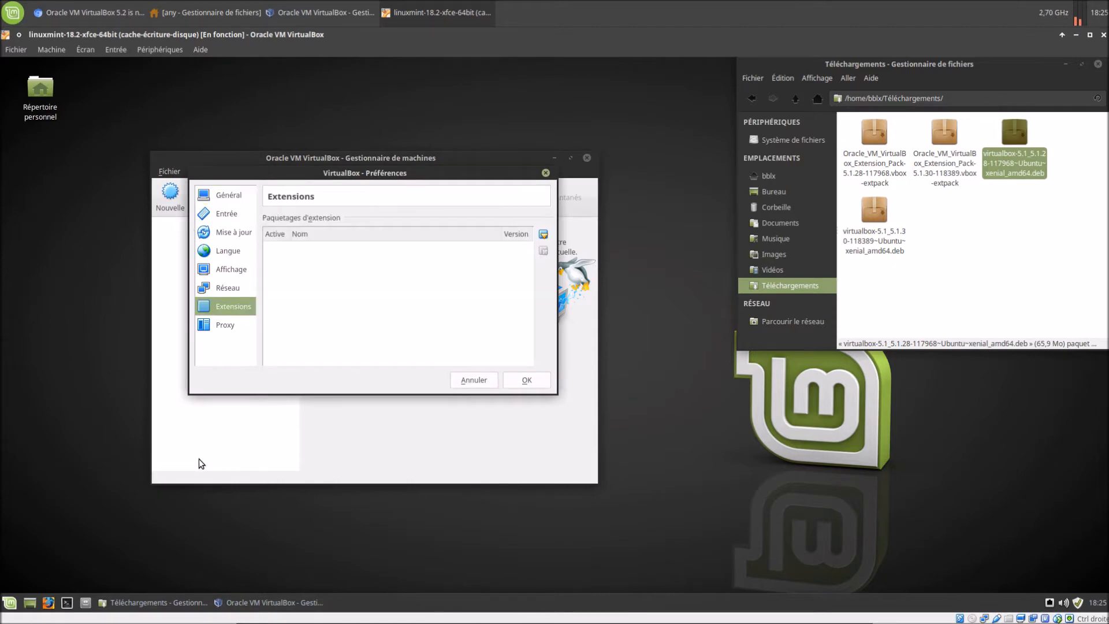
{"action": "left_click", "coordinate": [543, 234]}
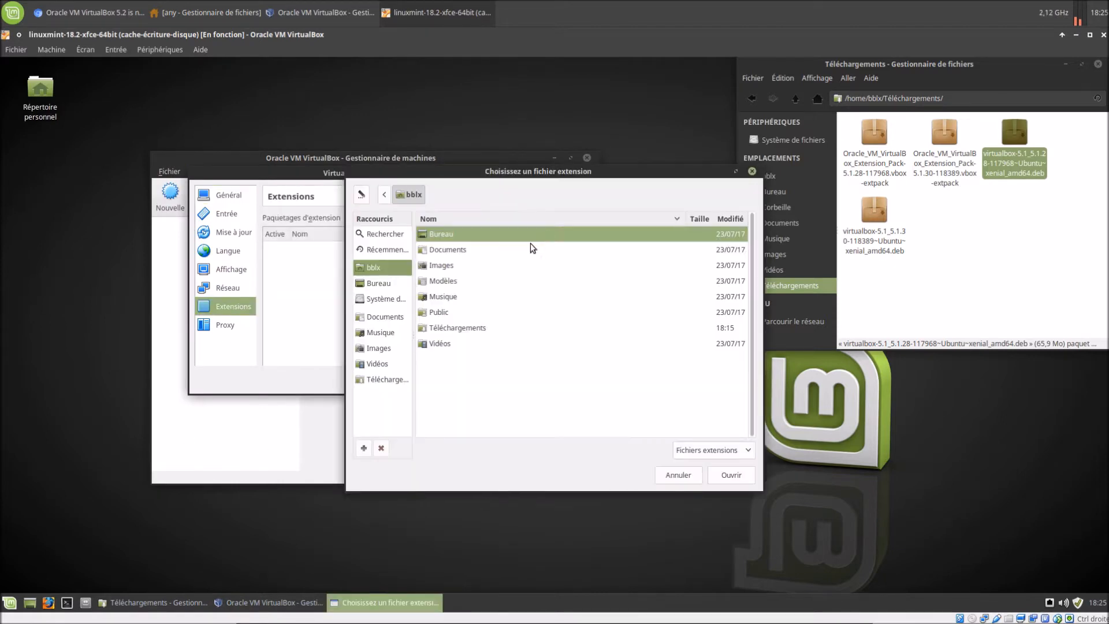
{"action": "double_click", "coordinate": [466, 328]}
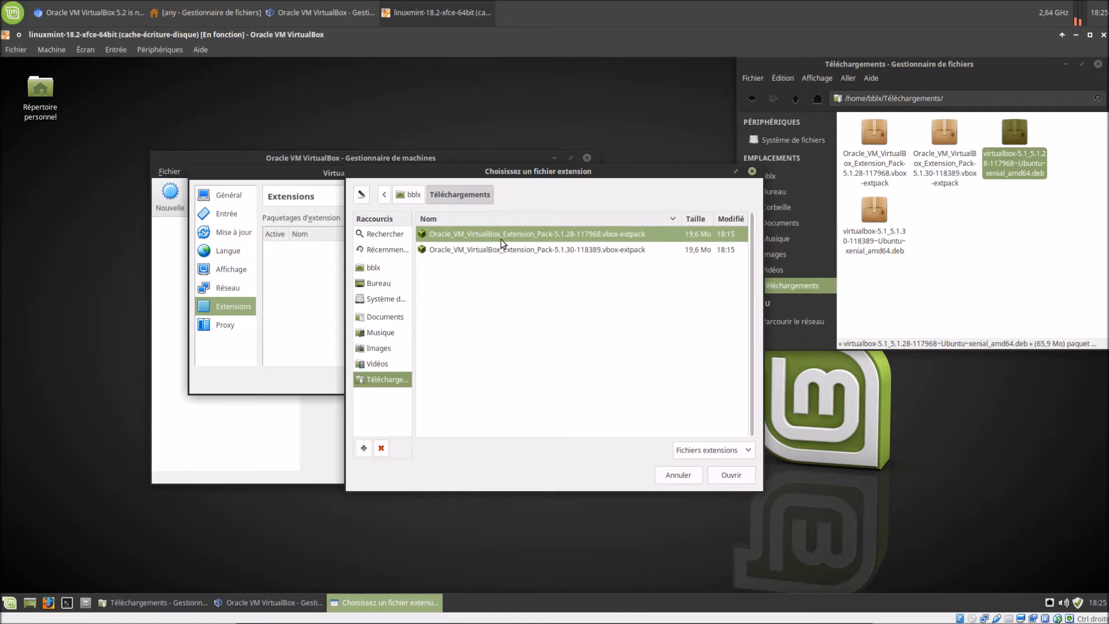
{"action": "left_click", "coordinate": [676, 475]}
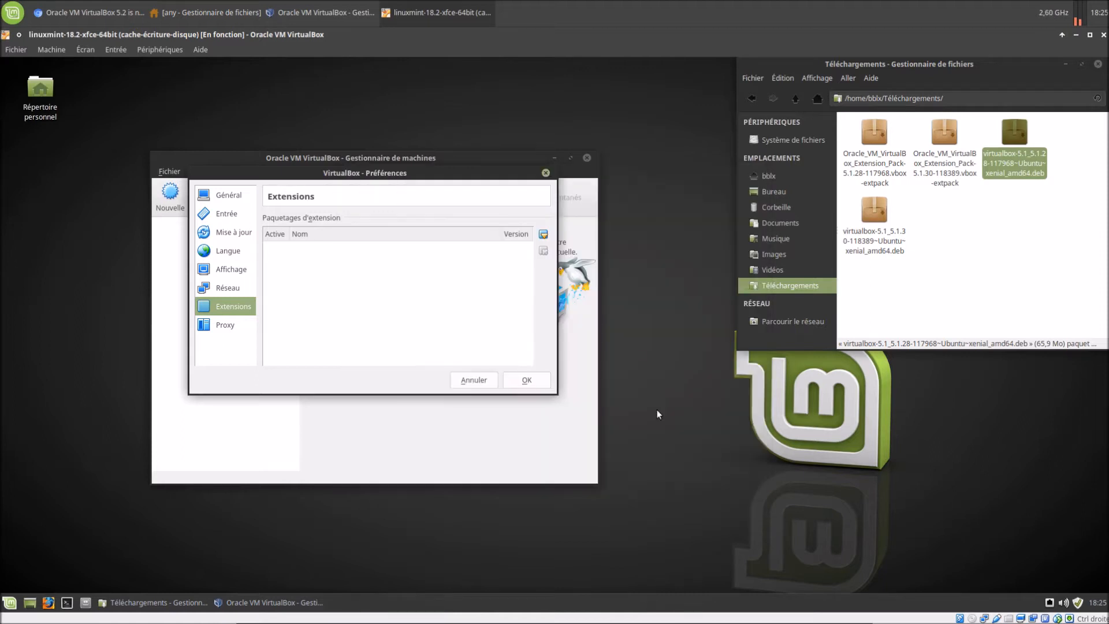
{"action": "left_click", "coordinate": [474, 380]}
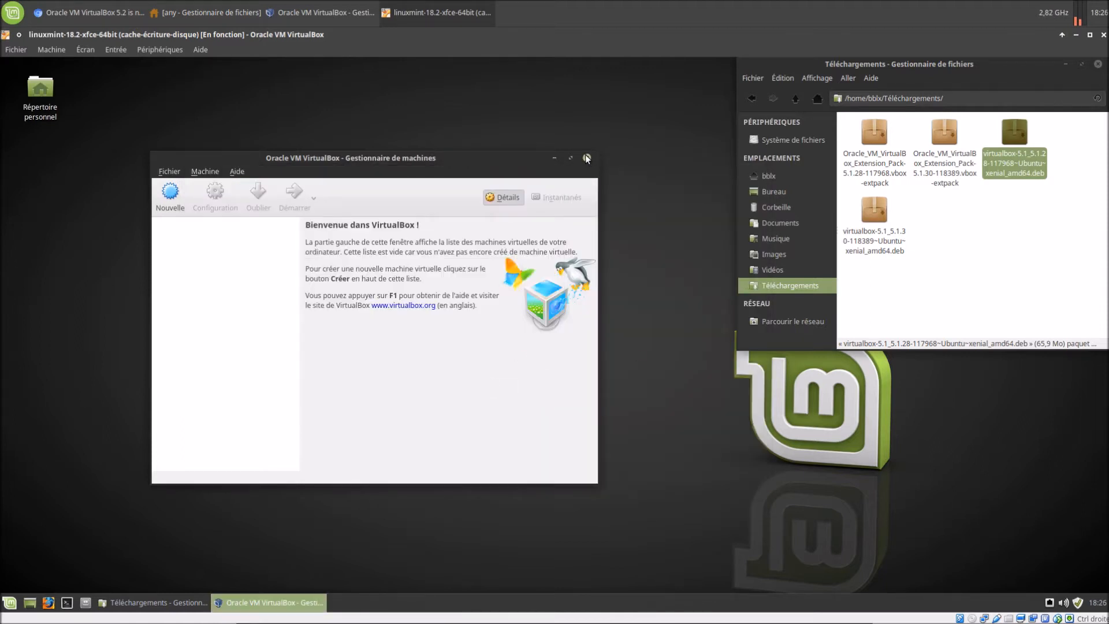
{"action": "left_click", "coordinate": [587, 158]}
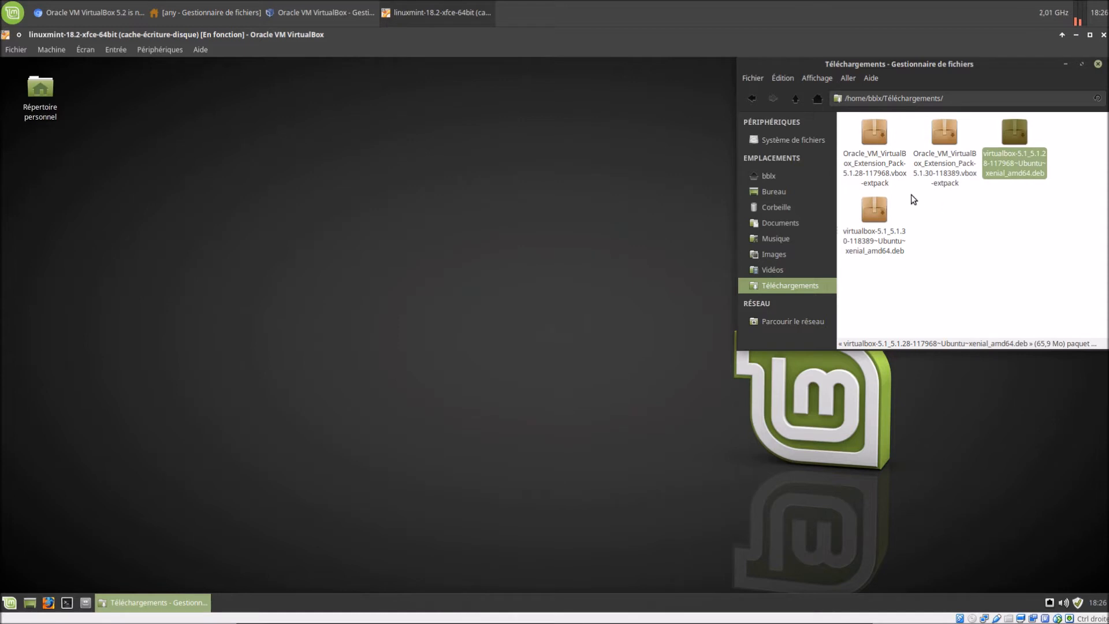
Open Oracle_VM_VirtualBox_Extension_Pack-5.1.28-117968.vbox-extpack with Oracle VM VirtualBox, chosen from the list of other applications
{"action": "left_click", "coordinate": [867, 169]}
{"action": "right_click", "coordinate": [867, 168]}
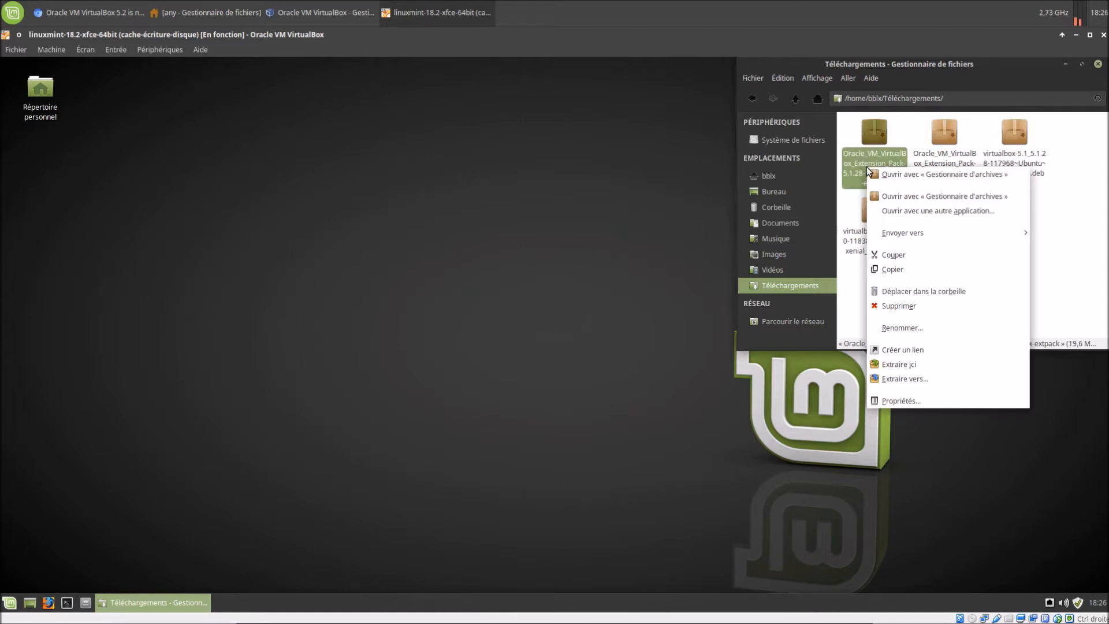
{"action": "left_click", "coordinate": [893, 208]}
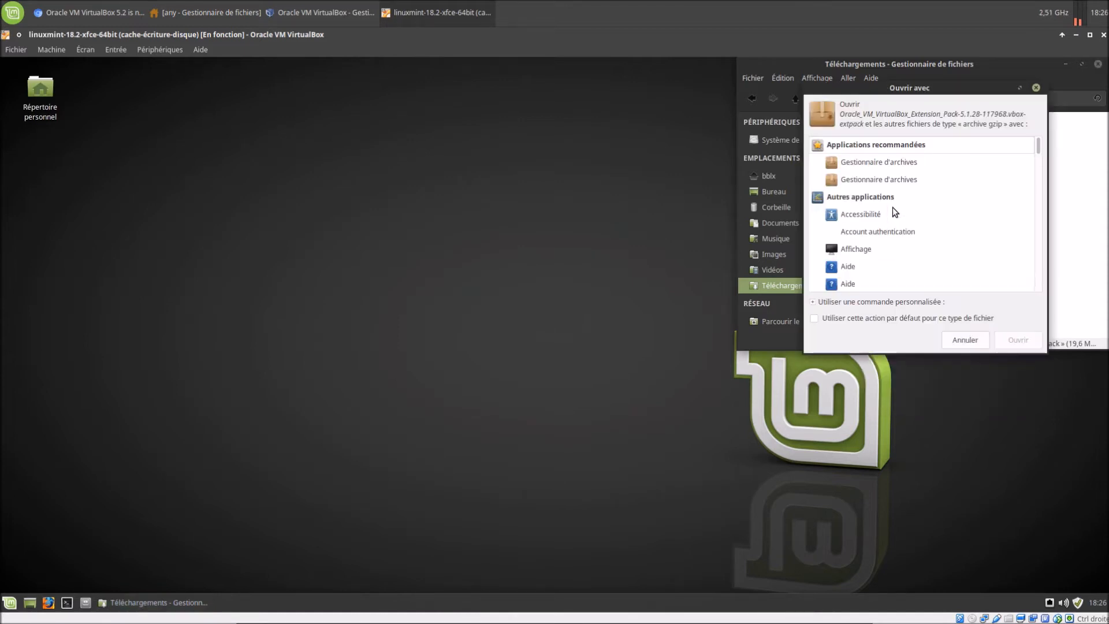
{"action": "left_click_drag", "start_coordinate": [934, 95], "coordinate": [430, 253]}
{"action": "scroll", "coordinate": [394, 416], "scroll_direction": "down", "scroll_amount": 10}
{"action": "scroll", "coordinate": [402, 406], "scroll_direction": "down", "scroll_amount": 15}
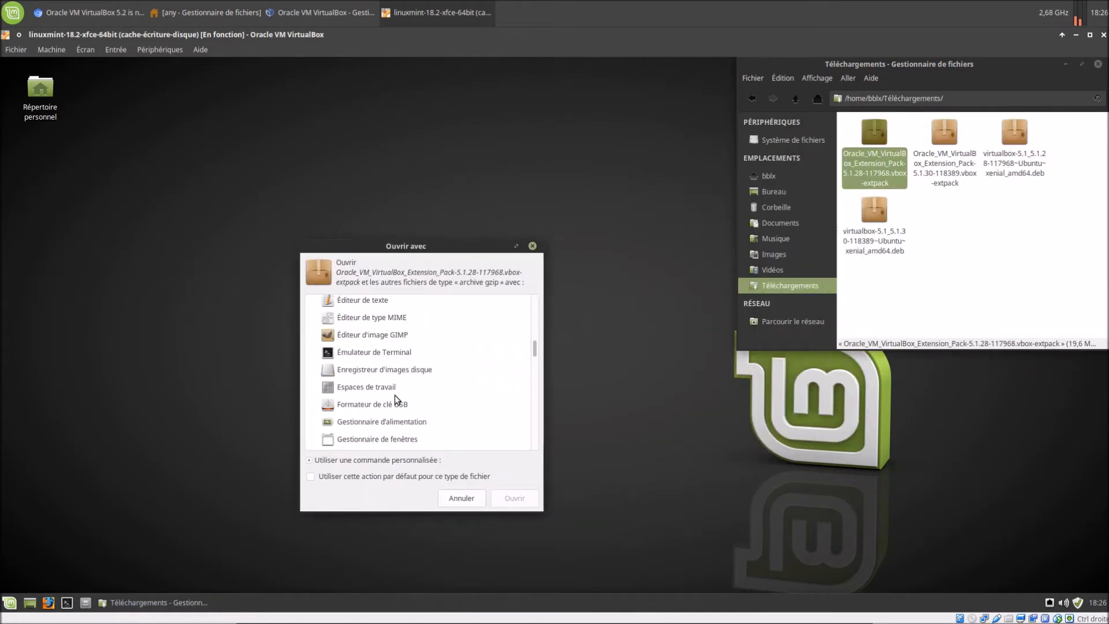
{"action": "scroll", "coordinate": [403, 400], "scroll_direction": "down", "scroll_amount": 12}
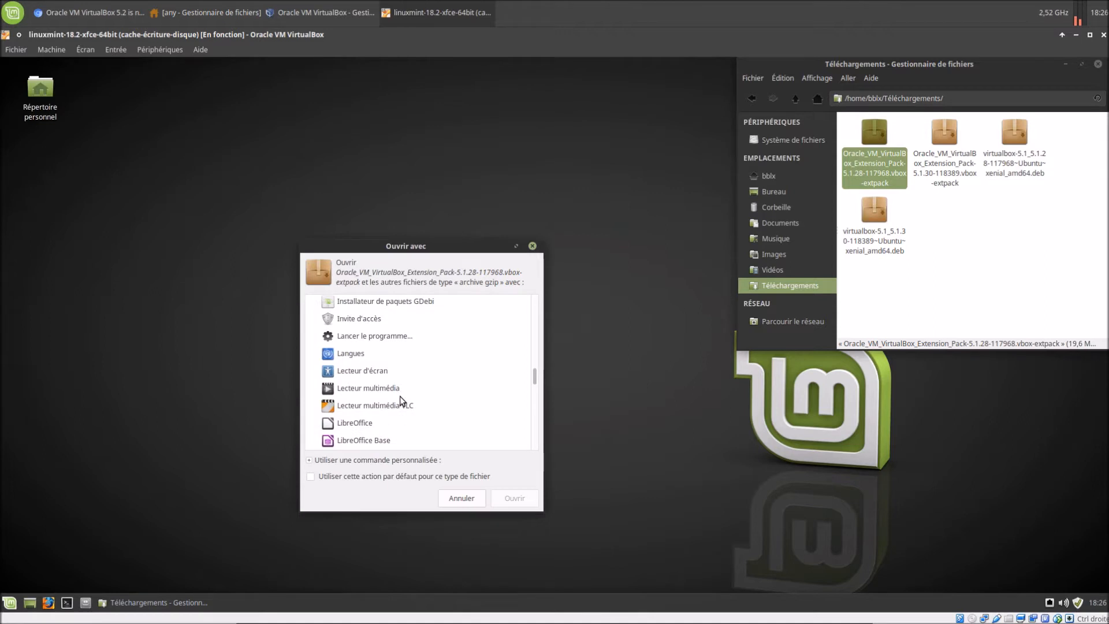
{"action": "scroll", "coordinate": [400, 403], "scroll_direction": "down", "scroll_amount": 6}
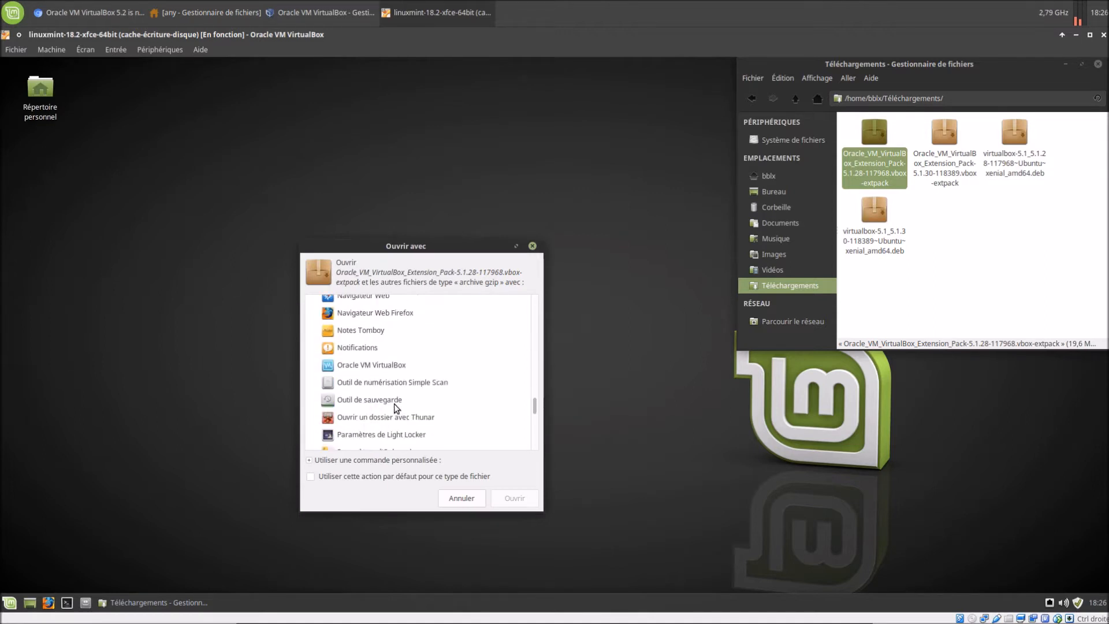
{"action": "double_click", "coordinate": [386, 365]}
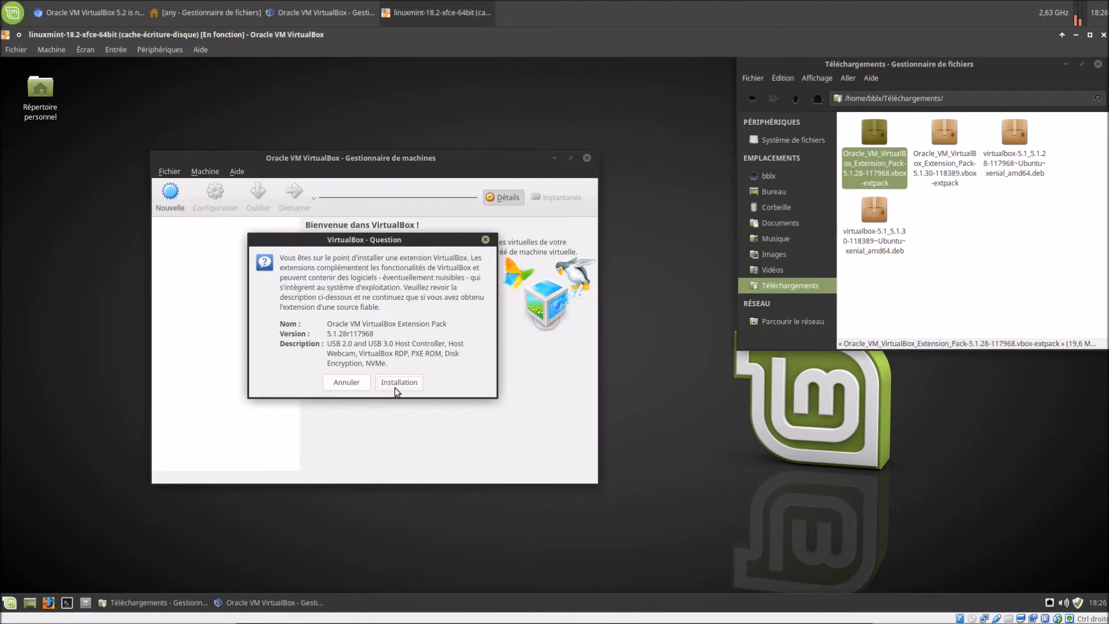
Install the extension pack, accepting the VirtualBox licence and authenticating with the account password
{"action": "left_click", "coordinate": [398, 382]}
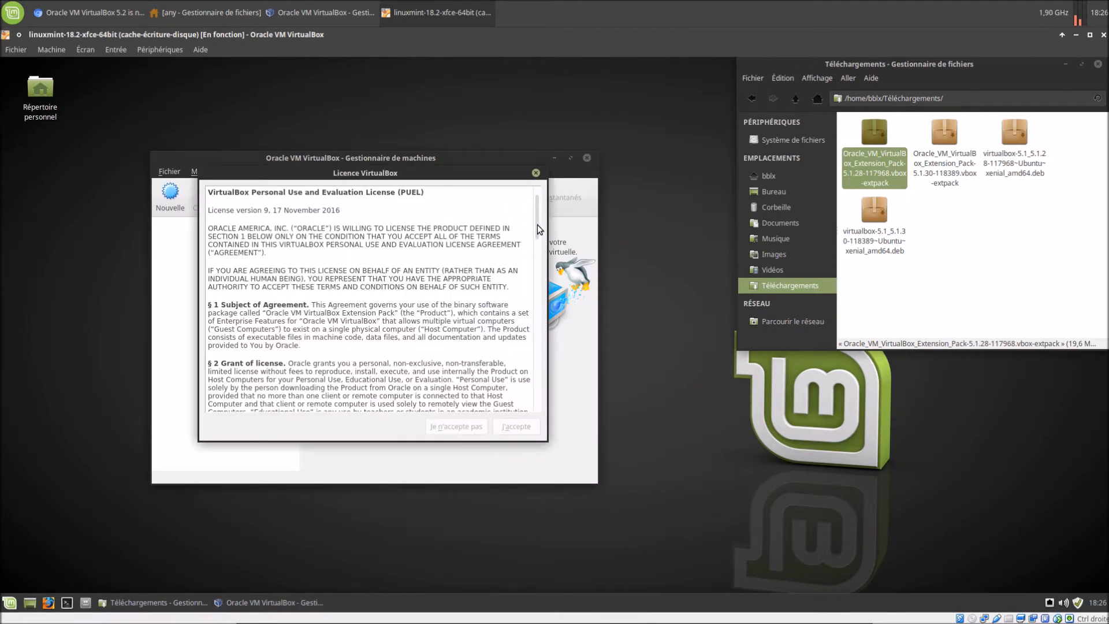
{"action": "left_click_drag", "start_coordinate": [537, 229], "coordinate": [538, 399]}
{"action": "left_click", "coordinate": [516, 426]}
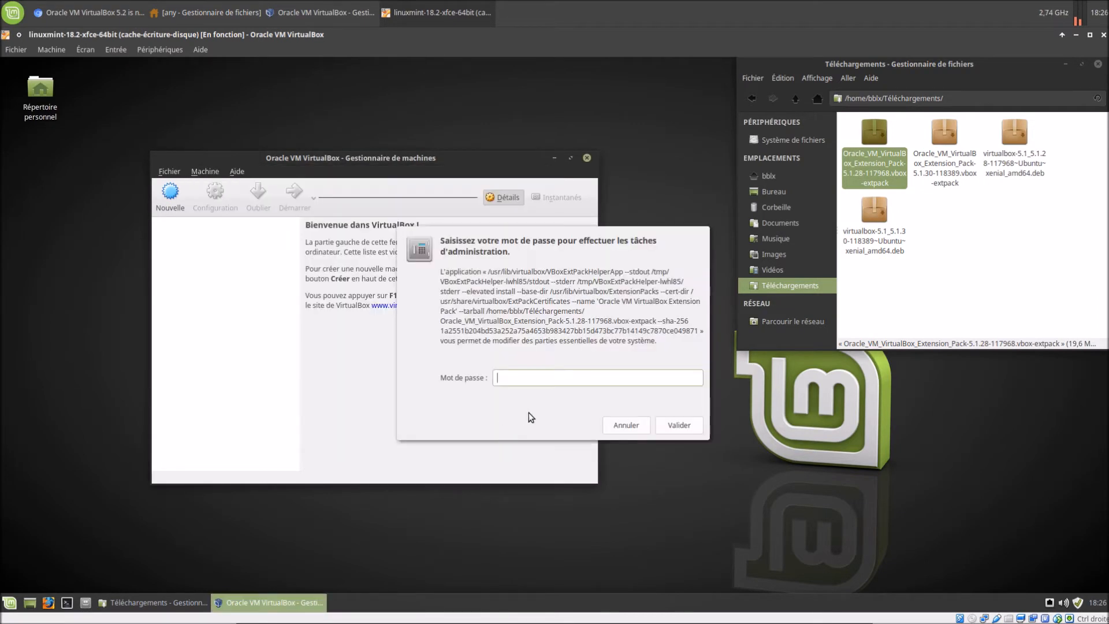
{"action": "type", "text": "••••••"}
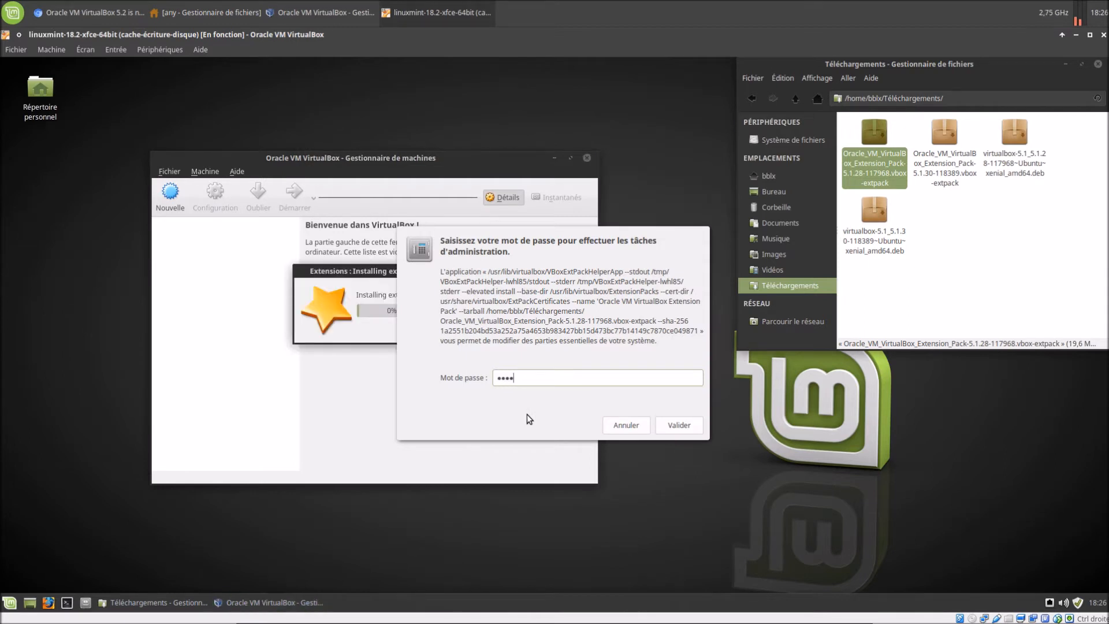
{"action": "key", "text": "Return"}
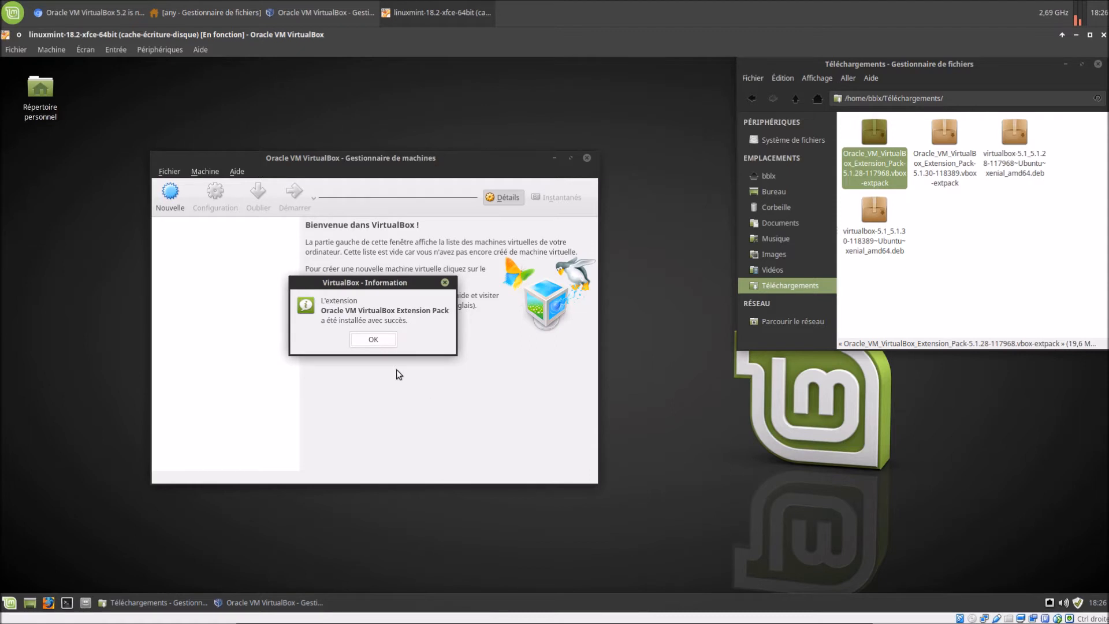
{"action": "left_click", "coordinate": [370, 347]}
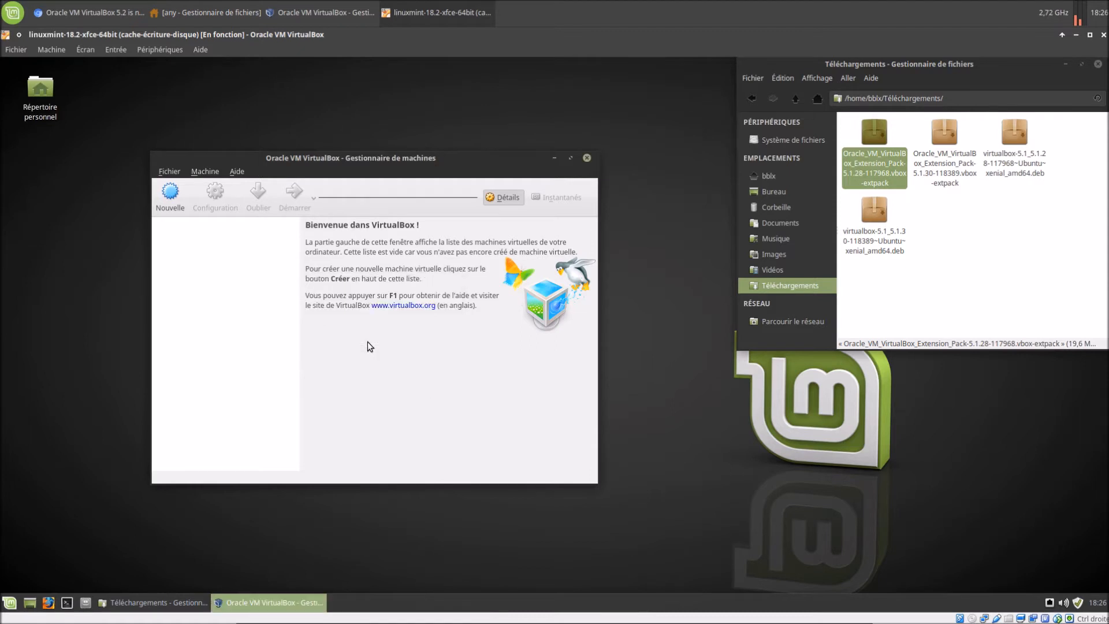
Check the installed extension pack and its version in the Extensions preferences, and close VirtualBox
{"action": "left_click", "coordinate": [169, 171]}
{"action": "left_click", "coordinate": [182, 186]}
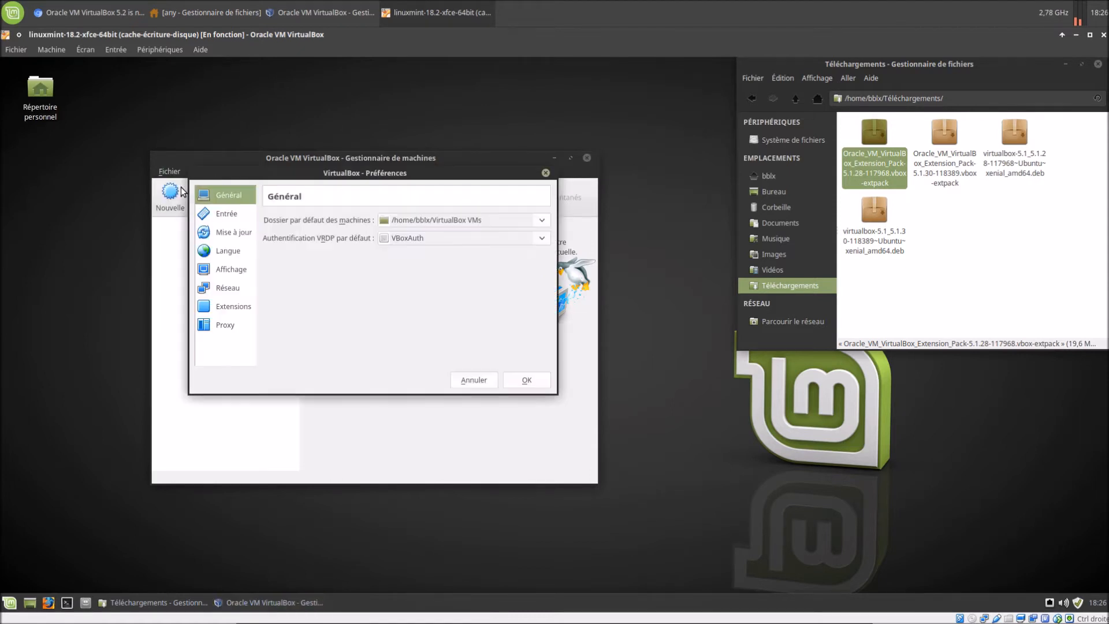
{"action": "left_click", "coordinate": [224, 306]}
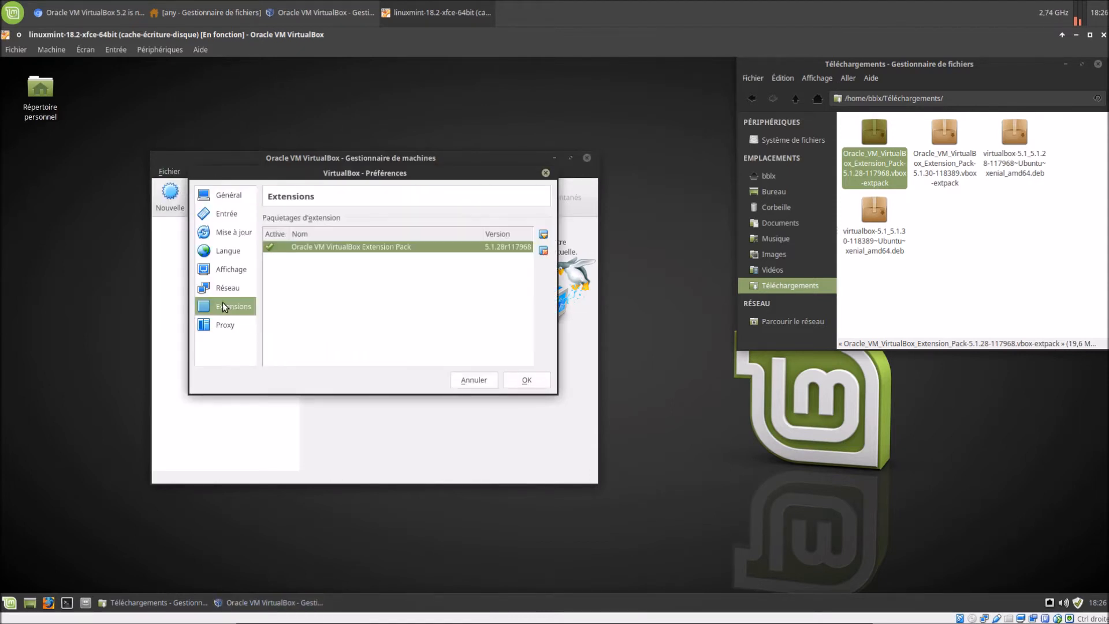
{"action": "left_click", "coordinate": [481, 380]}
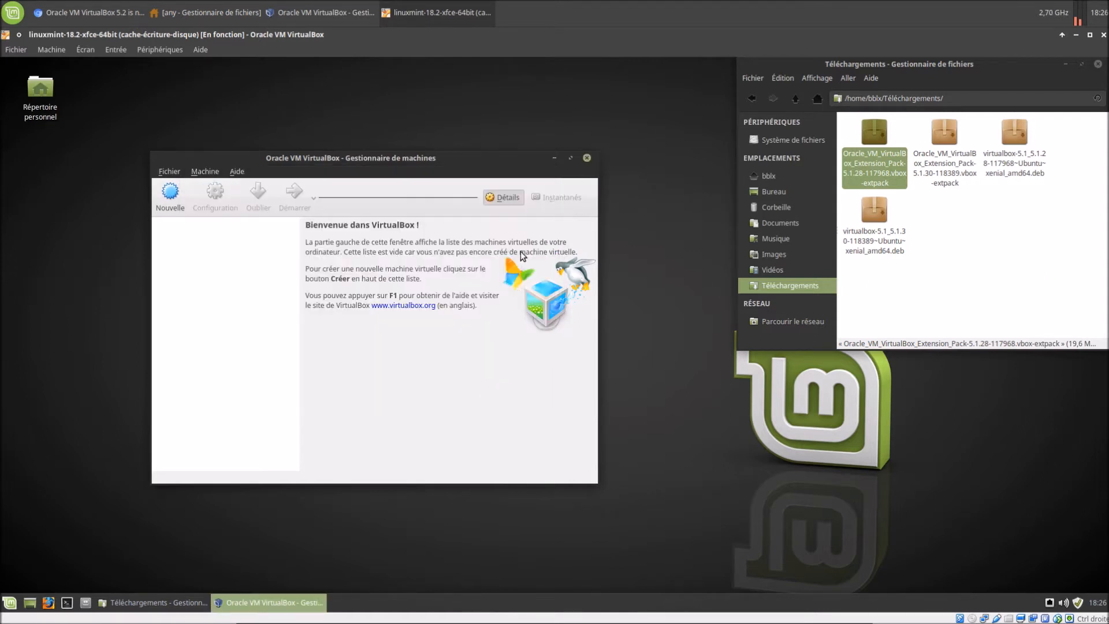
{"action": "left_click", "coordinate": [587, 157]}
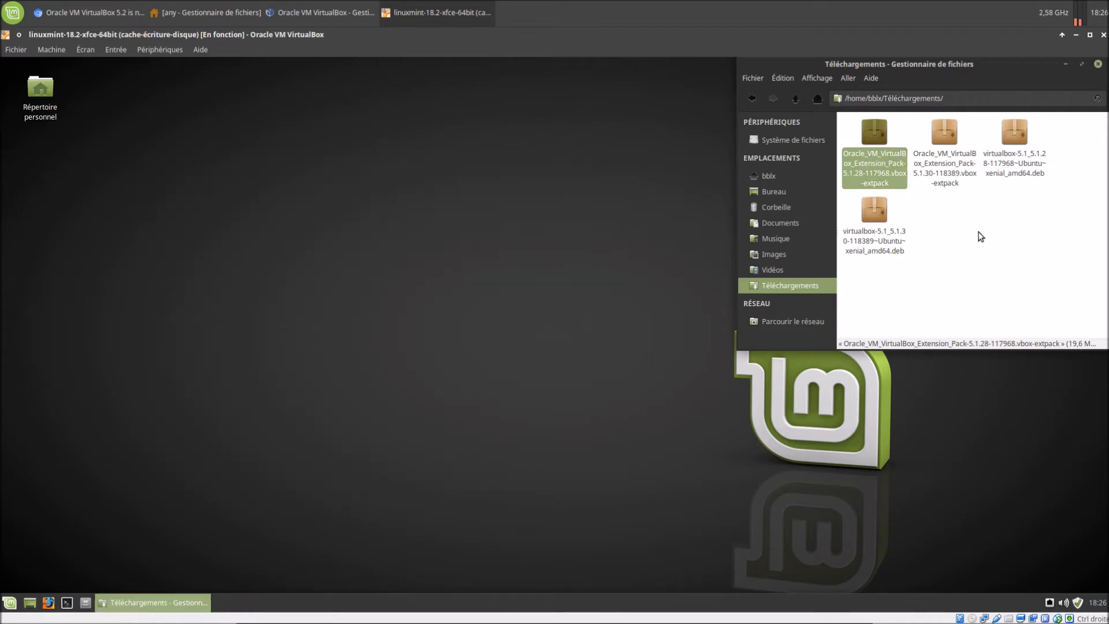
Start installing virtualbox-5.1_5.1.30-118389~Ubuntu~xenial_amd64.deb with the GDebi package installer, authenticating with the account password
{"action": "left_click", "coordinate": [885, 245]}
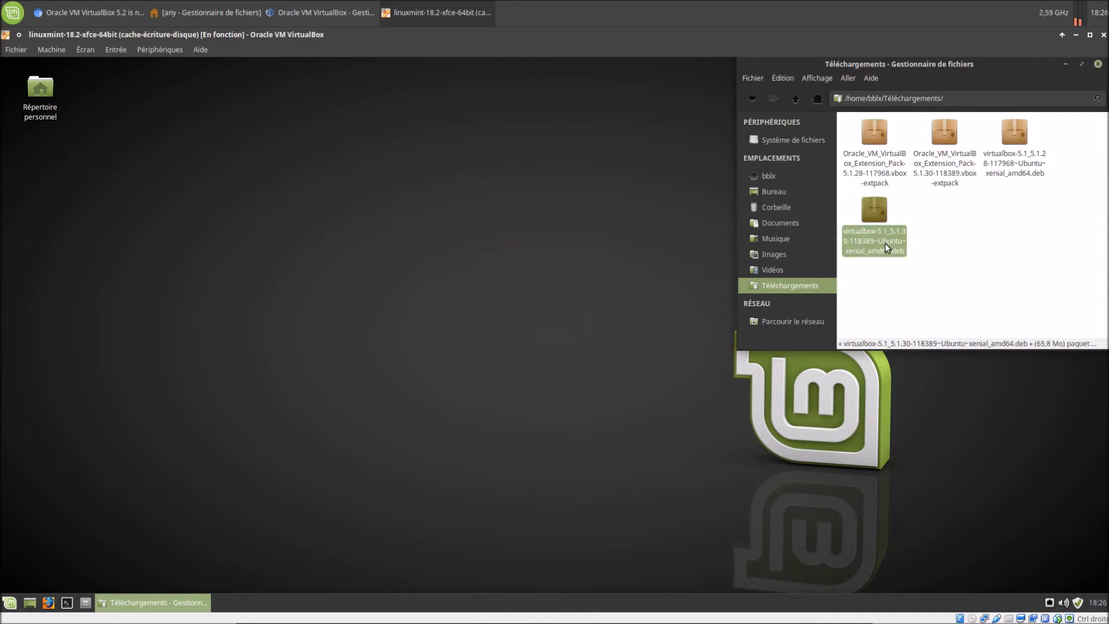
{"action": "right_click", "coordinate": [885, 244]}
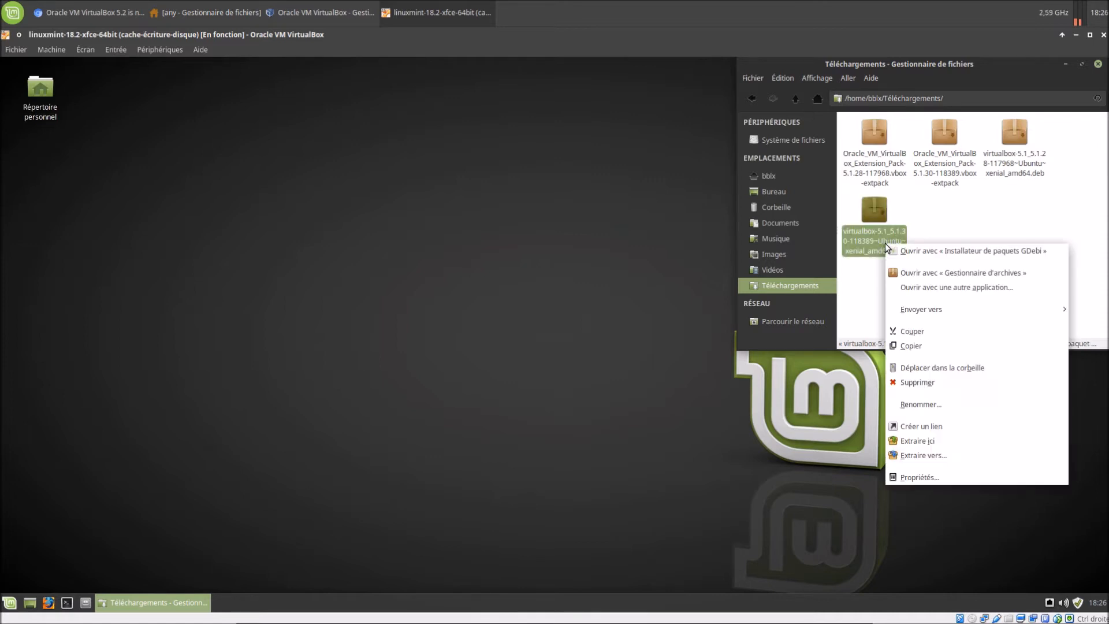
{"action": "left_click", "coordinate": [922, 253]}
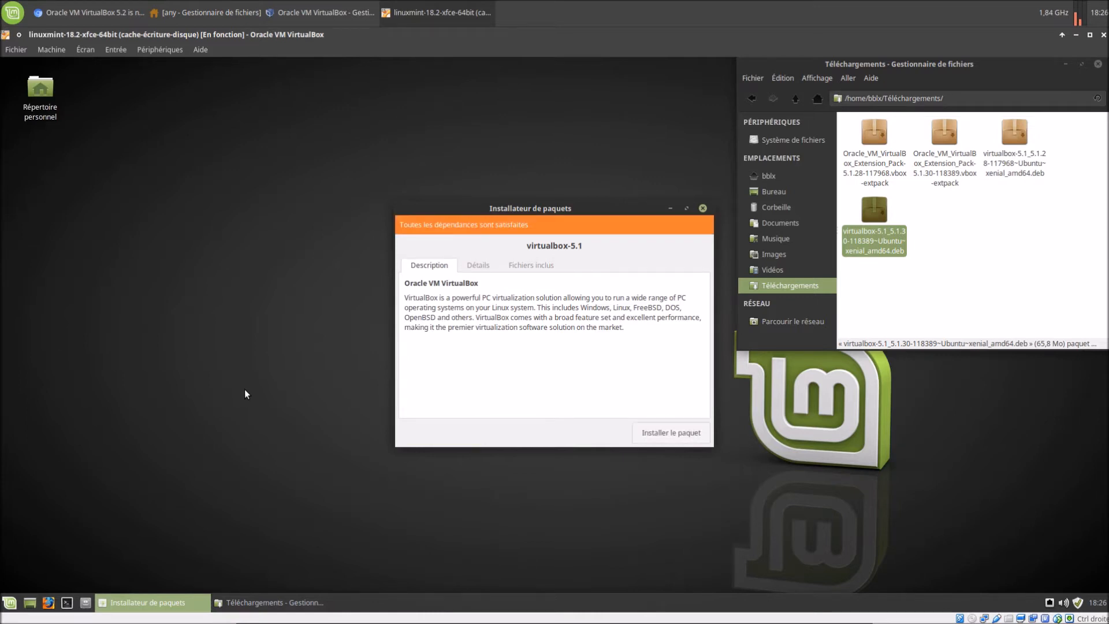
{"action": "left_click", "coordinate": [666, 433]}
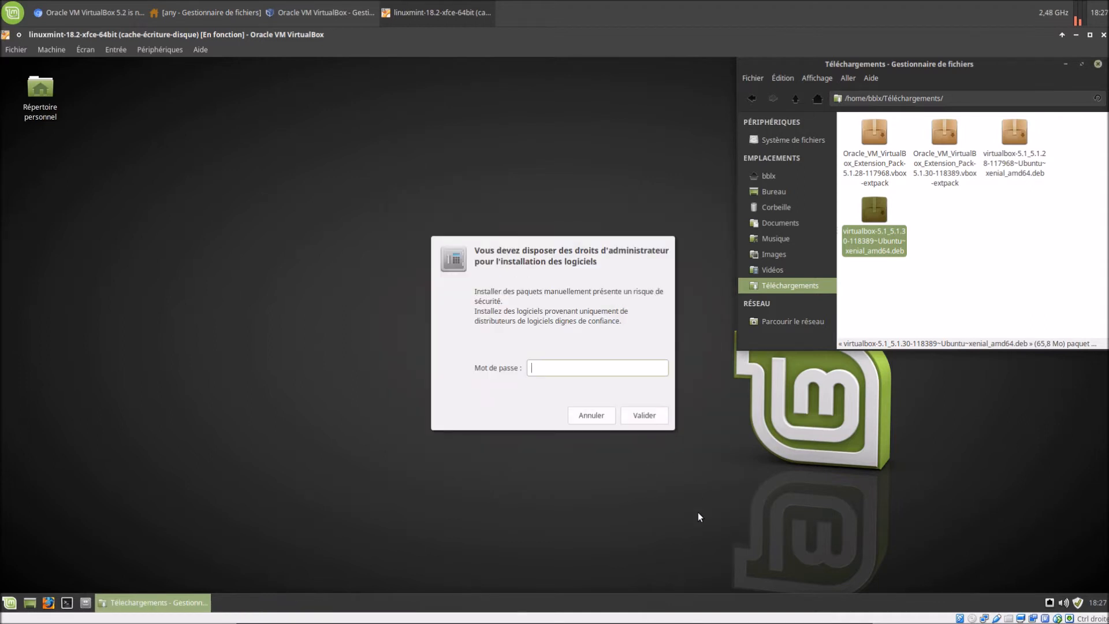
{"action": "type", "text": "••••"}
{"action": "key", "text": "Return"}
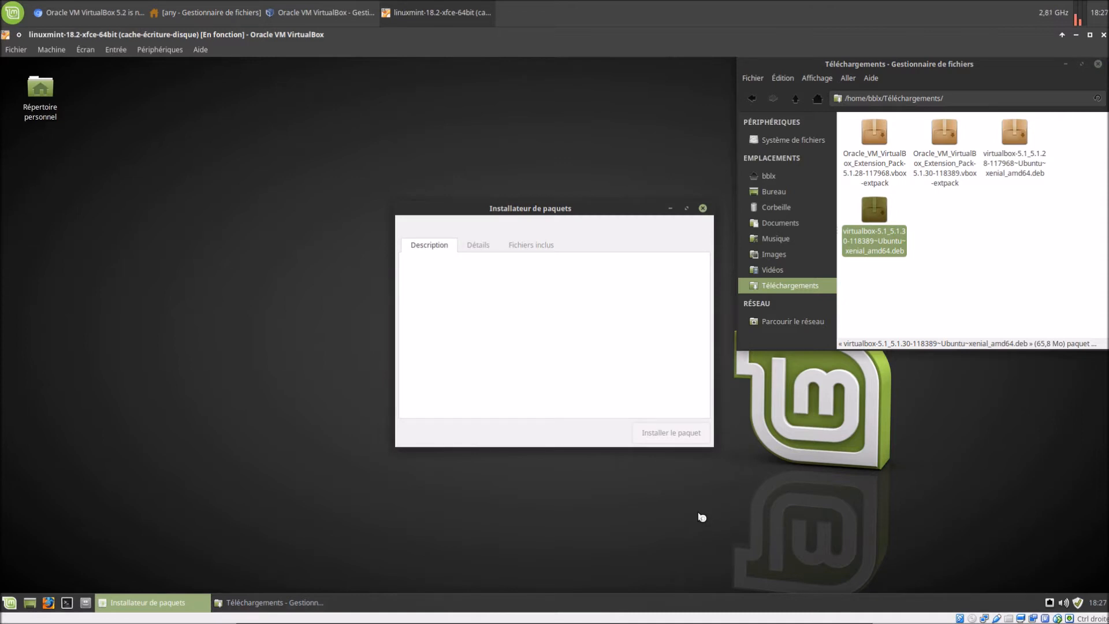
Have the installation progress window close automatically on success, show its terminal output, and close the package installer once the installation finishes
{"action": "left_click", "coordinate": [958, 286]}
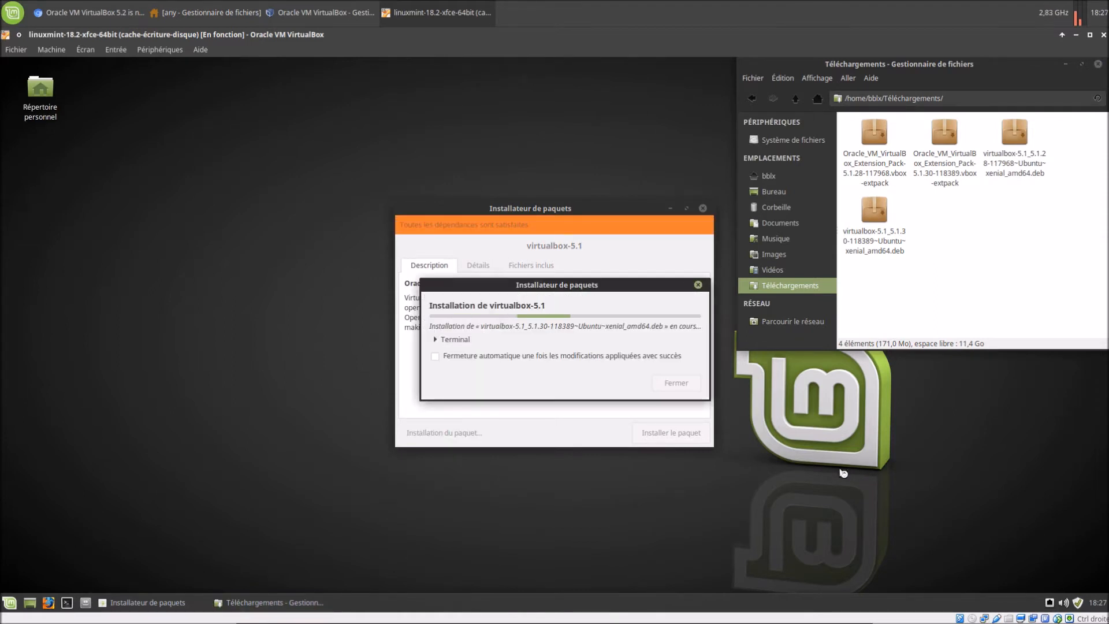
{"action": "left_click", "coordinate": [473, 358]}
{"action": "left_click", "coordinate": [453, 340]}
{"action": "left_click_drag", "start_coordinate": [546, 284], "coordinate": [170, 255]}
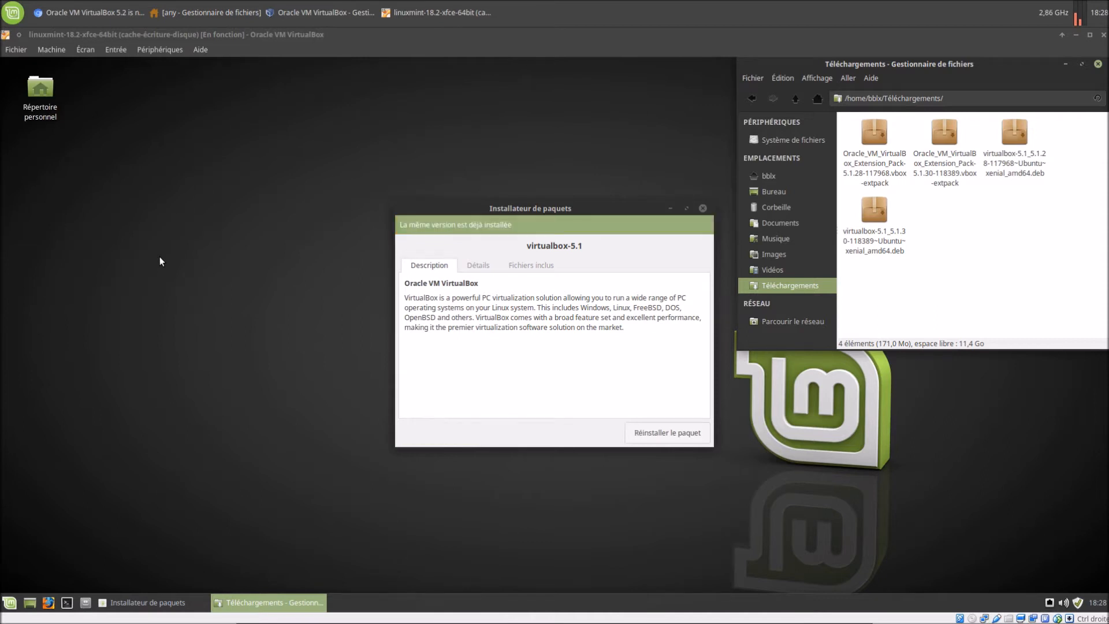
{"action": "left_click", "coordinate": [701, 208]}
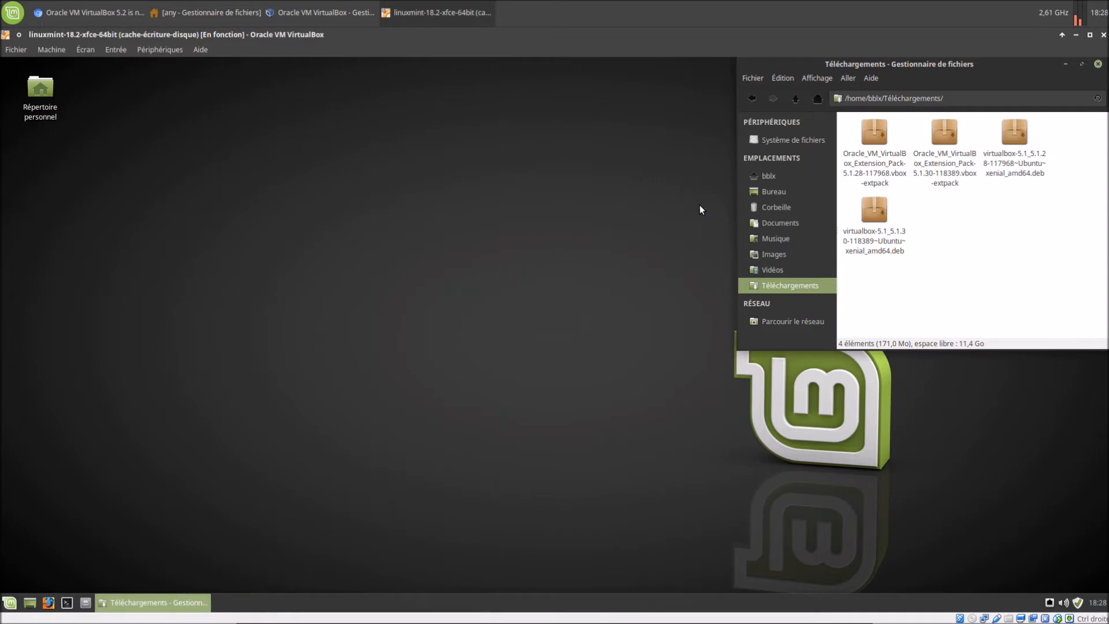
Launch Oracle VM VirtualBox and agree to download the 5.1.30 version of the extension pack
{"action": "left_click", "coordinate": [18, 603]}
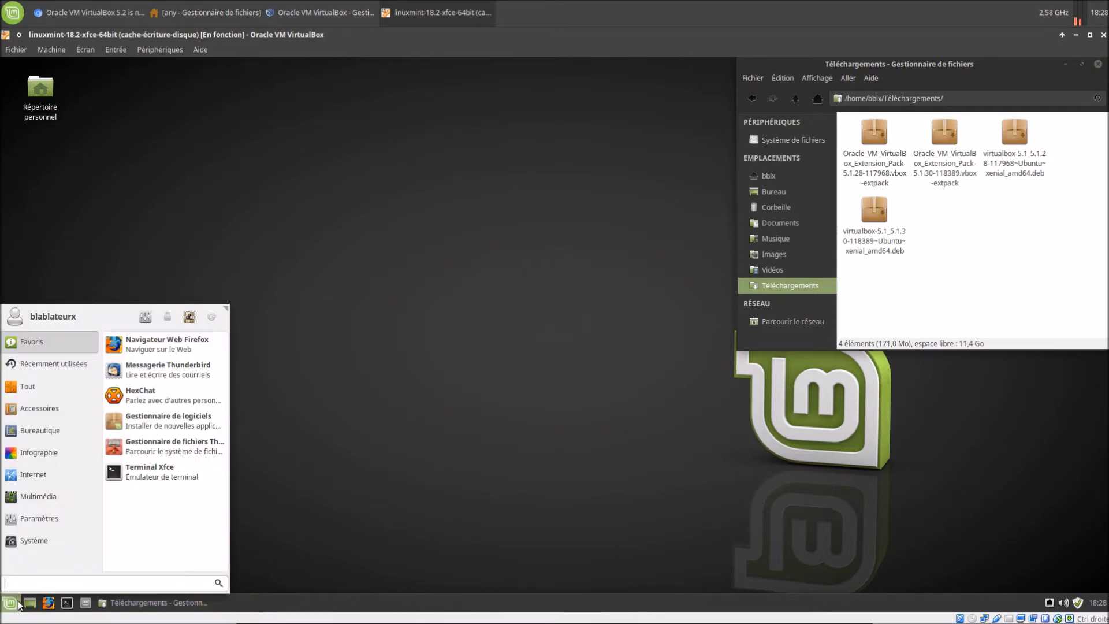
{"action": "type", "text": "vi"}
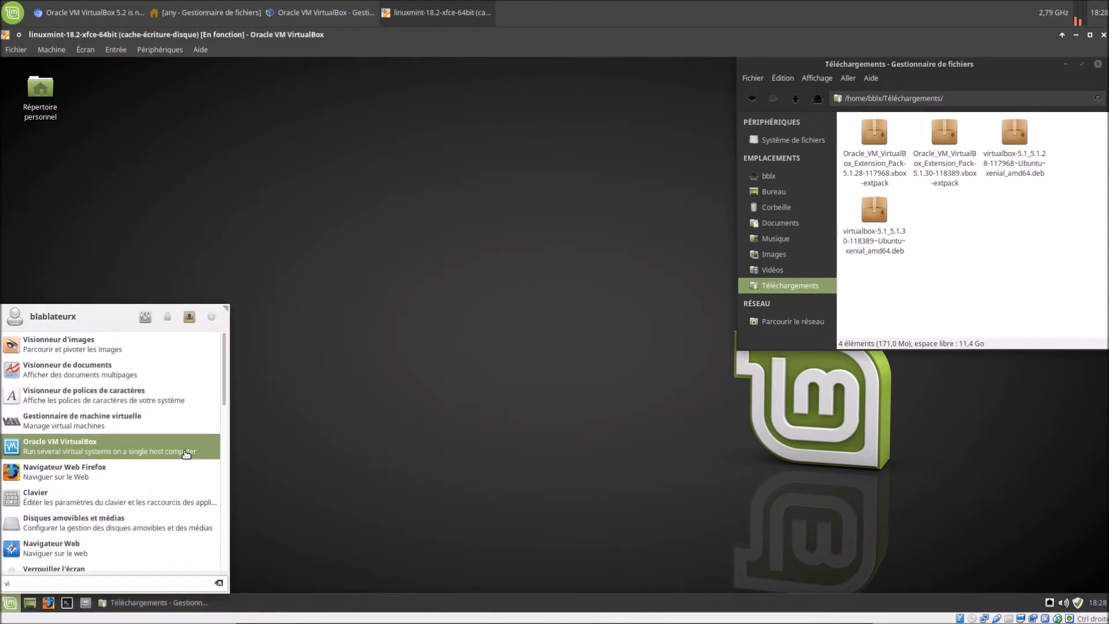
{"action": "left_click", "coordinate": [185, 454]}
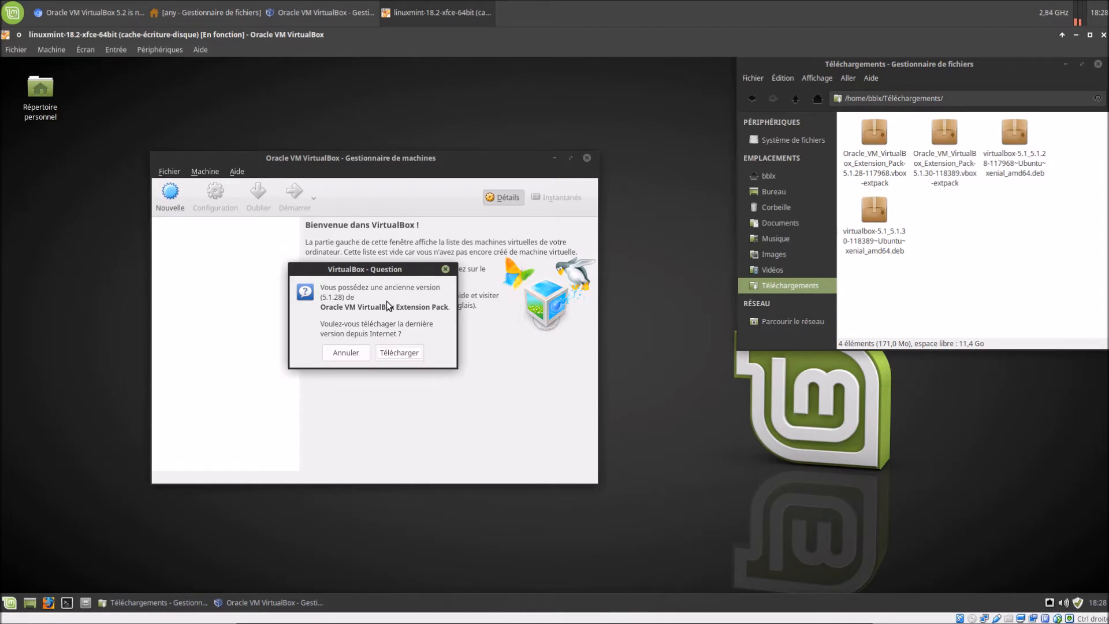
{"action": "left_click", "coordinate": [400, 352]}
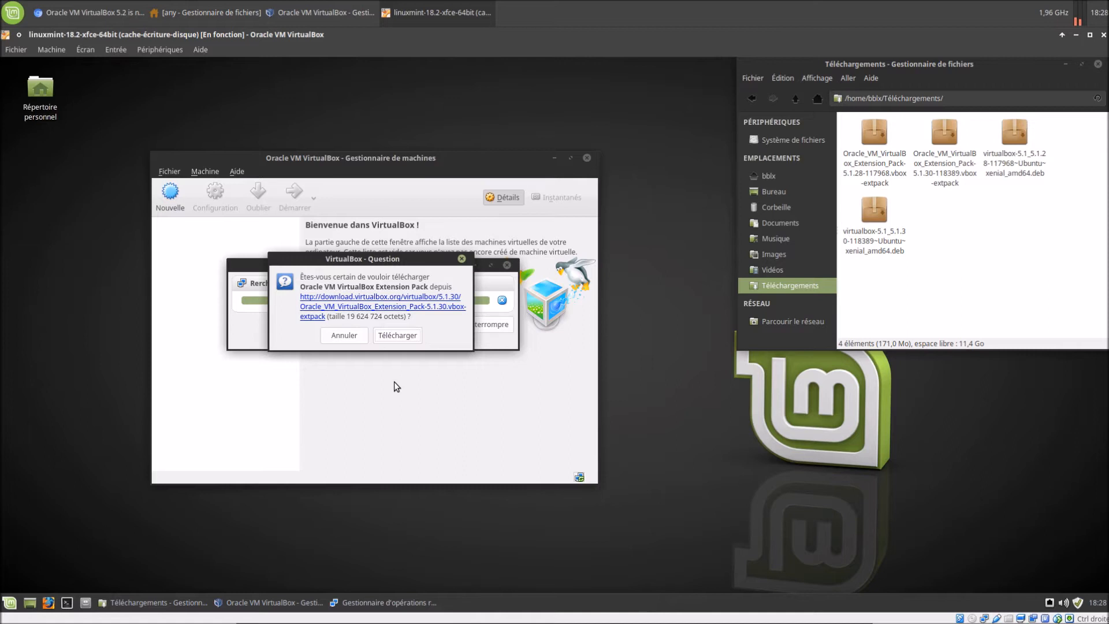
{"action": "left_click", "coordinate": [392, 336]}
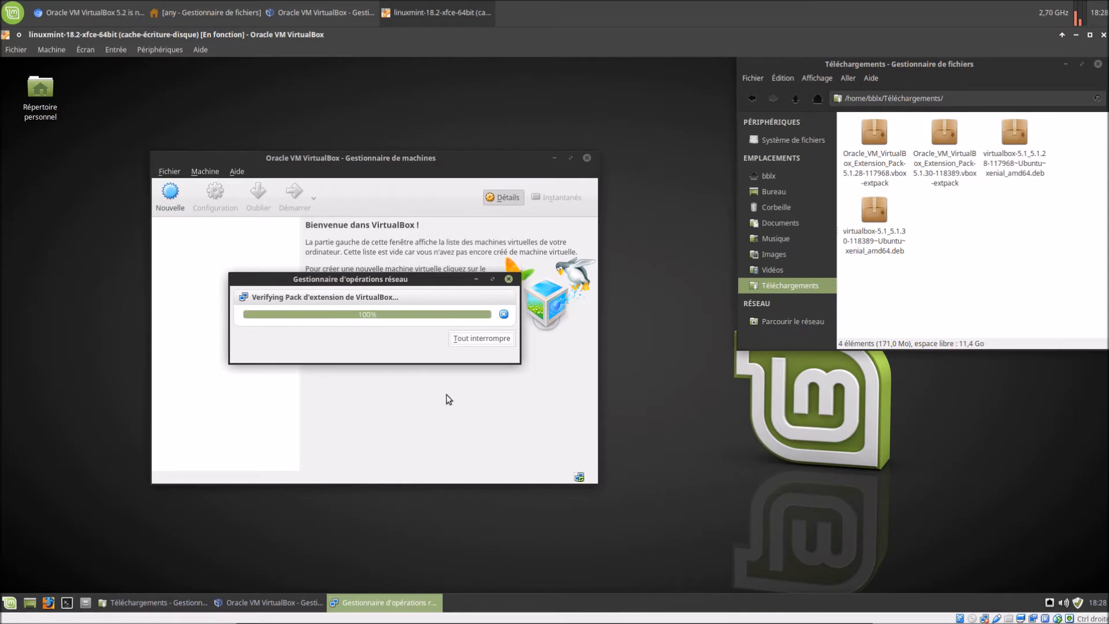
Install the downloaded extension pack, accepting the licence and authenticating with the account password, and delete the downloaded file
{"action": "left_click", "coordinate": [408, 372]}
{"action": "left_click", "coordinate": [389, 385]}
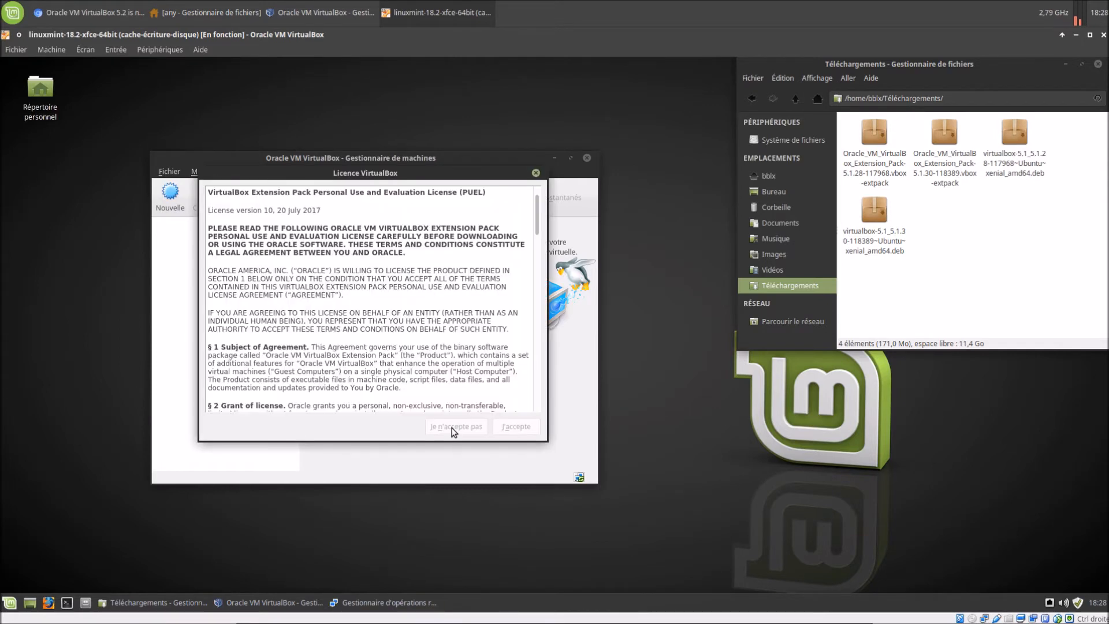
{"action": "left_click_drag", "start_coordinate": [538, 229], "coordinate": [536, 425]}
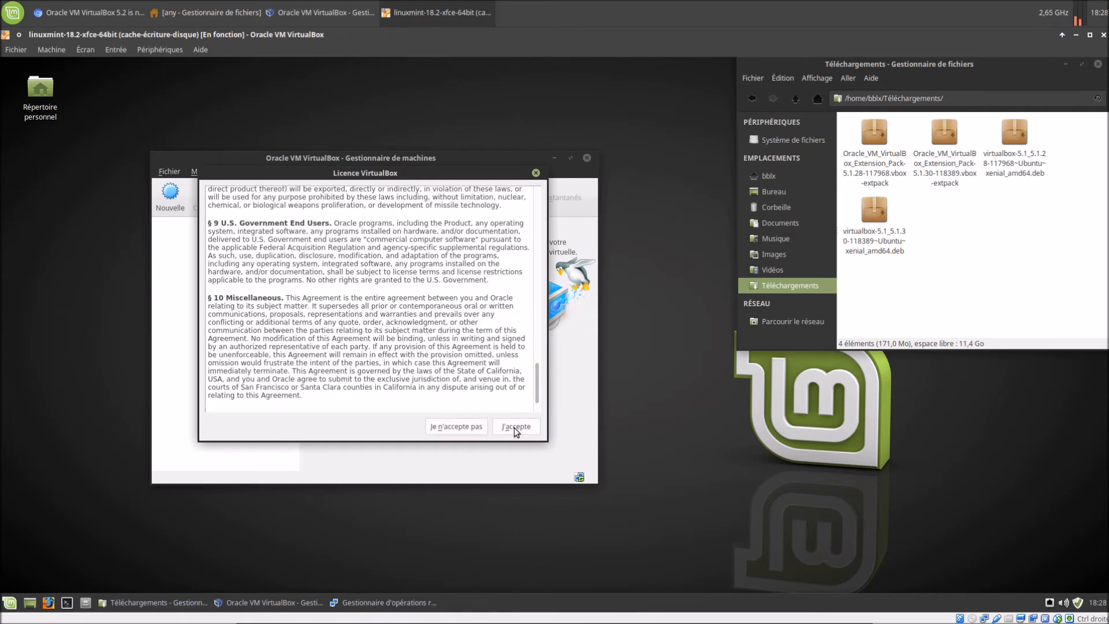
{"action": "left_click", "coordinate": [514, 427]}
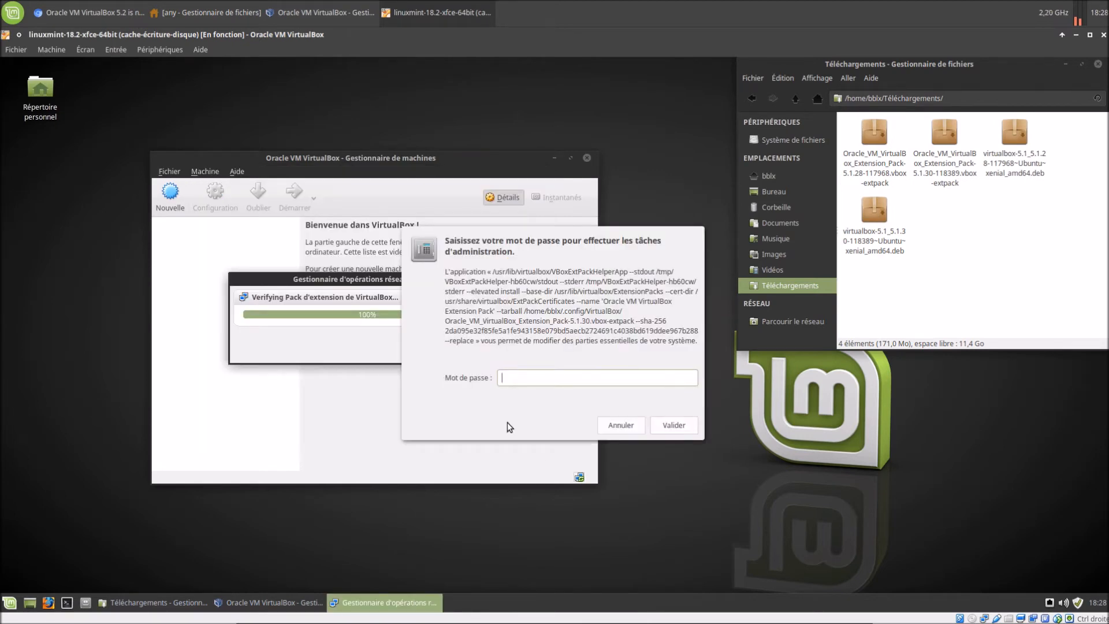
{"action": "type", "text": "••••••"}
{"action": "key", "text": "Return"}
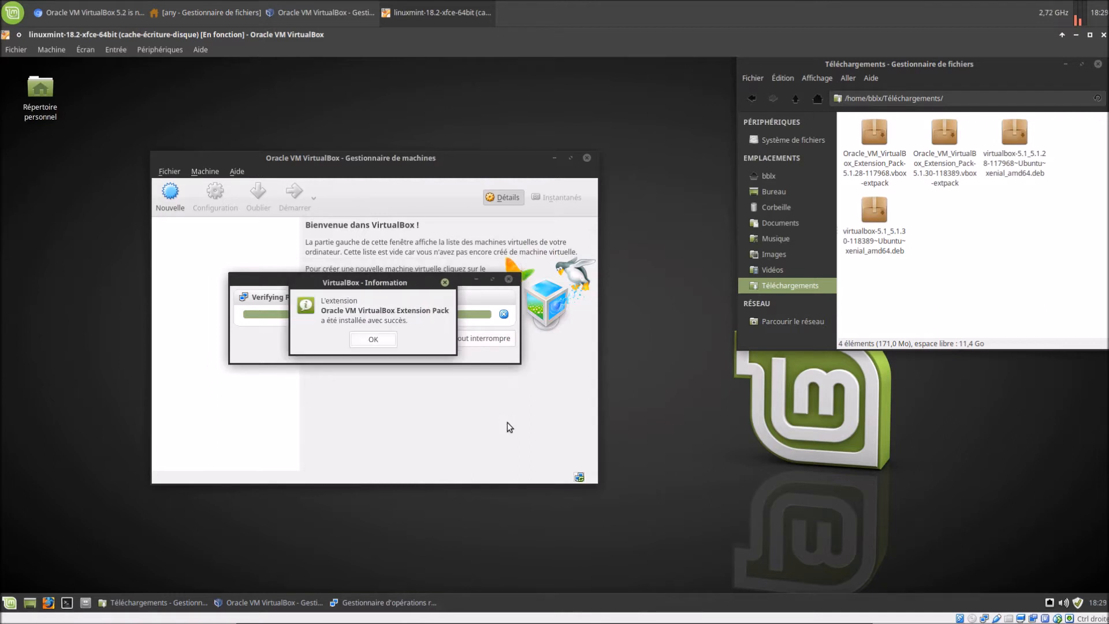
{"action": "left_click", "coordinate": [373, 341]}
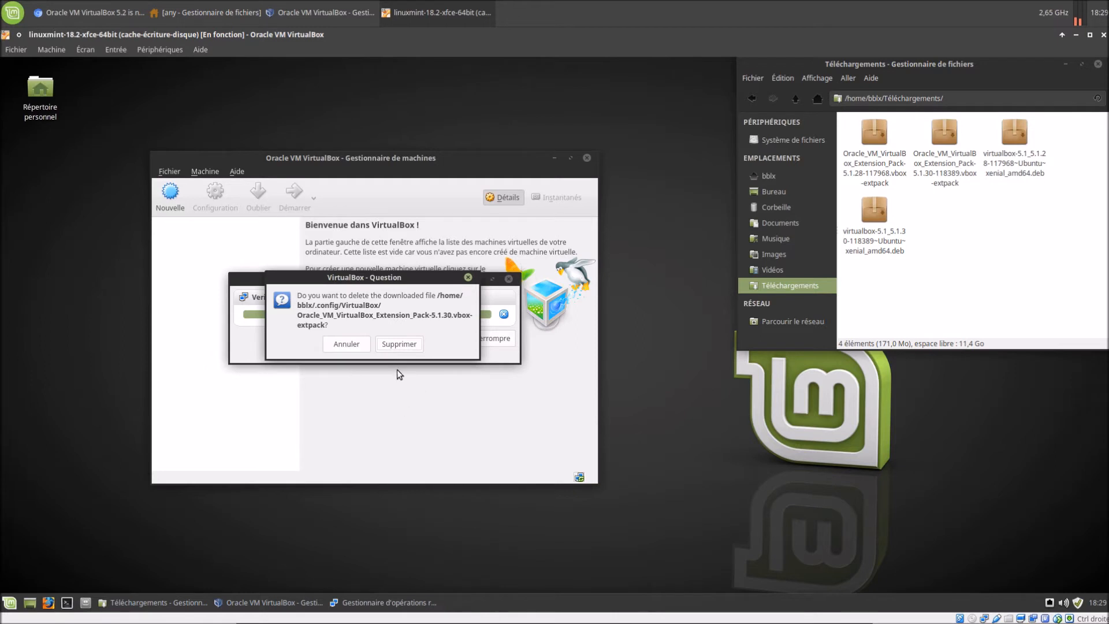
{"action": "left_click", "coordinate": [399, 344]}
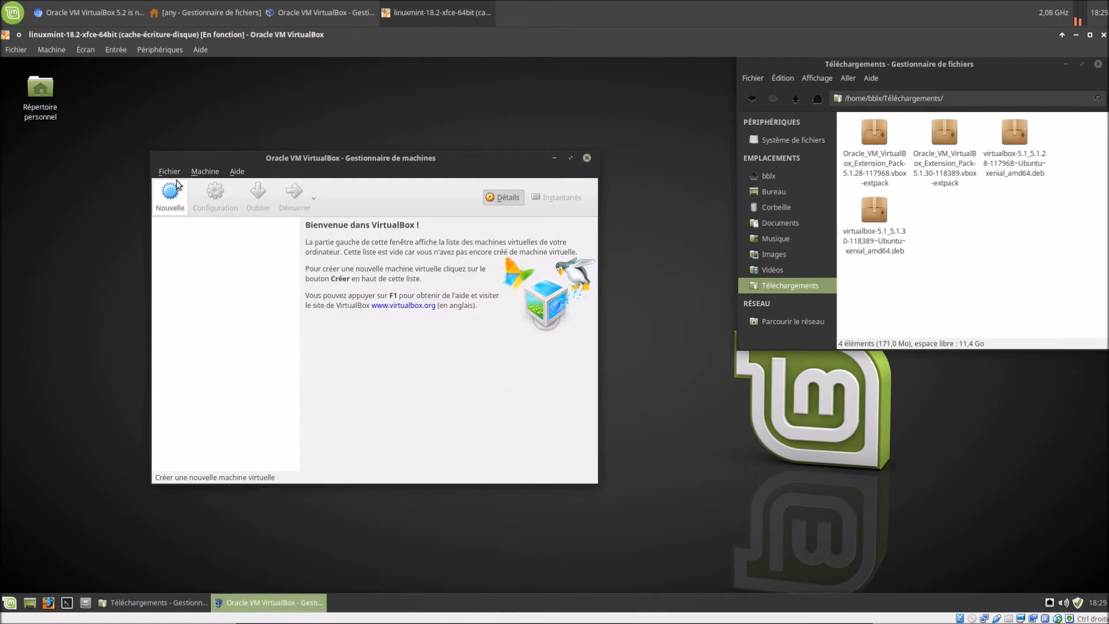
Check the installed VirtualBox version in the program's About information
{"action": "left_click", "coordinate": [237, 171]}
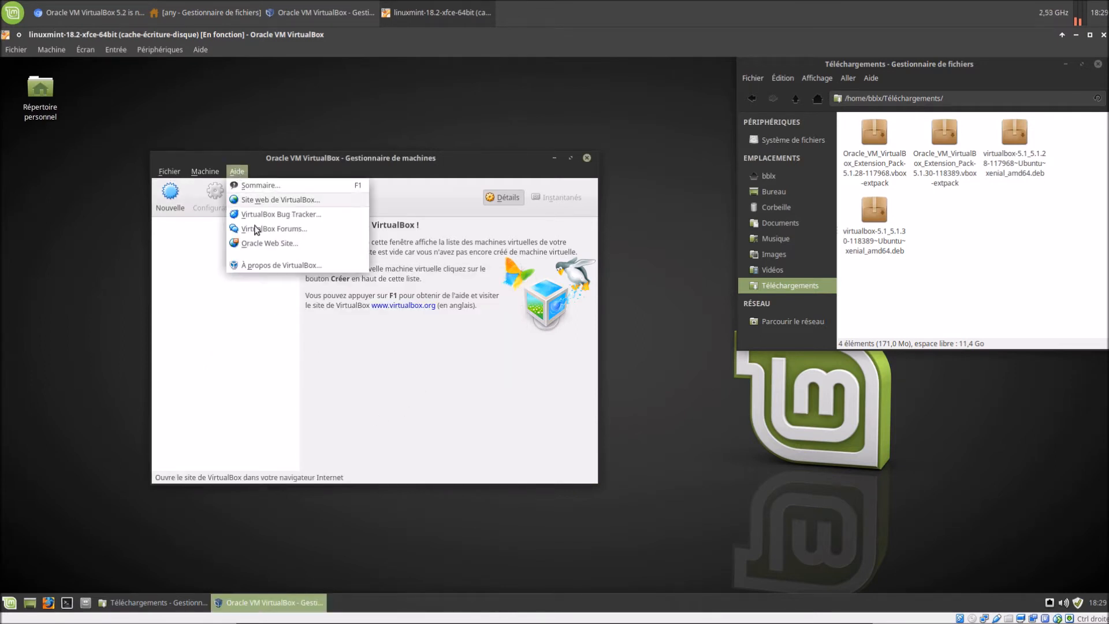
{"action": "left_click", "coordinate": [269, 266]}
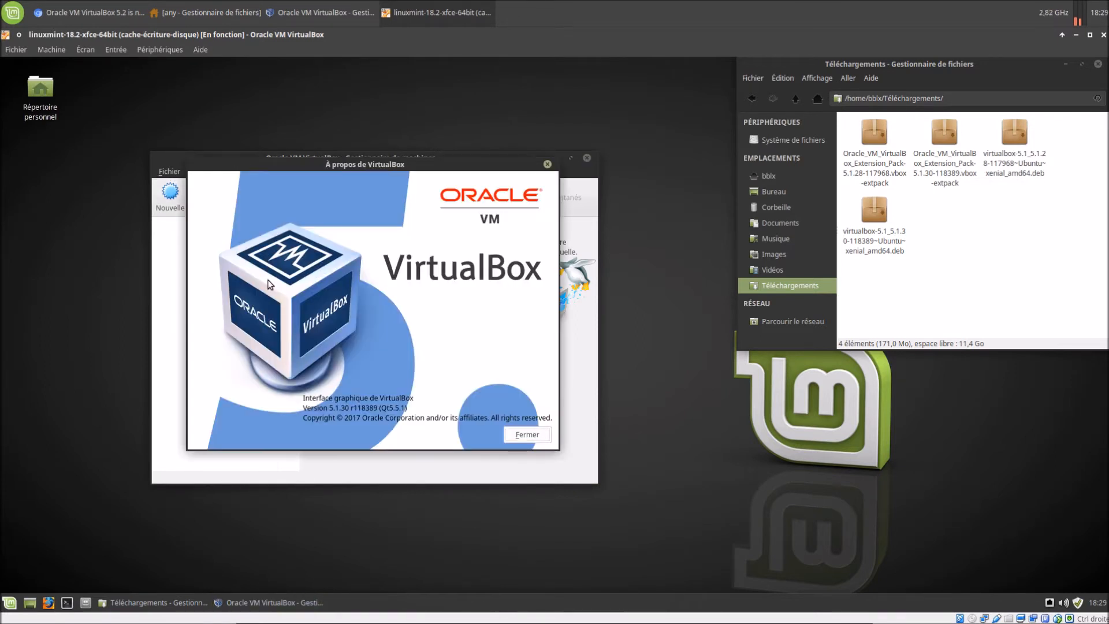
{"action": "left_click", "coordinate": [536, 434]}
Review the Mise à jour settings in the VirtualBox preferences and leave them without making changes
{"action": "left_click", "coordinate": [166, 172]}
{"action": "left_click", "coordinate": [170, 186]}
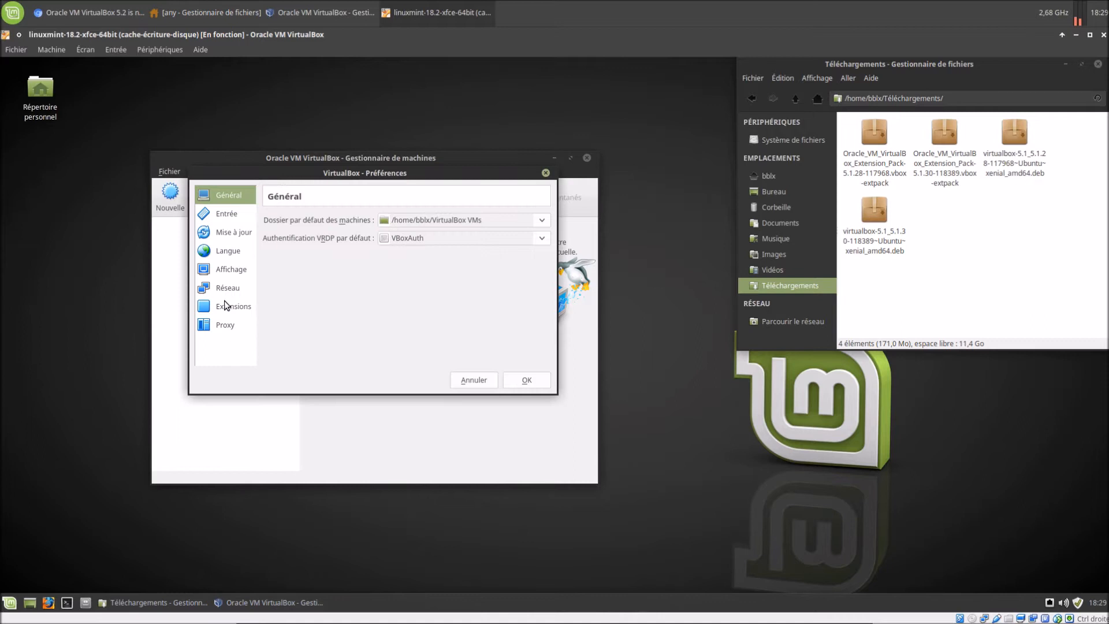
{"action": "left_click", "coordinate": [228, 232]}
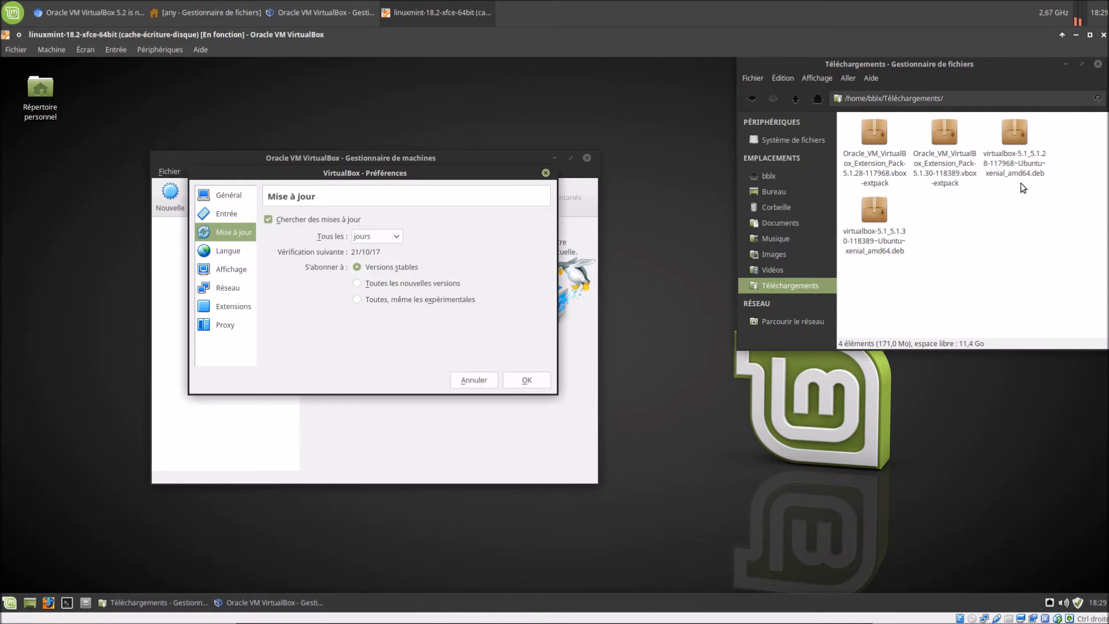
{"action": "left_click", "coordinate": [475, 380]}
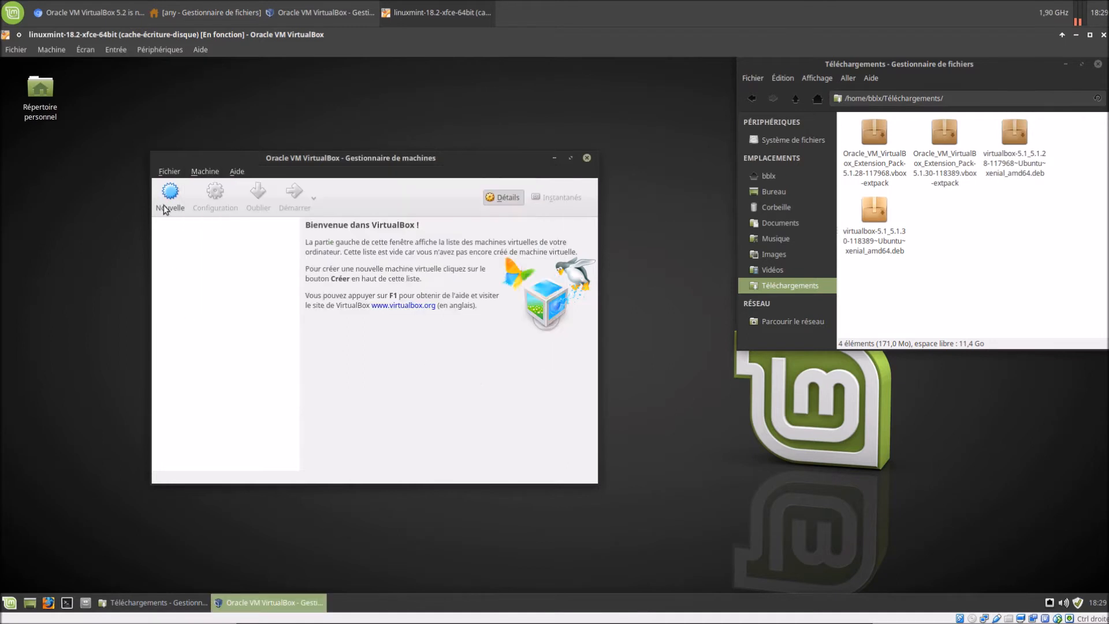
Check for VirtualBox updates while subscribed to stable versions only, and dismiss the result
{"action": "left_click", "coordinate": [169, 172]}
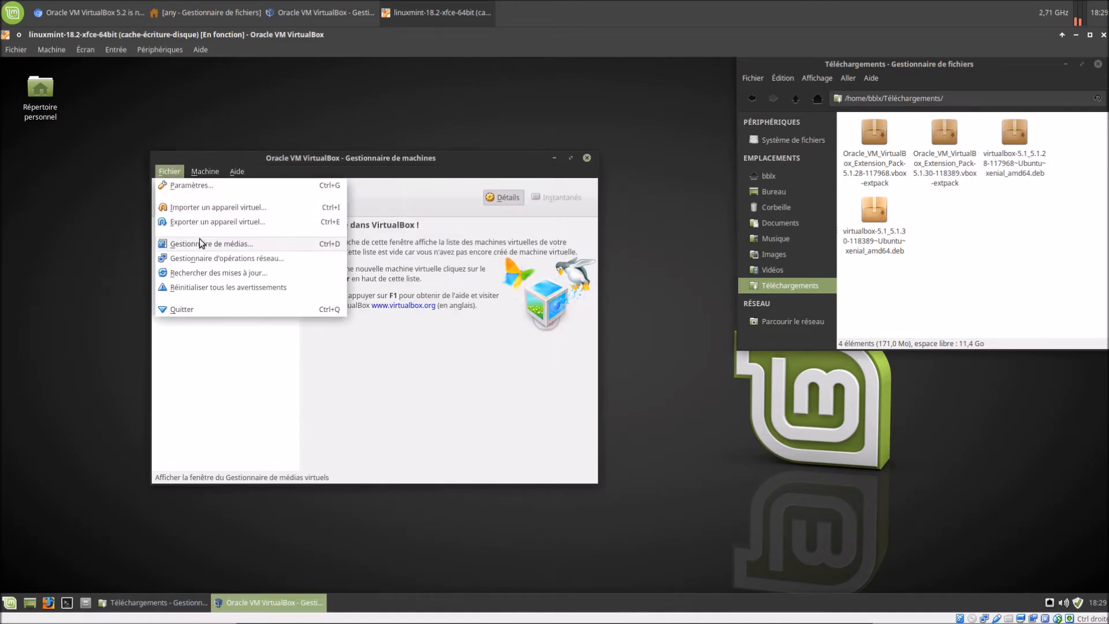
{"action": "left_click", "coordinate": [200, 276]}
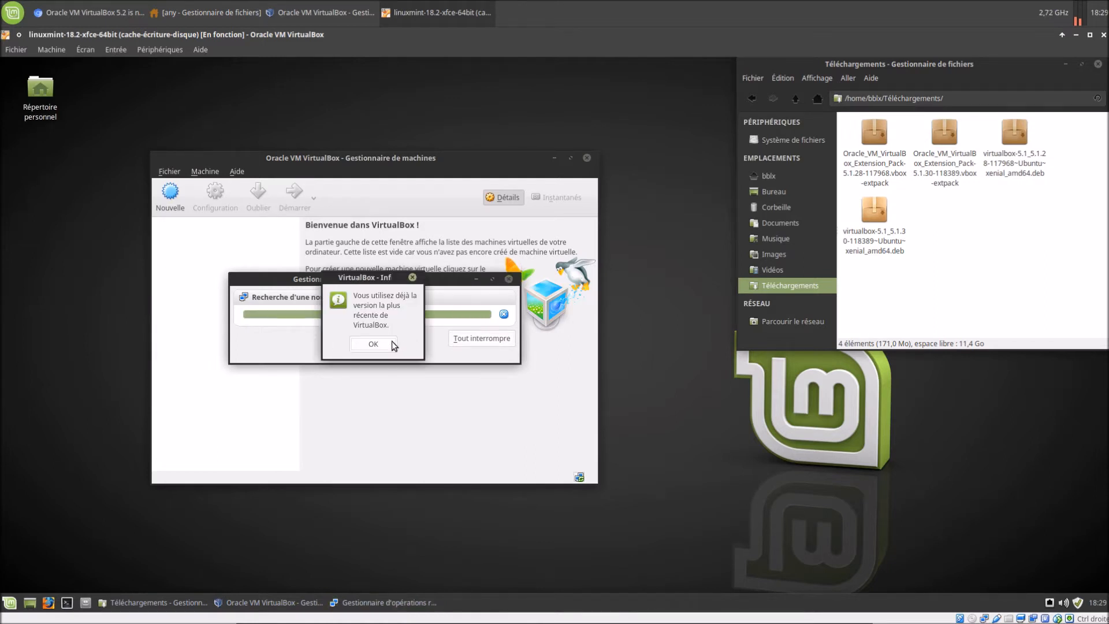
{"action": "left_click", "coordinate": [391, 343]}
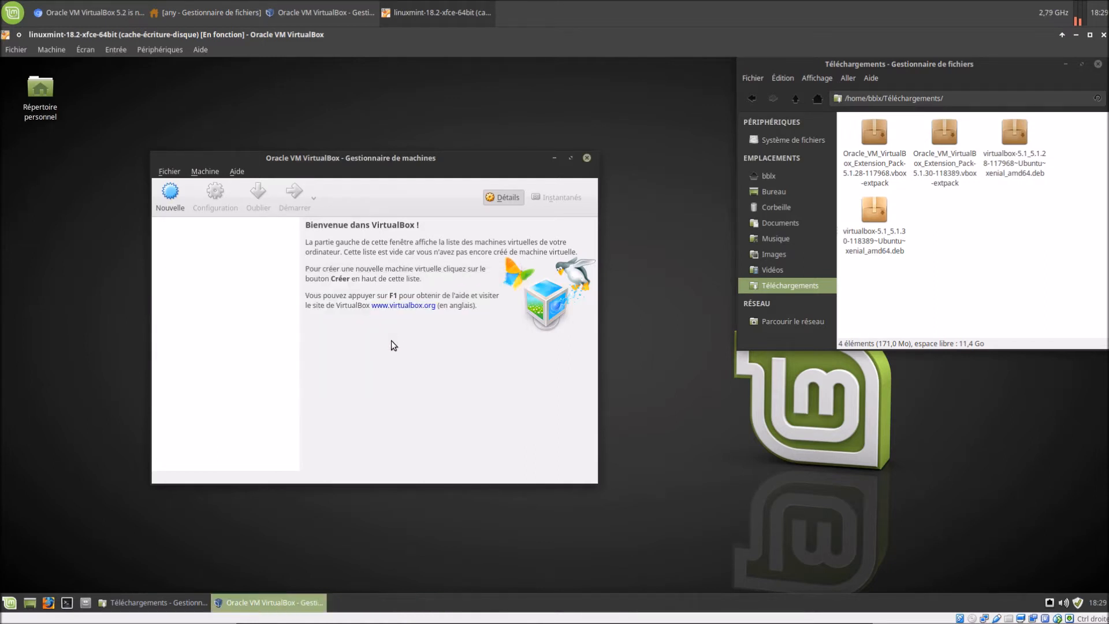
Set the VirtualBox update subscription to Toutes les nouvelles versions in the Mise à jour preferences
{"action": "left_click", "coordinate": [171, 172]}
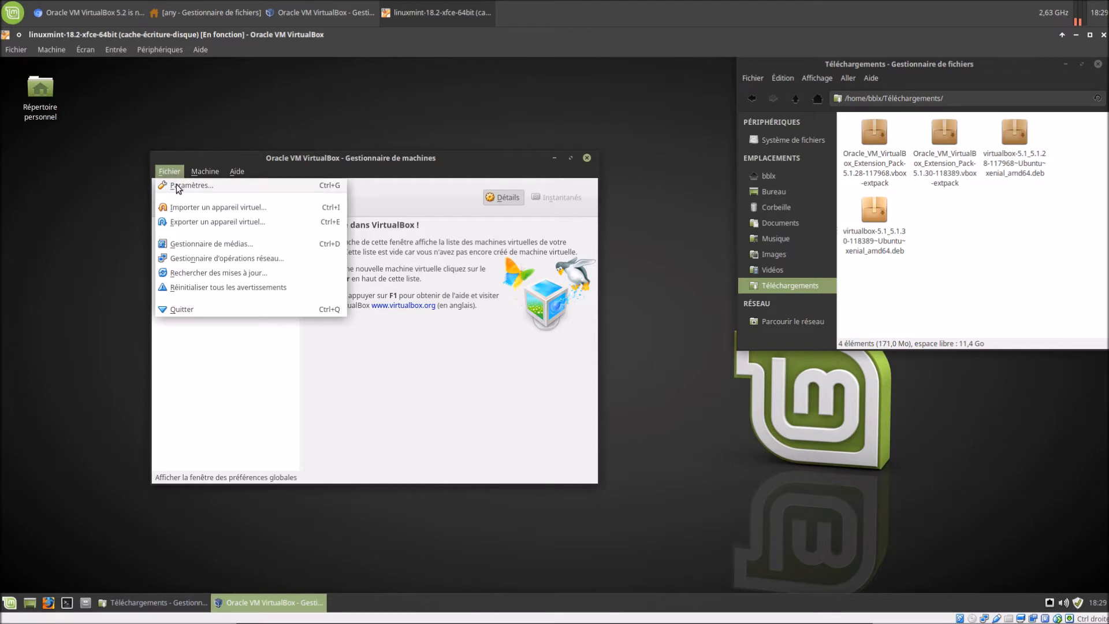
{"action": "left_click", "coordinate": [184, 186]}
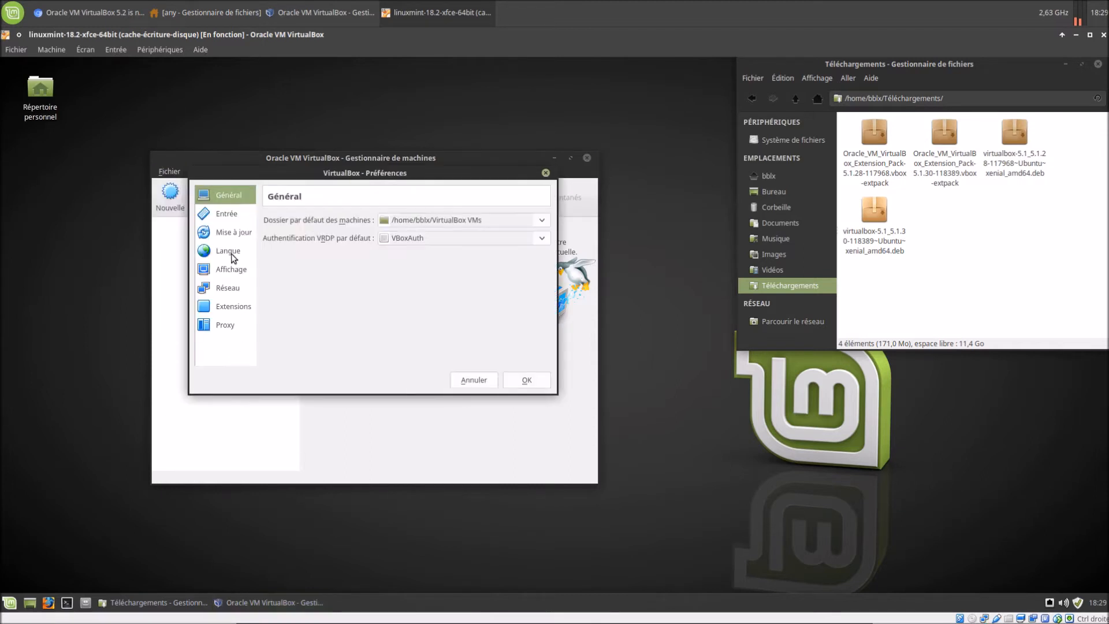
{"action": "left_click", "coordinate": [241, 233]}
{"action": "left_click", "coordinate": [390, 284]}
{"action": "left_click", "coordinate": [526, 380]}
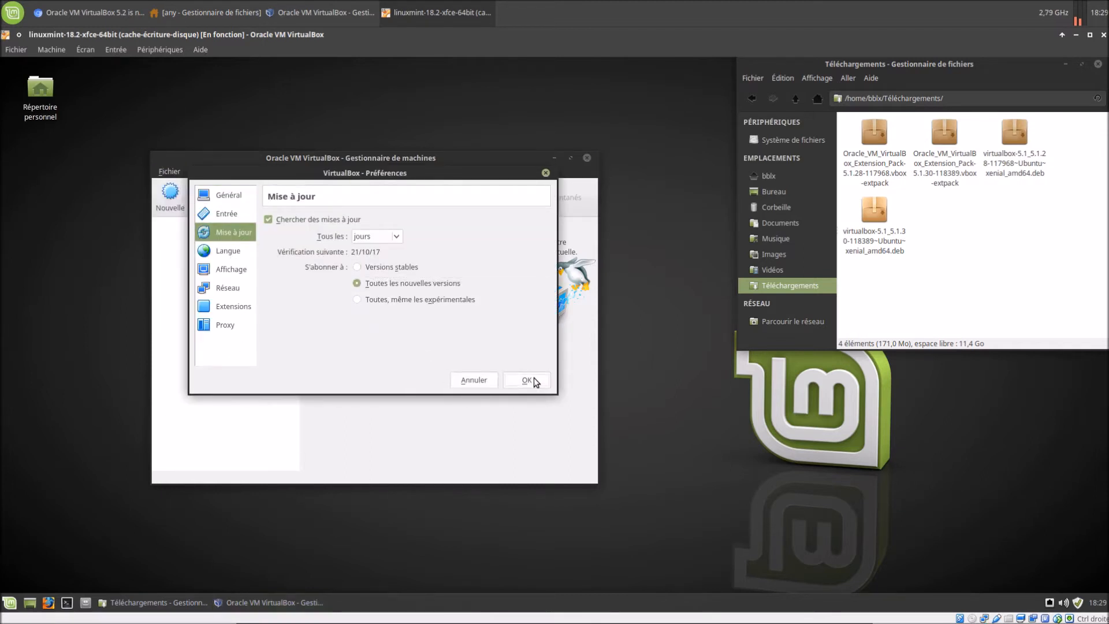
Check for VirtualBox updates again with all new versions included, and dismiss the result
{"action": "left_click", "coordinate": [171, 174]}
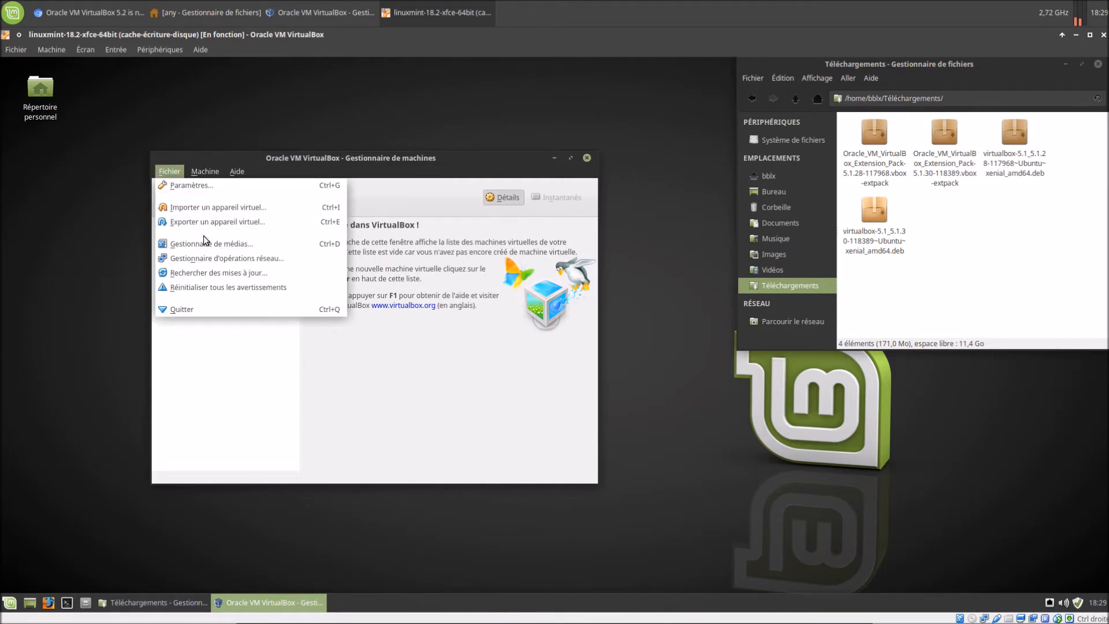
{"action": "left_click", "coordinate": [215, 273]}
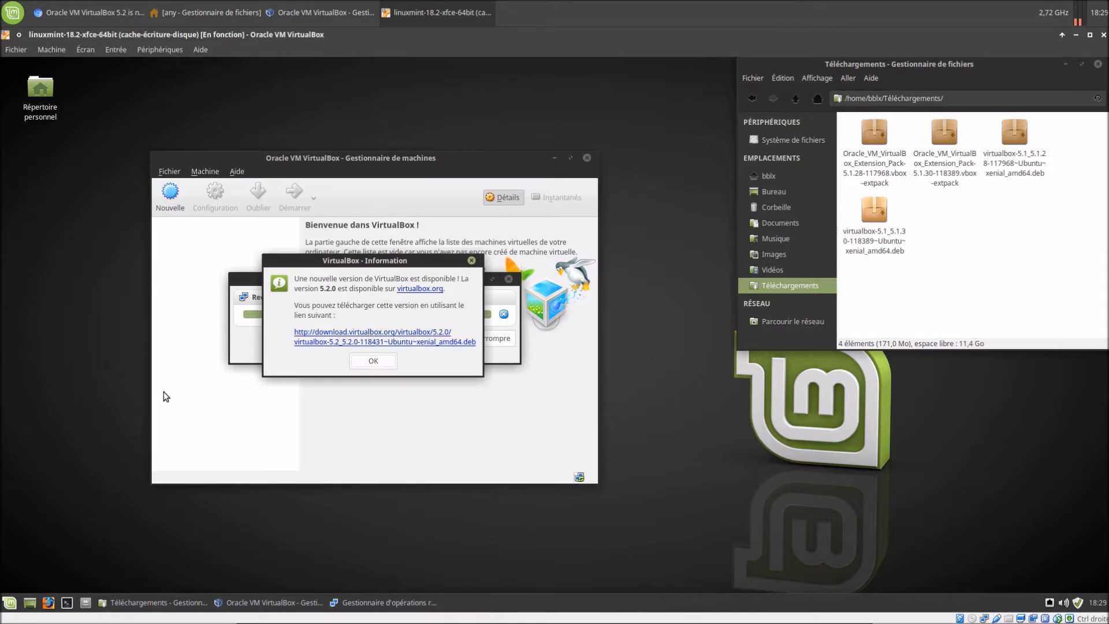
{"action": "left_click", "coordinate": [377, 362]}
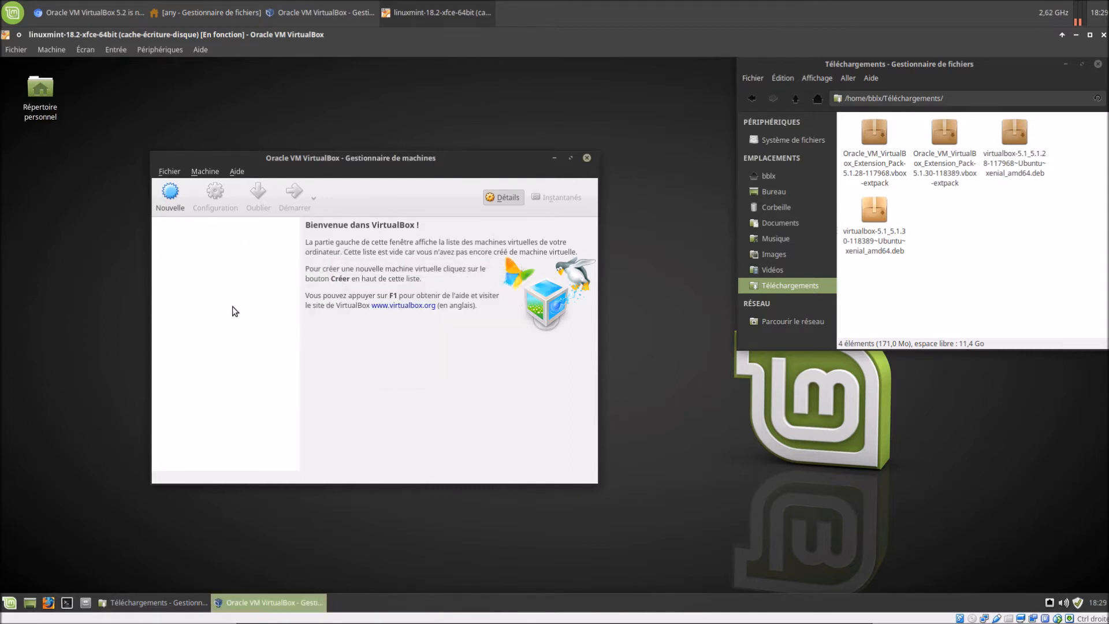
{"action": "mouse_move", "coordinate": [319, 164]}
{"action": "left_mouse_down"}
{"action": "mouse_move", "coordinate": [281, 196]}
{"action": "mouse_move", "coordinate": [307, 161]}
{"action": "left_mouse_up"}
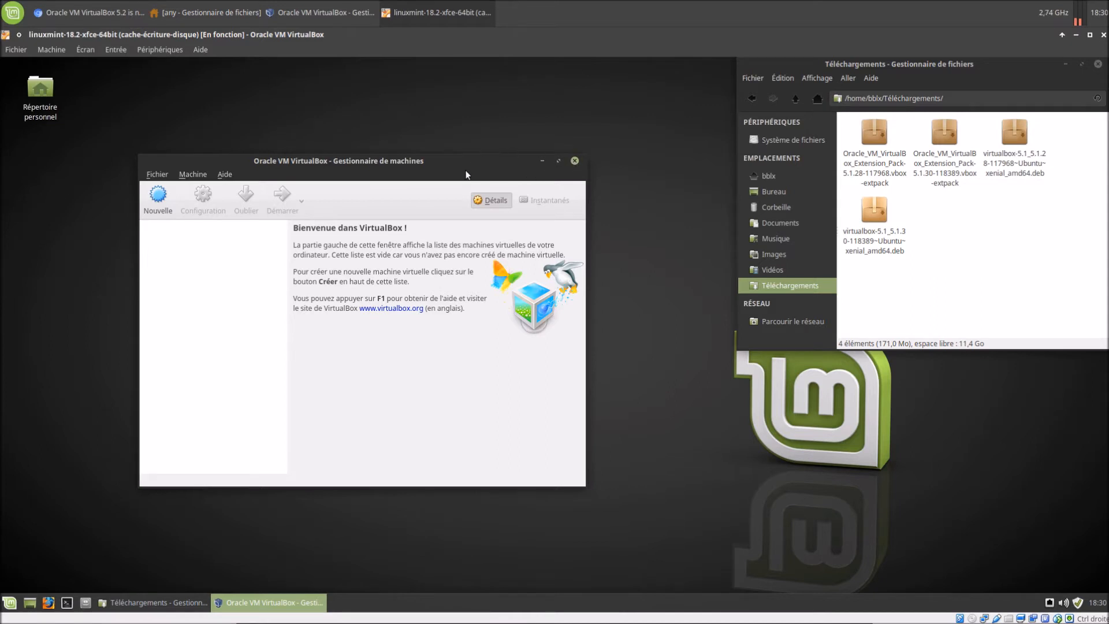
{"action": "left_click_drag", "start_coordinate": [474, 162], "coordinate": [521, 160]}
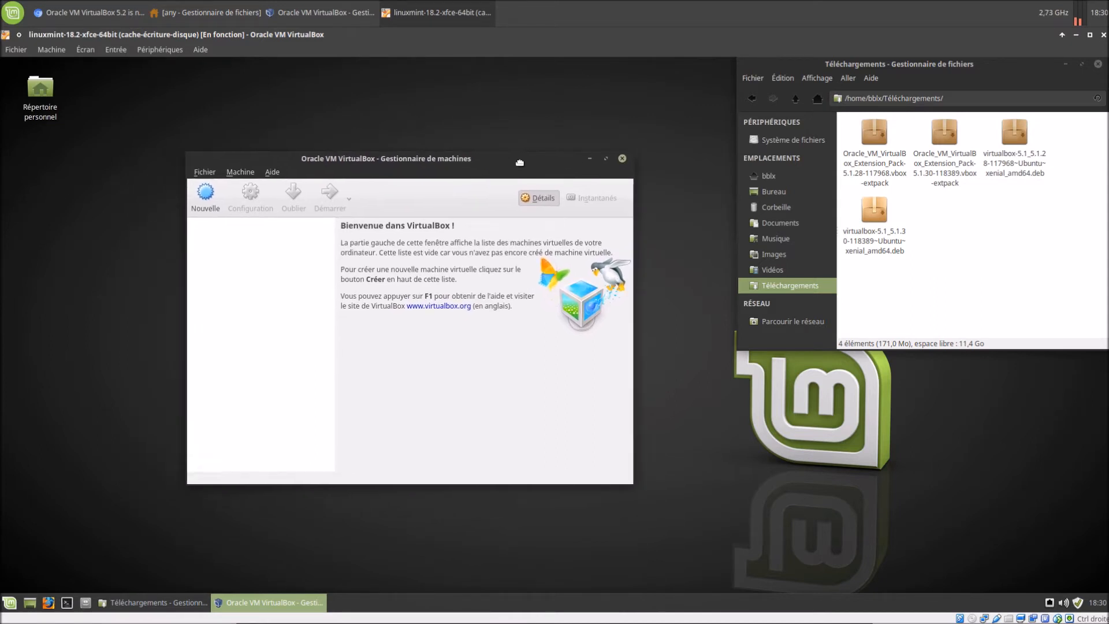
Open a terminal and the home folder, and arrange them around the VirtualBox manager to examine the window styles
{"action": "left_click_drag", "start_coordinate": [376, 157], "coordinate": [472, 66]}
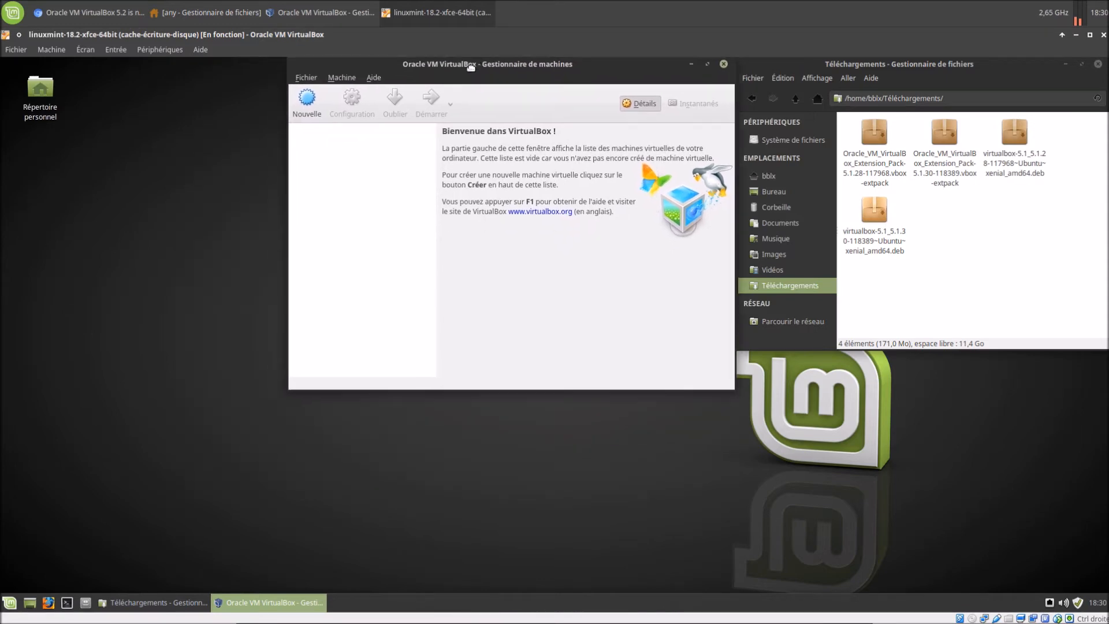
{"action": "left_click", "coordinate": [69, 605]}
{"action": "left_click", "coordinate": [86, 604]}
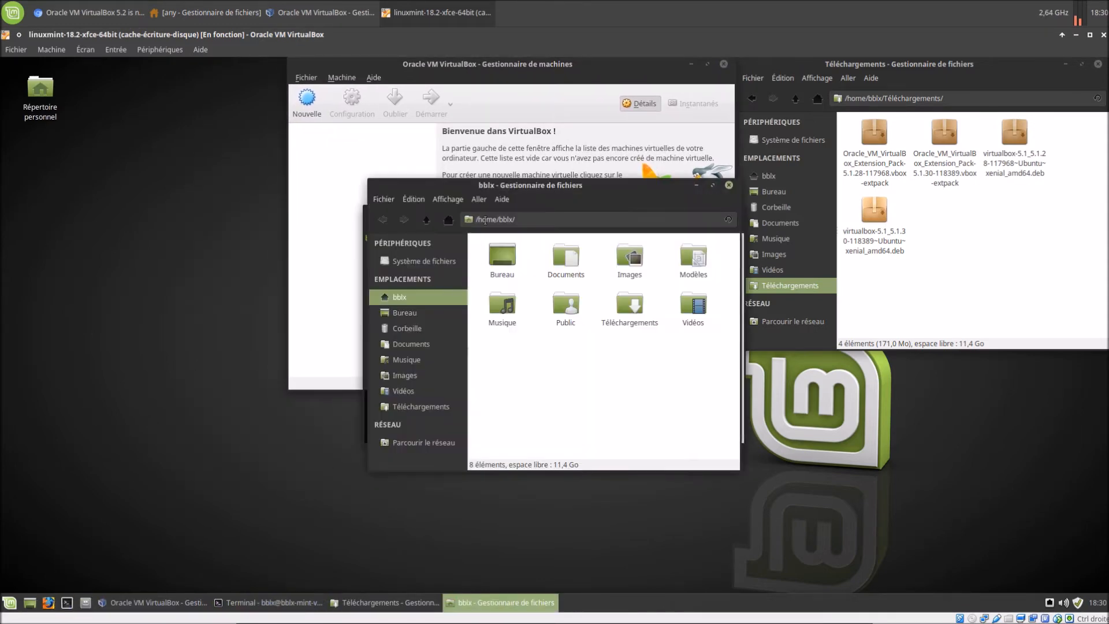
{"action": "left_click_drag", "start_coordinate": [503, 188], "coordinate": [143, 276]}
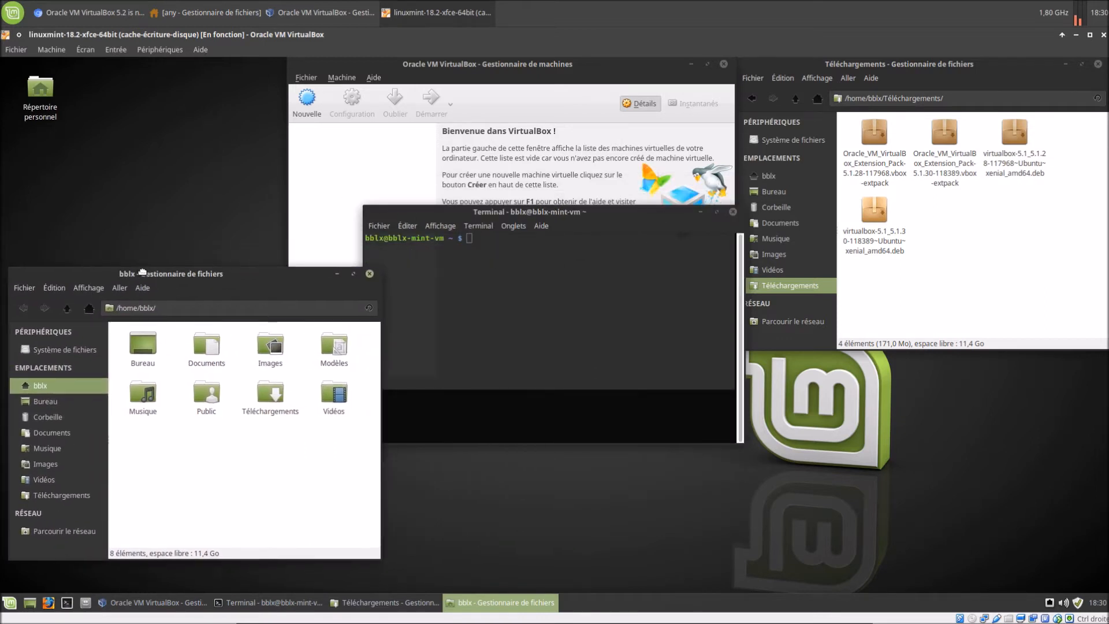
{"action": "left_click", "coordinate": [309, 78]}
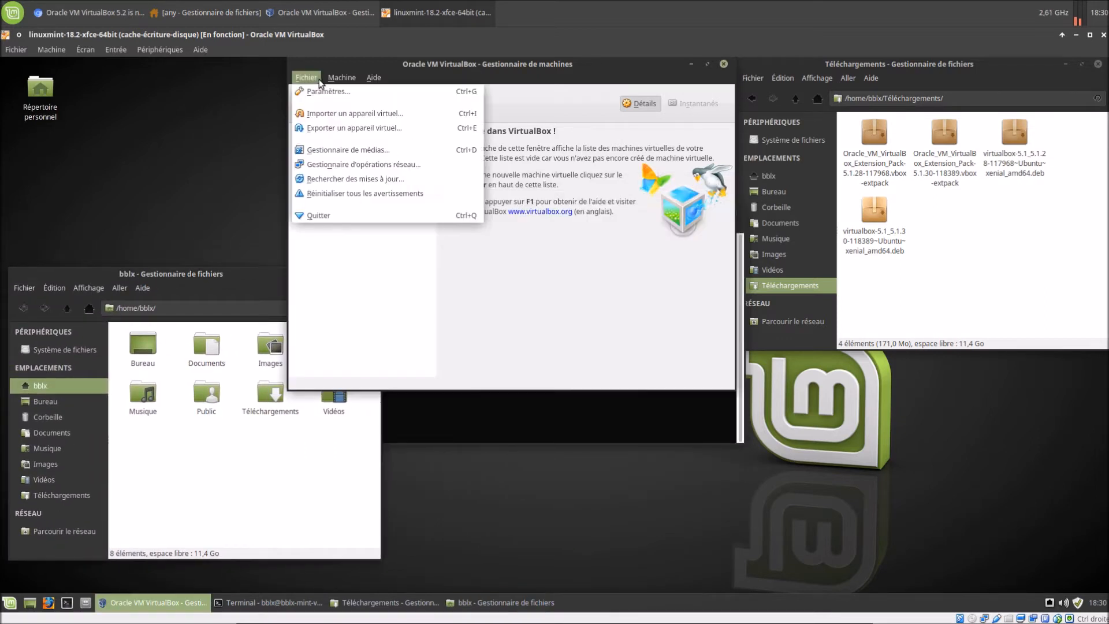
{"action": "left_click", "coordinate": [203, 149]}
Close the VirtualBox manager, the terminal and both file manager windows
{"action": "left_click", "coordinate": [723, 64]}
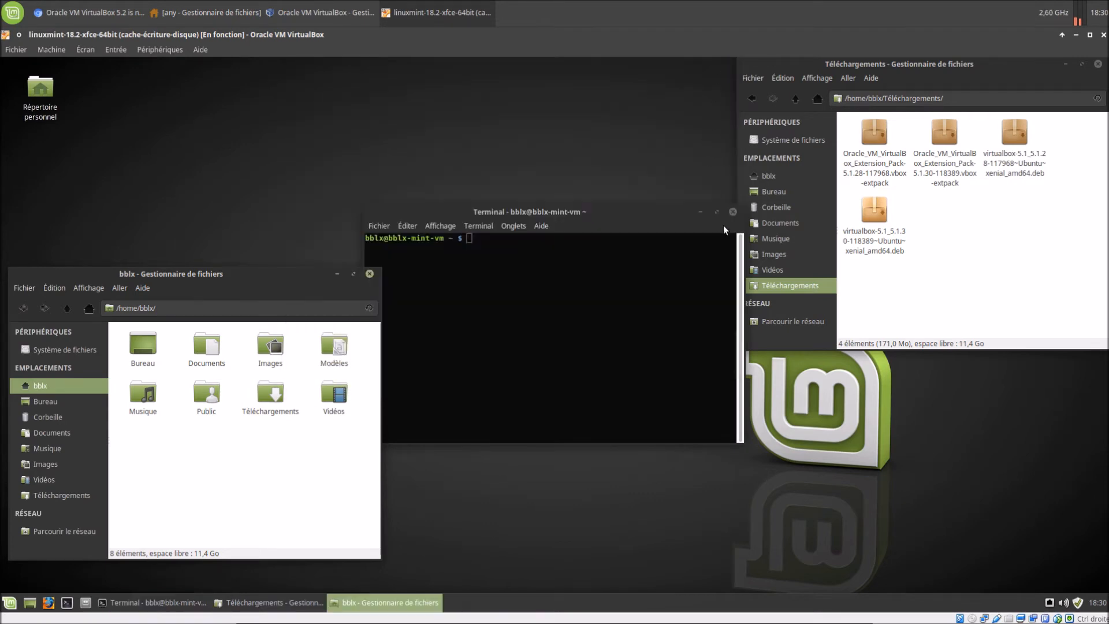
{"action": "left_click", "coordinate": [732, 211]}
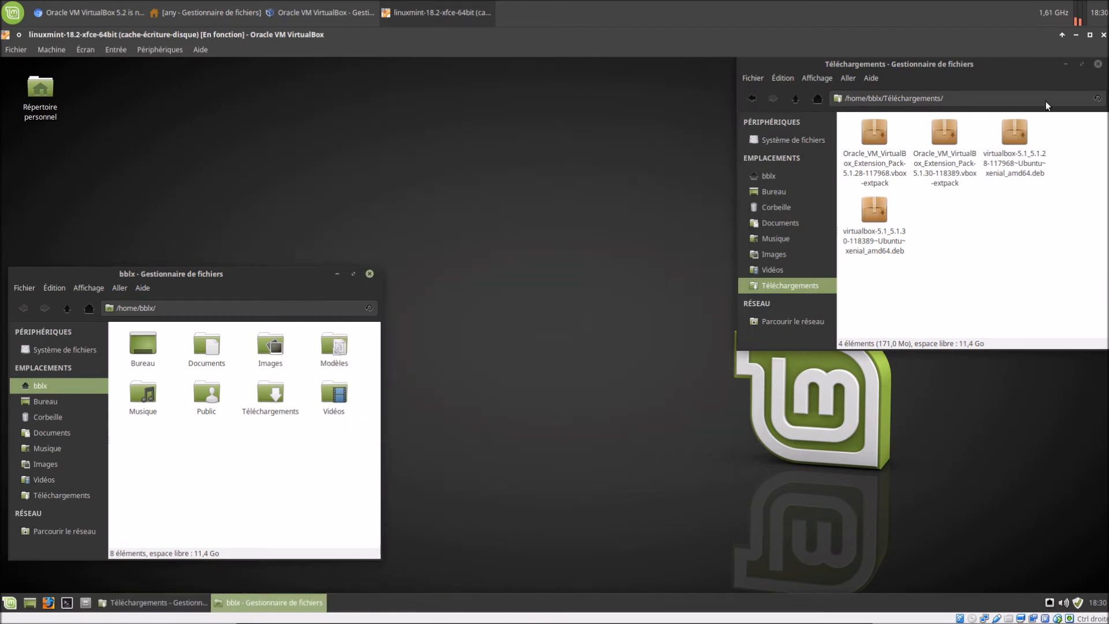
{"action": "left_click", "coordinate": [1097, 65]}
{"action": "left_click", "coordinate": [371, 273]}
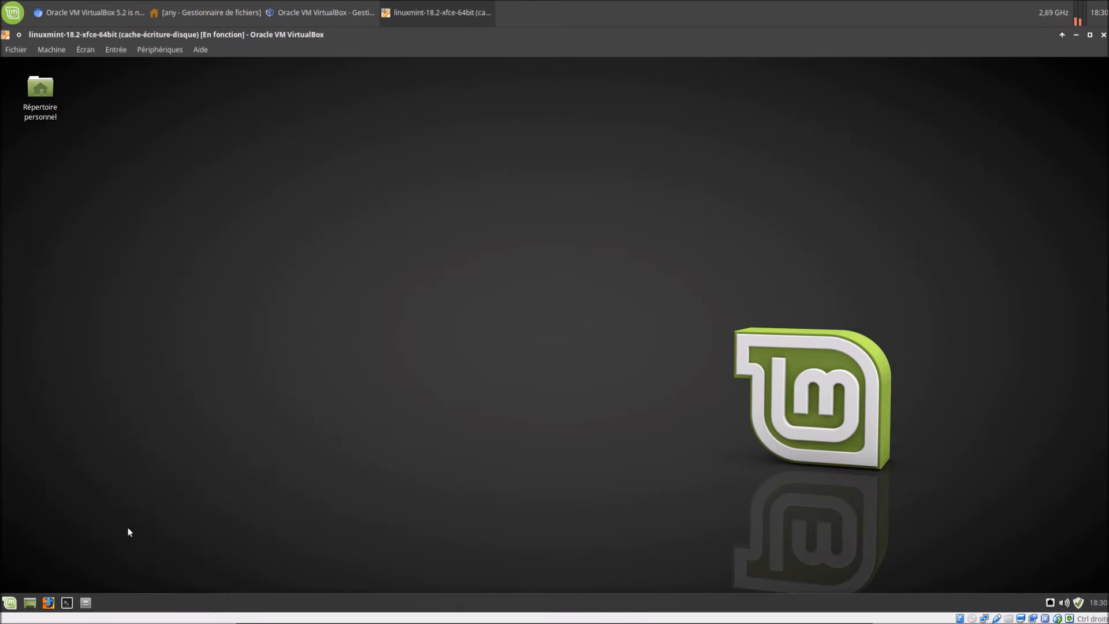
Set the desktop appearance style to Mint-Y-Dark and leave the settings
{"action": "left_click", "coordinate": [10, 603]}
{"action": "left_click", "coordinate": [145, 316]}
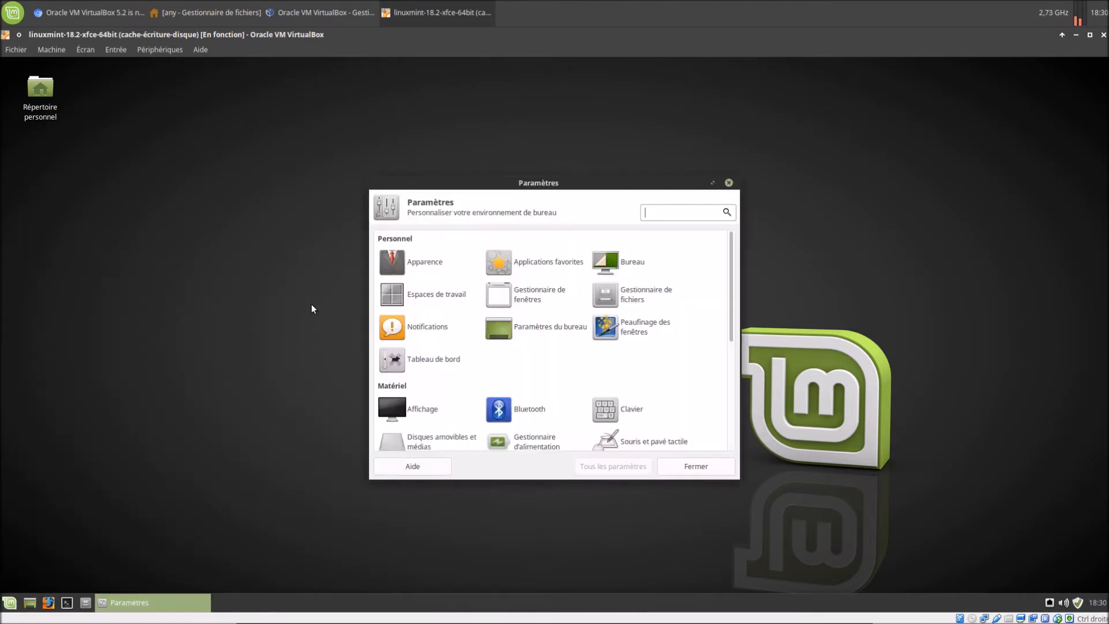
{"action": "left_click", "coordinate": [428, 265]}
{"action": "scroll", "coordinate": [488, 384], "scroll_direction": "down", "scroll_amount": 10}
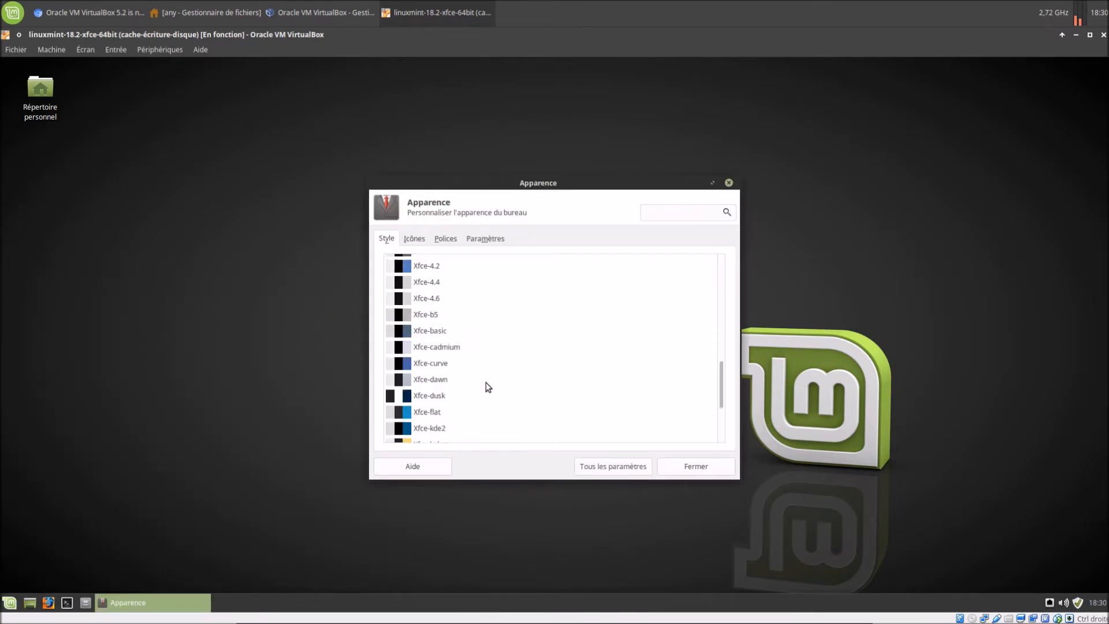
{"action": "scroll", "coordinate": [484, 381], "scroll_direction": "up", "scroll_amount": 6}
{"action": "left_click", "coordinate": [484, 384]}
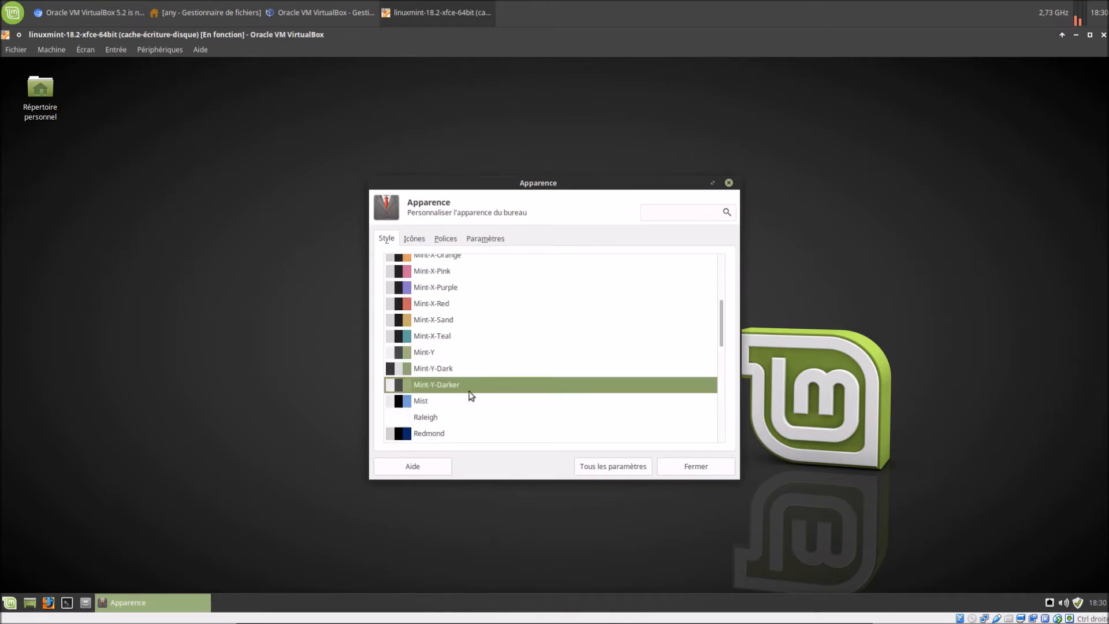
{"action": "left_click", "coordinate": [441, 369]}
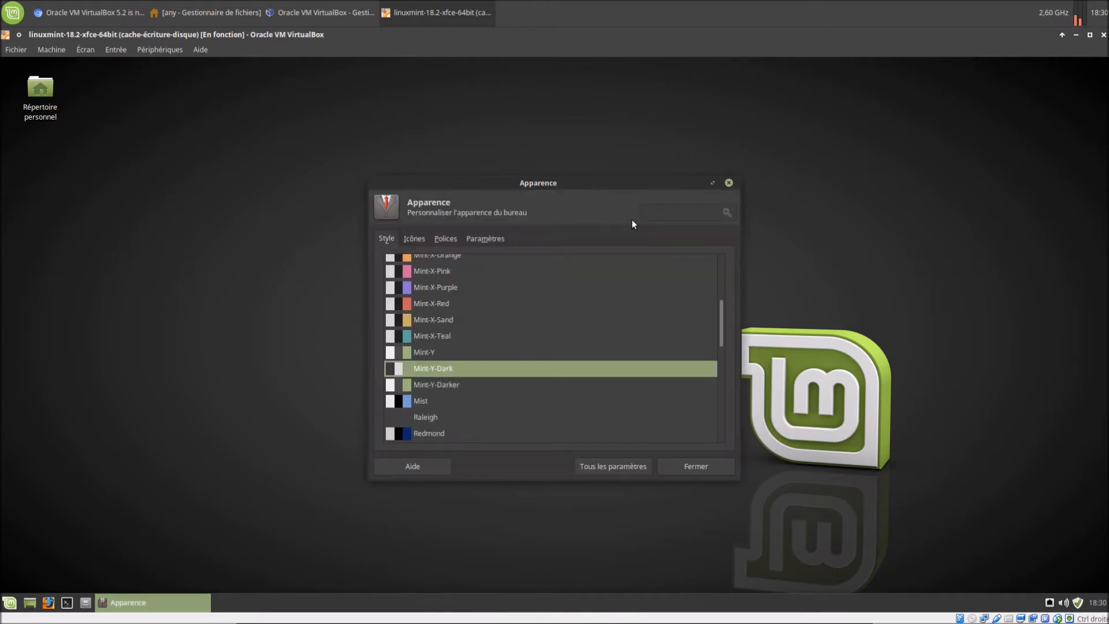
{"action": "left_click", "coordinate": [728, 183]}
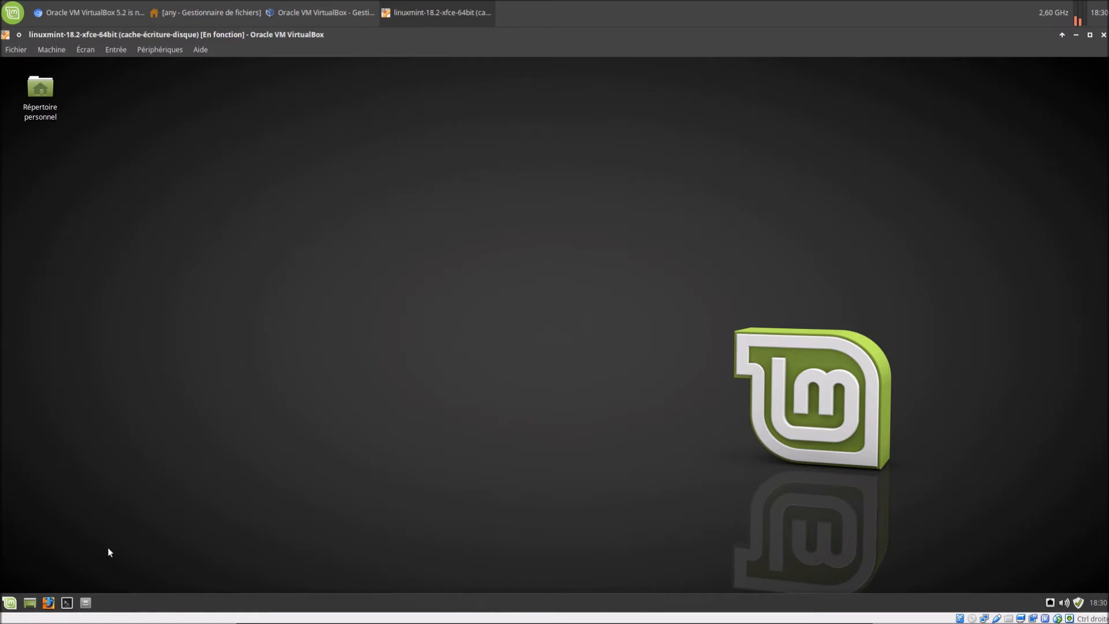
Open the home folder and VirtualBox side by side to examine them in the dark style, and close VirtualBox
{"action": "left_click", "coordinate": [87, 602]}
{"action": "left_click", "coordinate": [10, 602]}
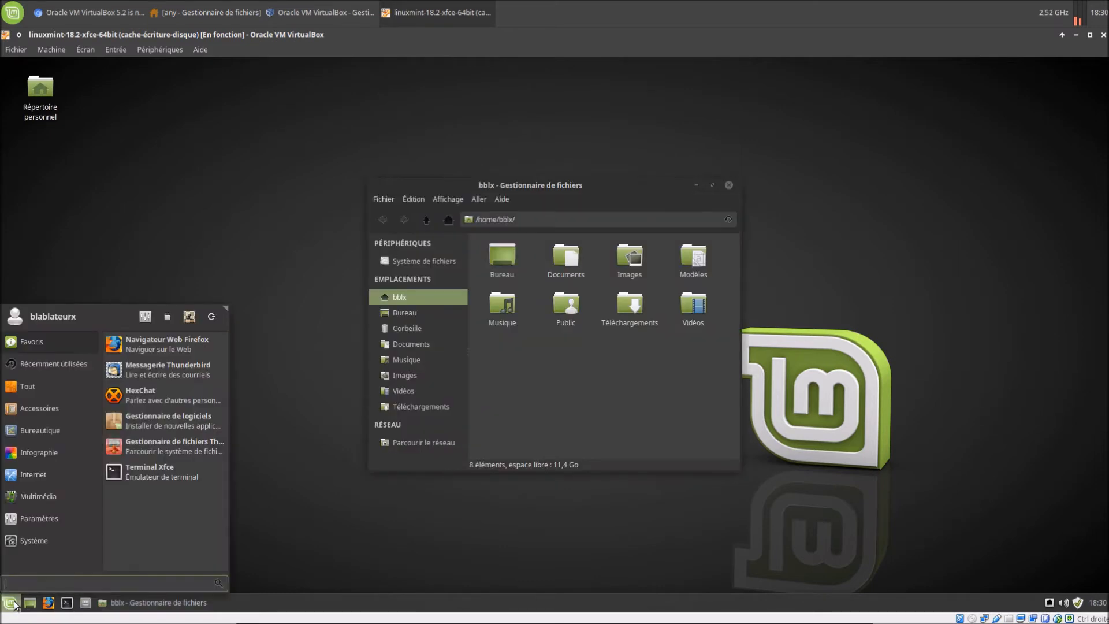
{"action": "type", "text": "vi"}
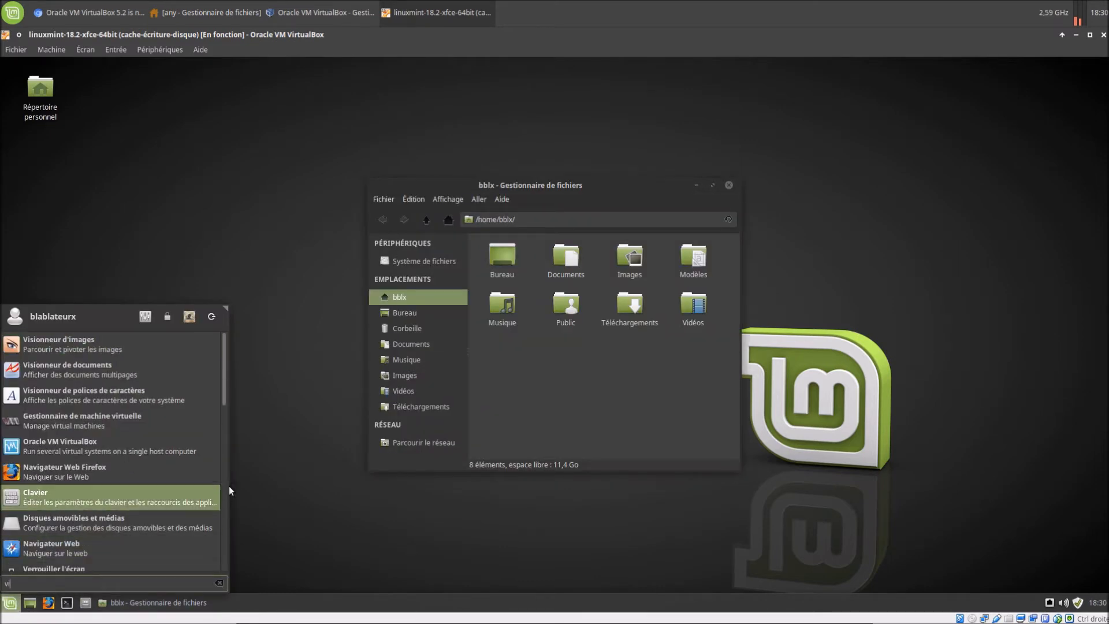
{"action": "left_click", "coordinate": [209, 447]}
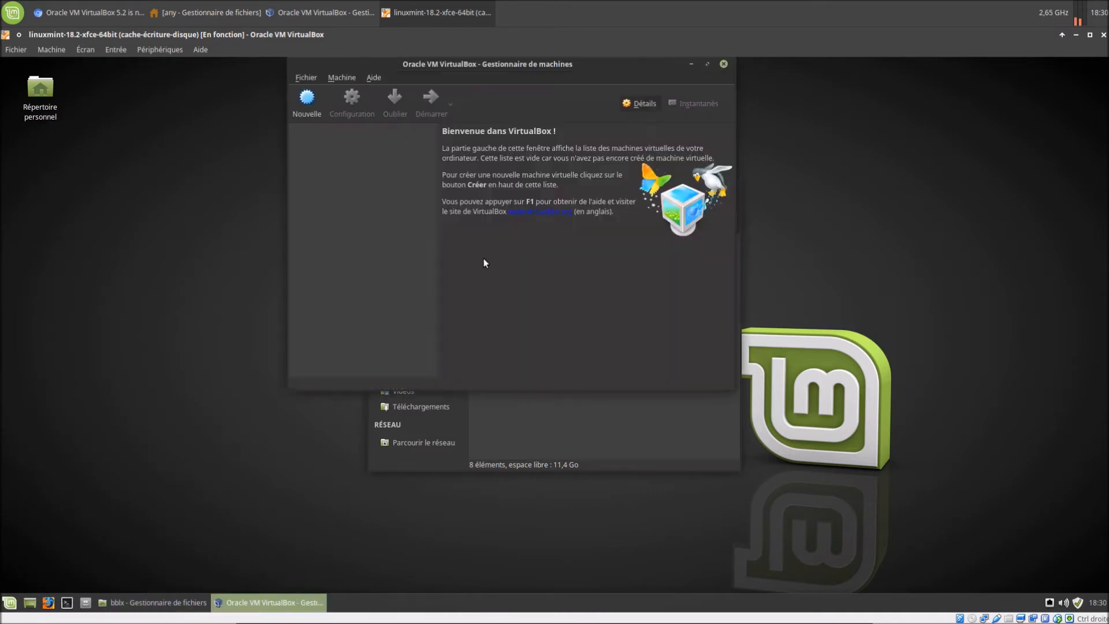
{"action": "left_click_drag", "start_coordinate": [525, 76], "coordinate": [373, 160]}
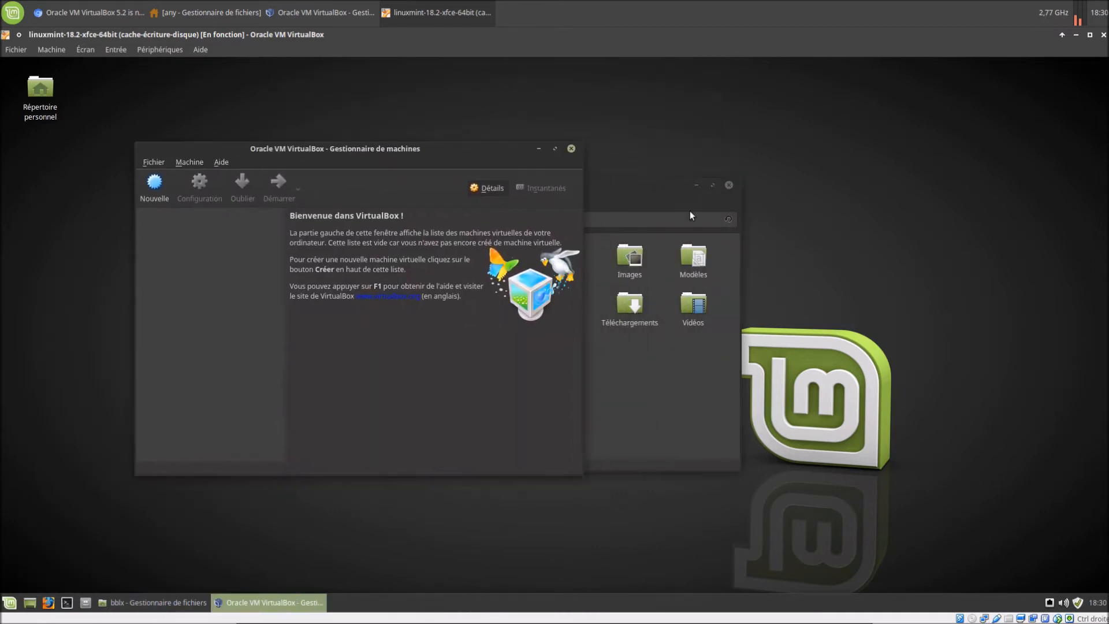
{"action": "left_click", "coordinate": [153, 162]}
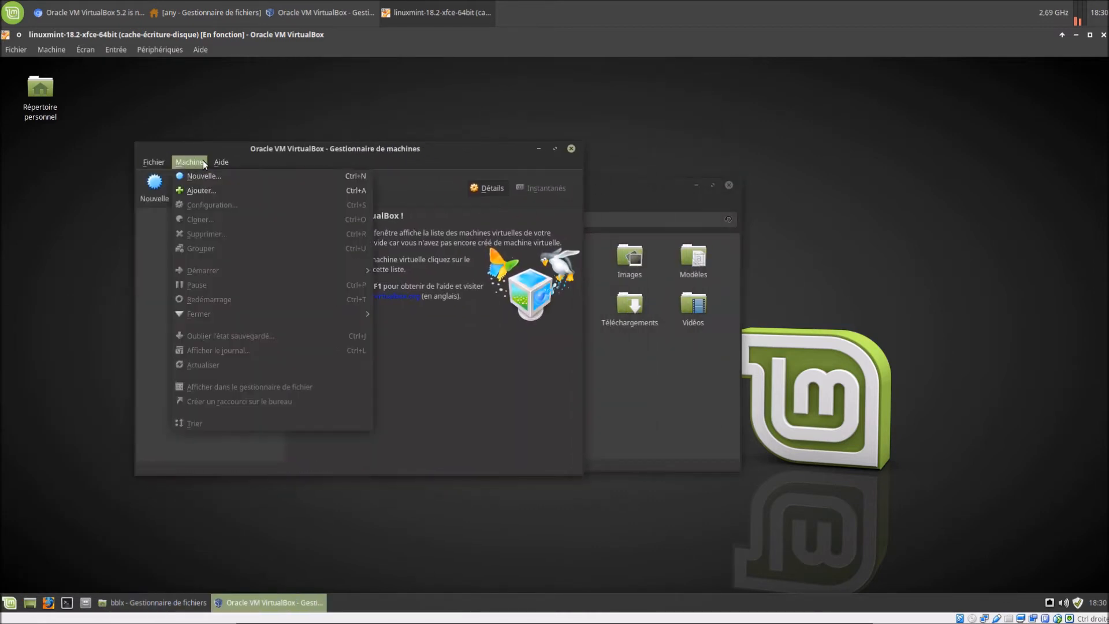
{"action": "left_click", "coordinate": [399, 152]}
{"action": "left_click_drag", "start_coordinate": [483, 150], "coordinate": [1011, 65]}
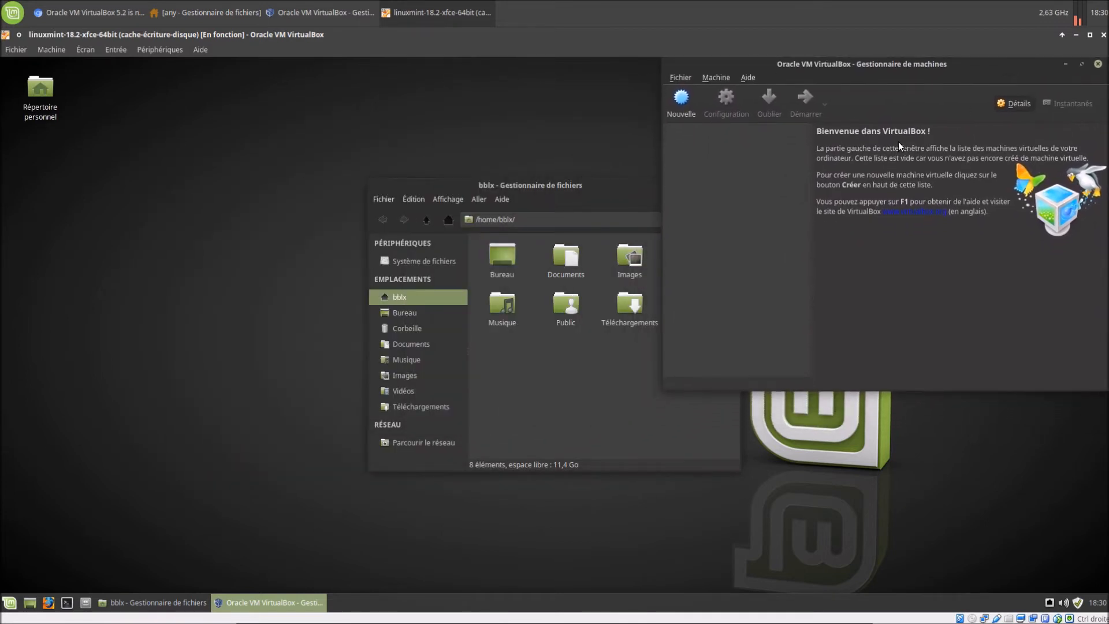
{"action": "left_click_drag", "start_coordinate": [614, 191], "coordinate": [432, 218]}
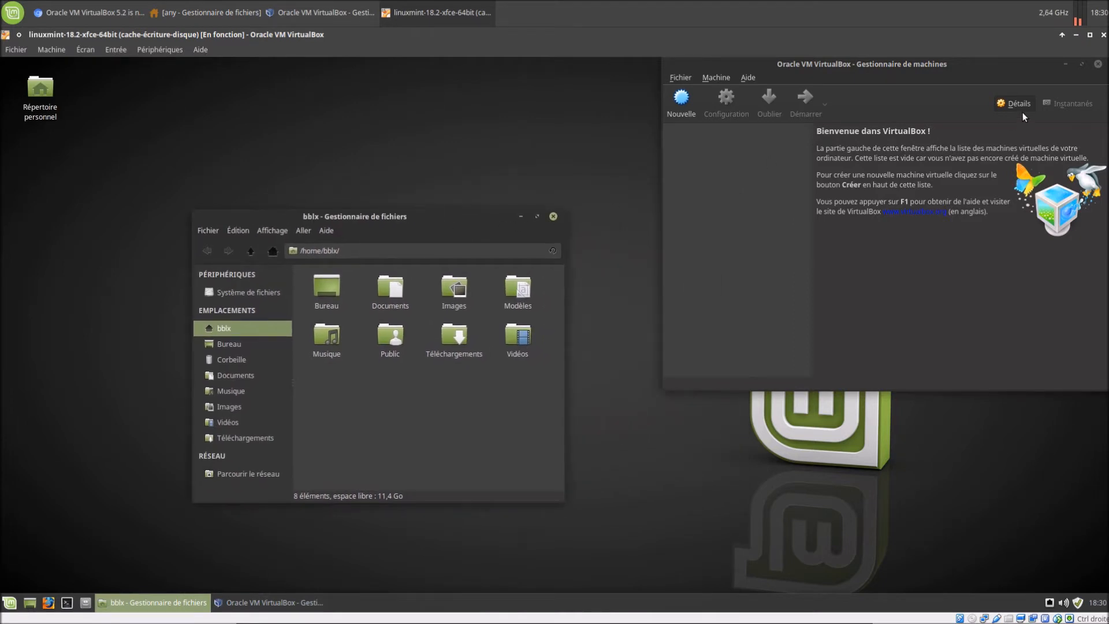
{"action": "left_click", "coordinate": [1098, 65]}
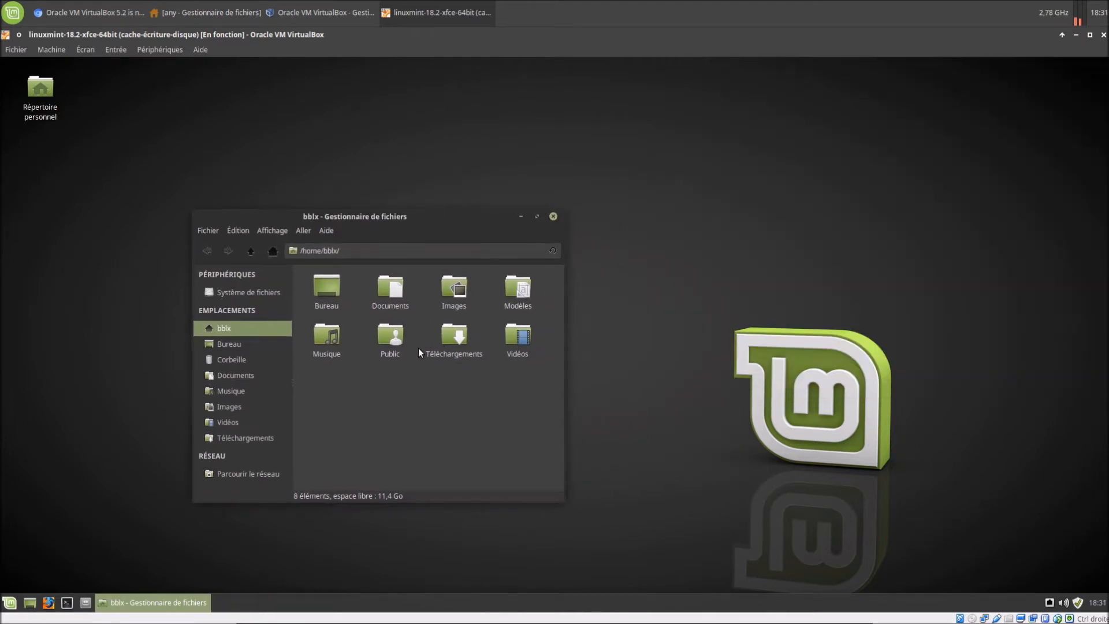
View the package files in the Téléchargements folder and close the file manager
{"action": "double_click", "coordinate": [464, 336]}
{"action": "left_click_drag", "start_coordinate": [495, 224], "coordinate": [666, 154]}
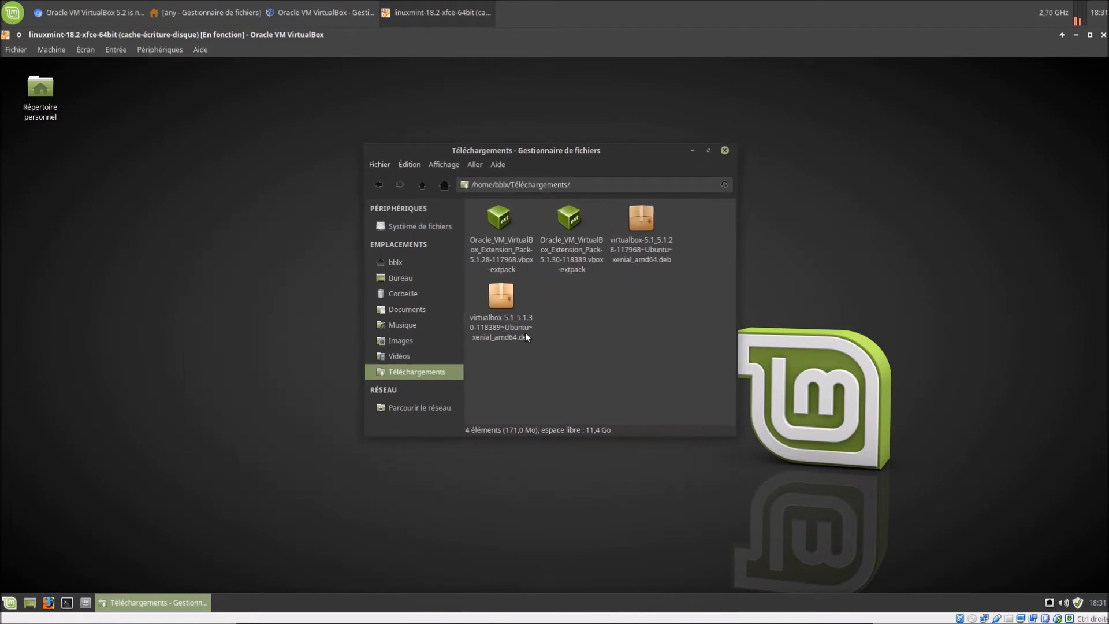
{"action": "left_click", "coordinate": [725, 152]}
Launch Oracle VM VirtualBox again and check for updates
{"action": "left_click", "coordinate": [10, 603]}
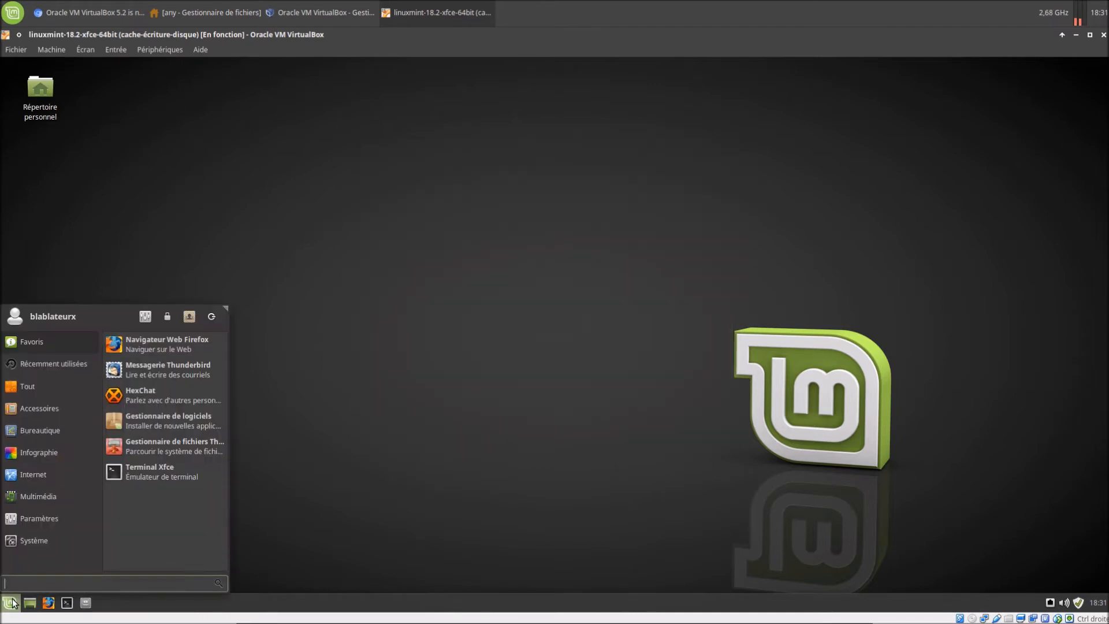
{"action": "type", "text": "vi"}
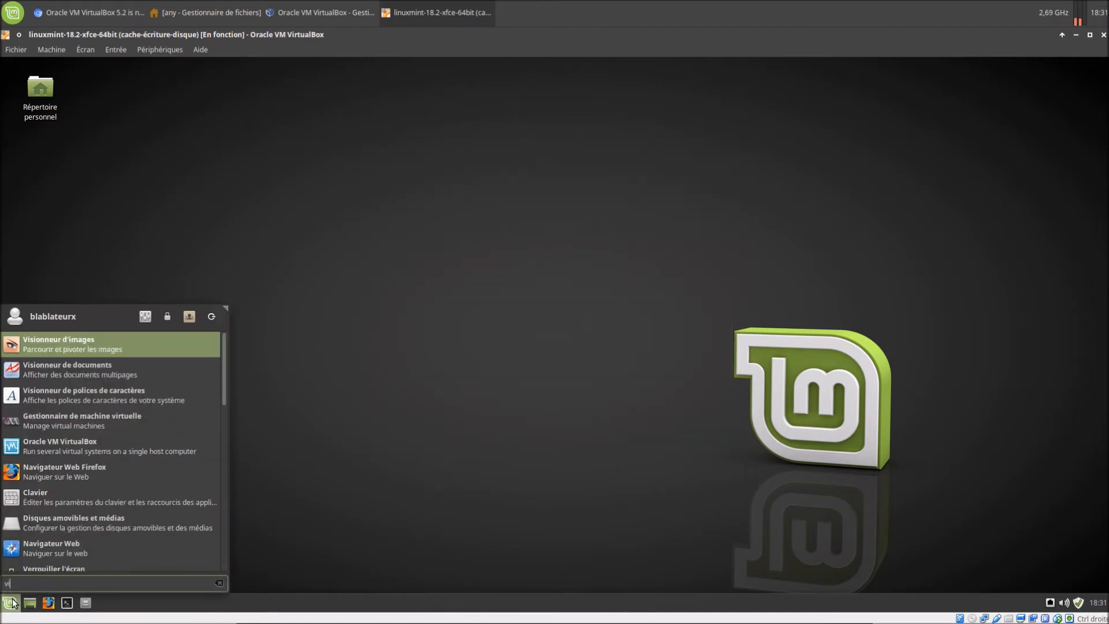
{"action": "left_click", "coordinate": [161, 454]}
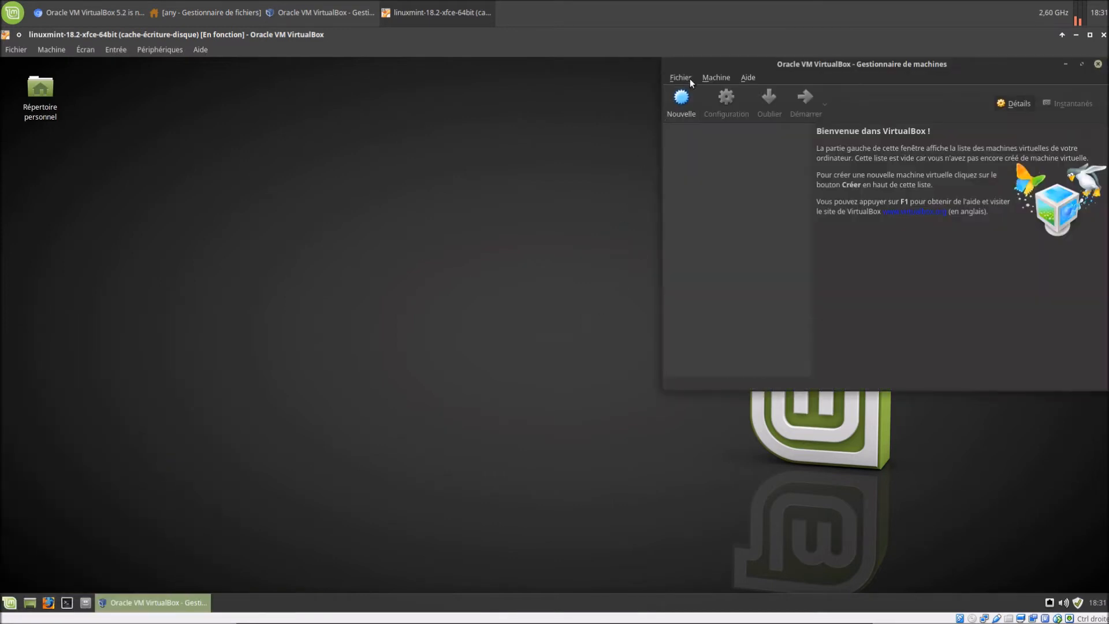
{"action": "left_click", "coordinate": [680, 77]}
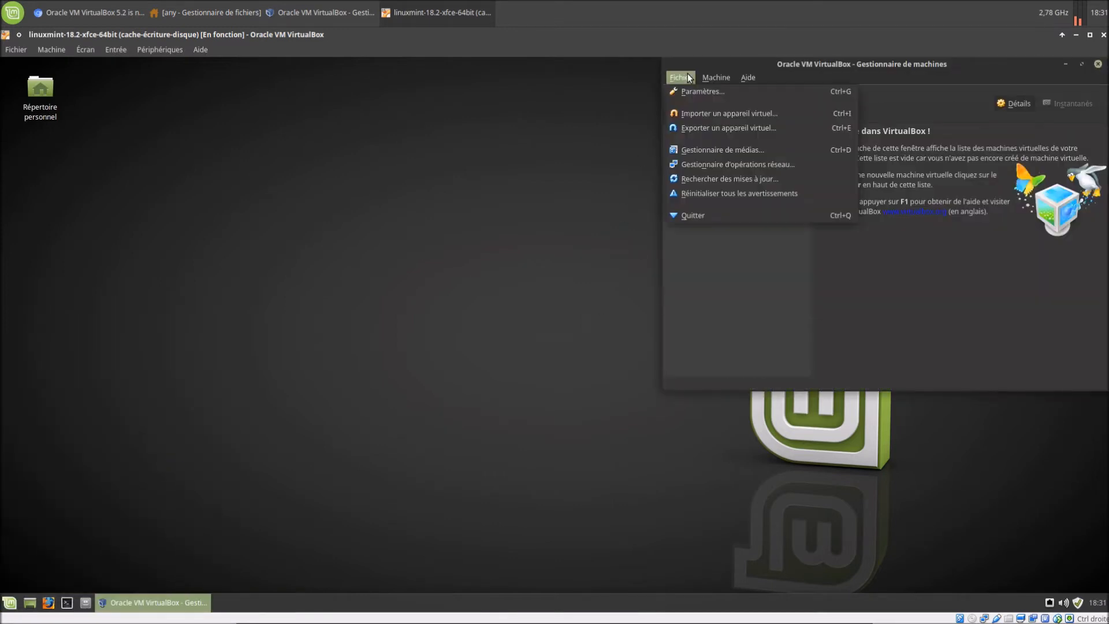
{"action": "left_click", "coordinate": [715, 180]}
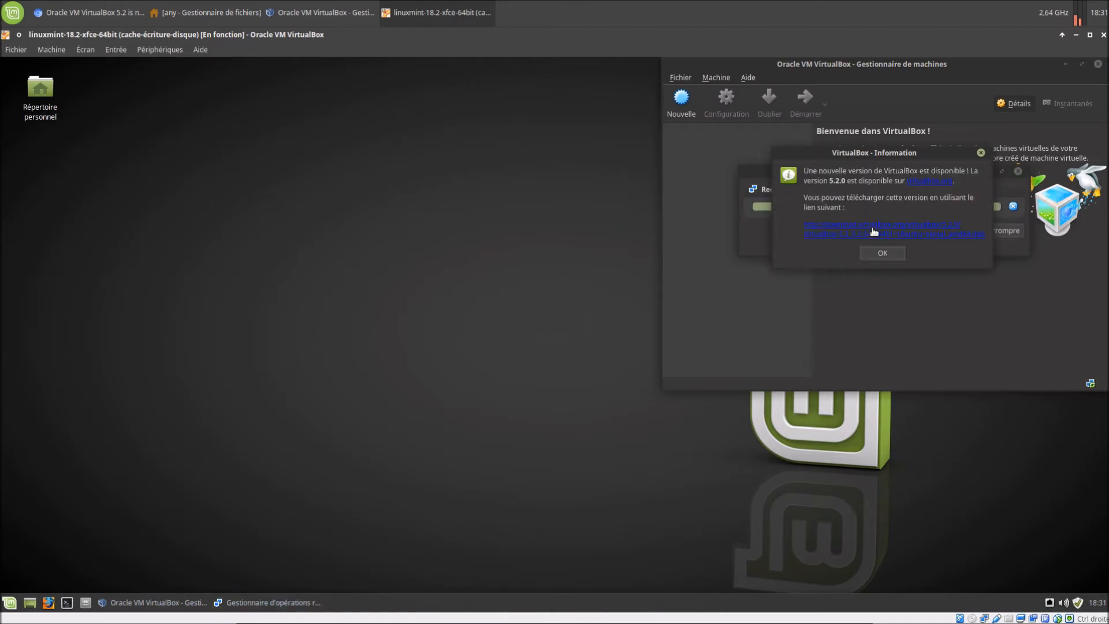
Download virtualbox-5.2_5.2.0-118431~Ubuntu~xenial_amd64.deb from the update notice, saving it to disk, and close VirtualBox
{"action": "left_click", "coordinate": [873, 232]}
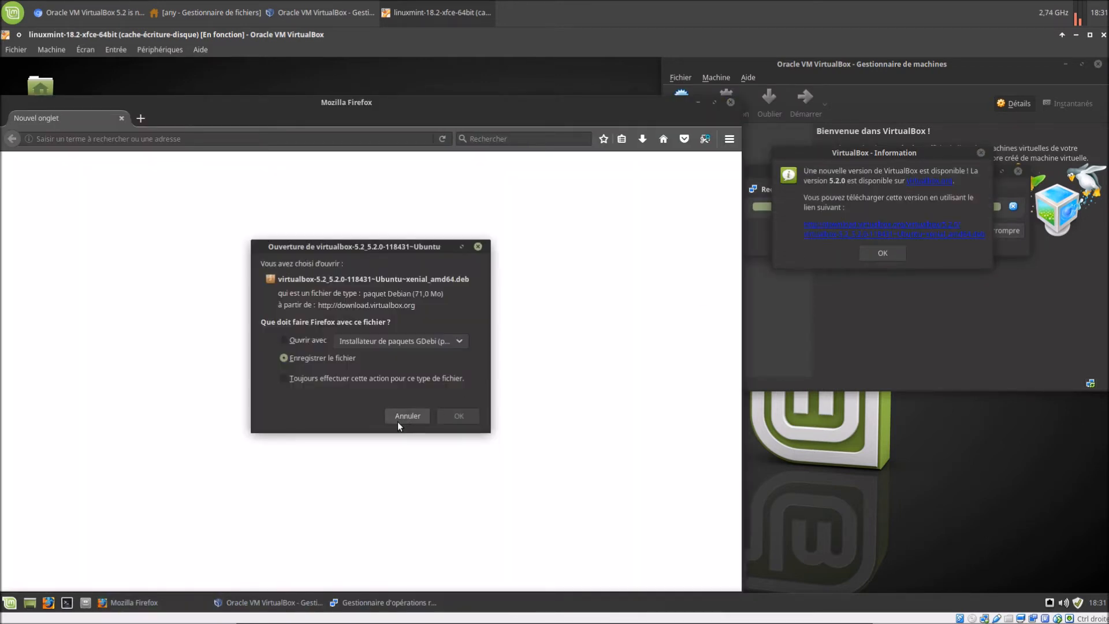
{"action": "left_click", "coordinate": [453, 411]}
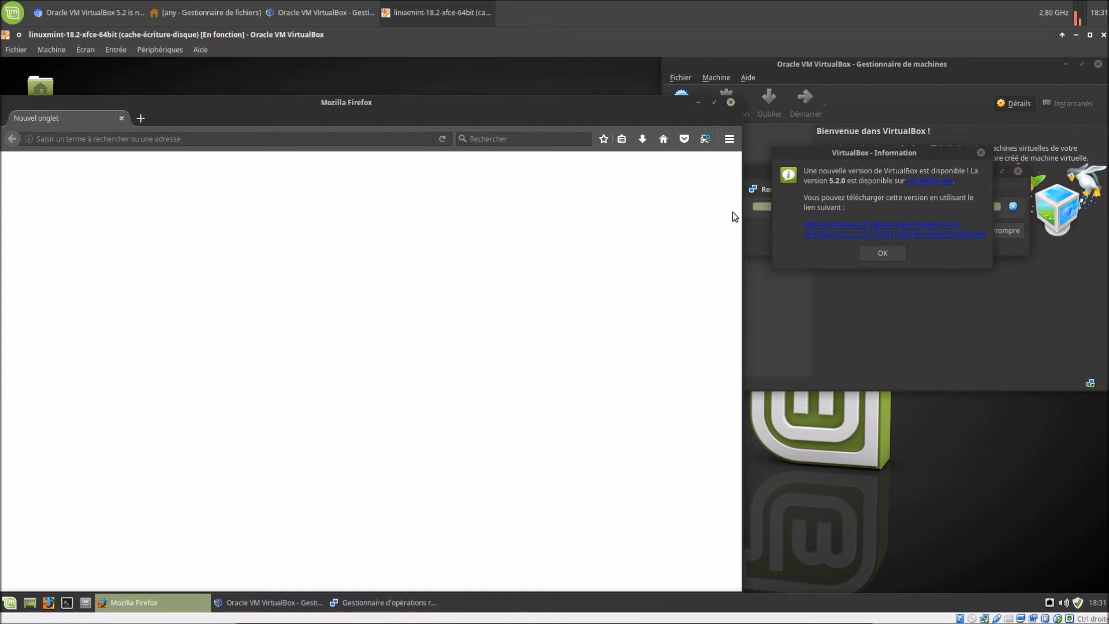
{"action": "left_click", "coordinate": [883, 252]}
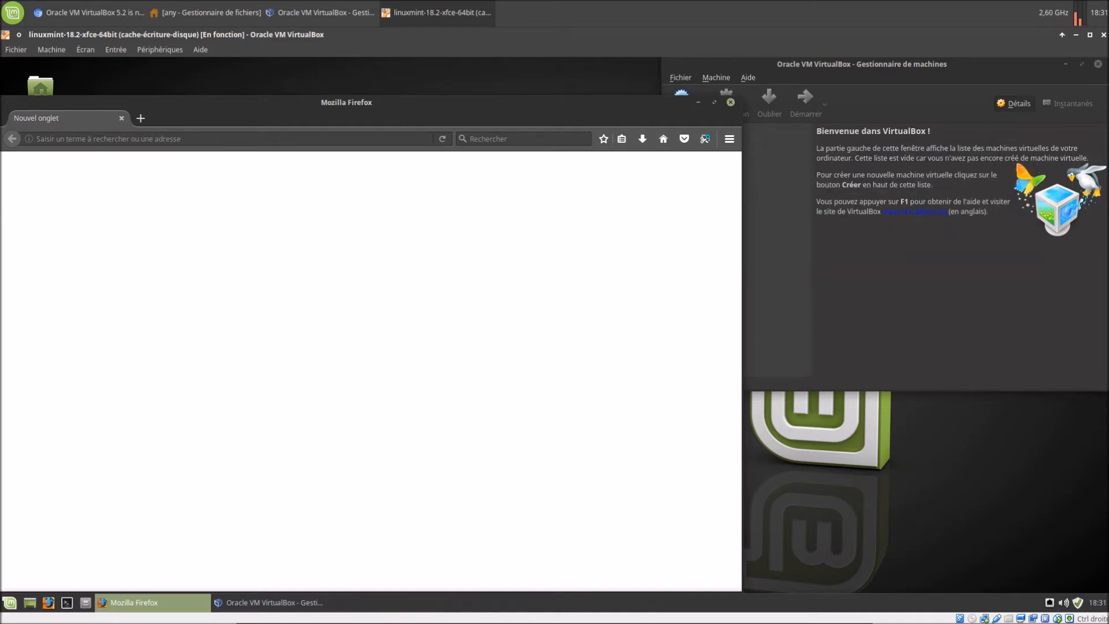
{"action": "left_click", "coordinate": [1098, 64]}
Check the download progress of the VirtualBox 5.2.0 package in Firefox
{"action": "left_click_drag", "start_coordinate": [603, 109], "coordinate": [798, 89]}
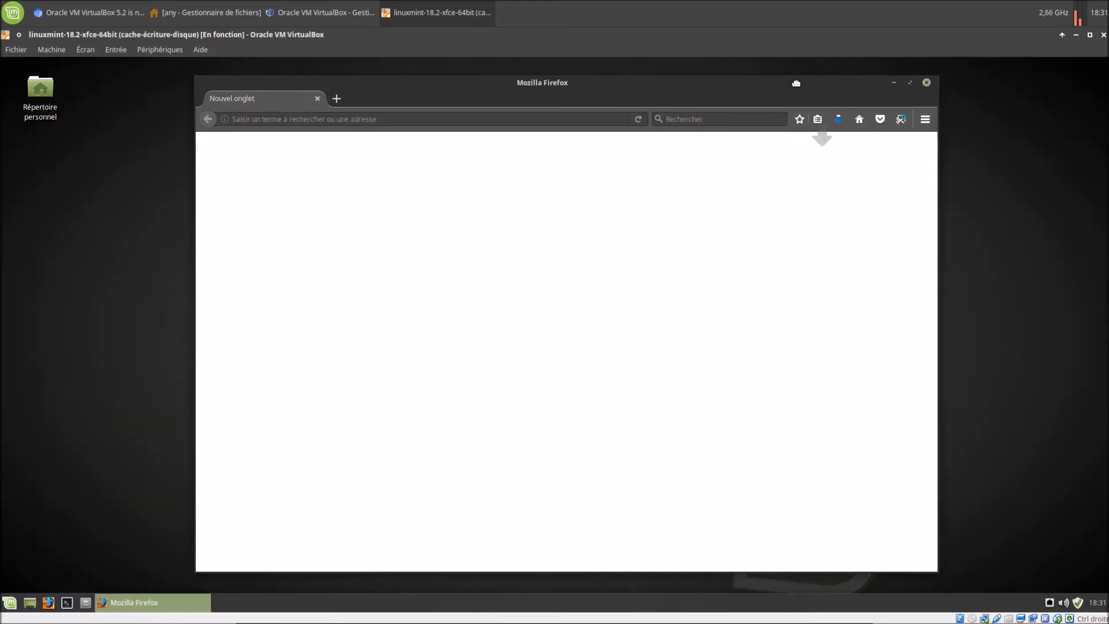
{"action": "left_click", "coordinate": [843, 120]}
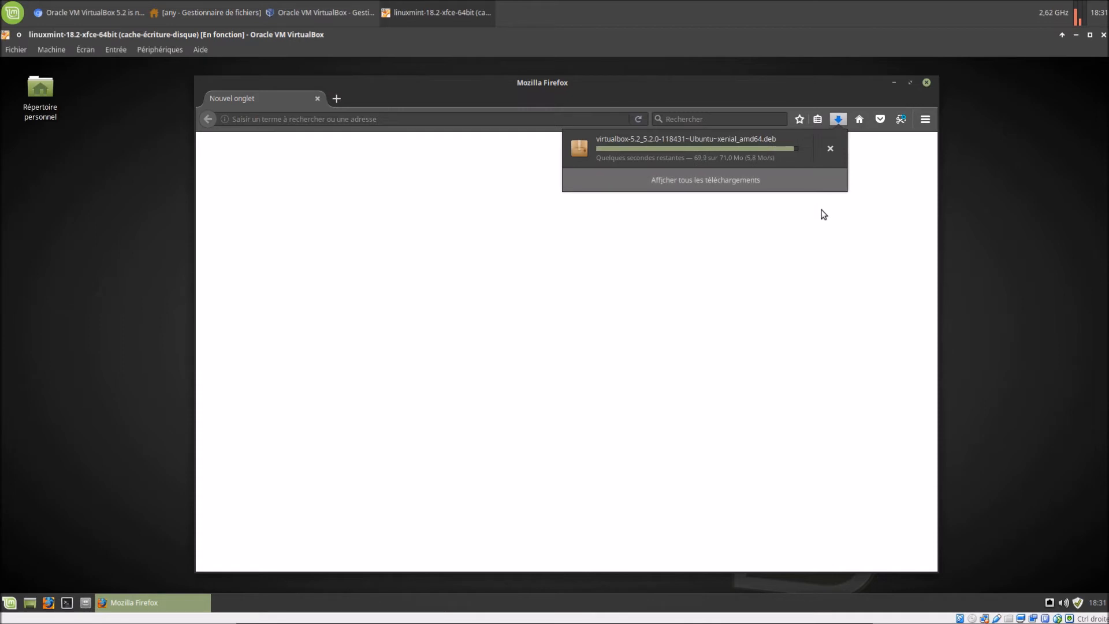
{"action": "left_click", "coordinate": [929, 85]}
Open the Téléchargements folder in the file manager and close Firefox
{"action": "left_click", "coordinate": [85, 602]}
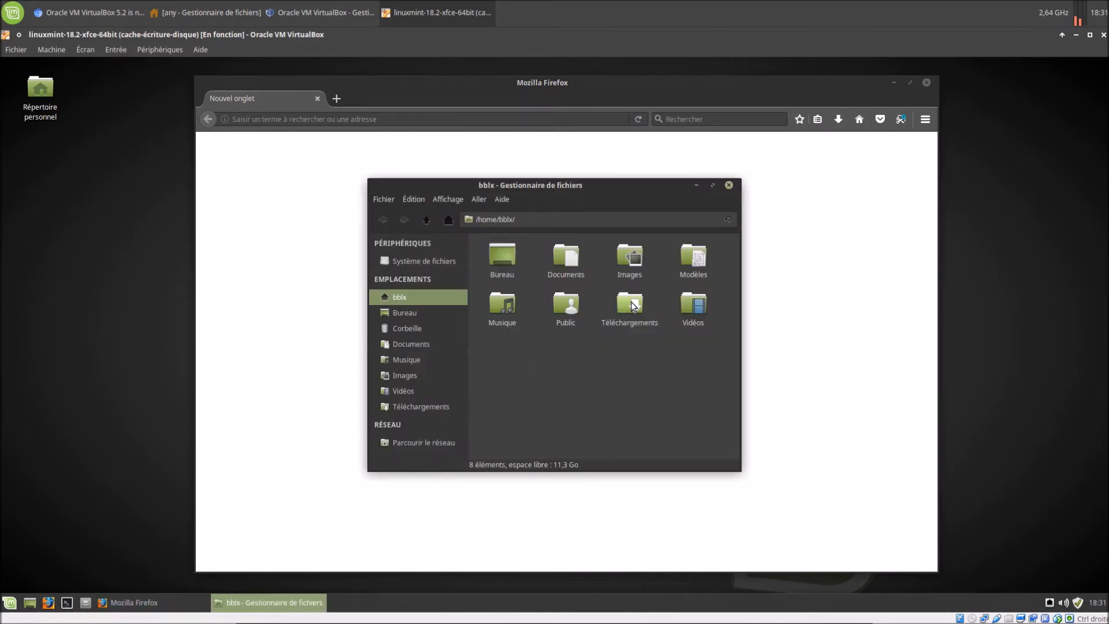
{"action": "double_click", "coordinate": [635, 297]}
{"action": "left_click", "coordinate": [927, 82]}
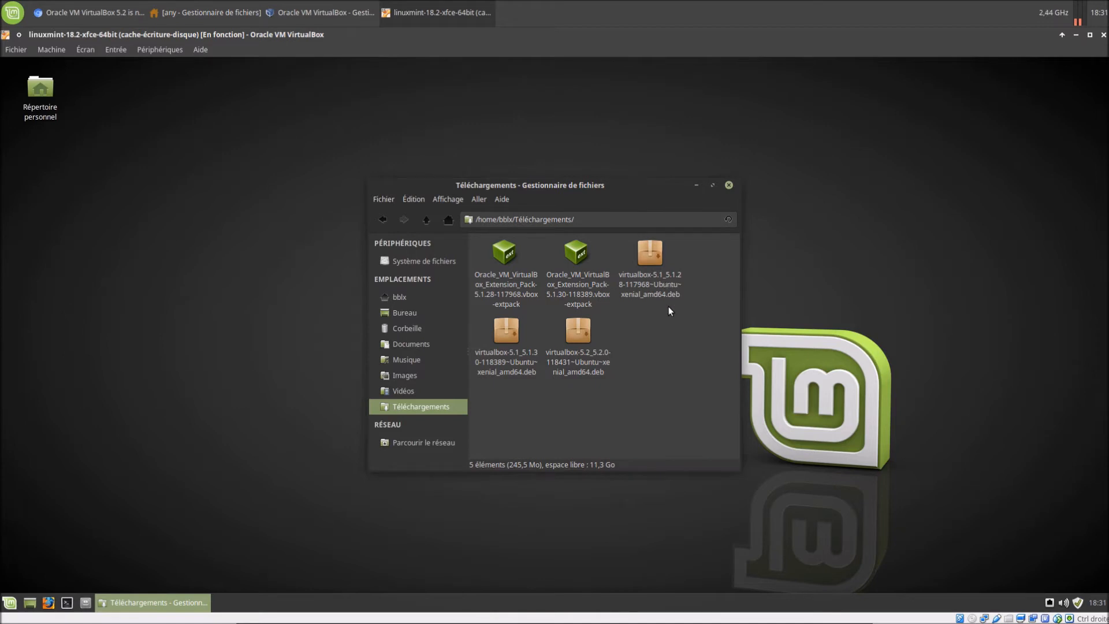
Open virtualbox-5.2_5.2.0-118431~Ubuntu~xenial_amd64.deb with the GDebi package installer, close the file manager and maximize the installer
{"action": "left_click", "coordinate": [578, 367]}
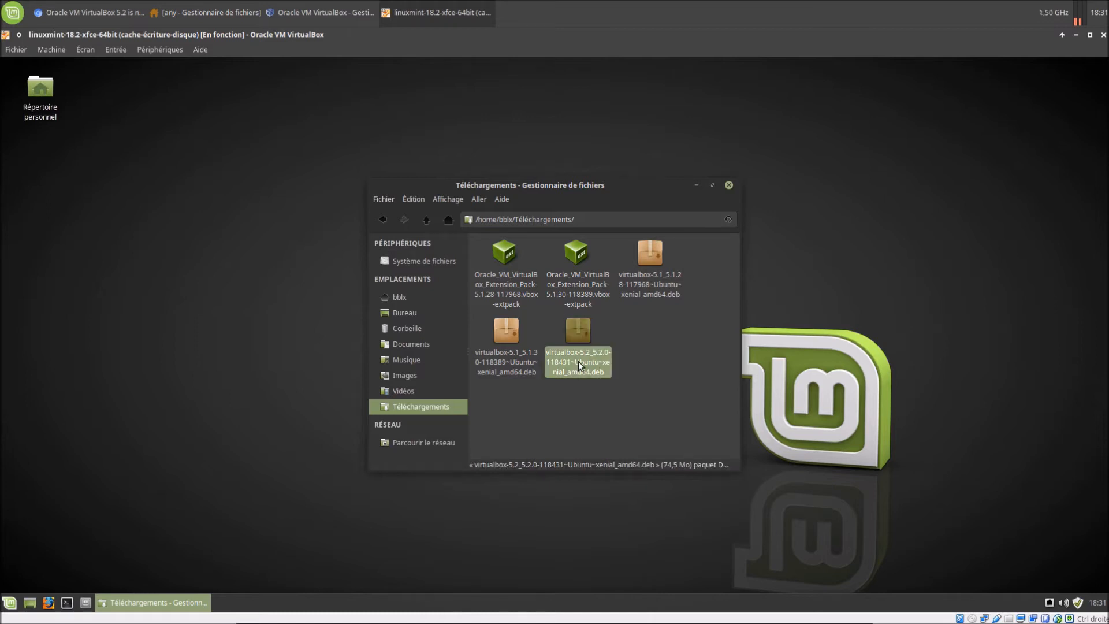
{"action": "right_click", "coordinate": [577, 361]}
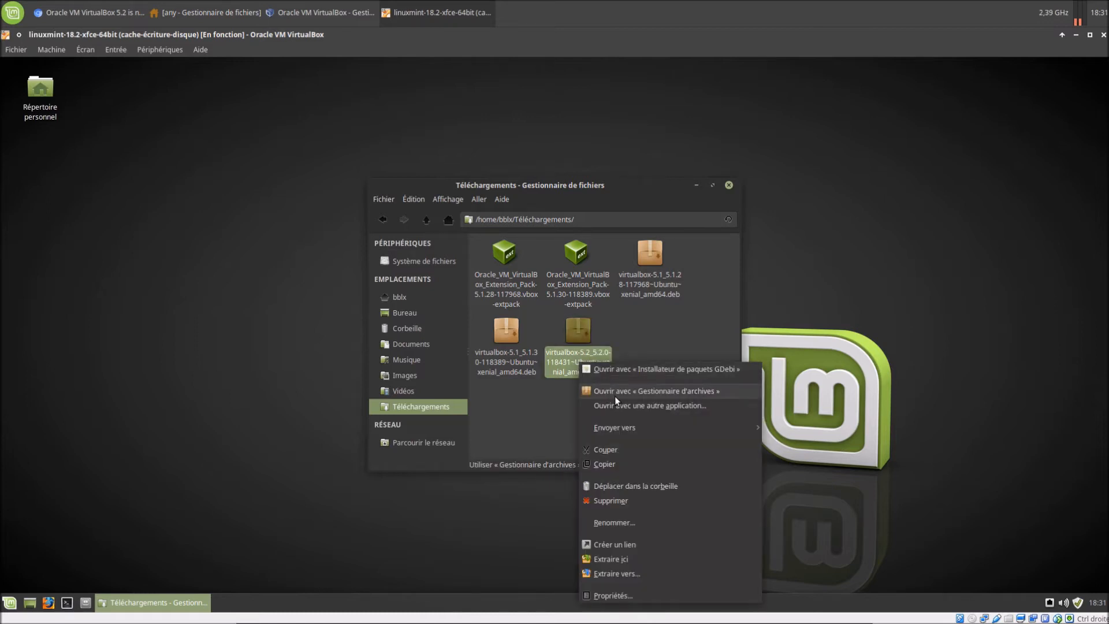
{"action": "left_click", "coordinate": [622, 371]}
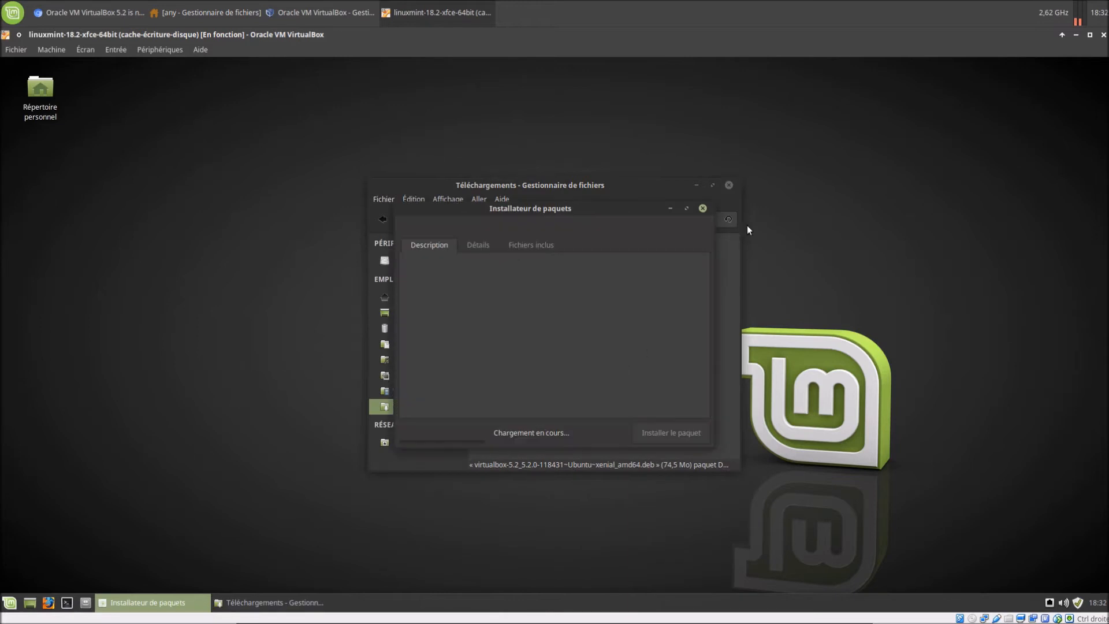
{"action": "left_click", "coordinate": [729, 185]}
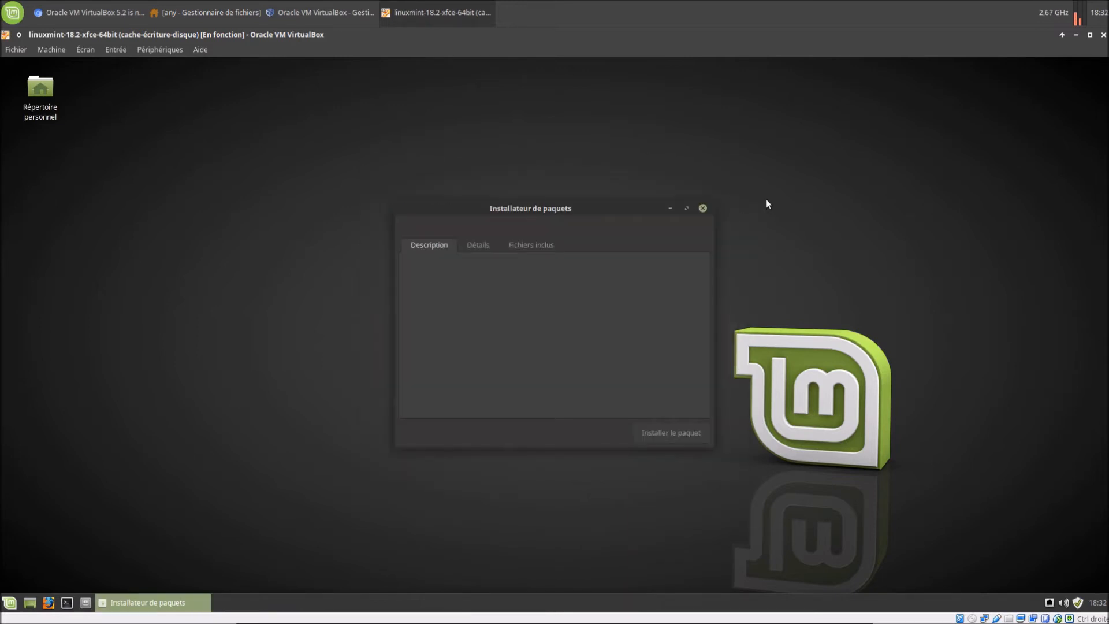
{"action": "left_click", "coordinate": [686, 208]}
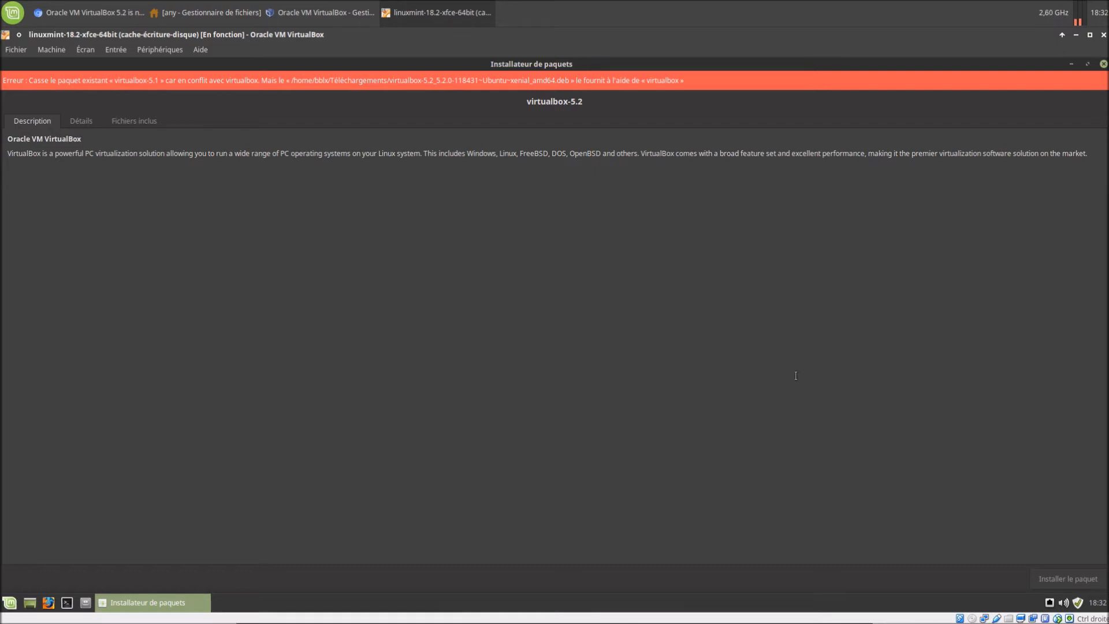
Examine the details and included files of the virtualbox-5.2 package, and close the package installer
{"action": "left_click", "coordinate": [81, 119]}
{"action": "left_click", "coordinate": [139, 122]}
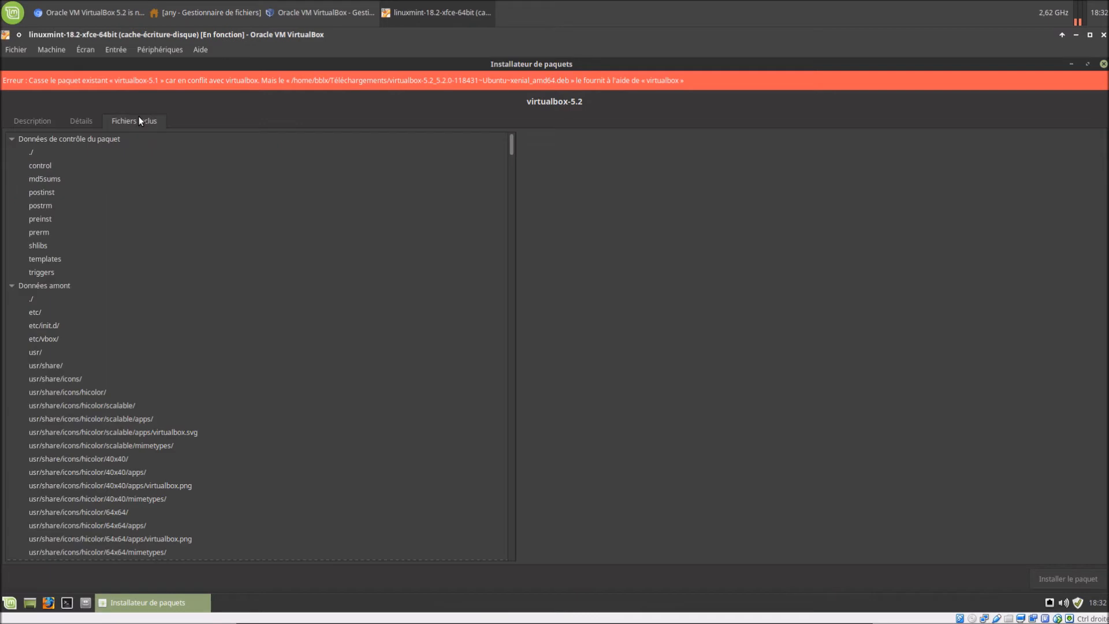
{"action": "left_click", "coordinate": [1103, 35]}
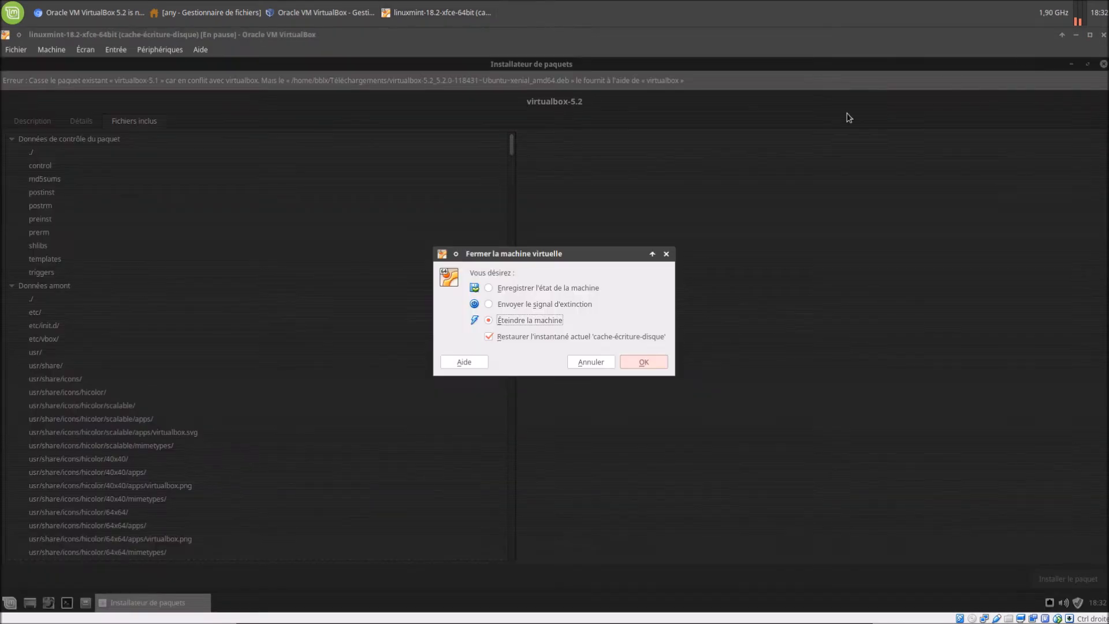
{"action": "left_click", "coordinate": [587, 360]}
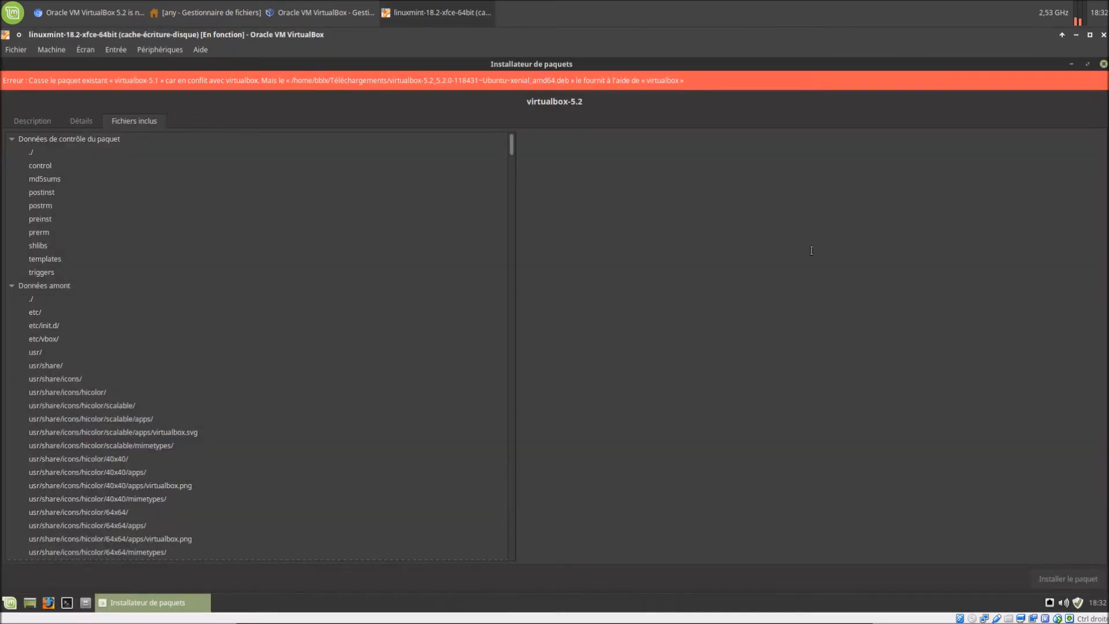
{"action": "left_click", "coordinate": [1104, 64]}
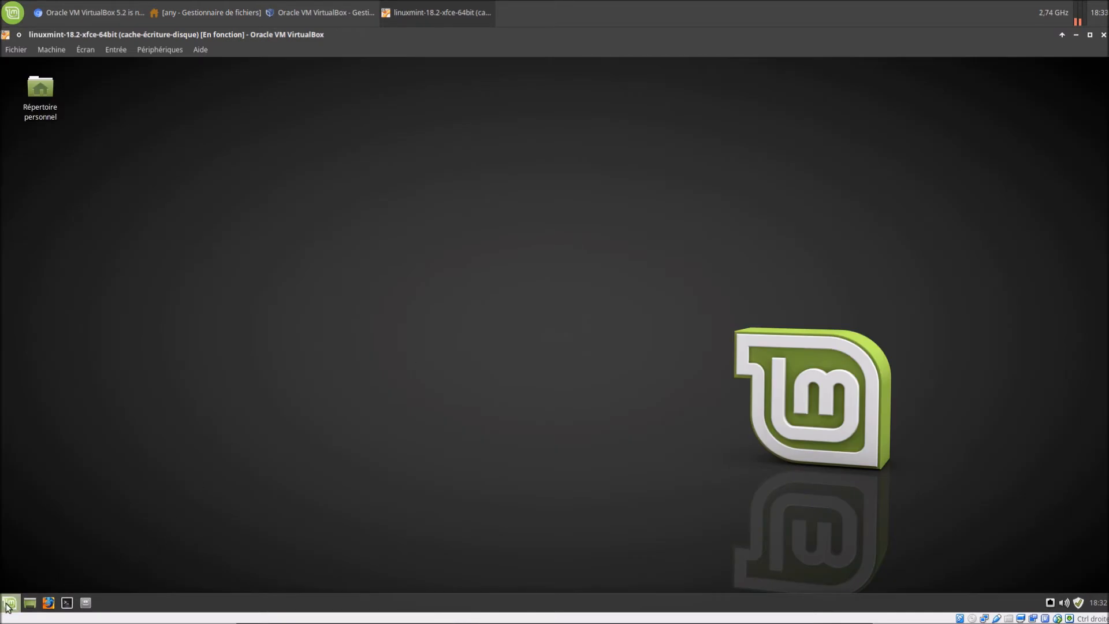
Launch the Synaptic package manager, authenticating with the account password, and dismiss its quick introduction
{"action": "left_click", "coordinate": [67, 602]}
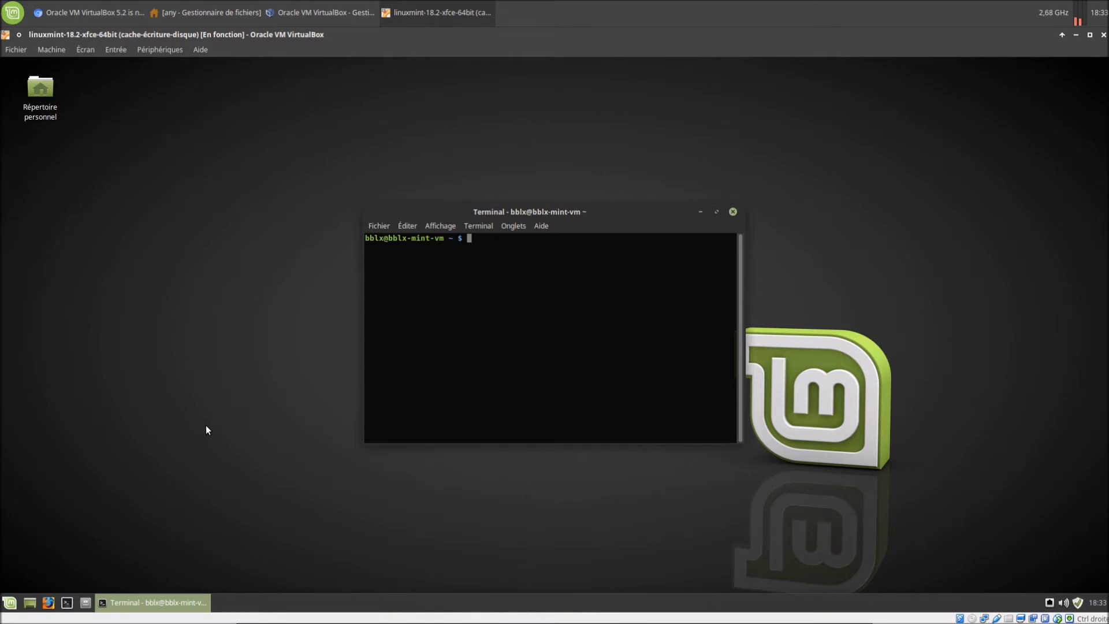
{"action": "left_click", "coordinate": [732, 212]}
{"action": "left_click", "coordinate": [10, 602]}
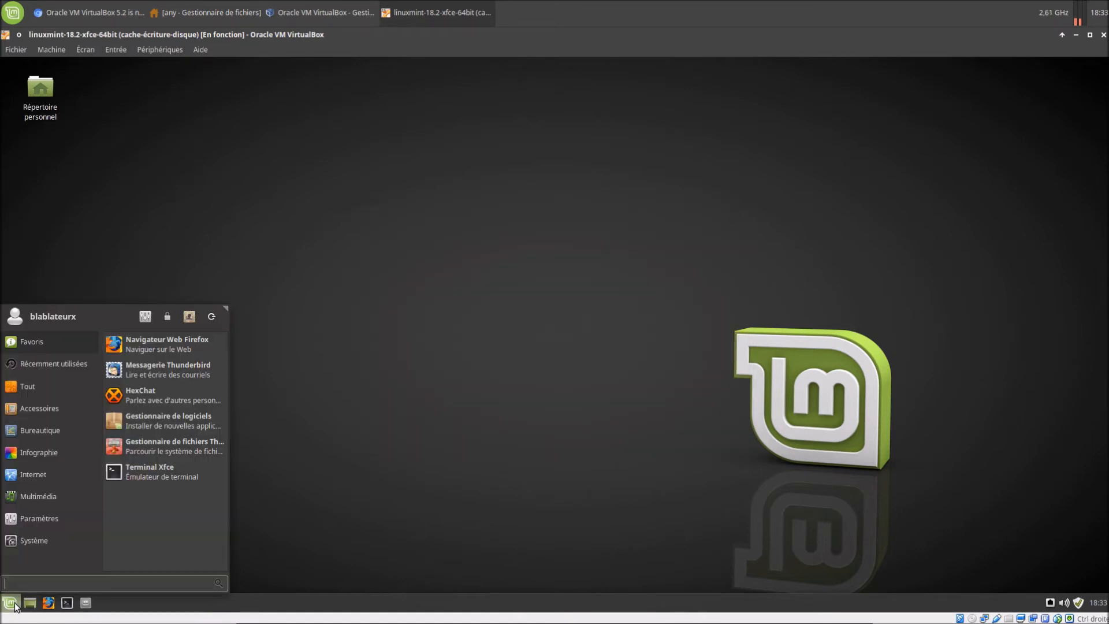
{"action": "type", "text": "syn"}
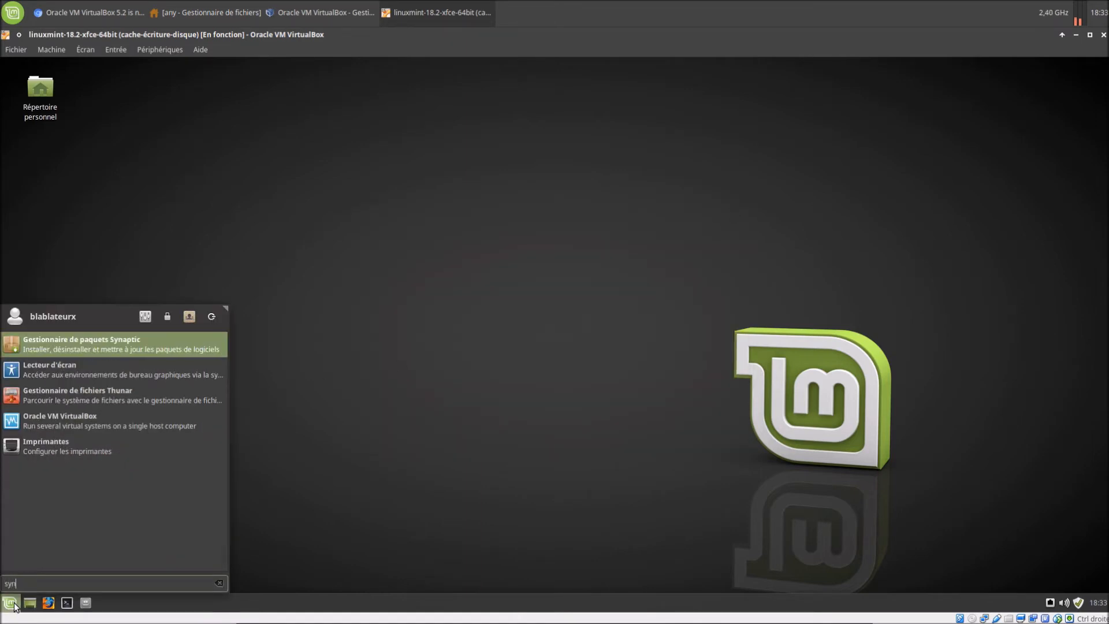
{"action": "left_click", "coordinate": [133, 343]}
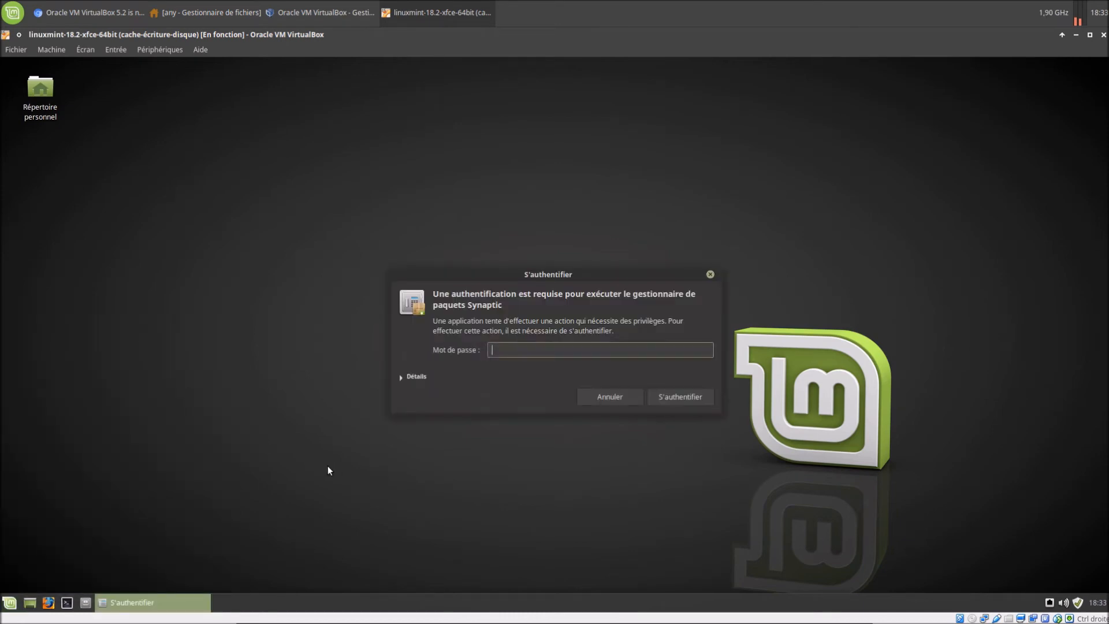
{"action": "type", "text": "••••••"}
{"action": "key", "text": "Return"}
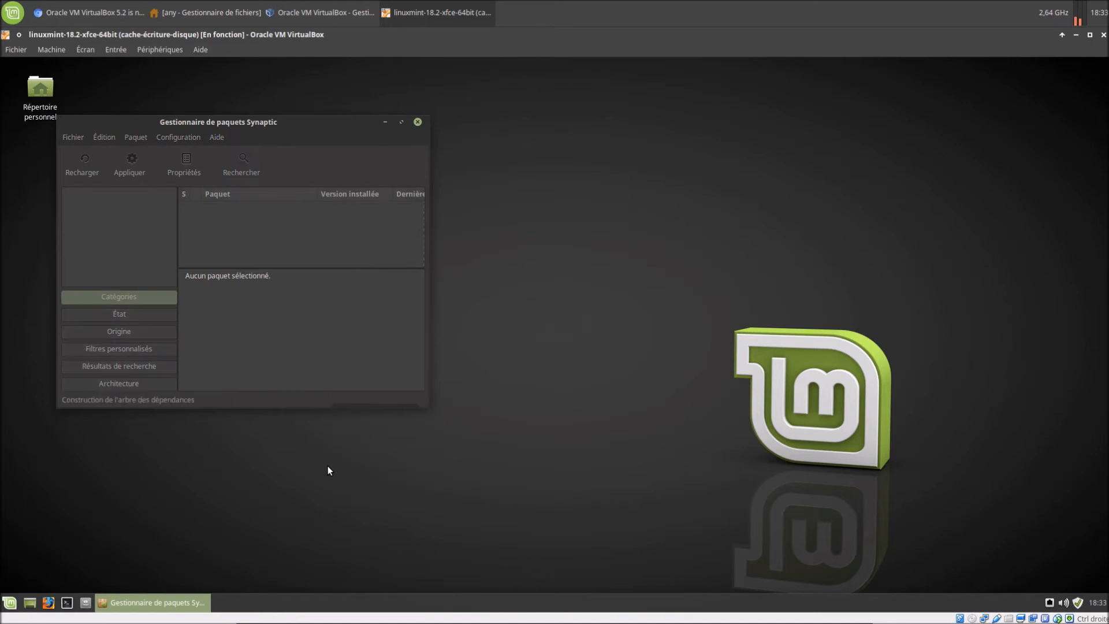
{"action": "left_click_drag", "start_coordinate": [275, 126], "coordinate": [558, 177]}
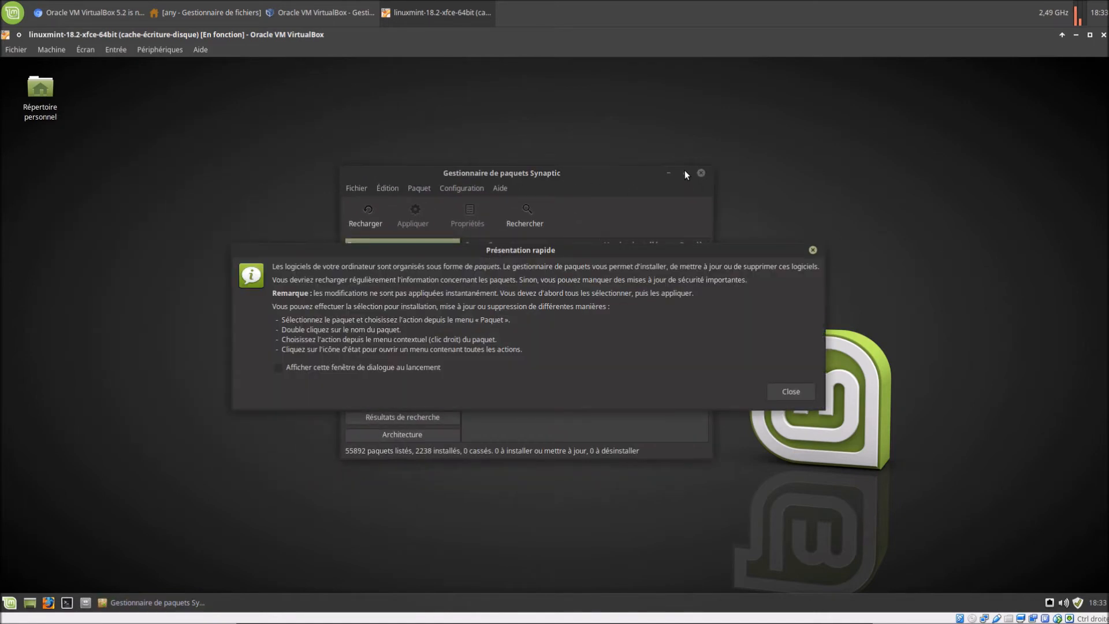
{"action": "left_click", "coordinate": [776, 393]}
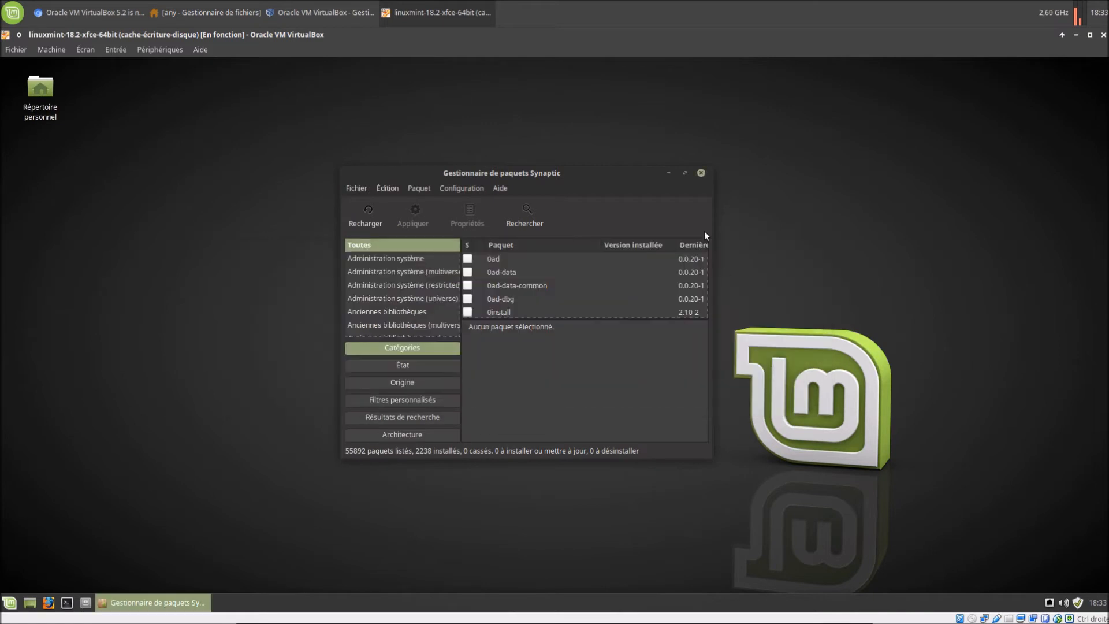
{"action": "left_click", "coordinate": [685, 173]}
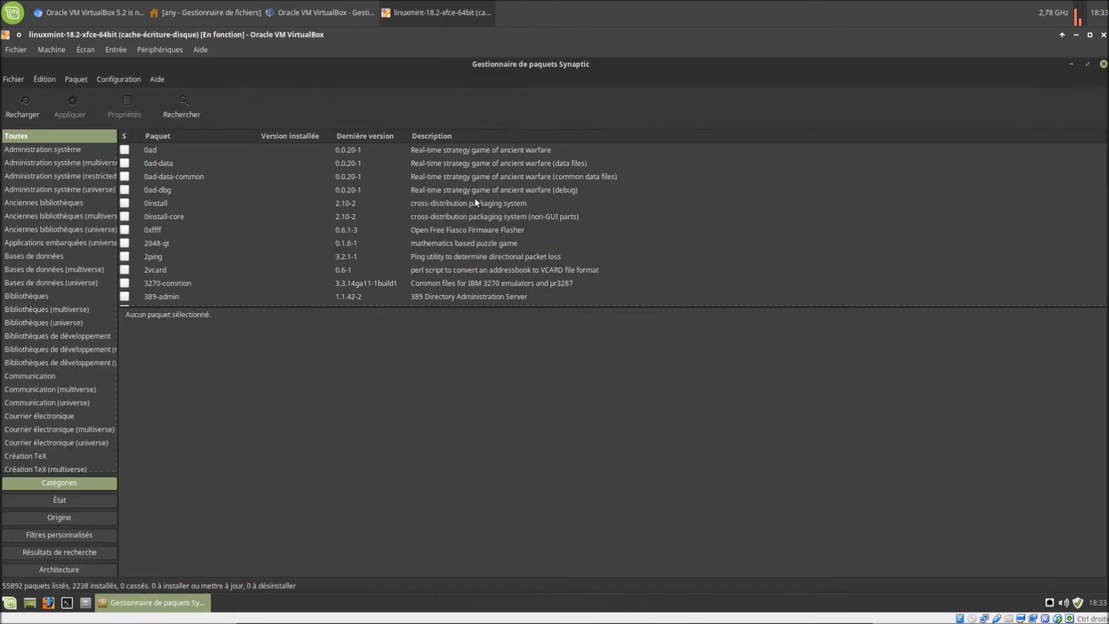
Filter the packages by state to the locally installed or obsolete ones and mark virtualbox-5.1 for complete removal
{"action": "left_click", "coordinate": [71, 500]}
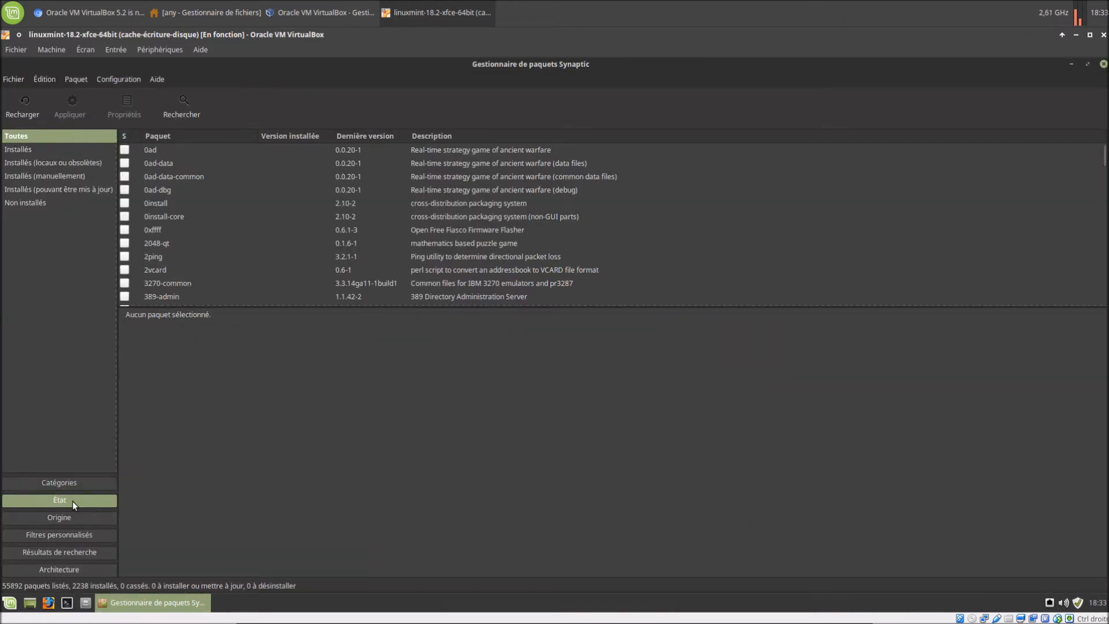
{"action": "left_click", "coordinate": [46, 162]}
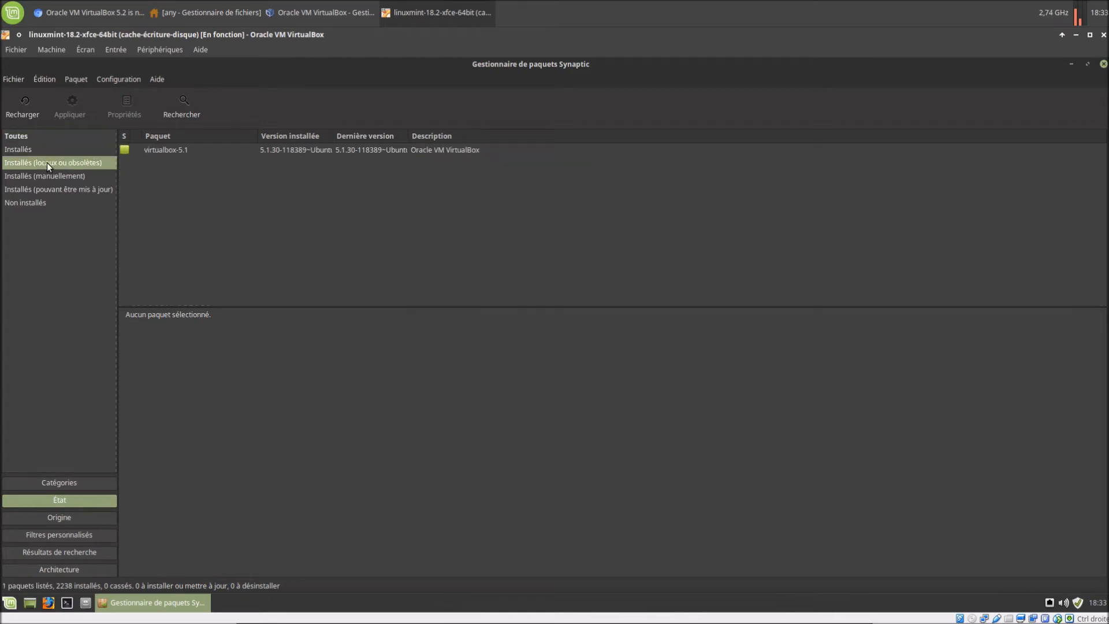
{"action": "left_click", "coordinate": [184, 150]}
{"action": "right_click", "coordinate": [184, 150]}
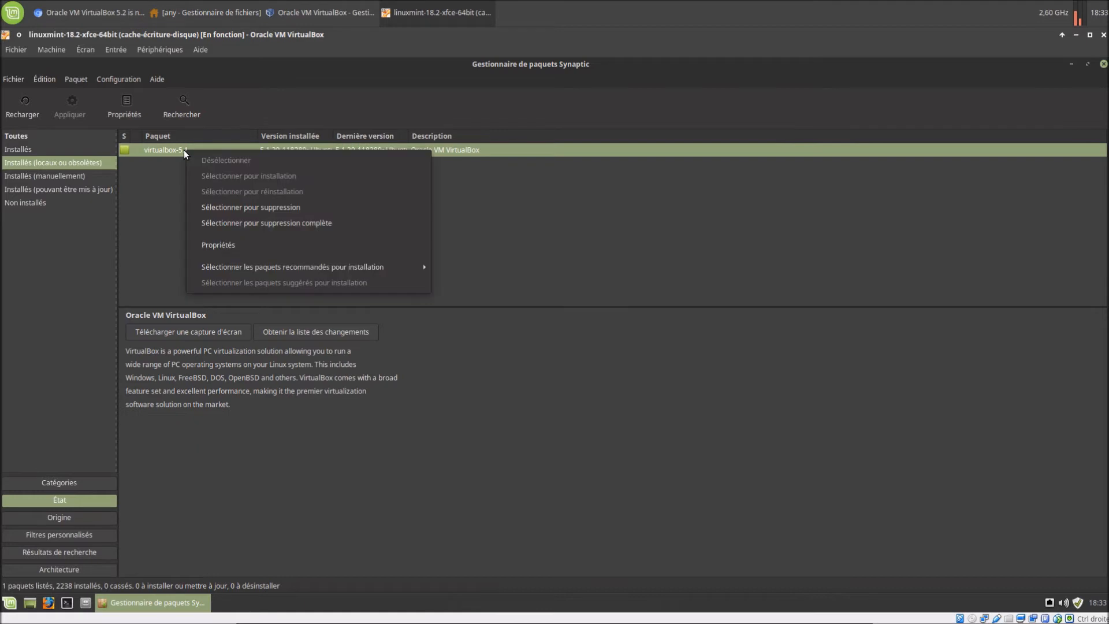
{"action": "left_click", "coordinate": [217, 220]}
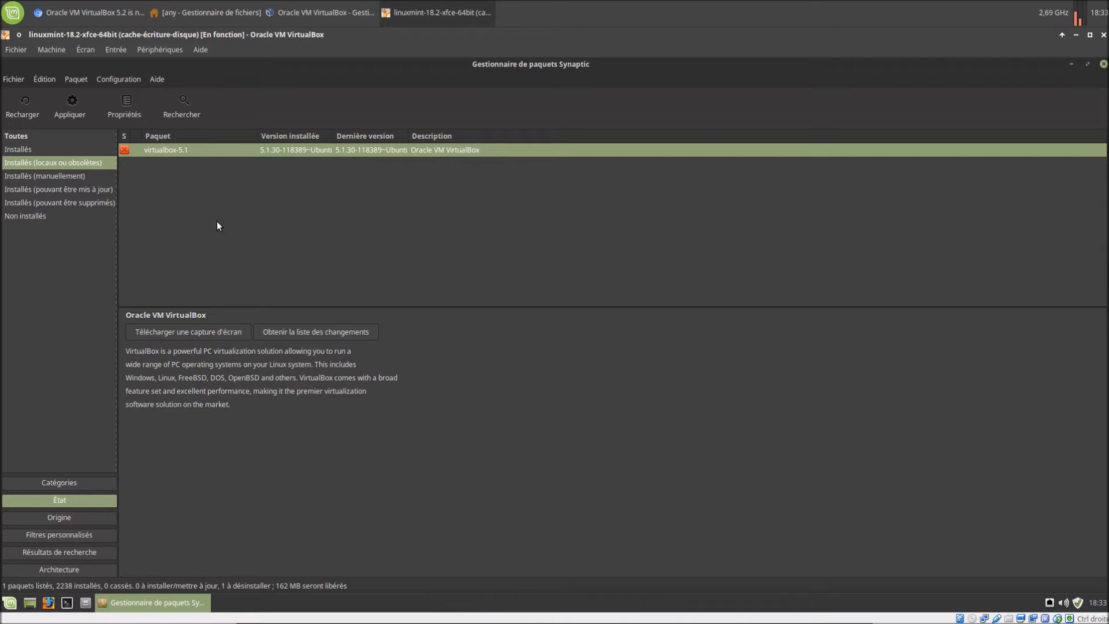
Unmark virtualbox-5.1 and mark it for simple removal instead of complete removal
{"action": "right_click", "coordinate": [148, 154]}
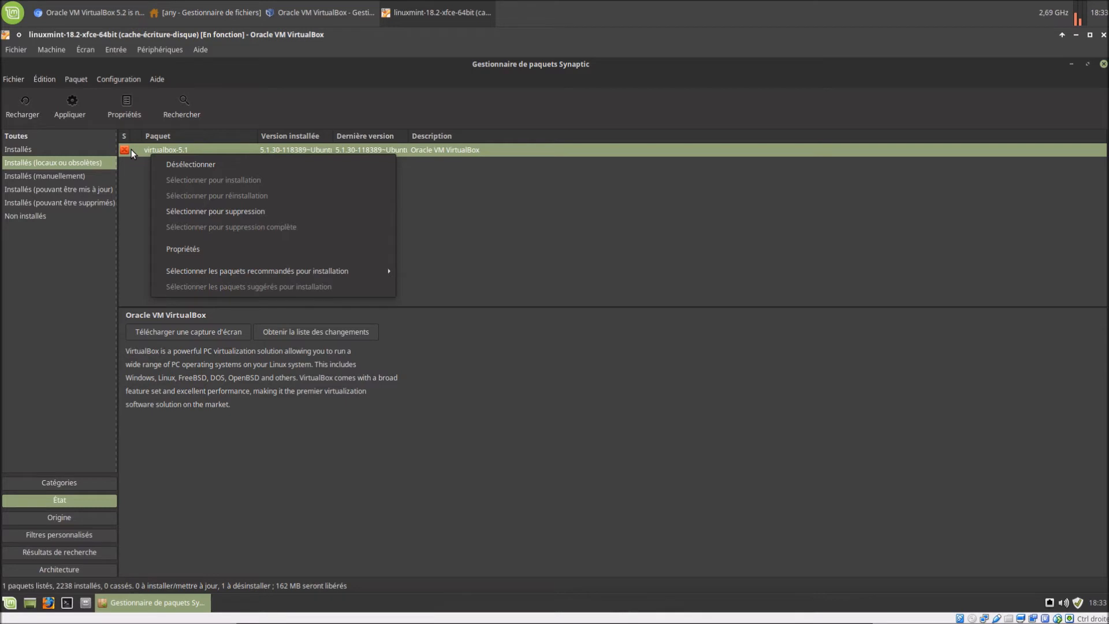
{"action": "left_click", "coordinate": [156, 165]}
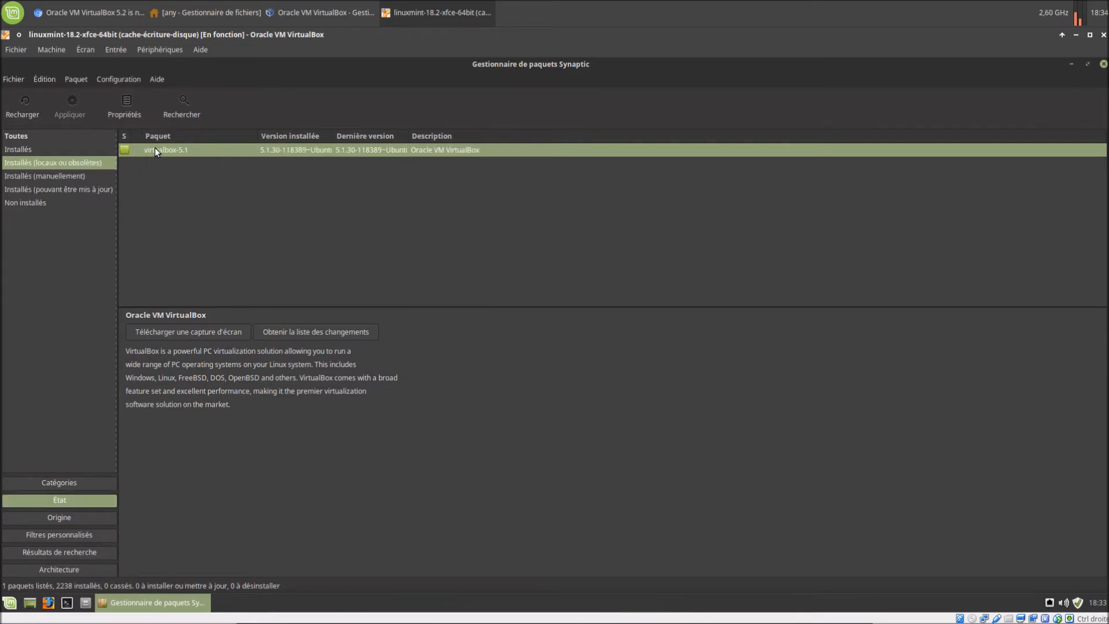
{"action": "right_click", "coordinate": [156, 151]}
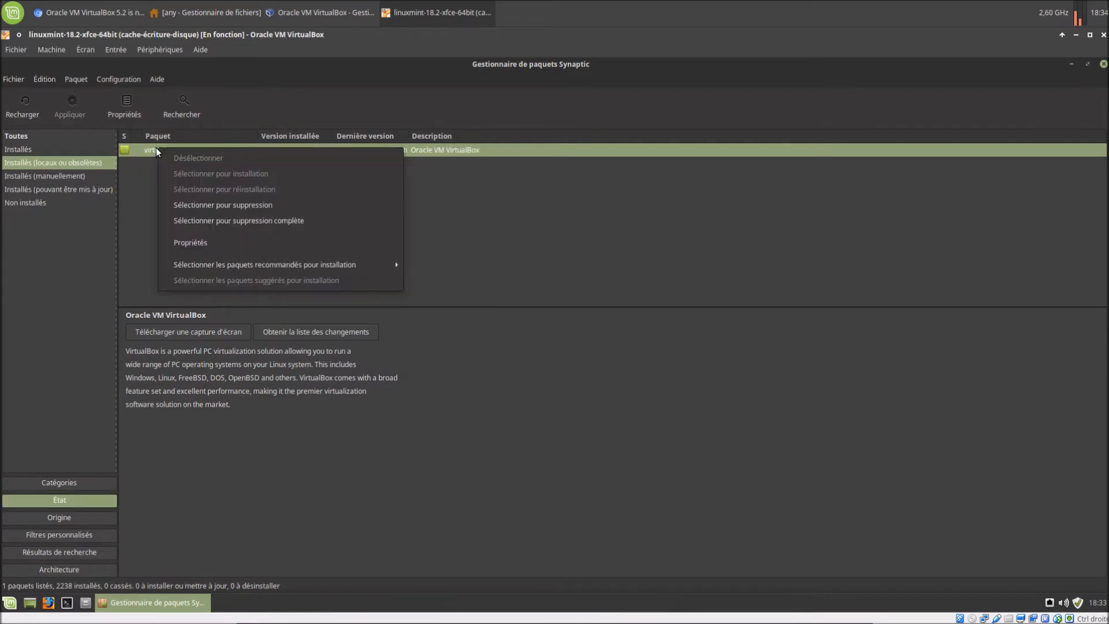
{"action": "left_click", "coordinate": [181, 206]}
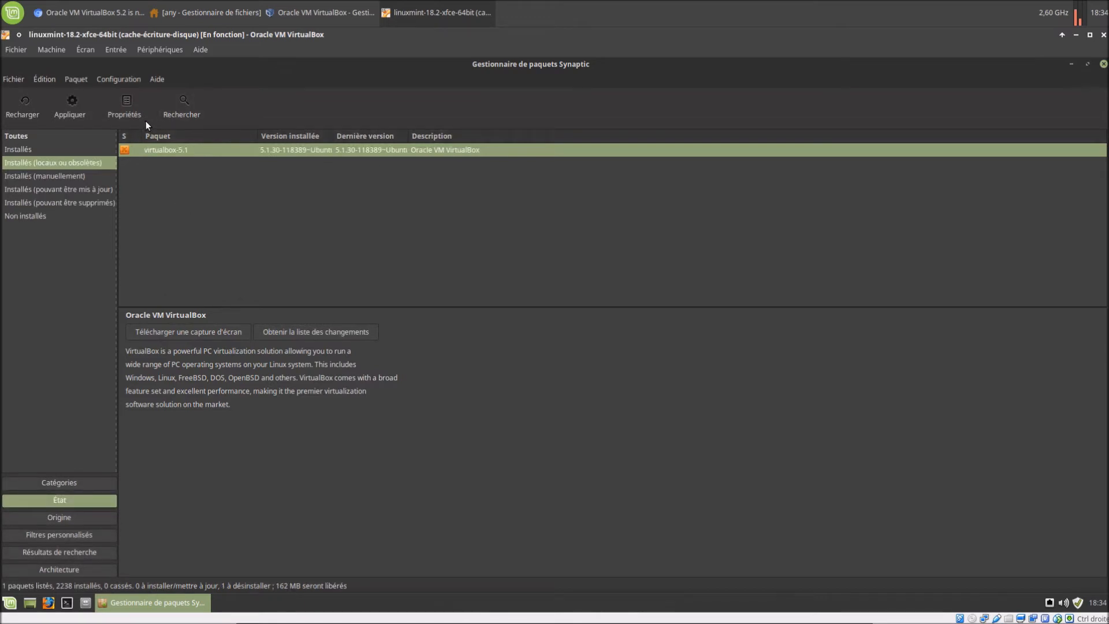
Review the summary of pending changes, apply the removal of virtualbox-5.1 and close Synaptic
{"action": "left_click", "coordinate": [61, 109]}
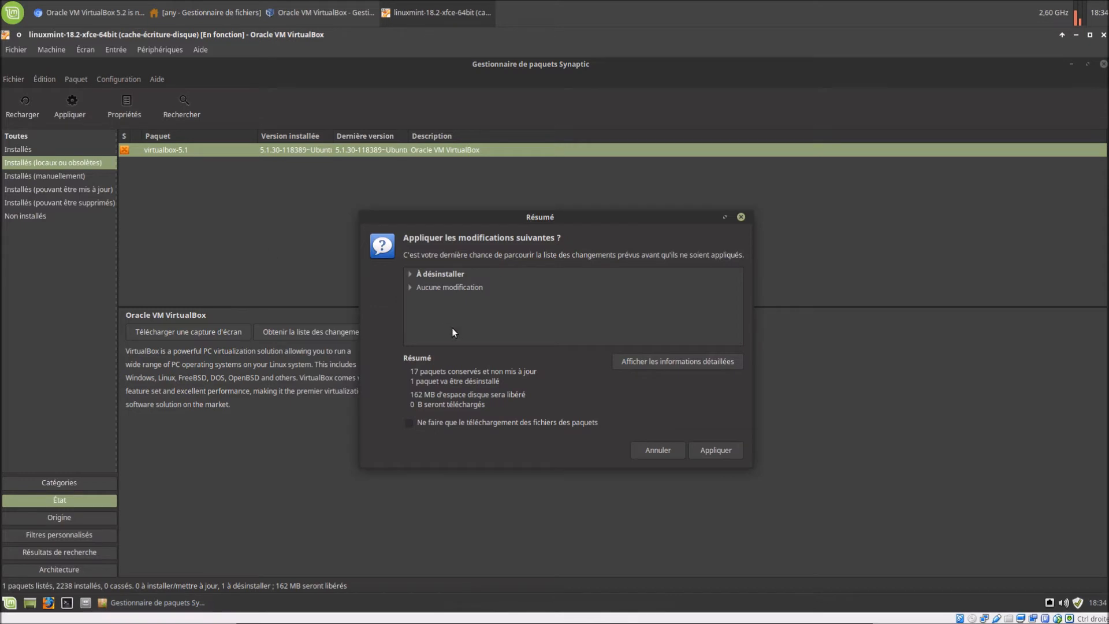
{"action": "left_click", "coordinate": [411, 273]}
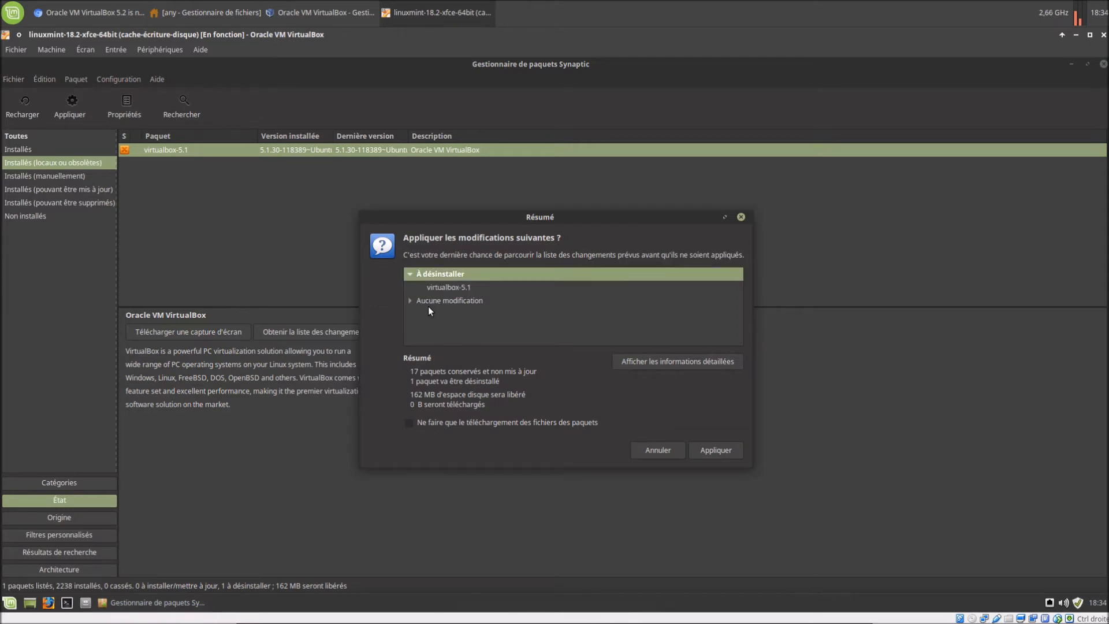
{"action": "left_click", "coordinate": [410, 300]}
{"action": "scroll", "coordinate": [462, 313], "scroll_direction": "down", "scroll_amount": 5}
{"action": "scroll", "coordinate": [462, 313], "scroll_direction": "down", "scroll_amount": 5}
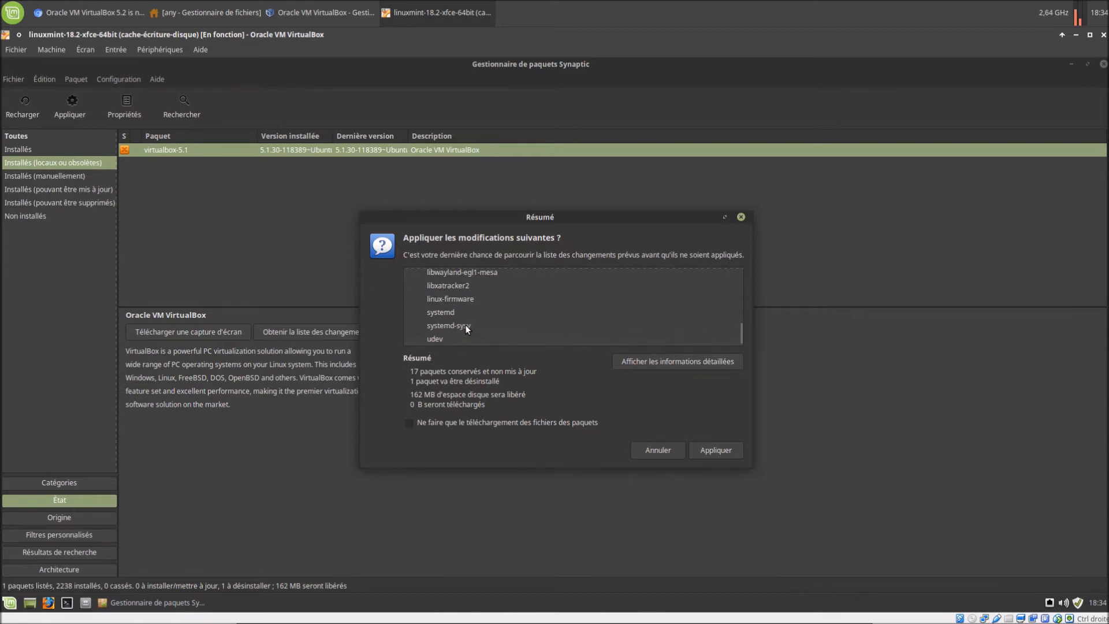
{"action": "left_click", "coordinate": [731, 450]}
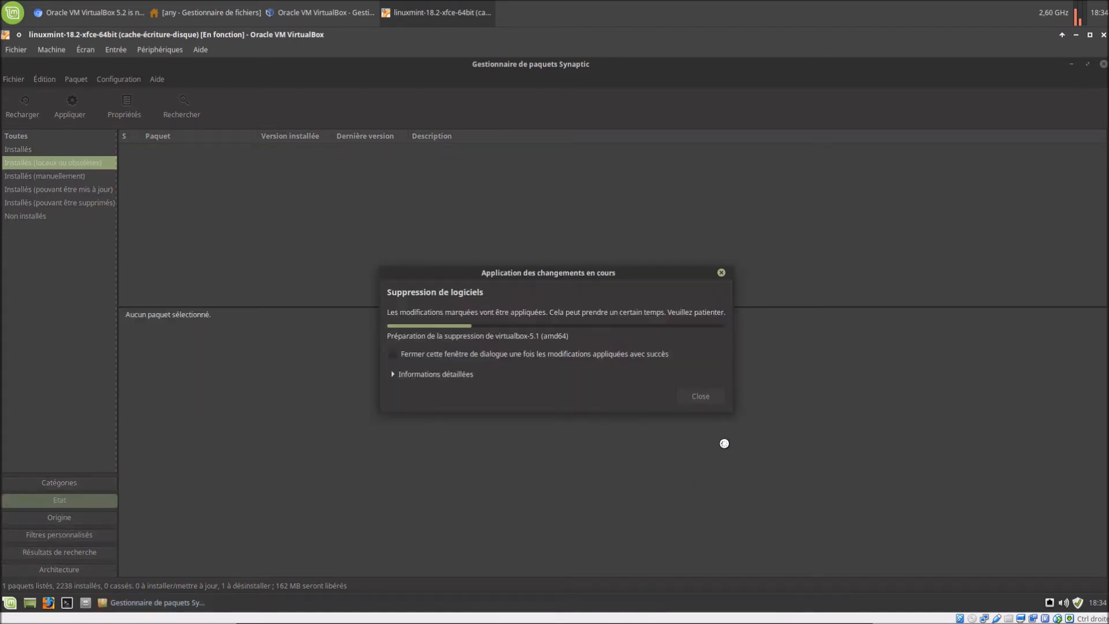
{"action": "left_click", "coordinate": [392, 374]}
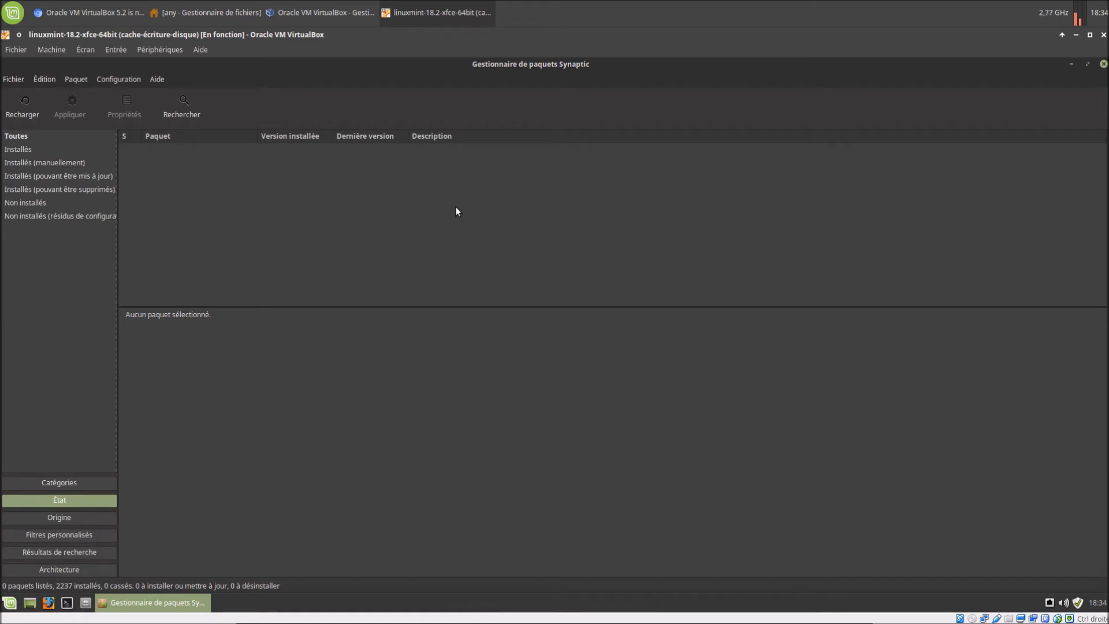
{"action": "left_click", "coordinate": [1103, 64]}
Reopen virtualbox-5.2_5.2.0-118431~Ubuntu~xenial_amd64.deb from the Téléchargements folder with the GDebi package installer and close the file manager
{"action": "left_click", "coordinate": [86, 602]}
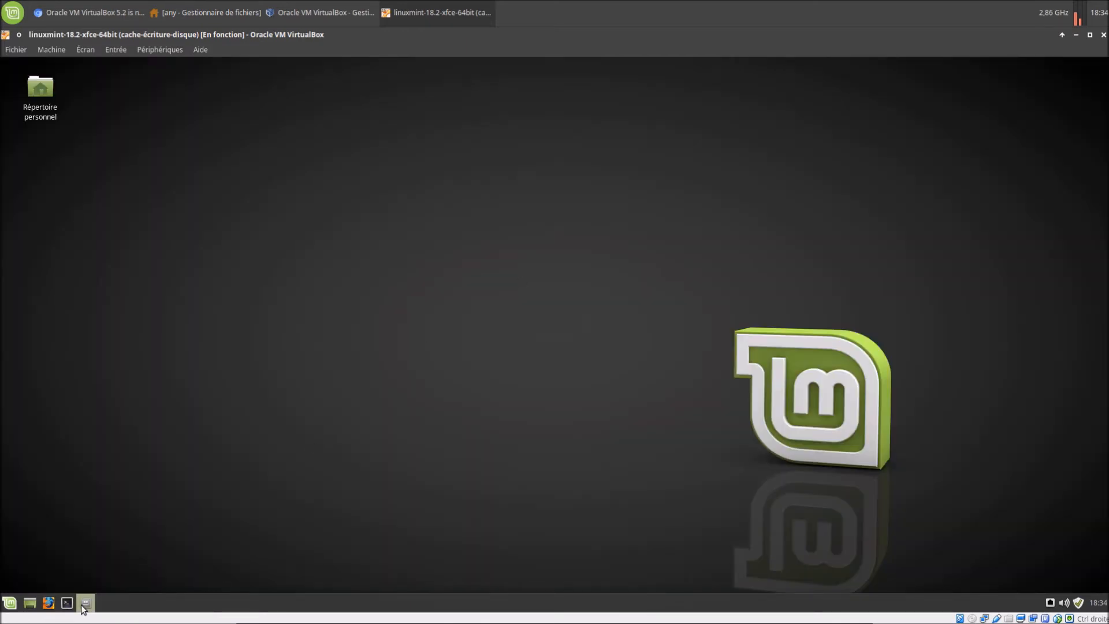
{"action": "double_click", "coordinate": [633, 307]}
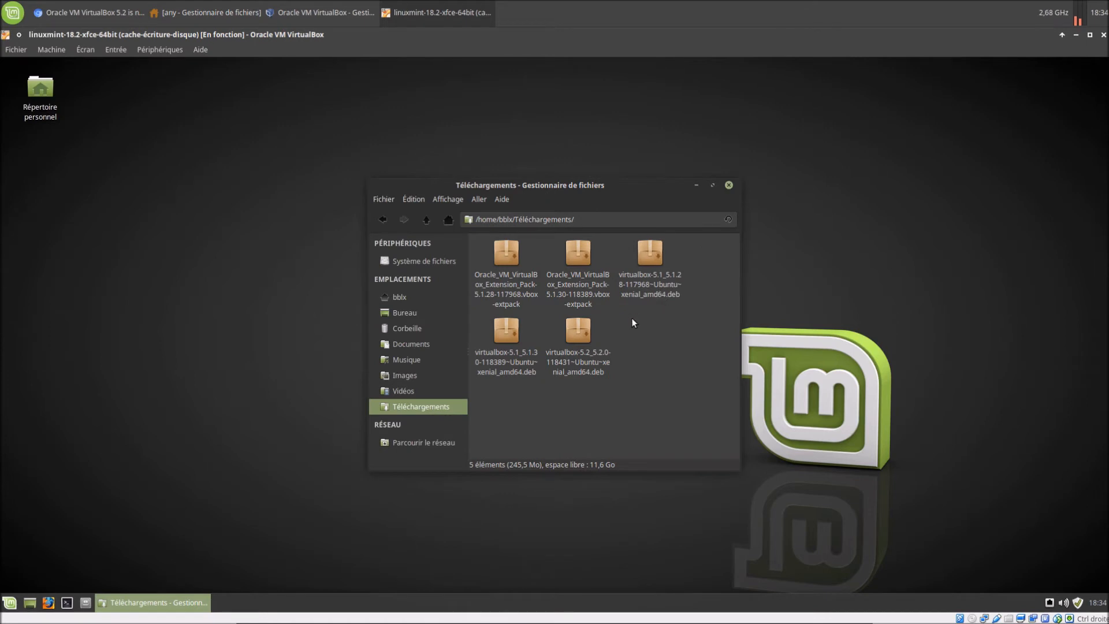
{"action": "left_click", "coordinate": [577, 359]}
{"action": "right_click", "coordinate": [577, 358]}
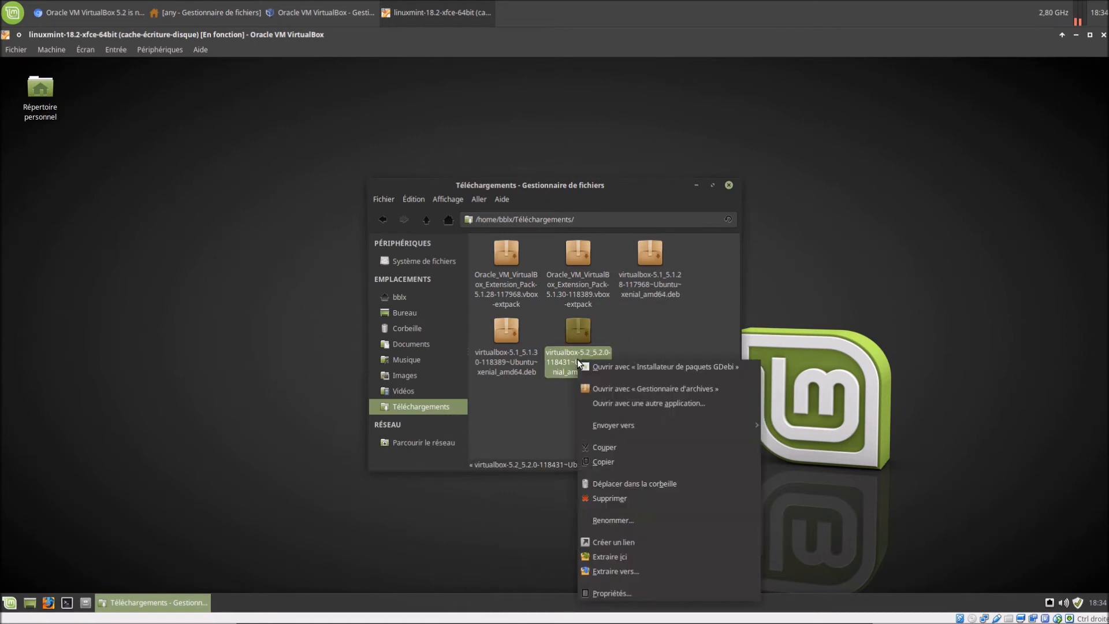
{"action": "left_click", "coordinate": [641, 367]}
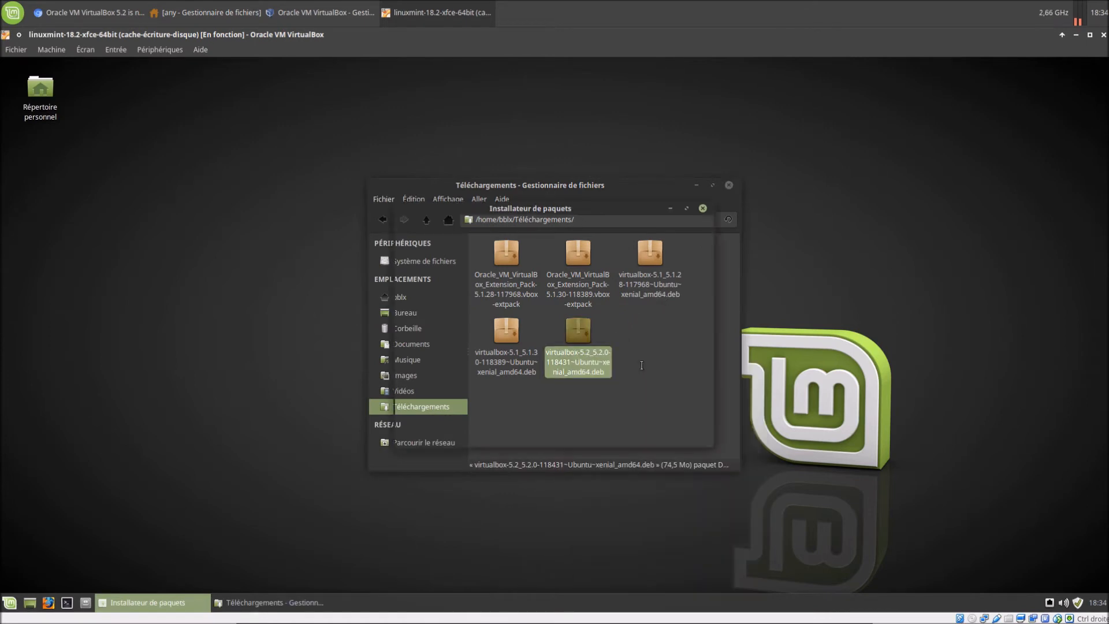
{"action": "left_click", "coordinate": [729, 183]}
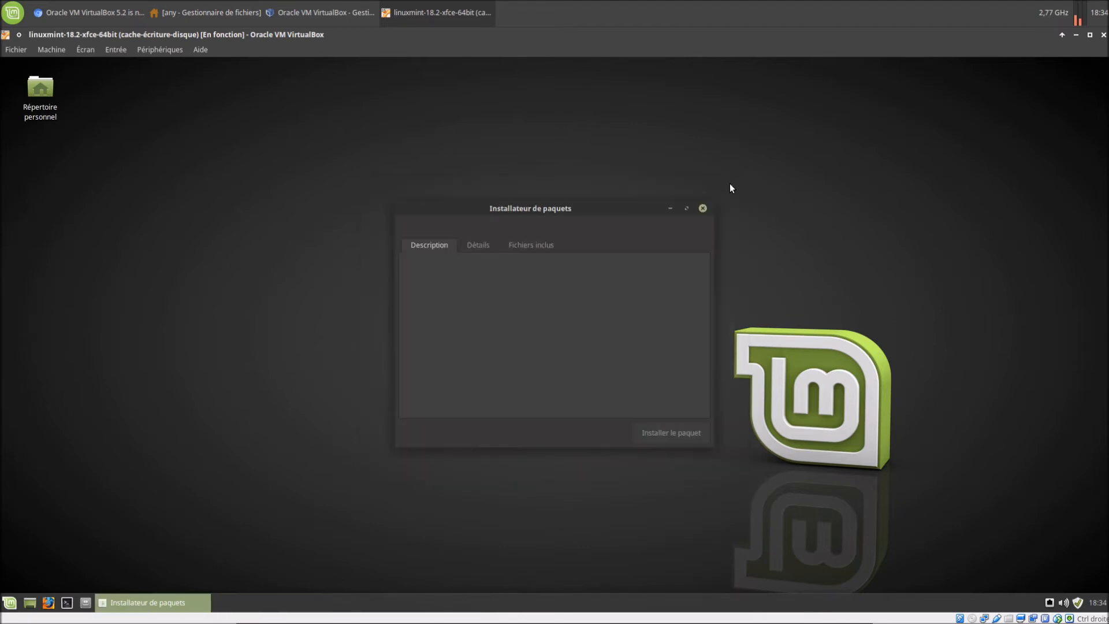
Maximize the package installer and start installing the virtualbox-5.2 package, authenticating with the administrator password
{"action": "left_click", "coordinate": [688, 208]}
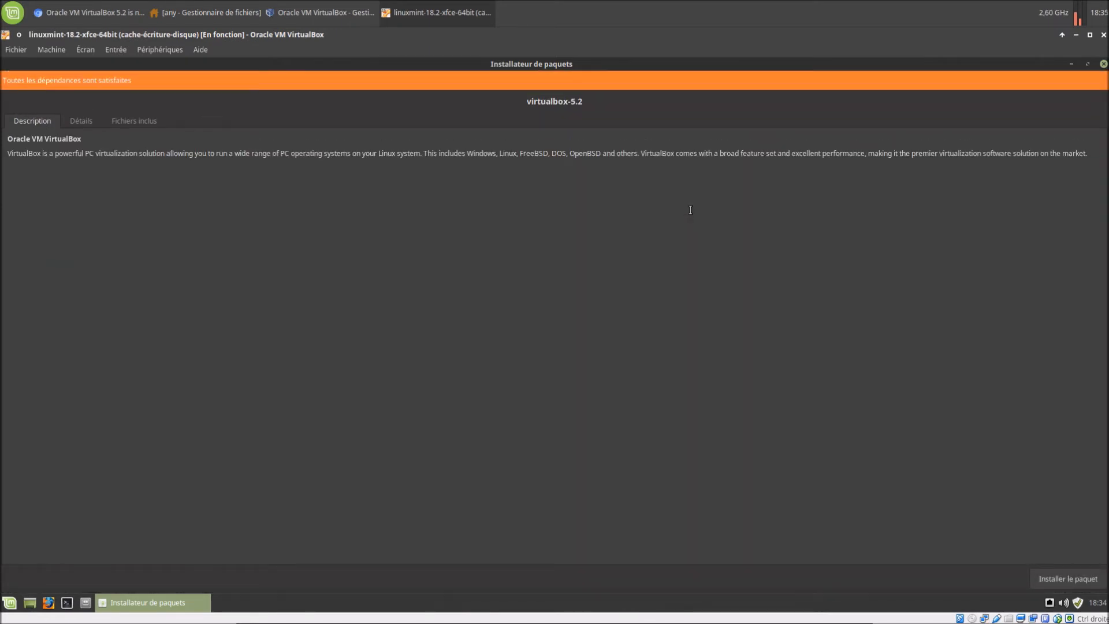
{"action": "left_click", "coordinate": [1062, 575]}
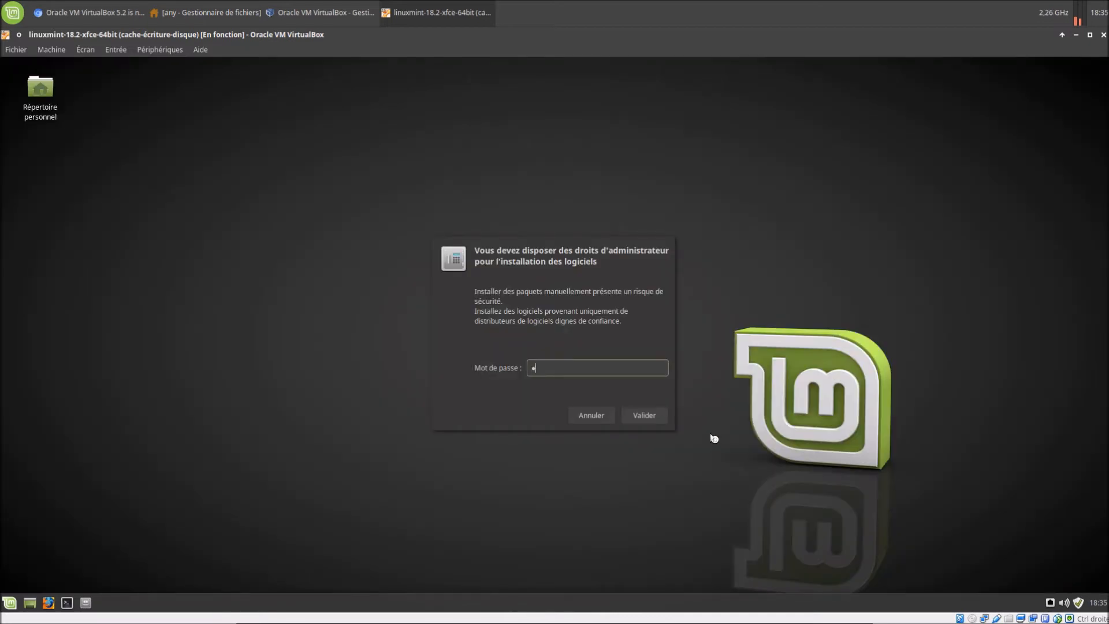
{"action": "key", "text": "Return"}
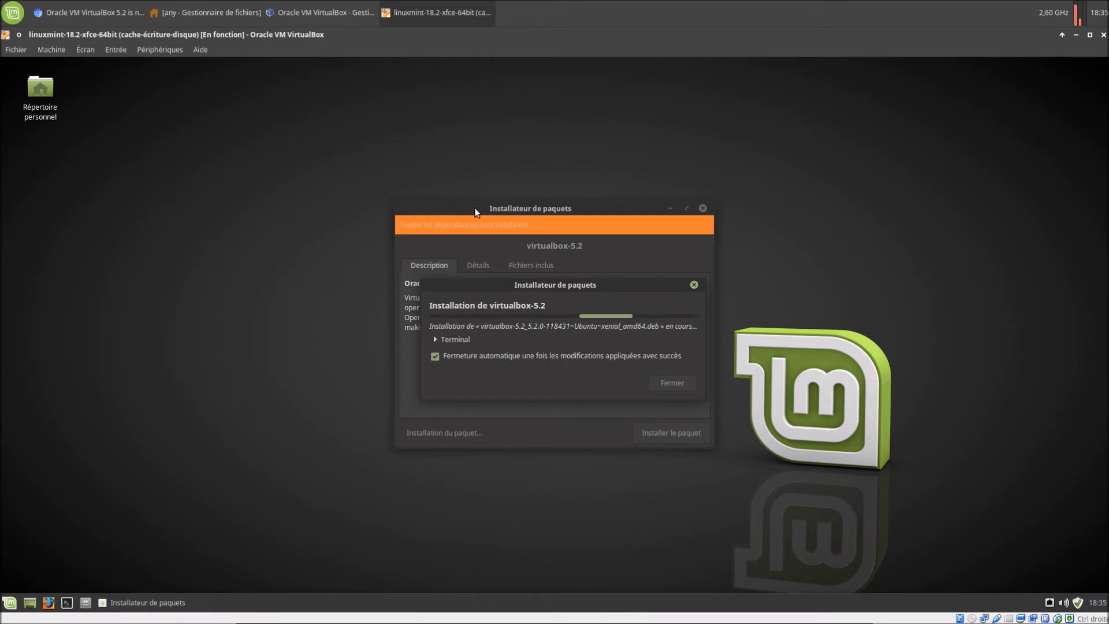
Show the terminal output during the virtualbox-5.2 installation, rearrange the installer windows and close the package installer
{"action": "left_click_drag", "start_coordinate": [476, 211], "coordinate": [187, 218]}
{"action": "left_click", "coordinate": [446, 339]}
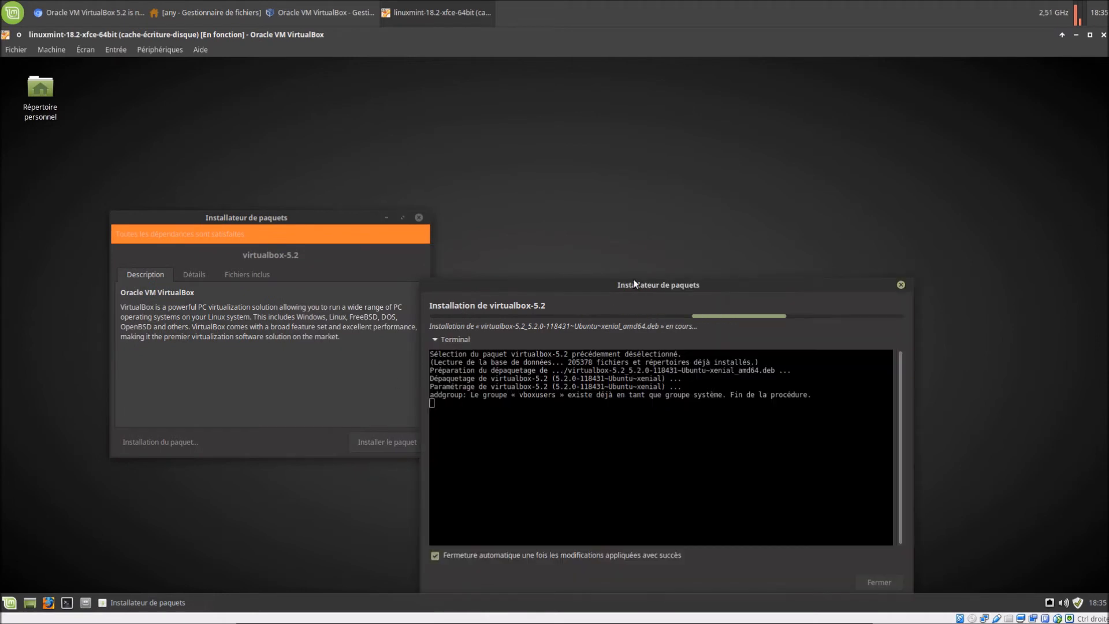
{"action": "left_click_drag", "start_coordinate": [651, 283], "coordinate": [724, 133]}
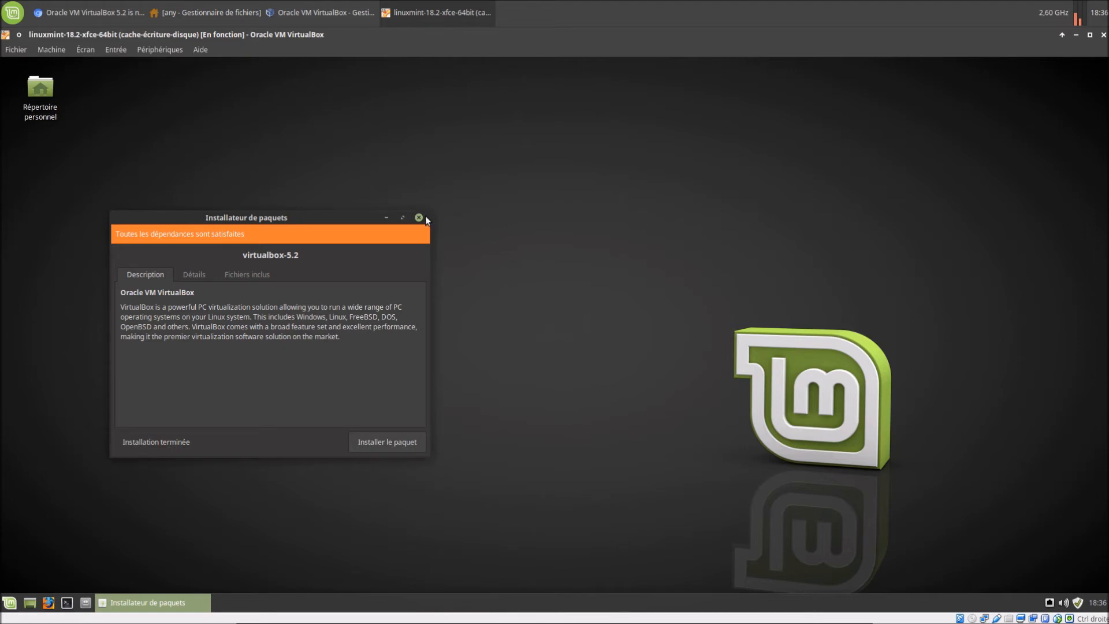
{"action": "left_click_drag", "start_coordinate": [341, 217], "coordinate": [472, 206]}
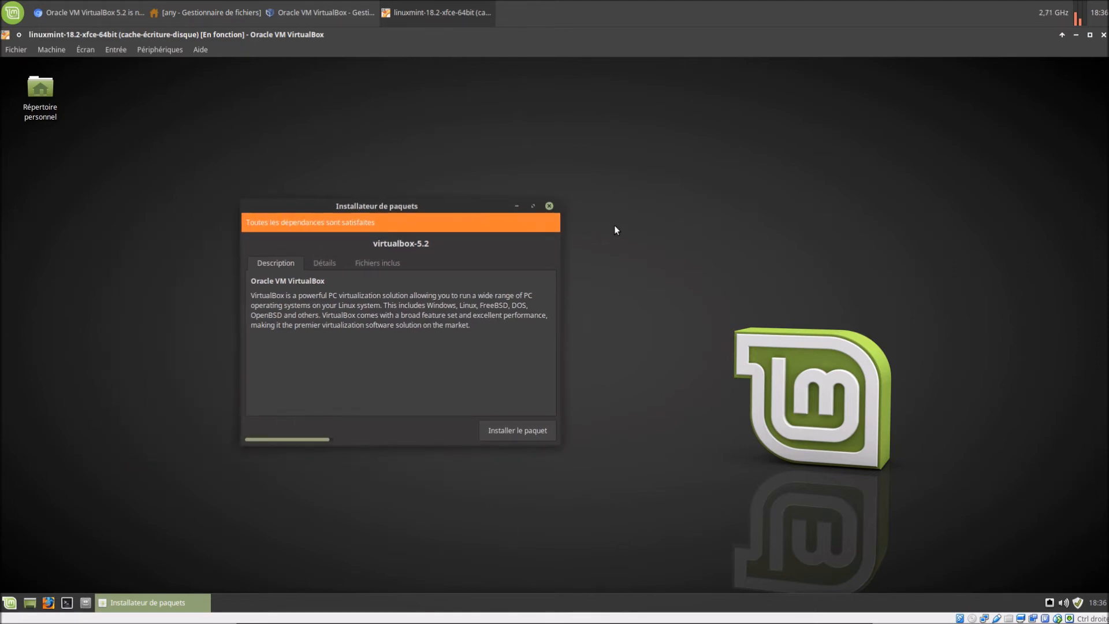
{"action": "left_click", "coordinate": [549, 206]}
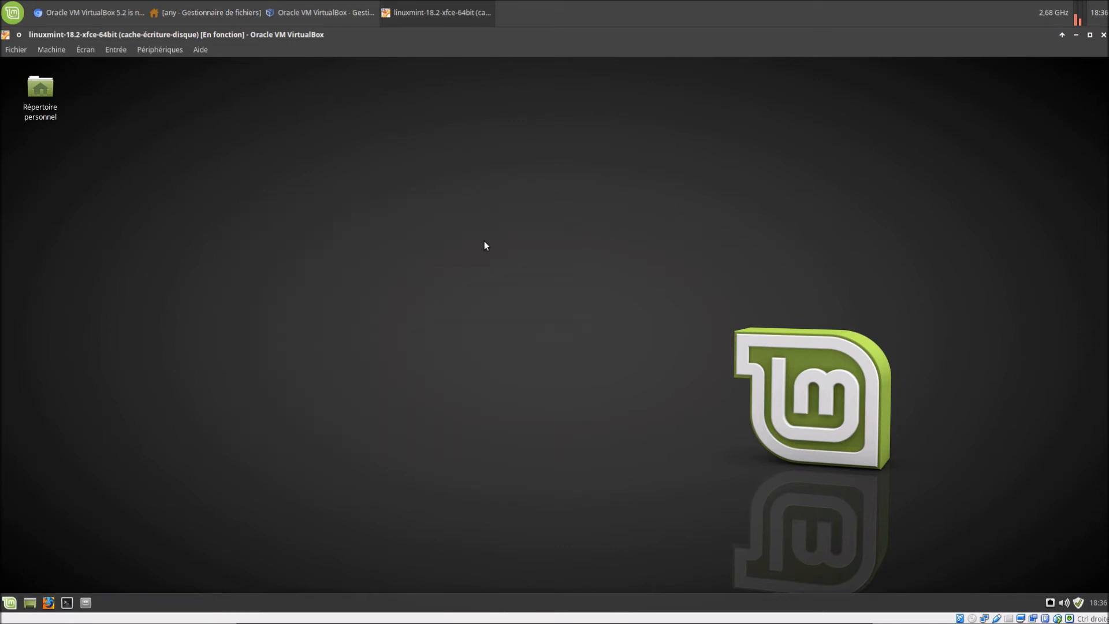
Find and launch Oracle VM VirtualBox and accept the download of the latest Extension Pack
{"action": "left_click", "coordinate": [10, 603]}
{"action": "type", "text": "vi"}
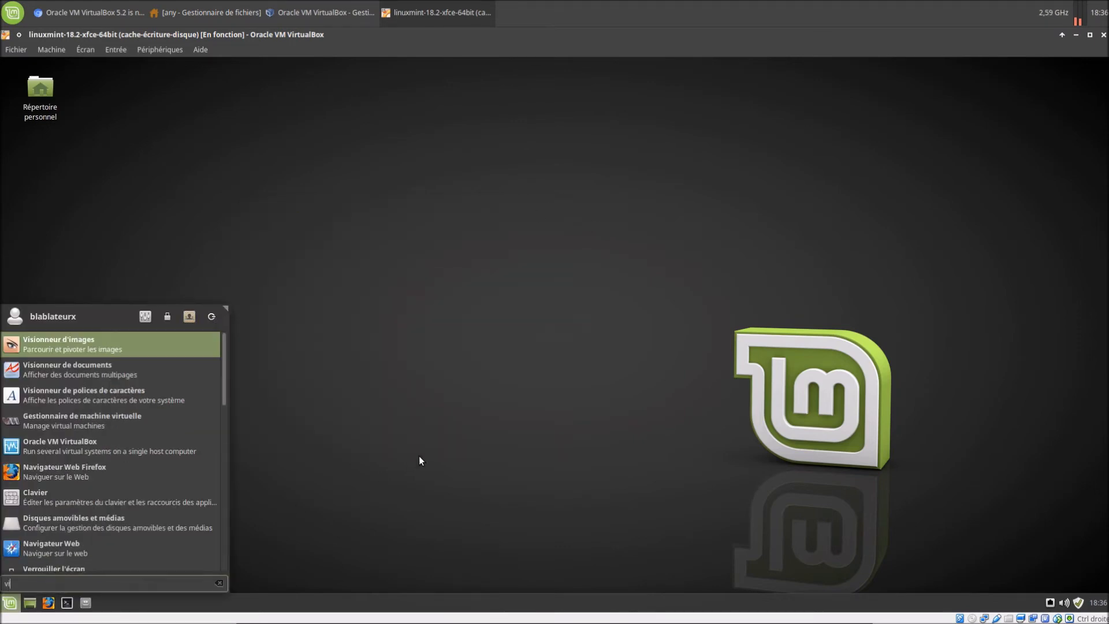
{"action": "left_click", "coordinate": [123, 451]}
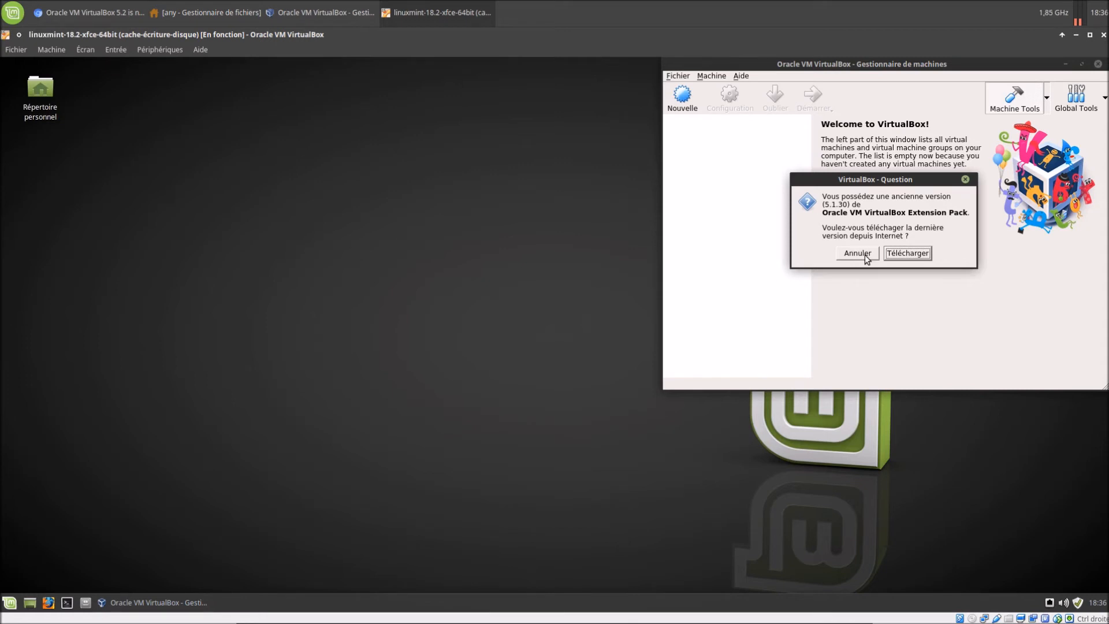
{"action": "left_click", "coordinate": [905, 254]}
{"action": "left_click", "coordinate": [906, 236]}
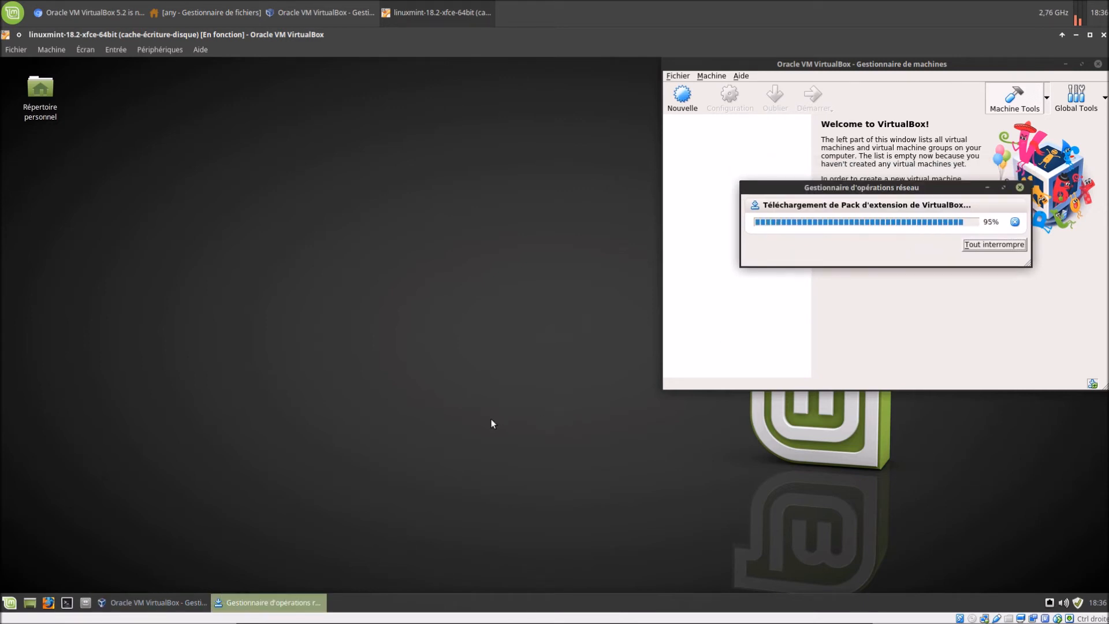
Install the downloaded Extension Pack 5.2.0 with the virtual machine in full screen, accepting the licence and entering the administrator password
{"action": "key", "text": "ctrl+f"}
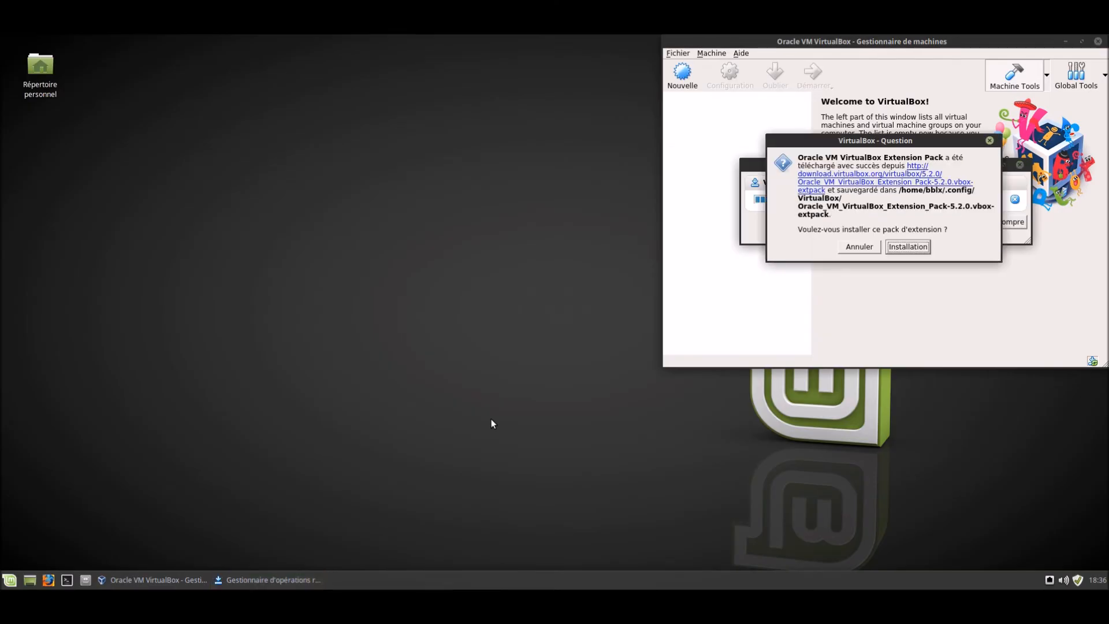
{"action": "left_click", "coordinate": [901, 249]}
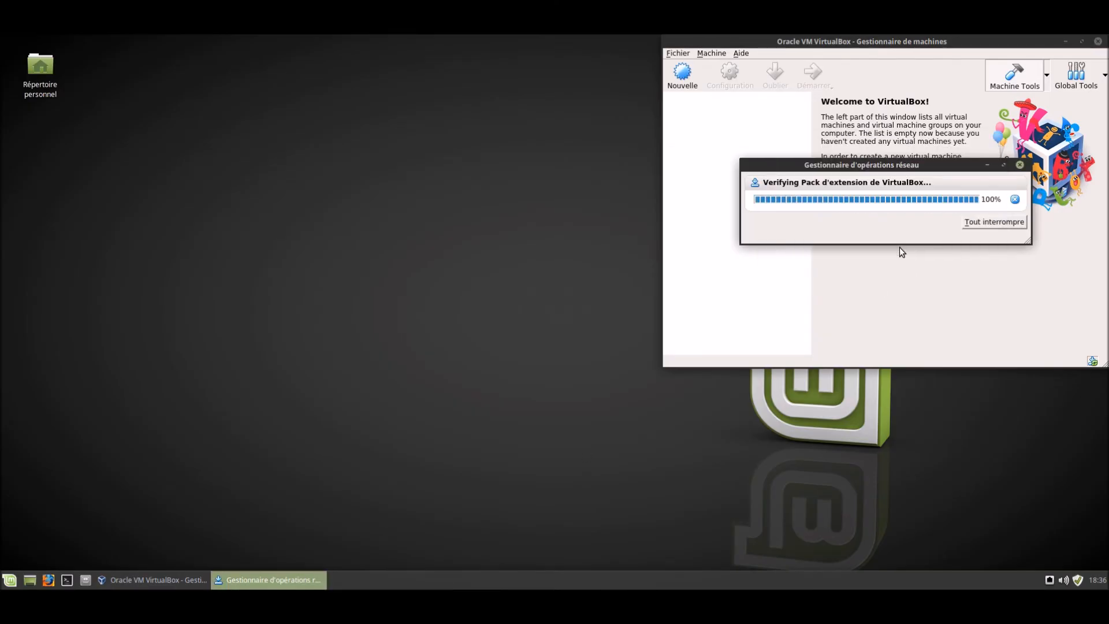
{"action": "left_click", "coordinate": [915, 270]}
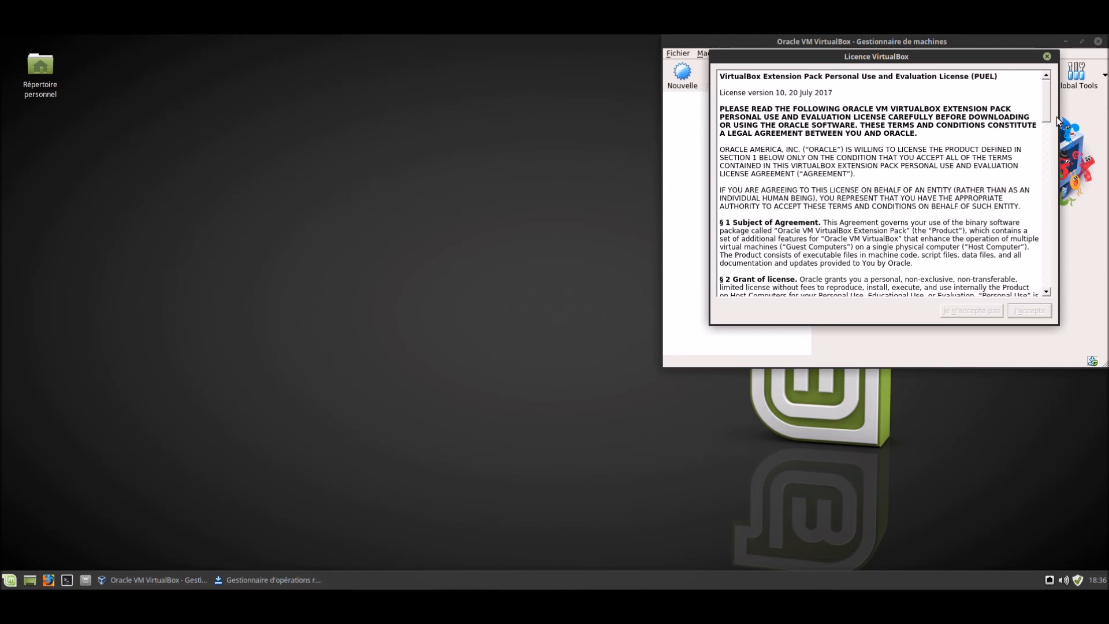
{"action": "left_click_drag", "start_coordinate": [1047, 111], "coordinate": [1076, 323]}
{"action": "left_click", "coordinate": [1042, 312]}
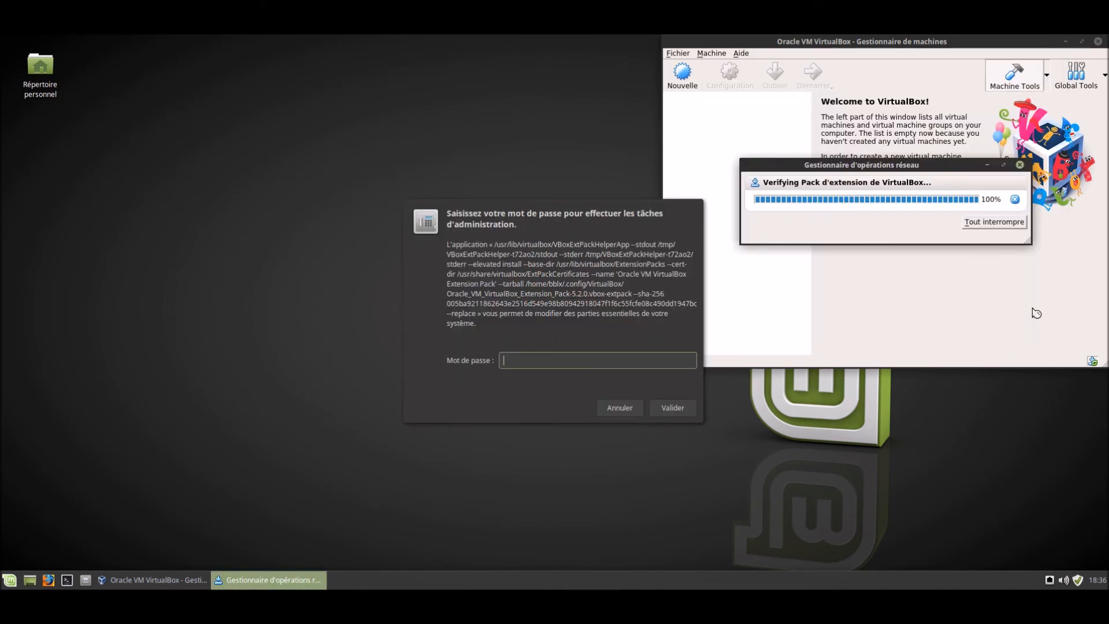
{"action": "type", "text": "*****"}
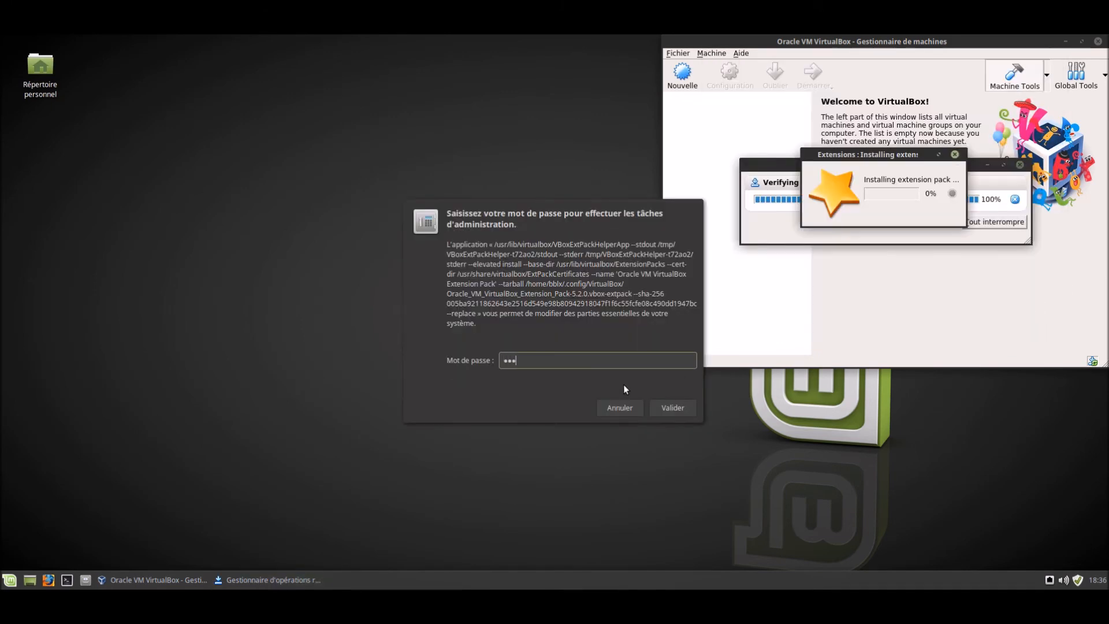
{"action": "key", "text": "Return"}
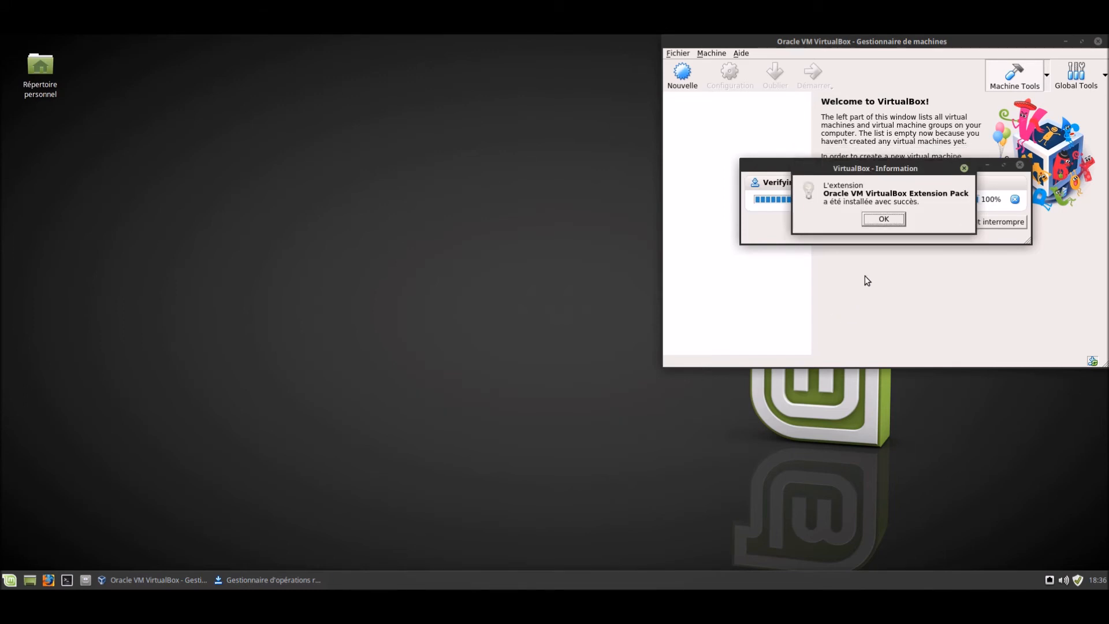
{"action": "left_click", "coordinate": [884, 224]}
{"action": "left_click", "coordinate": [899, 222]}
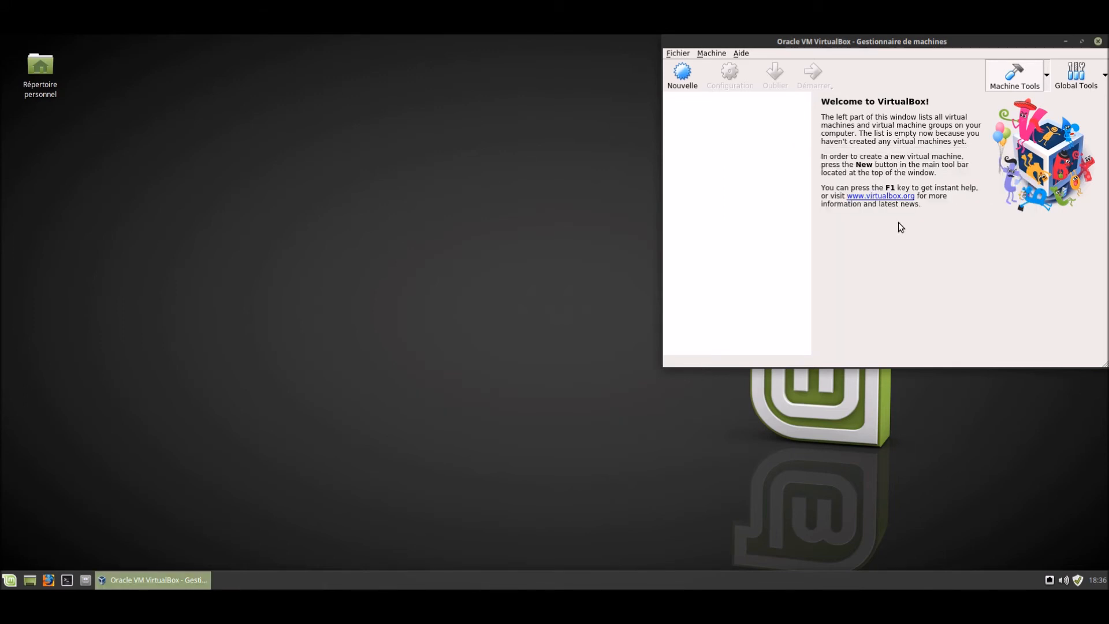
Move the VirtualBox manager window to the middle of the desktop and toggle the virtual machine out of and back into full screen
{"action": "left_click_drag", "start_coordinate": [863, 48], "coordinate": [563, 137]}
{"action": "left_click", "coordinate": [10, 579]}
{"action": "left_click", "coordinate": [9, 579]}
{"action": "left_click", "coordinate": [217, 473]}
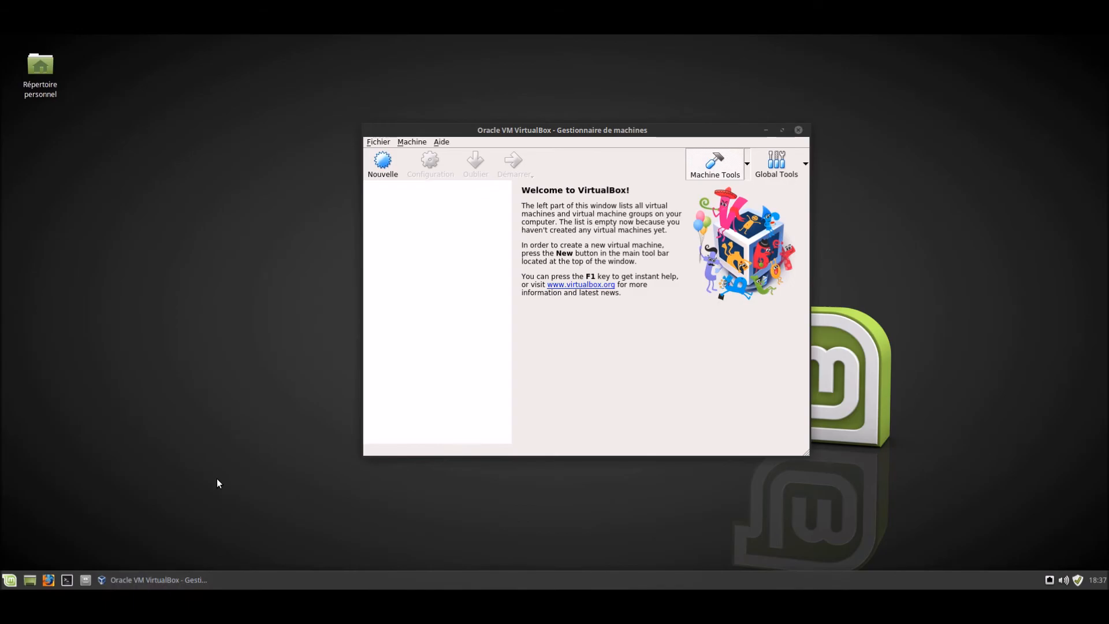
{"action": "key", "text": "ctrl+f"}
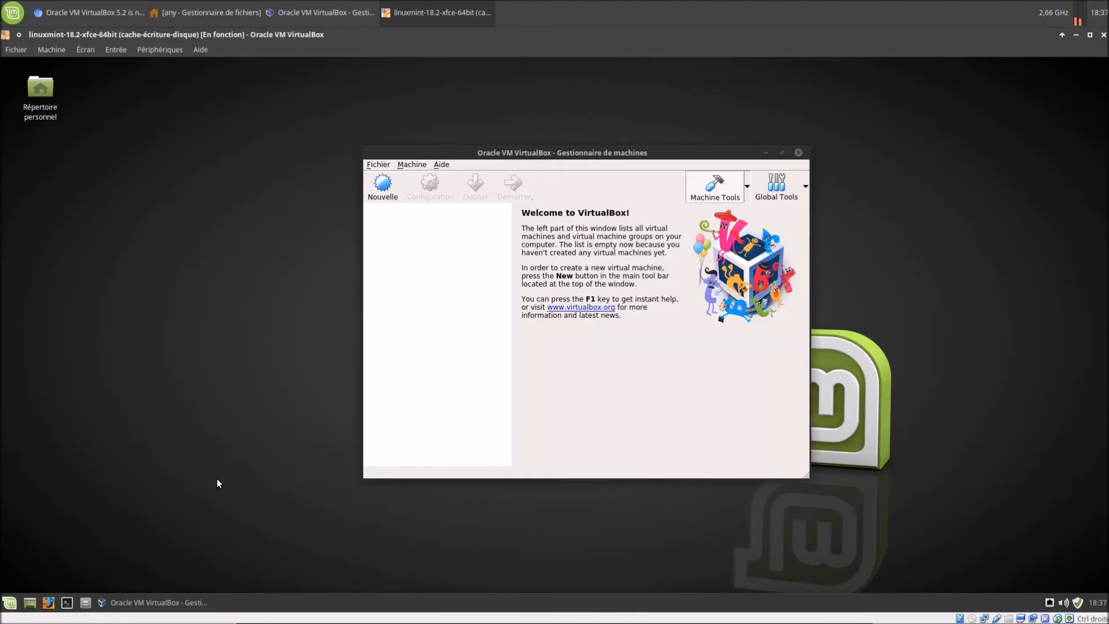
{"action": "key", "text": "ctrl+f"}
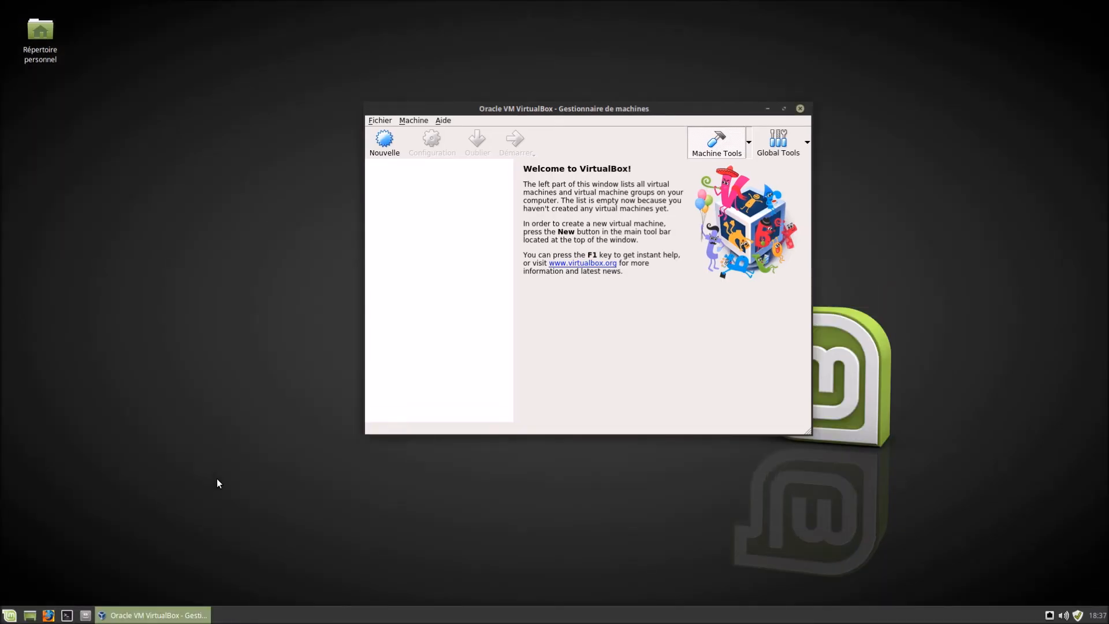
Move the VirtualBox manager window aside and open a file manager window on the home folder beside it
{"action": "left_click_drag", "start_coordinate": [520, 108], "coordinate": [732, 34]}
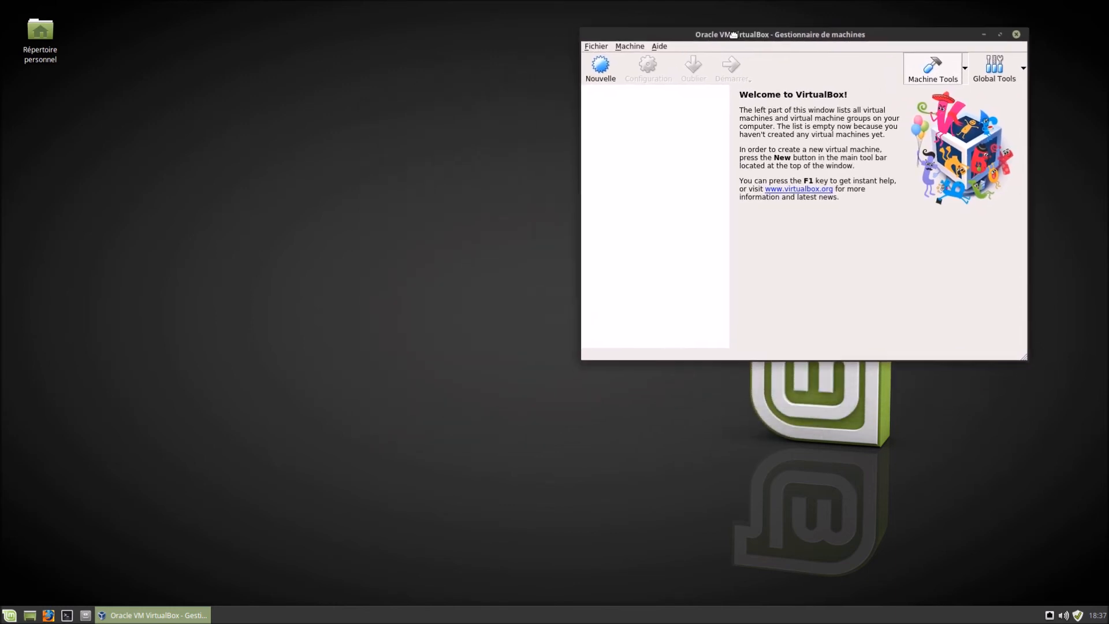
{"action": "left_click", "coordinate": [93, 617]}
{"action": "left_click_drag", "start_coordinate": [523, 174], "coordinate": [279, 33]}
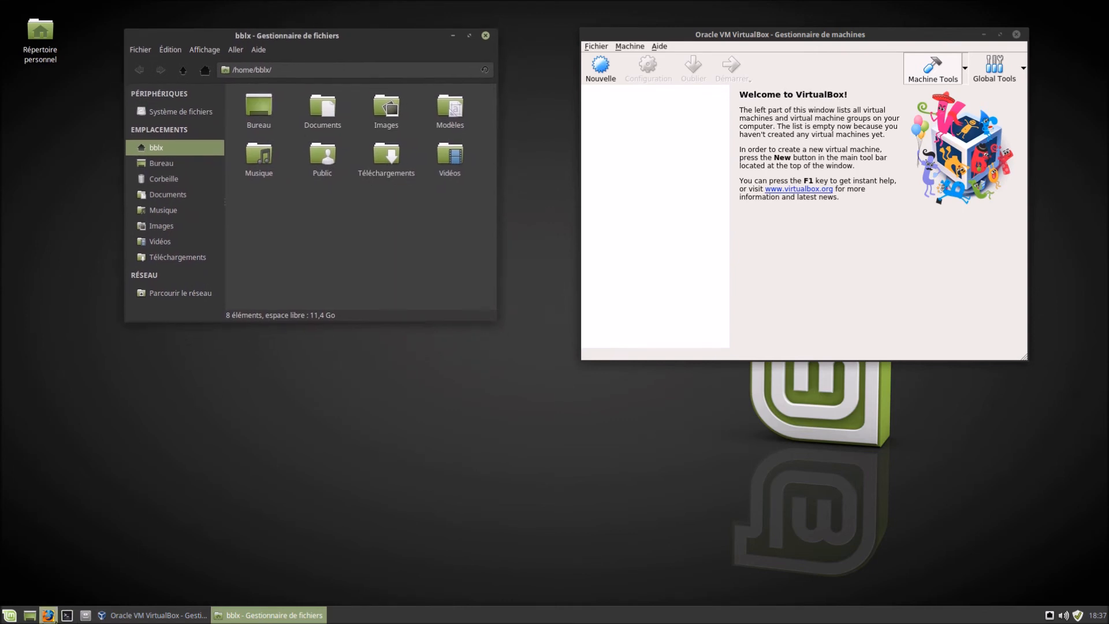
Open LibreOffice from the office applications and create a new Writer document
{"action": "left_click", "coordinate": [8, 615]}
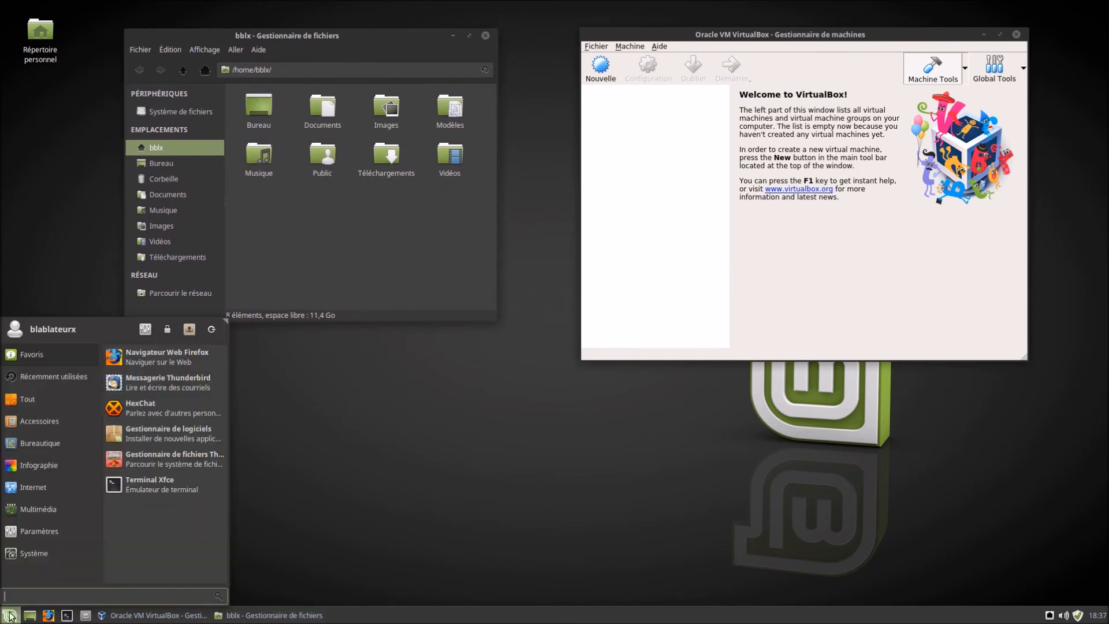
{"action": "mouse_move", "coordinate": [64, 440]}
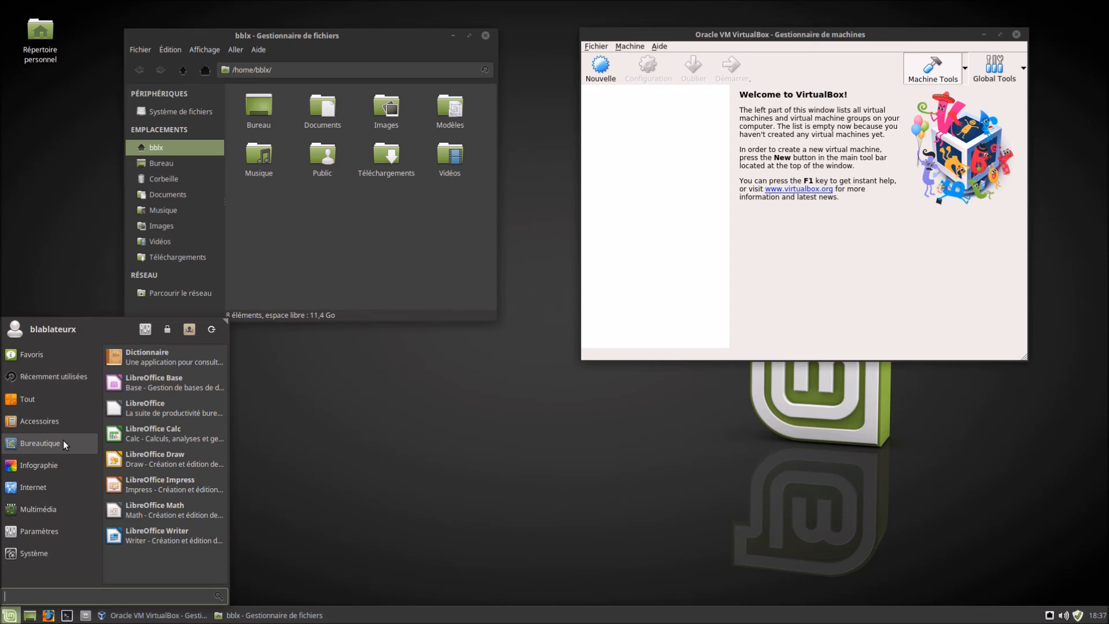
{"action": "left_click", "coordinate": [224, 410]}
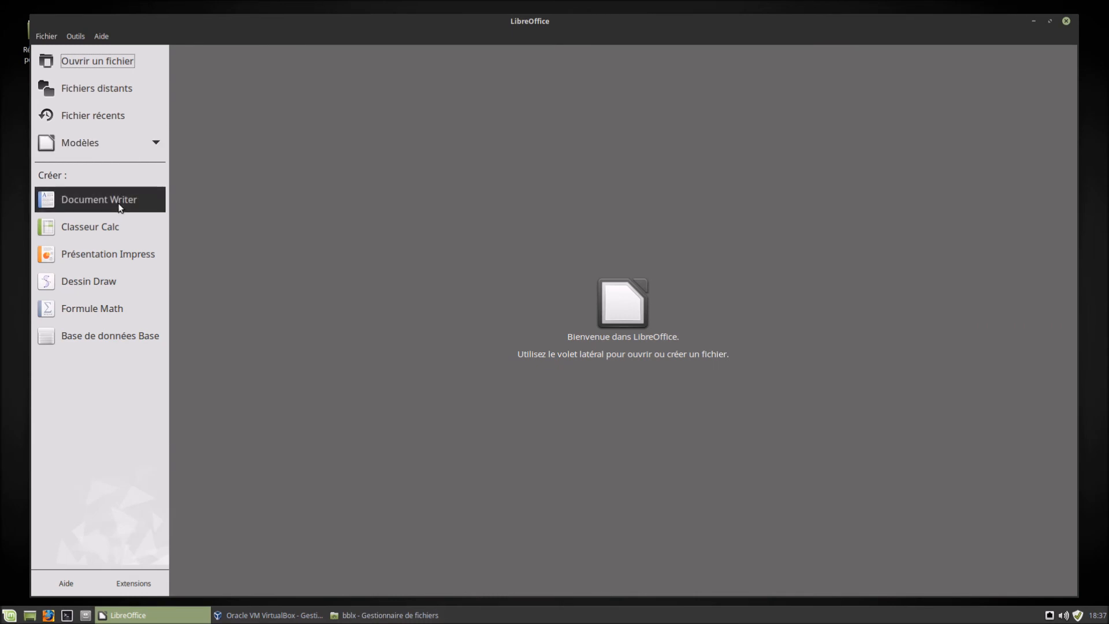
{"action": "left_click", "coordinate": [119, 203]}
Bring the file manager and the VirtualBox manager in front of the Writer document and move the VirtualBox manager lower
{"action": "left_click", "coordinate": [348, 615]}
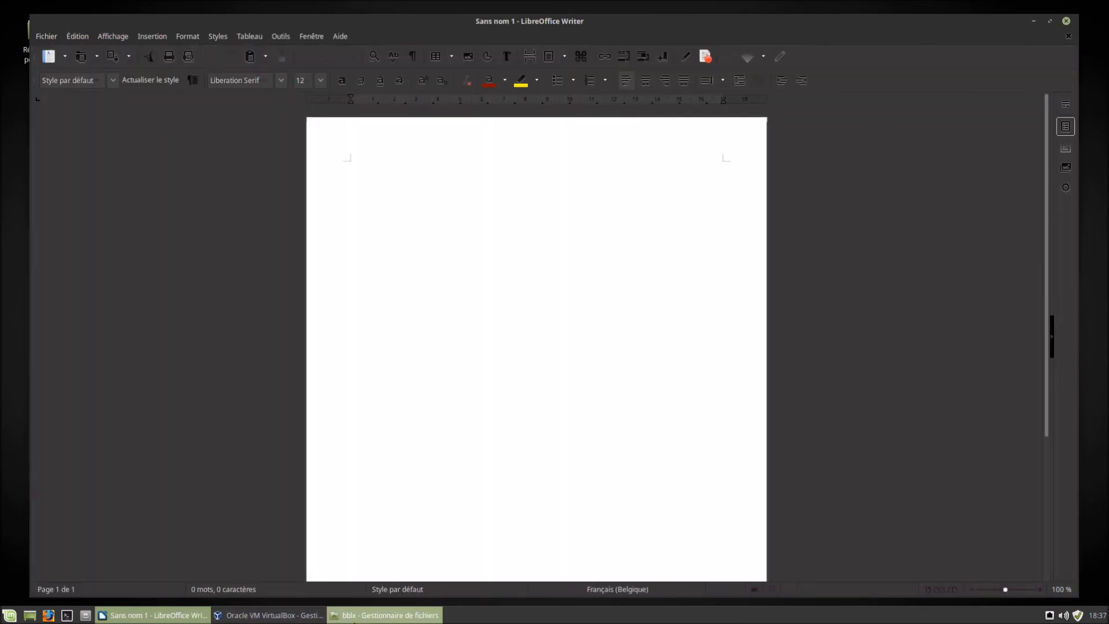
{"action": "left_click", "coordinate": [250, 615]}
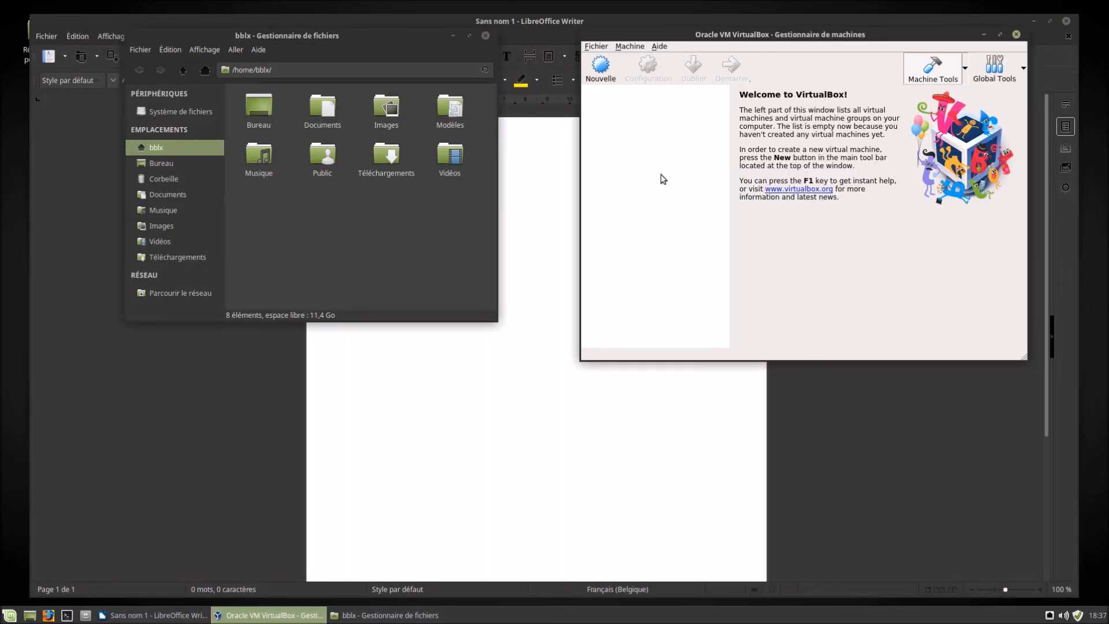
{"action": "left_click_drag", "start_coordinate": [637, 42], "coordinate": [608, 139]}
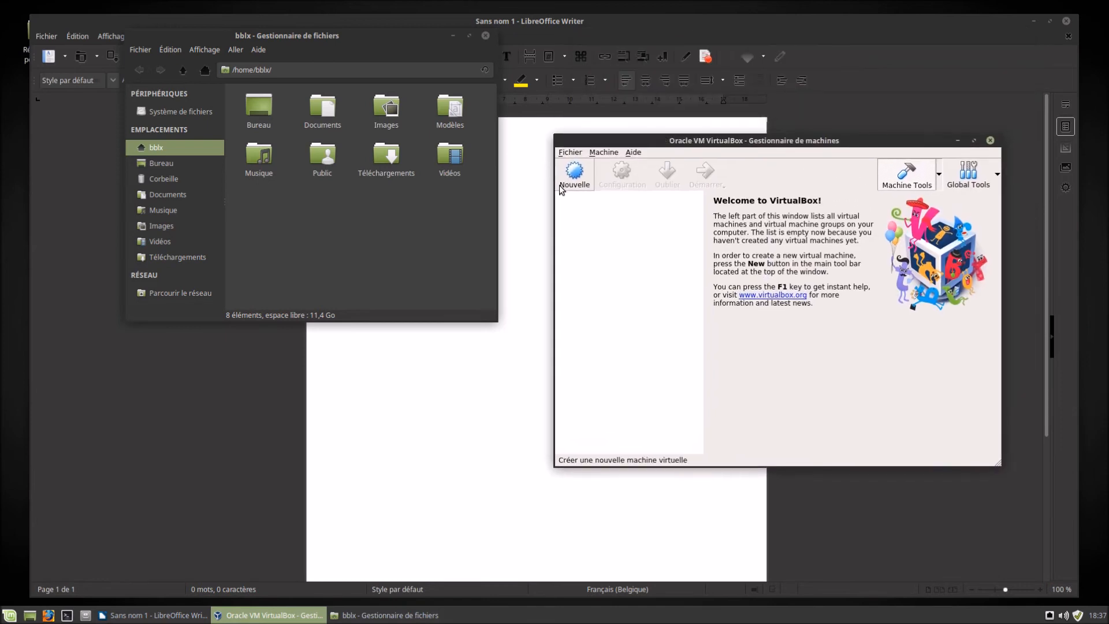
Look through the VirtualBox manager's commands up to its help entries, and maximize and restore its window
{"action": "left_click", "coordinate": [570, 152]}
{"action": "mouse_move", "coordinate": [642, 152]}
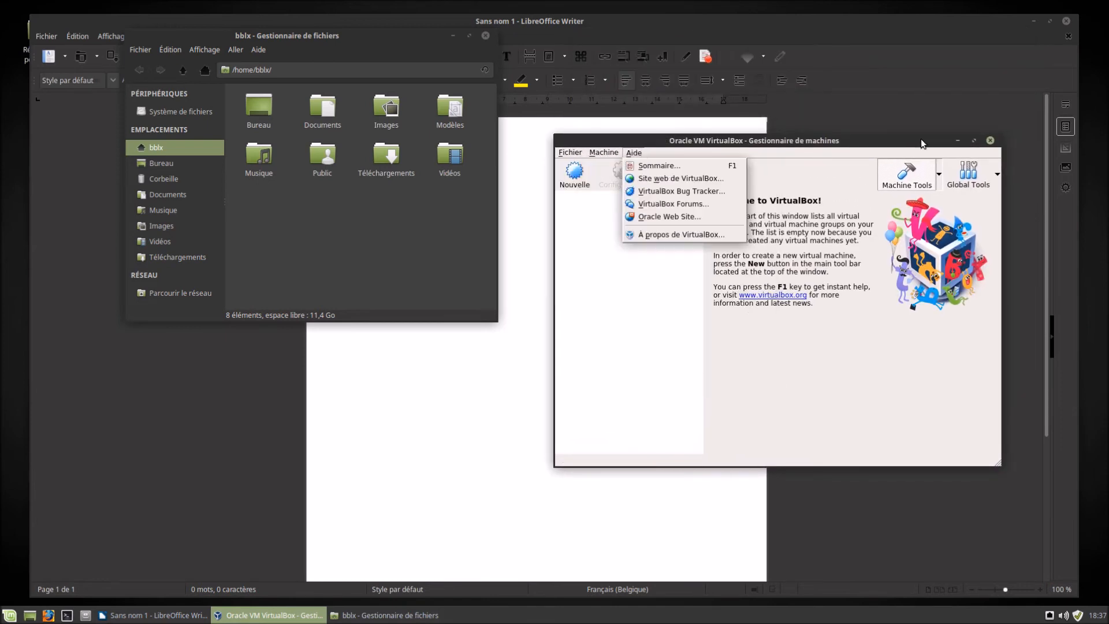
{"action": "left_click", "coordinate": [974, 141]}
{"action": "left_click", "coordinate": [974, 140]}
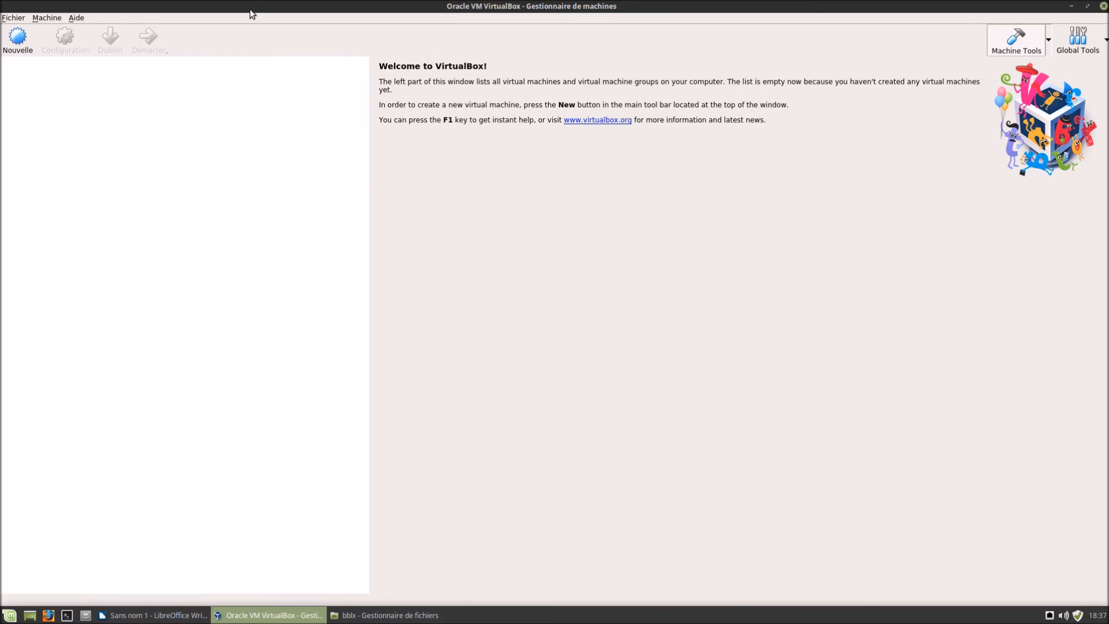
{"action": "left_click_drag", "start_coordinate": [737, 6], "coordinate": [627, 172]}
Spread the file manager and VirtualBox manager windows apart over the Writer document and close the file manager
{"action": "left_click_drag", "start_coordinate": [389, 38], "coordinate": [277, 97]}
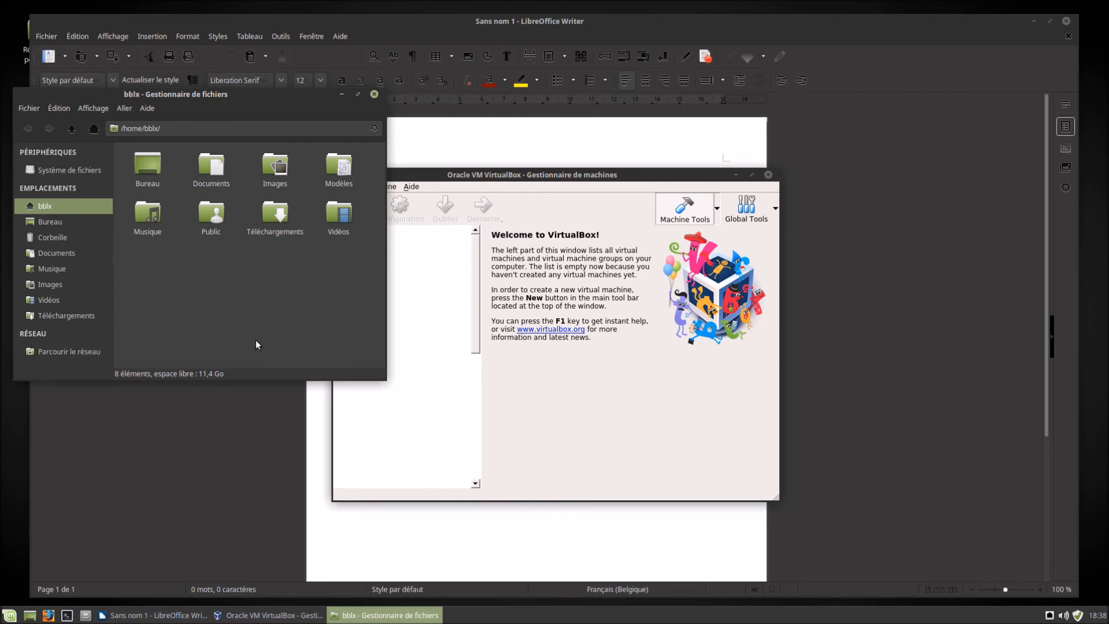
{"action": "left_click_drag", "start_coordinate": [488, 176], "coordinate": [546, 92]}
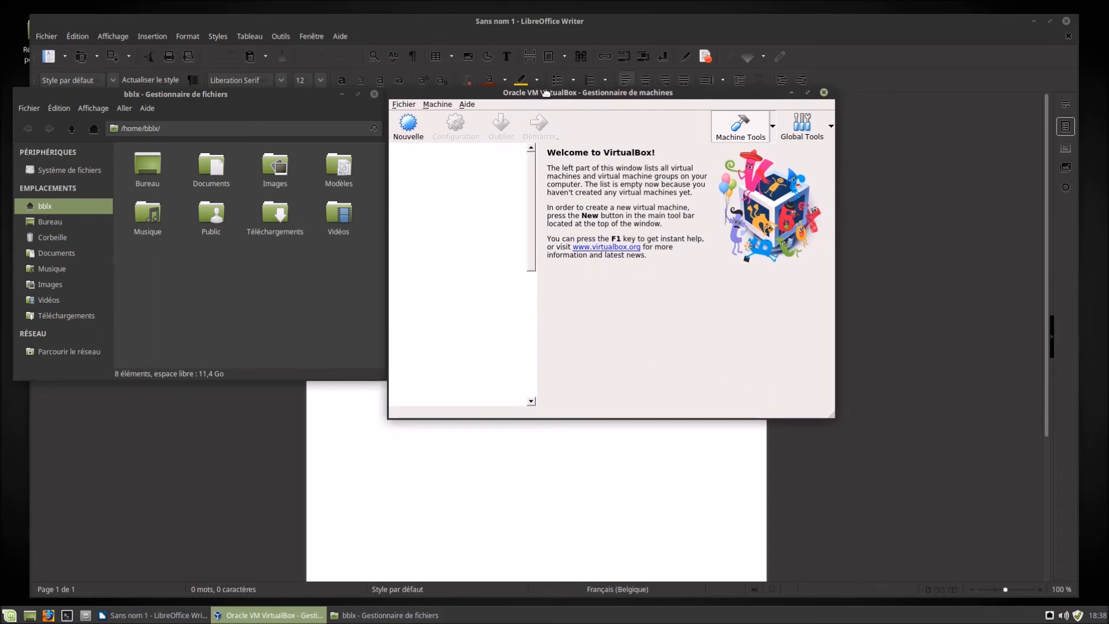
{"action": "left_click_drag", "start_coordinate": [487, 96], "coordinate": [676, 248]}
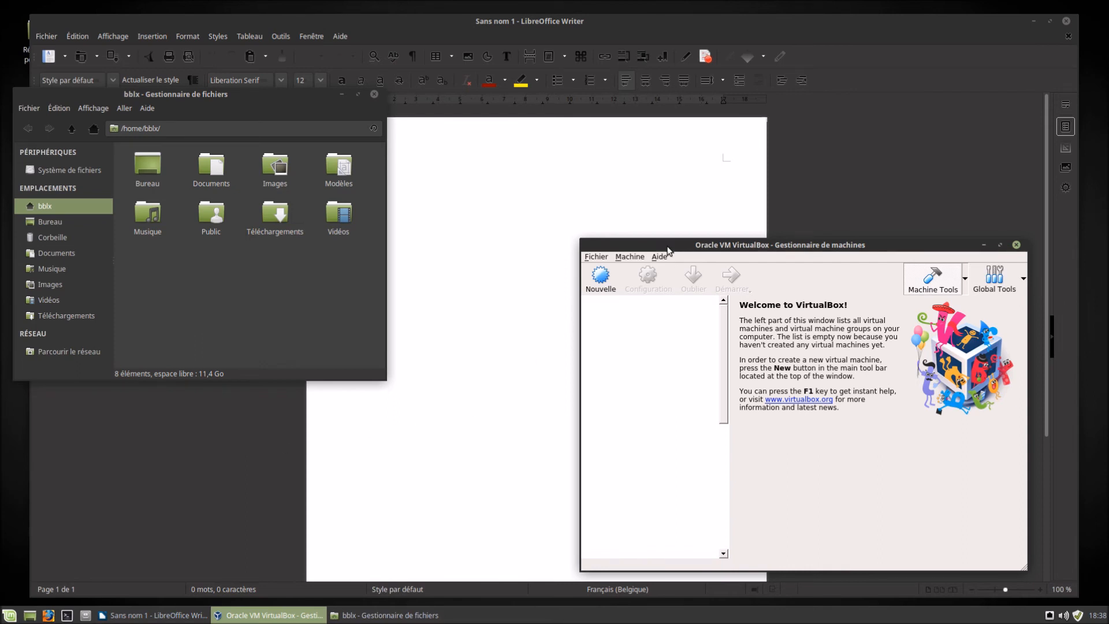
{"action": "left_click_drag", "start_coordinate": [668, 249], "coordinate": [662, 219]}
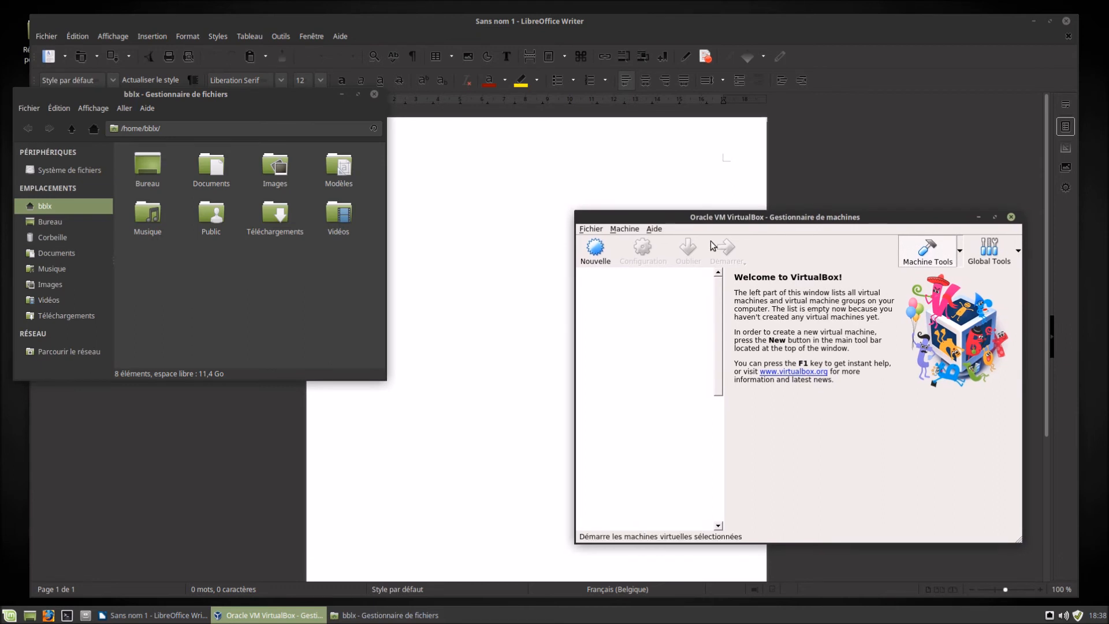
{"action": "left_click", "coordinate": [374, 95]}
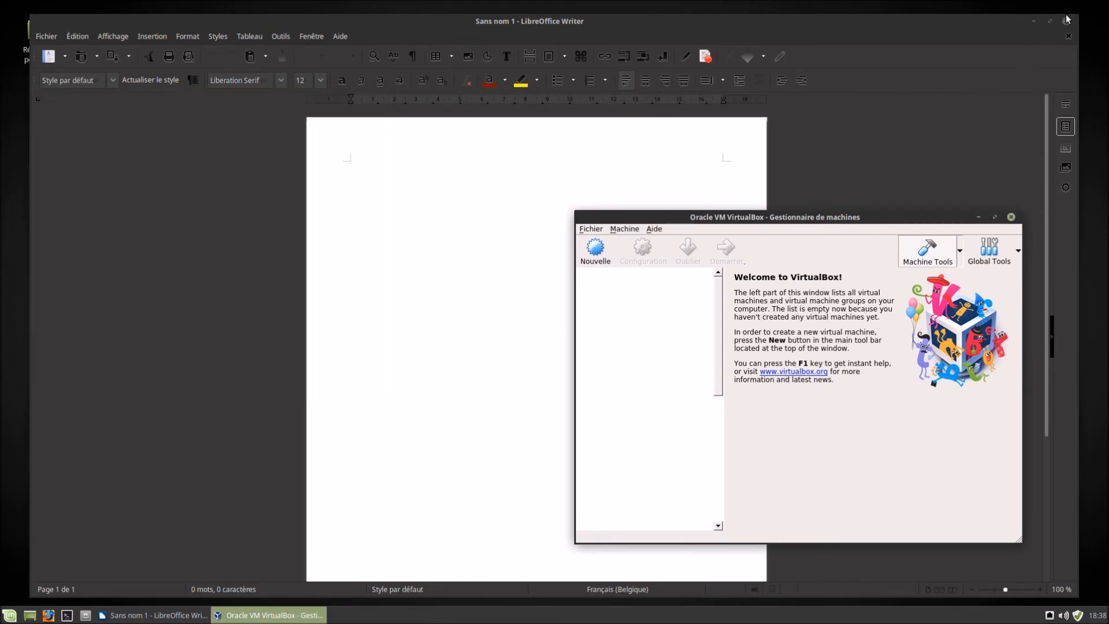
Open the file manager beside the VirtualBox manager and launch the GIMP image editor from the graphics applications
{"action": "left_click", "coordinate": [87, 616]}
{"action": "left_click_drag", "start_coordinate": [657, 163], "coordinate": [340, 273]}
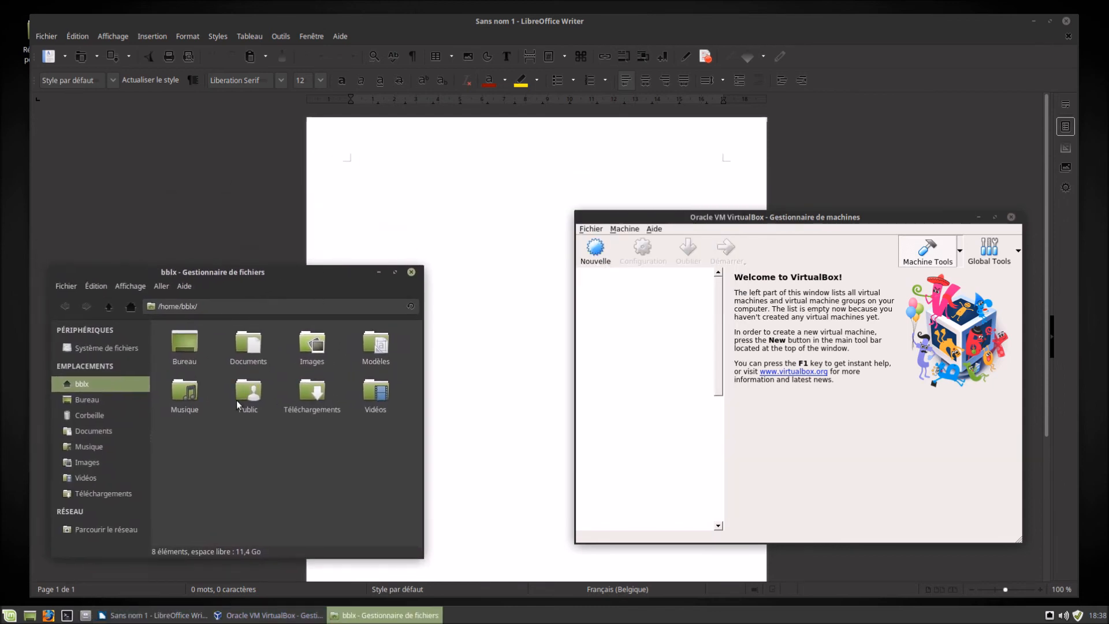
{"action": "left_click", "coordinate": [10, 616]}
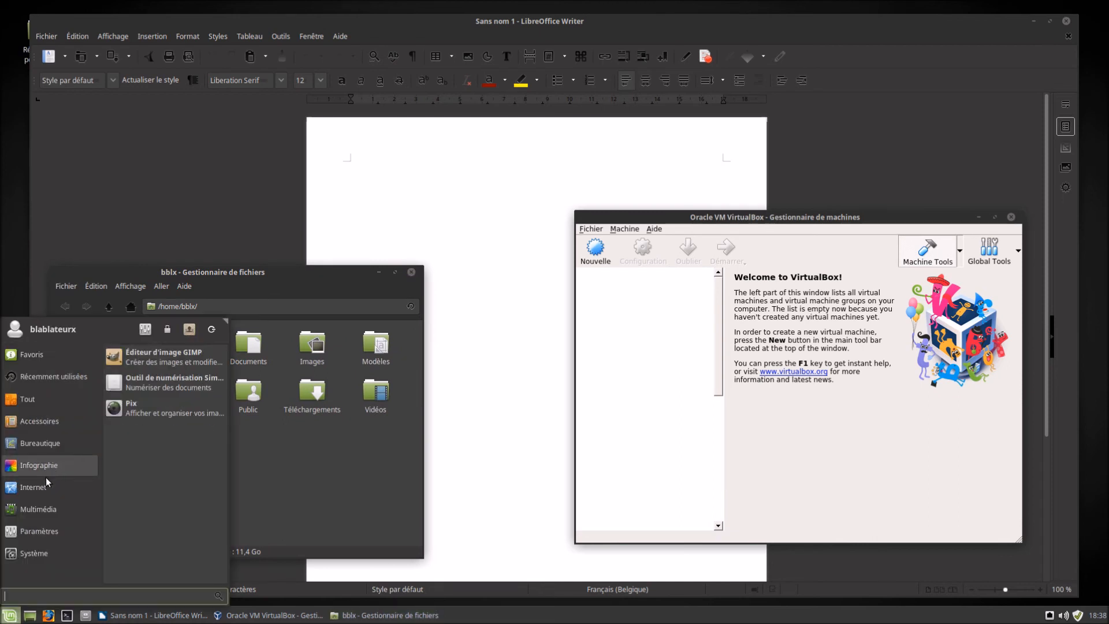
{"action": "mouse_move", "coordinate": [44, 488]}
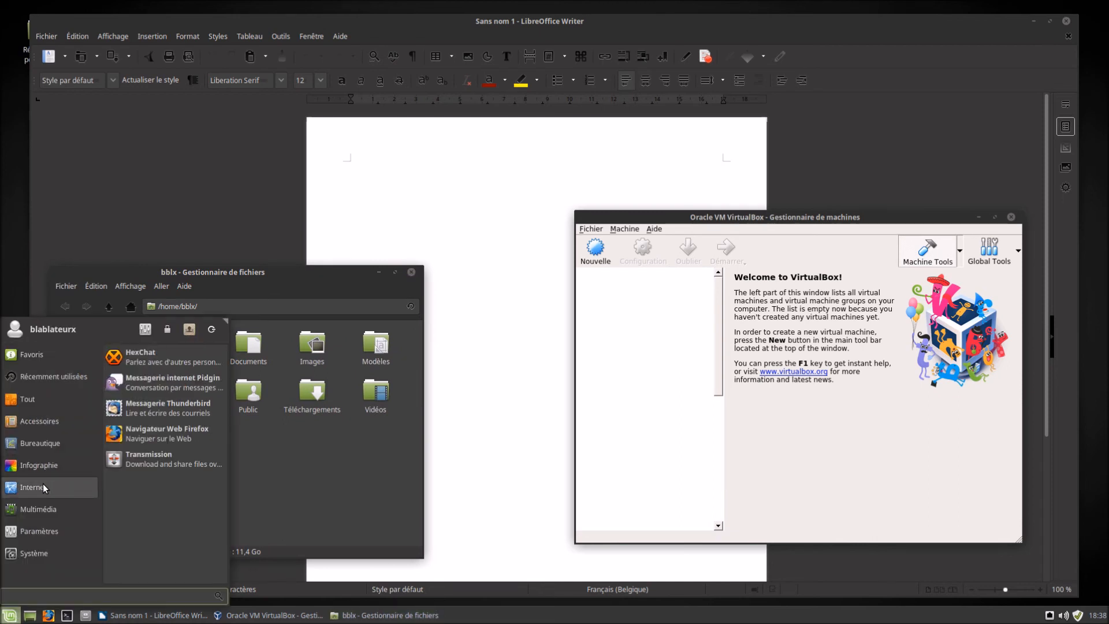
{"action": "mouse_move", "coordinate": [40, 466]}
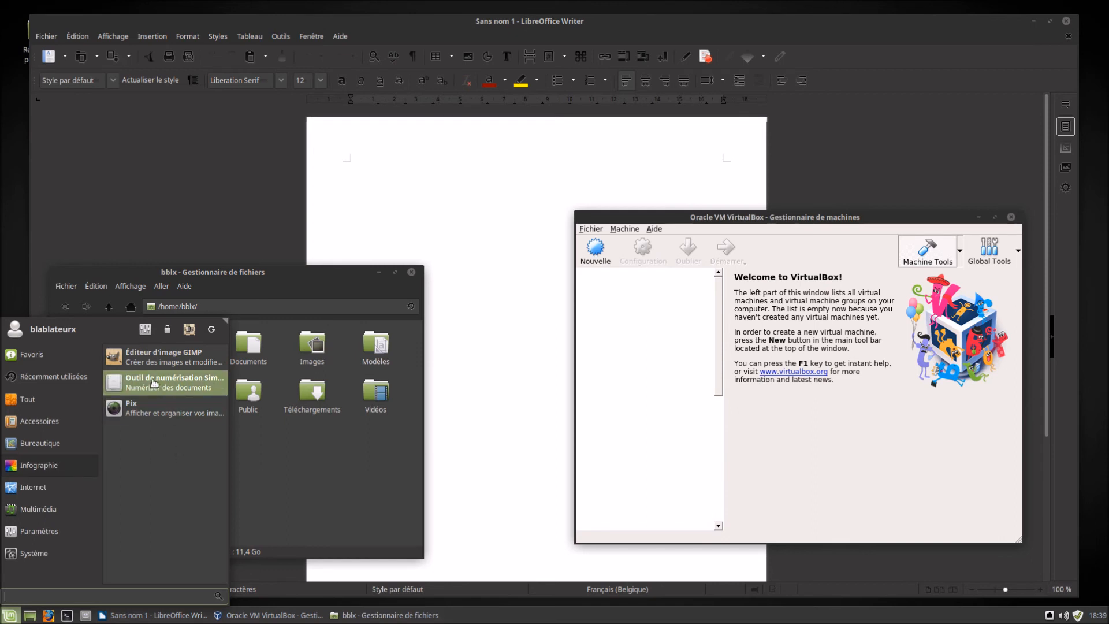
{"action": "left_click", "coordinate": [165, 355]}
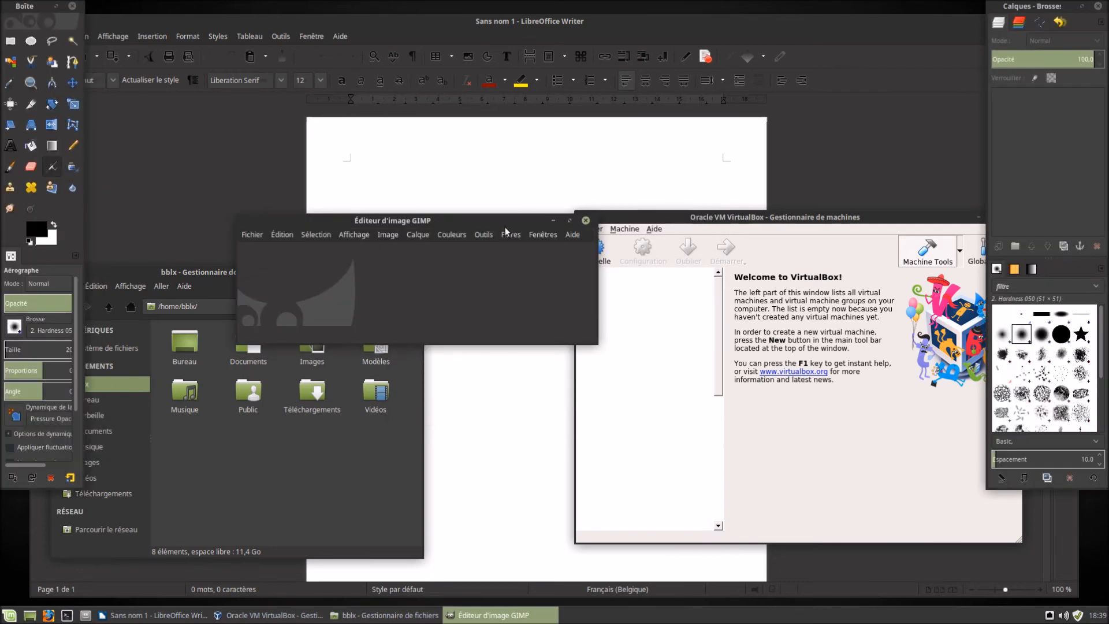
Switch GIMP to single-window mode, move its window higher, and bring the VirtualBox manager in front of it
{"action": "left_click", "coordinate": [546, 233]}
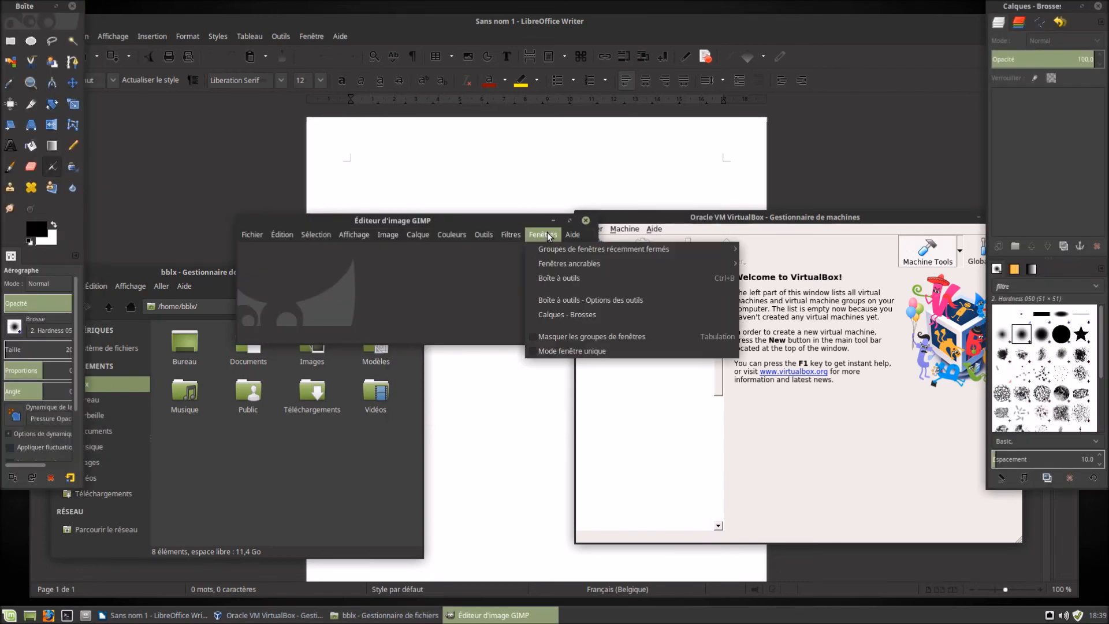
{"action": "left_click", "coordinate": [573, 351]}
{"action": "left_click_drag", "start_coordinate": [597, 152], "coordinate": [556, 65]}
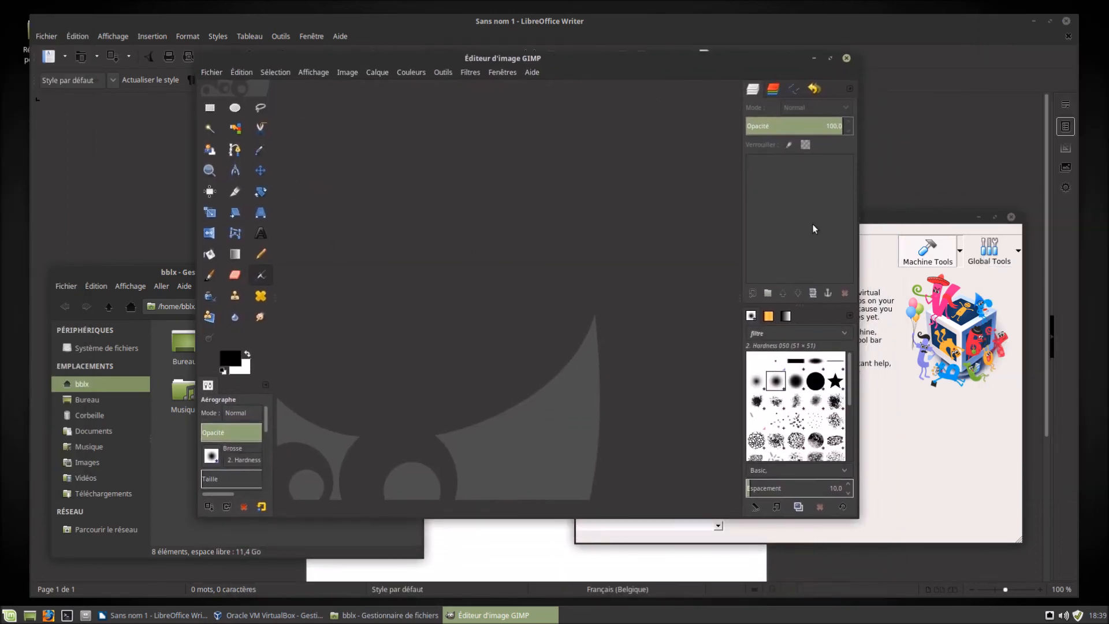
{"action": "left_click", "coordinate": [268, 614]}
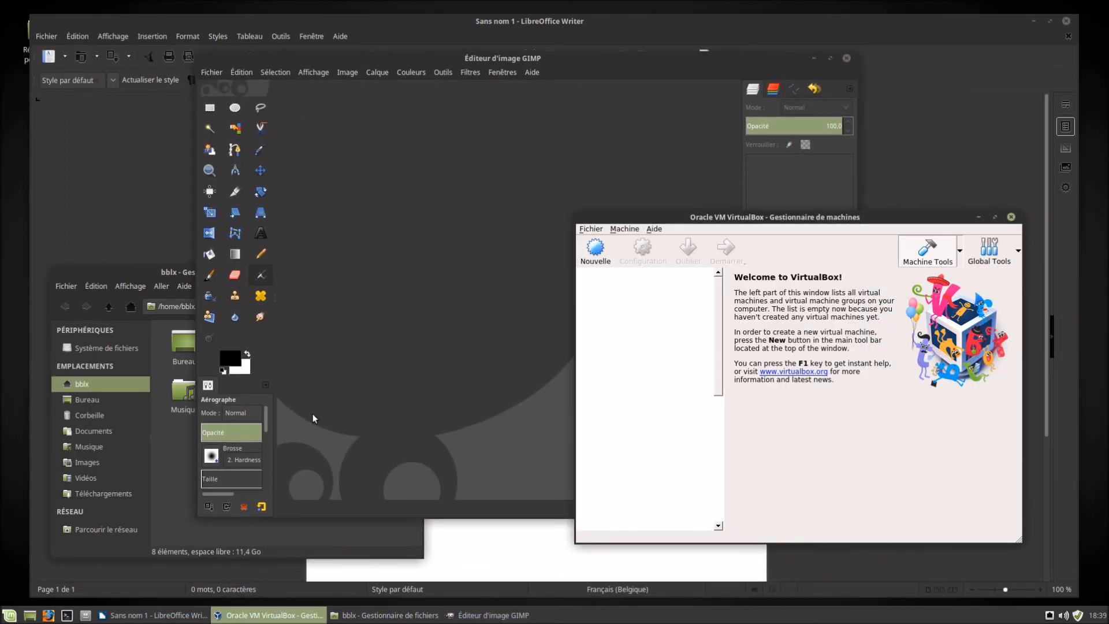
Open the desktop's appearance settings beside the VirtualBox manager and apply the Mint-X style
{"action": "left_click", "coordinate": [9, 615]}
{"action": "left_click", "coordinate": [146, 328]}
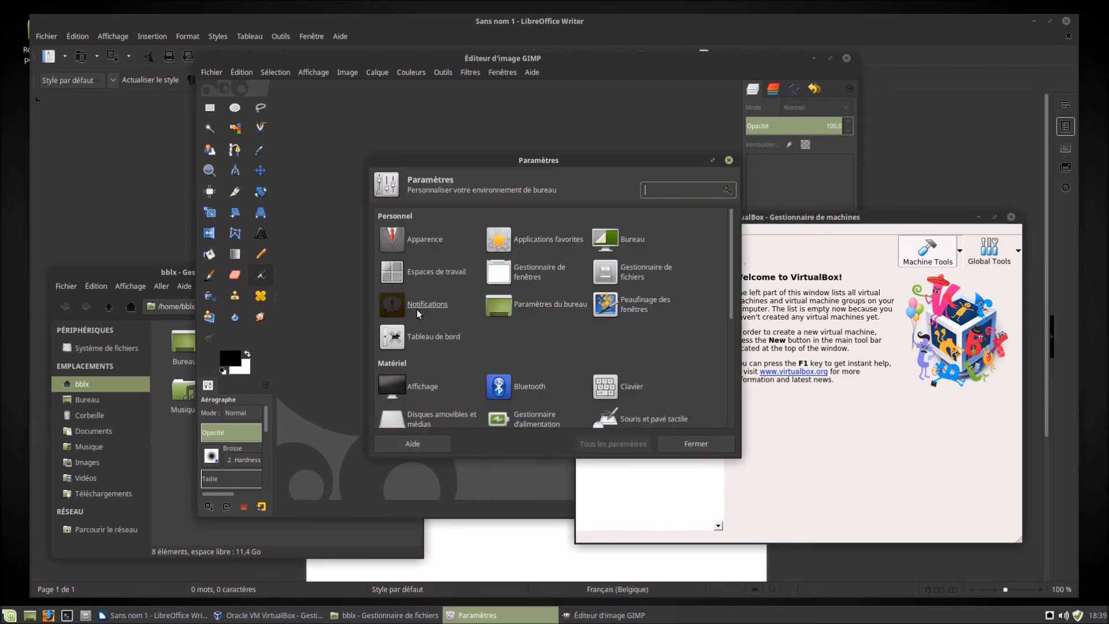
{"action": "left_click", "coordinate": [398, 240]}
{"action": "left_click_drag", "start_coordinate": [569, 175], "coordinate": [388, 203]}
{"action": "scroll", "coordinate": [326, 335], "scroll_direction": "up", "scroll_amount": 5}
{"action": "scroll", "coordinate": [326, 338], "scroll_direction": "up", "scroll_amount": 1}
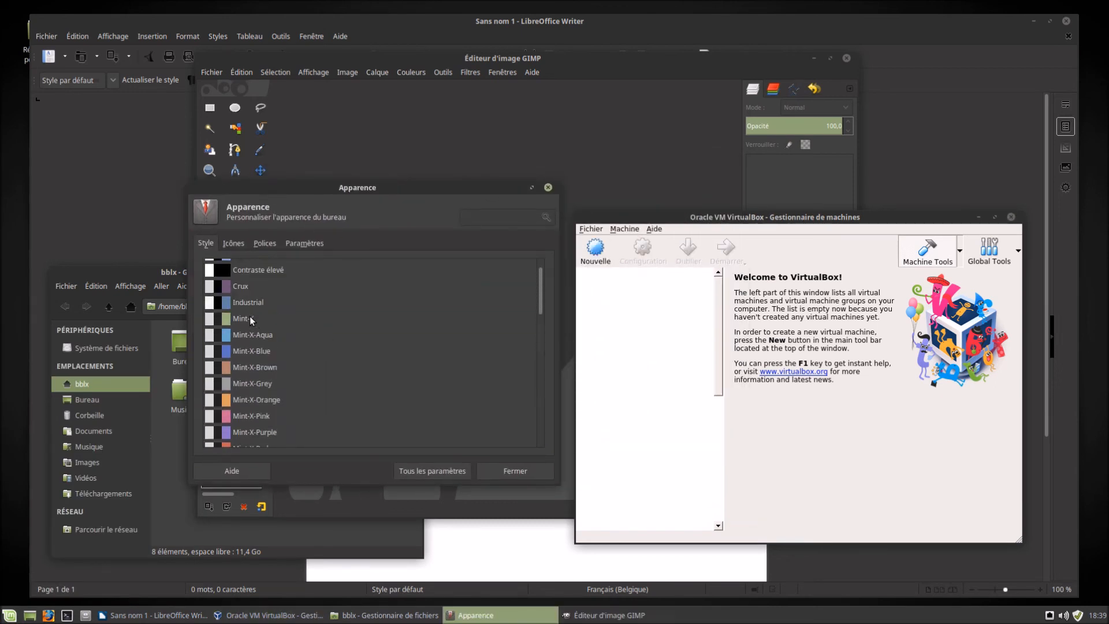
{"action": "left_click", "coordinate": [250, 318]}
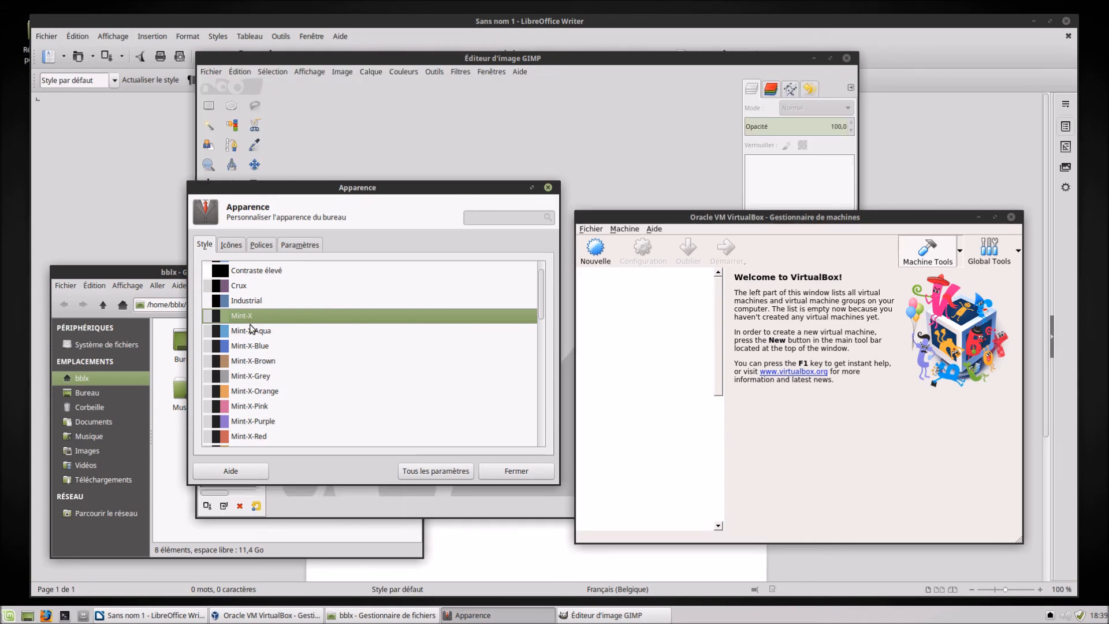
Compare how the menus of the VirtualBox manager and GIMP are rendered under the Mint-X style
{"action": "left_click", "coordinate": [592, 229]}
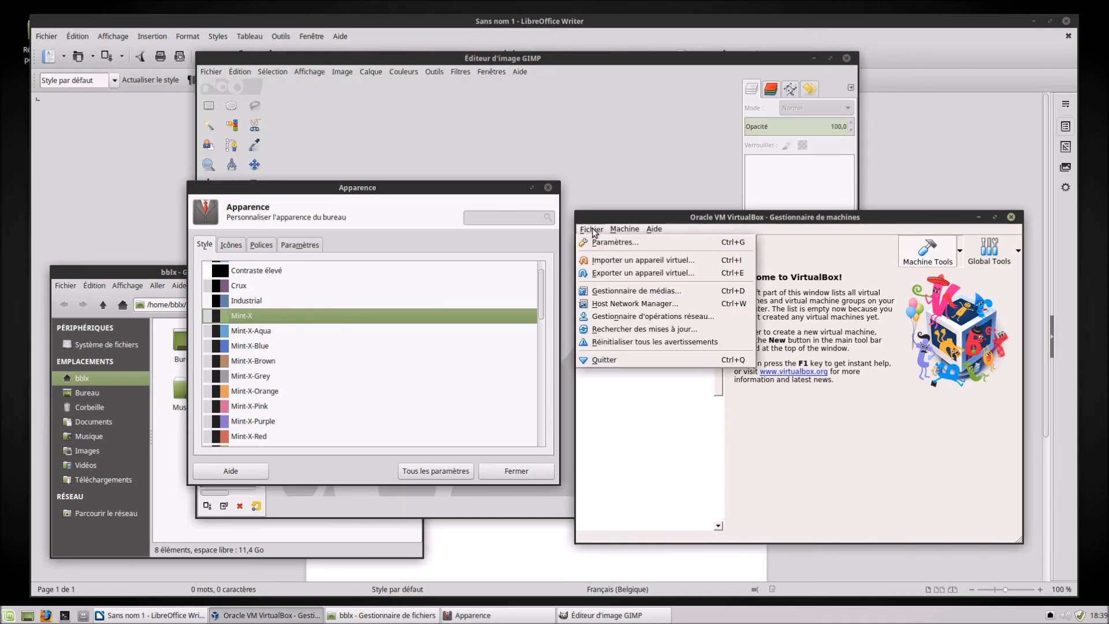
{"action": "left_click", "coordinate": [592, 229]}
{"action": "left_click_drag", "start_coordinate": [445, 191], "coordinate": [399, 200]}
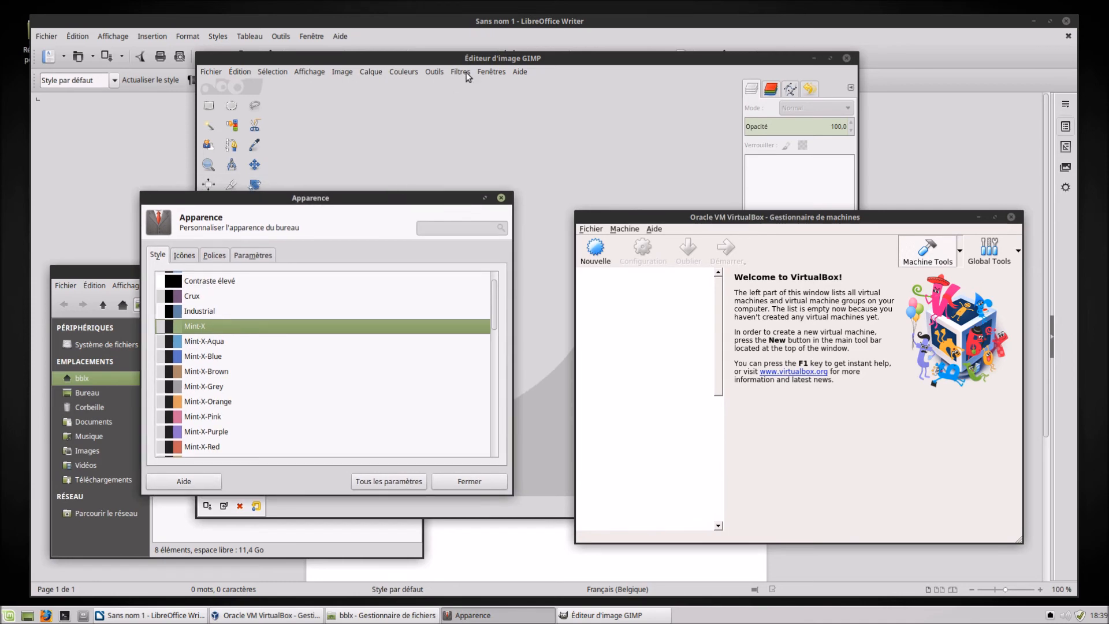
{"action": "left_click", "coordinate": [462, 71]}
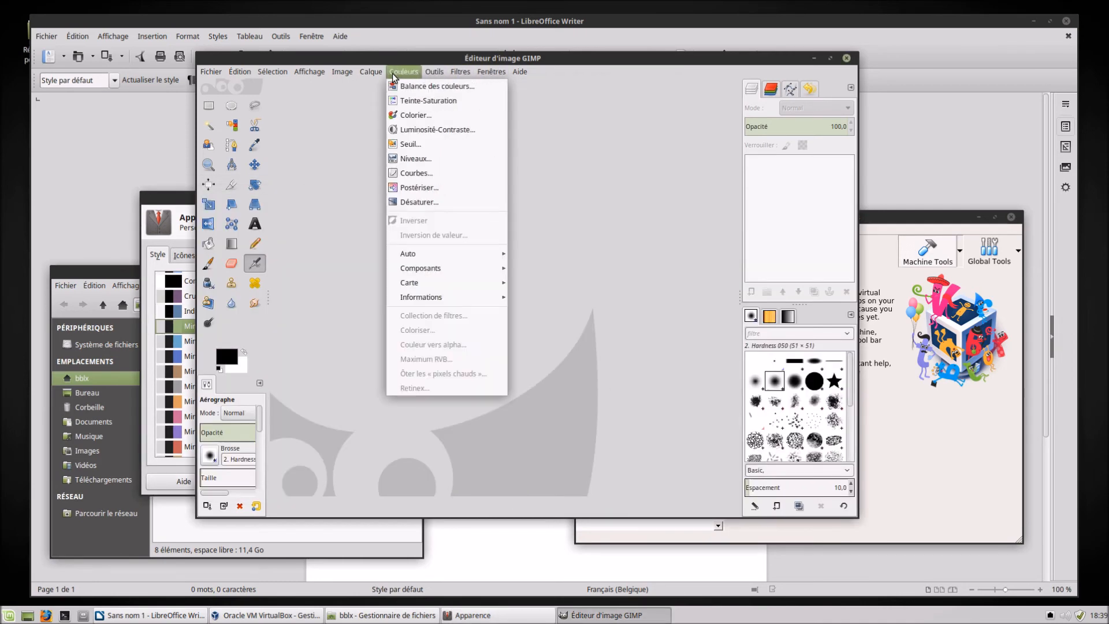
{"action": "mouse_move", "coordinate": [519, 71]}
{"action": "left_click", "coordinate": [613, 58]}
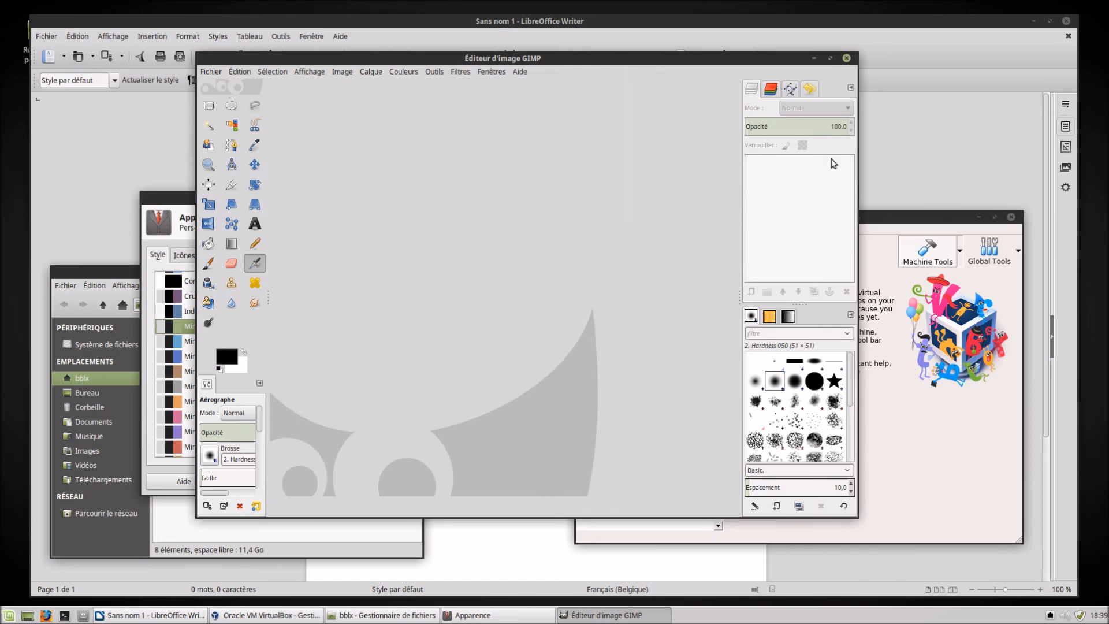
{"action": "left_click", "coordinate": [884, 218]}
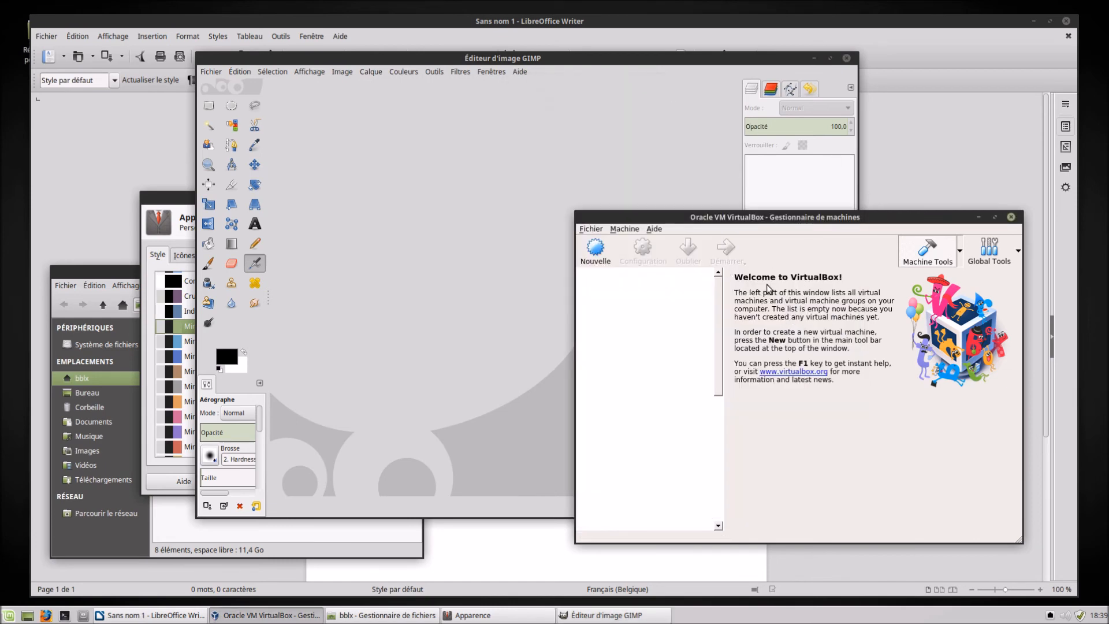
{"action": "left_click", "coordinate": [657, 229]}
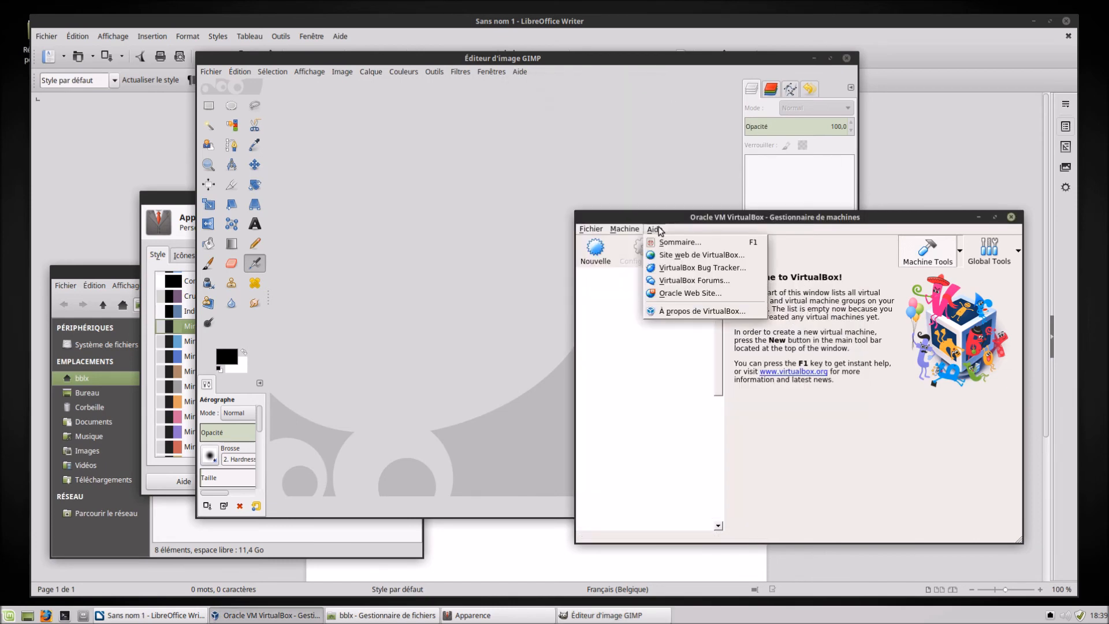
{"action": "mouse_move", "coordinate": [643, 231]}
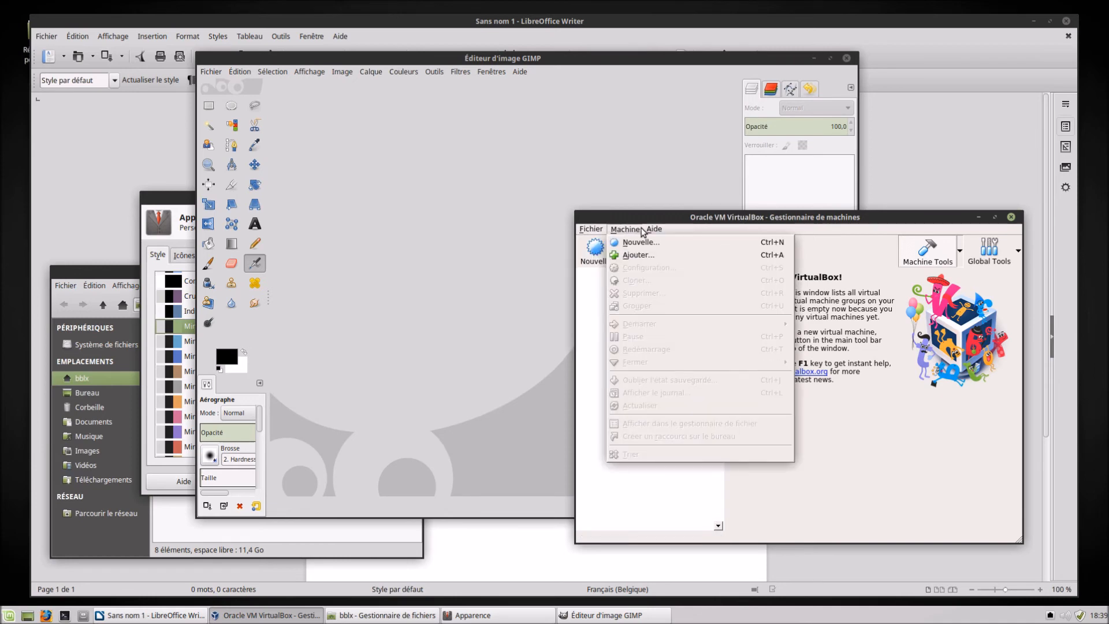
{"action": "left_click", "coordinate": [880, 220]}
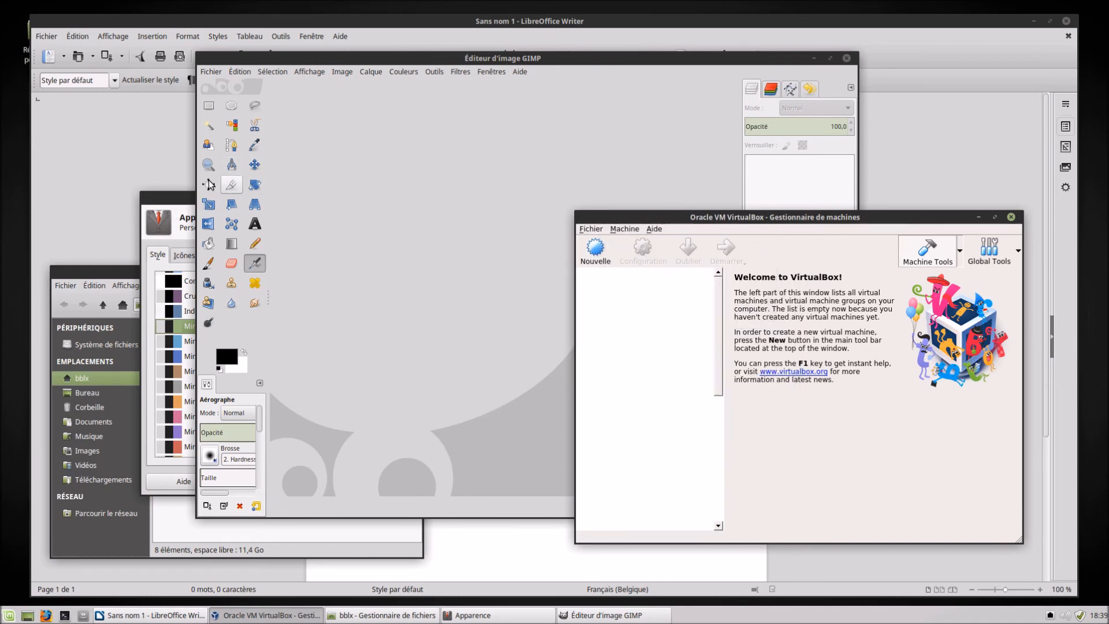
Bring the appearance settings forward and try the Mint-X-Aqua, Mint-X-Blue, Mint-X-Brown and Mint-X-Orange styles
{"action": "left_click", "coordinate": [185, 196]}
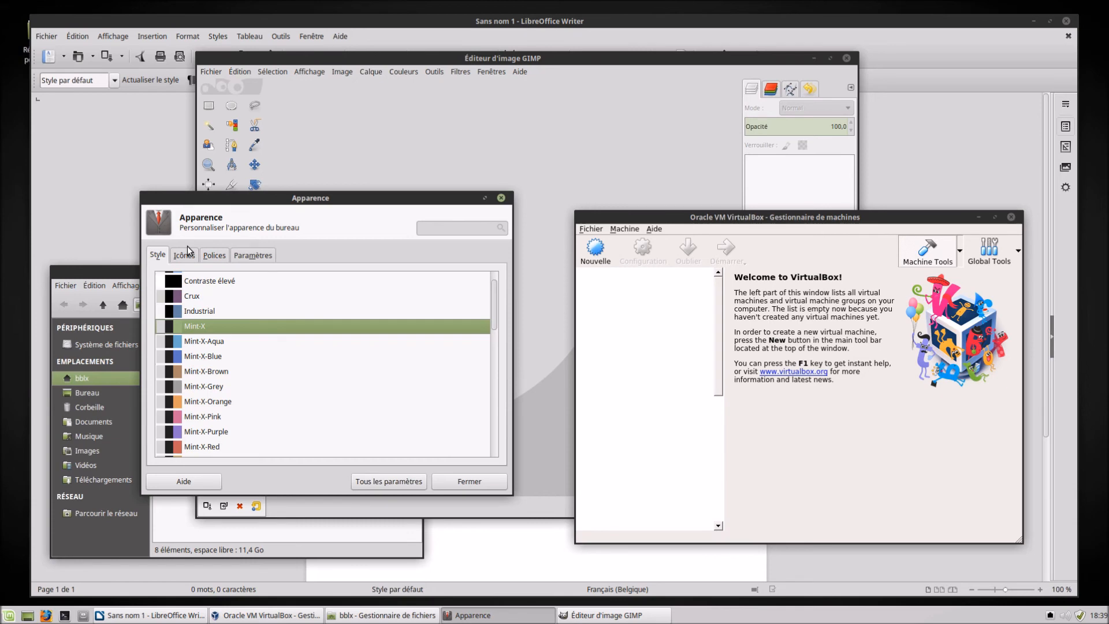
{"action": "left_click", "coordinate": [218, 340]}
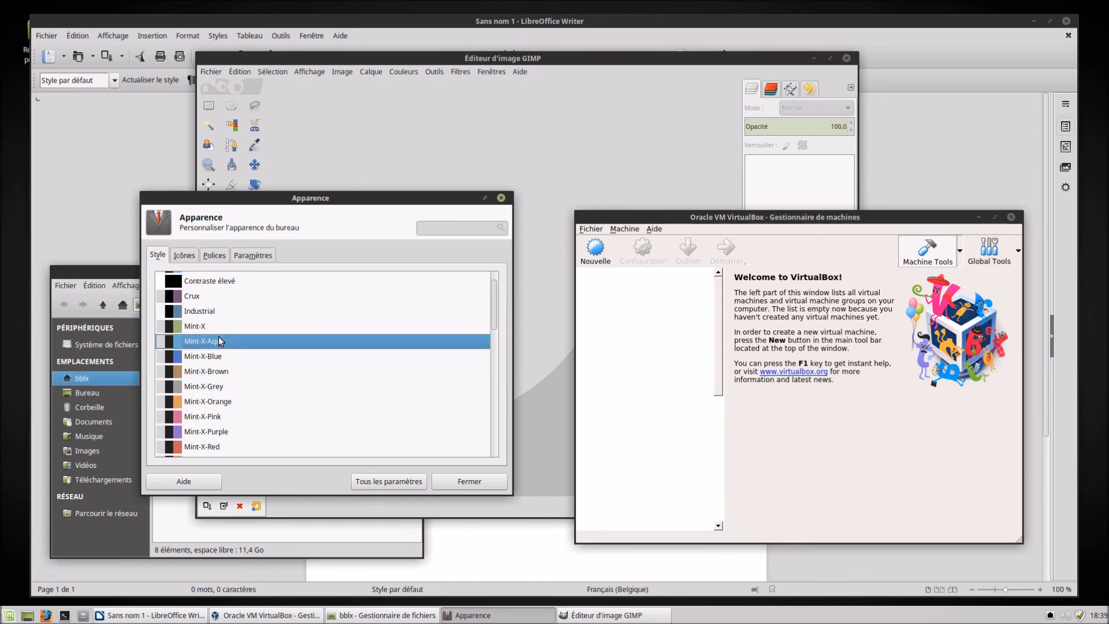
{"action": "left_click", "coordinate": [217, 361]}
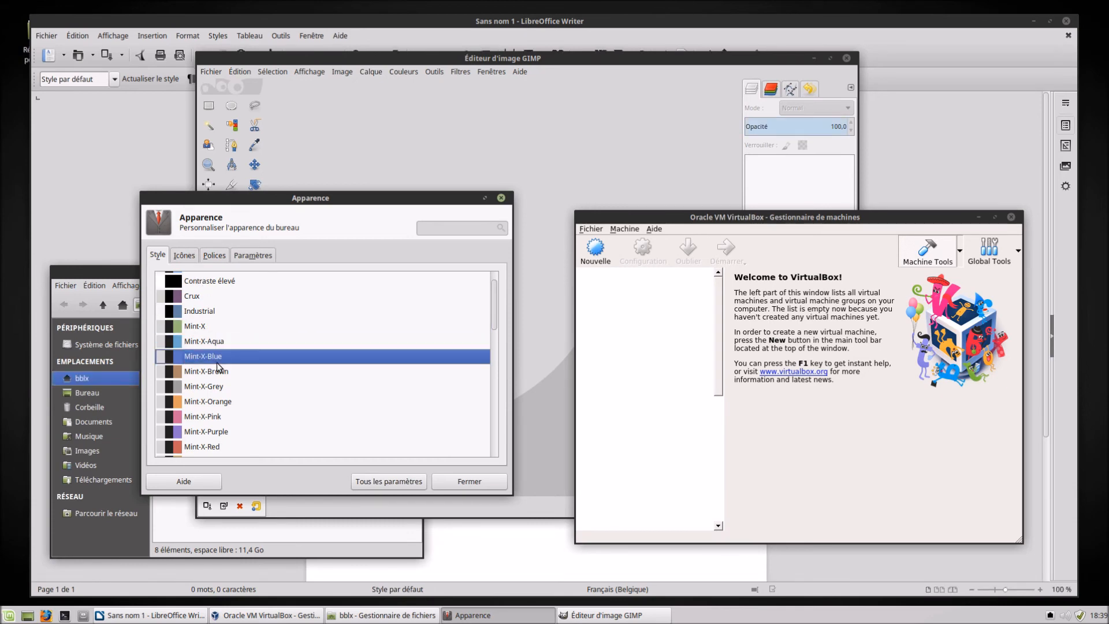
{"action": "left_click", "coordinate": [218, 371]}
{"action": "left_click", "coordinate": [217, 405]}
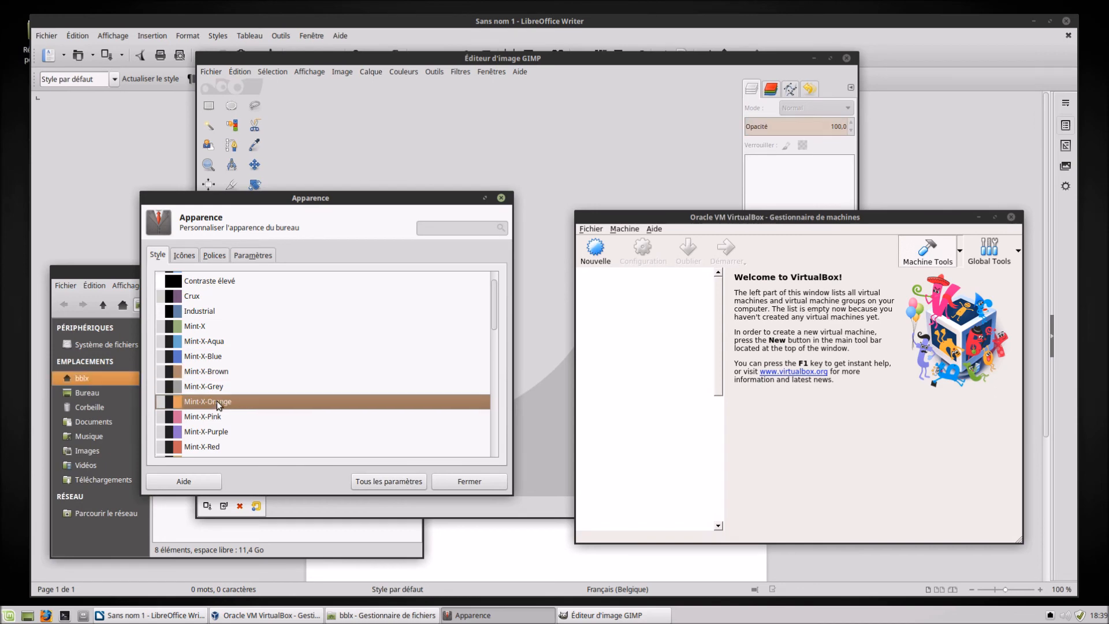
Try the Mint-Y-Darker and Mint-Y-Dark desktop styles
{"action": "scroll", "coordinate": [219, 427], "scroll_direction": "down", "scroll_amount": 3}
{"action": "left_click", "coordinate": [194, 413]}
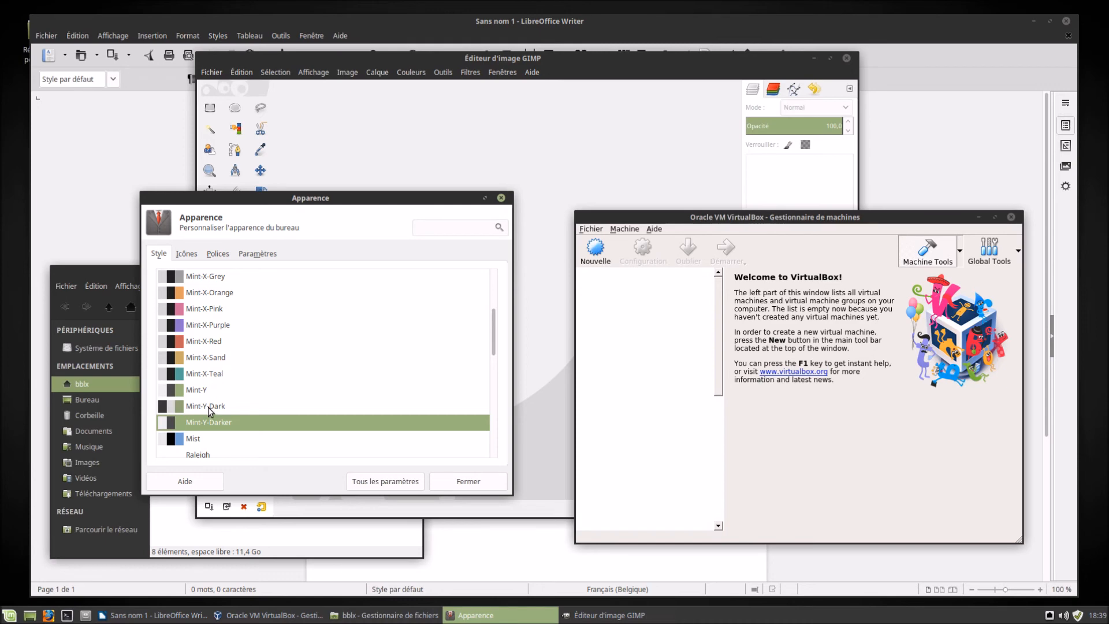
{"action": "left_click", "coordinate": [208, 406]}
Go through the Xfce-4.2, Xfce-4.6 and Xfce-stellar styles, leaving Xfce-stellar applied, and move the VirtualBox manager lower
{"action": "scroll", "coordinate": [208, 407], "scroll_direction": "down", "scroll_amount": 3}
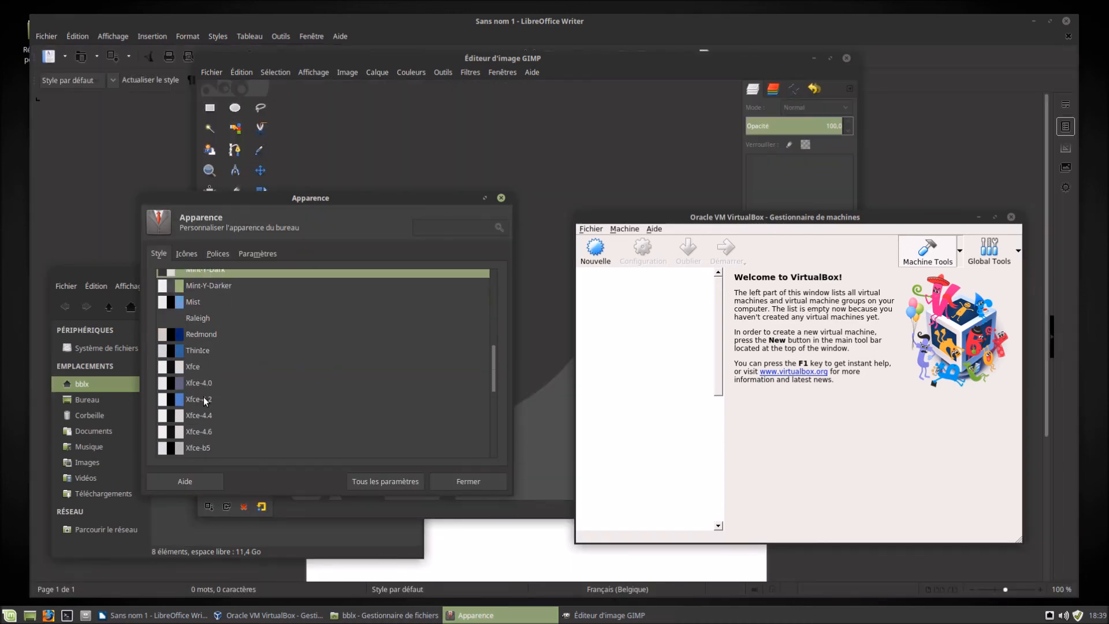
{"action": "left_click", "coordinate": [203, 399]}
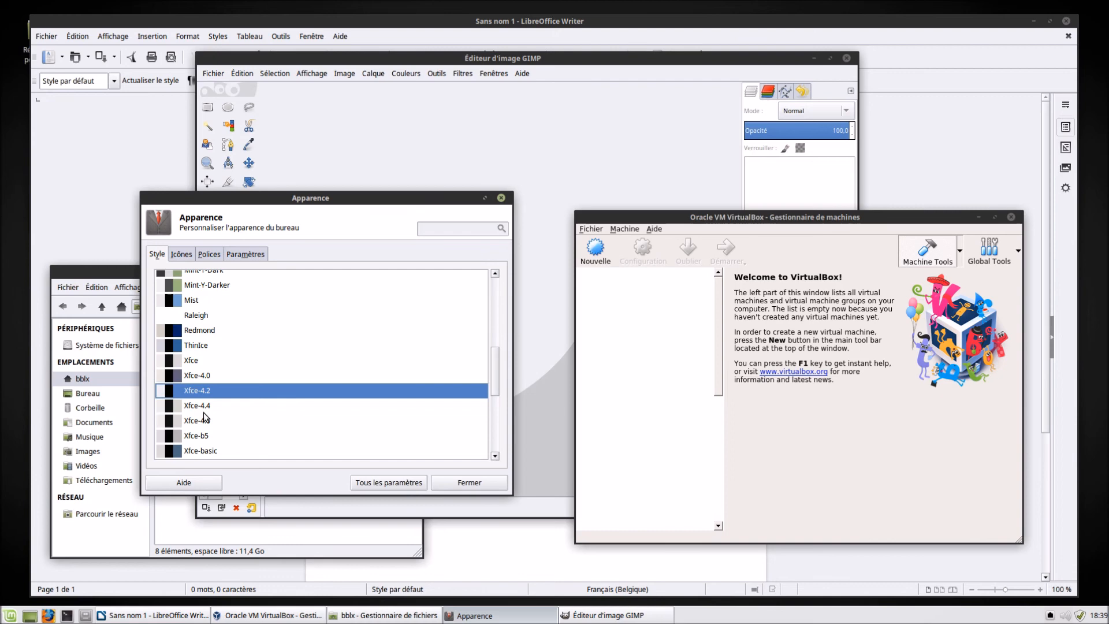
{"action": "left_click", "coordinate": [207, 423]}
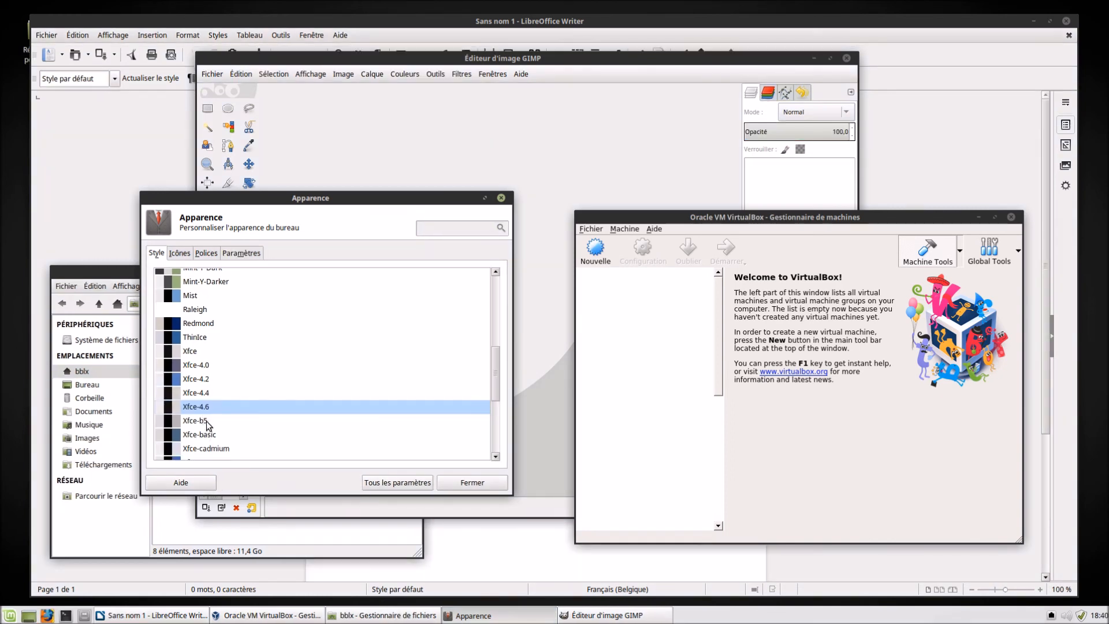
{"action": "scroll", "coordinate": [208, 425], "scroll_direction": "down", "scroll_amount": 3}
{"action": "left_click", "coordinate": [205, 449]}
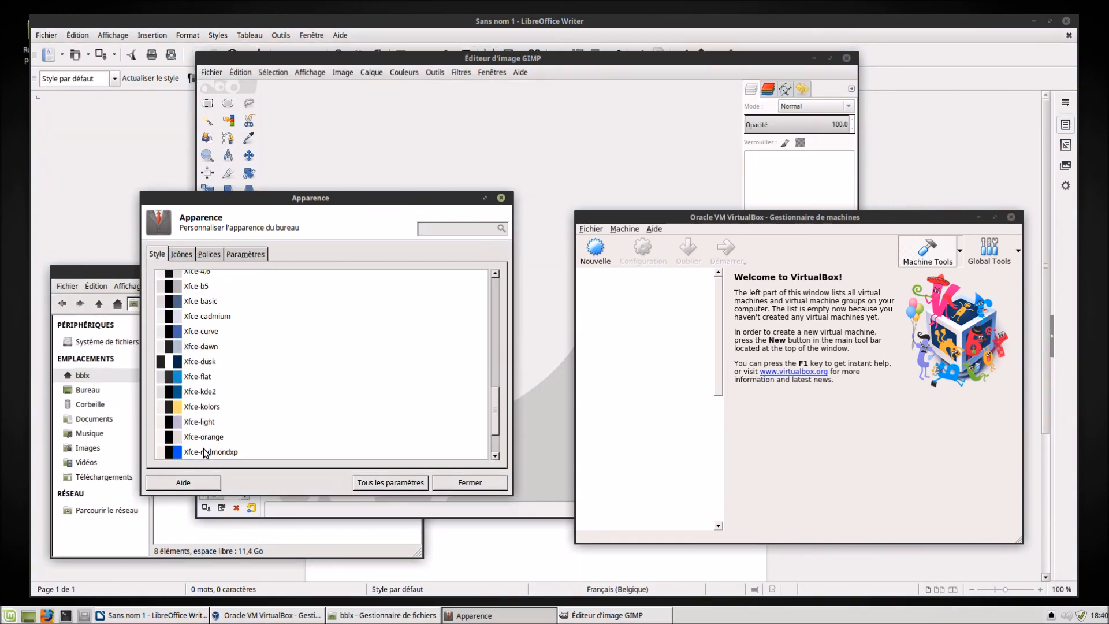
{"action": "left_click", "coordinate": [202, 437]}
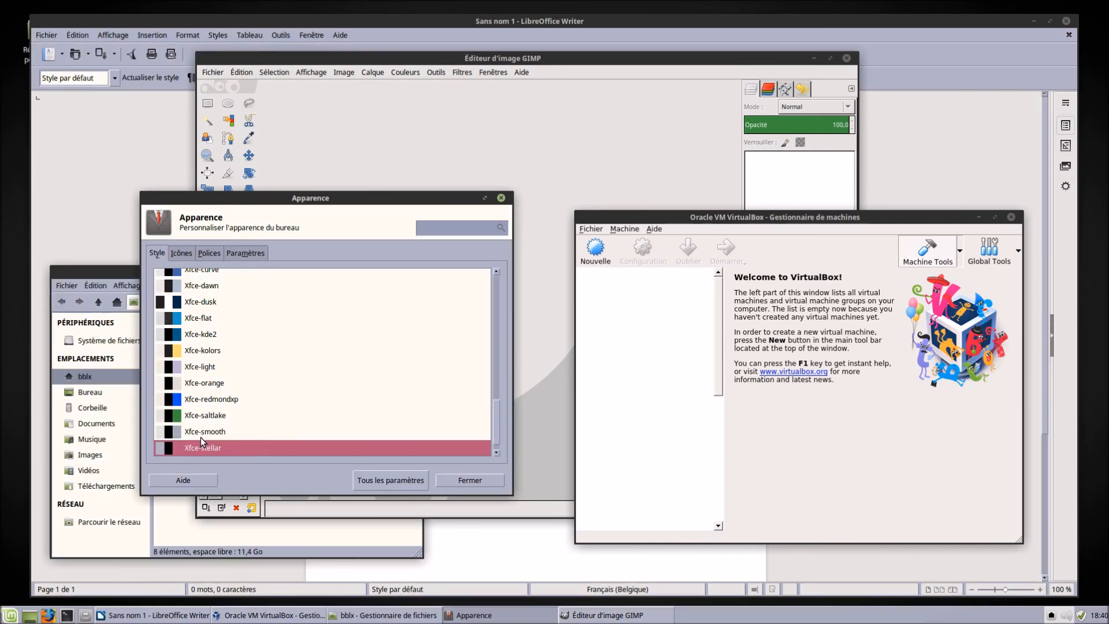
{"action": "left_click_drag", "start_coordinate": [644, 219], "coordinate": [608, 270]}
{"action": "scroll", "coordinate": [268, 364], "scroll_direction": "up", "scroll_amount": 15}
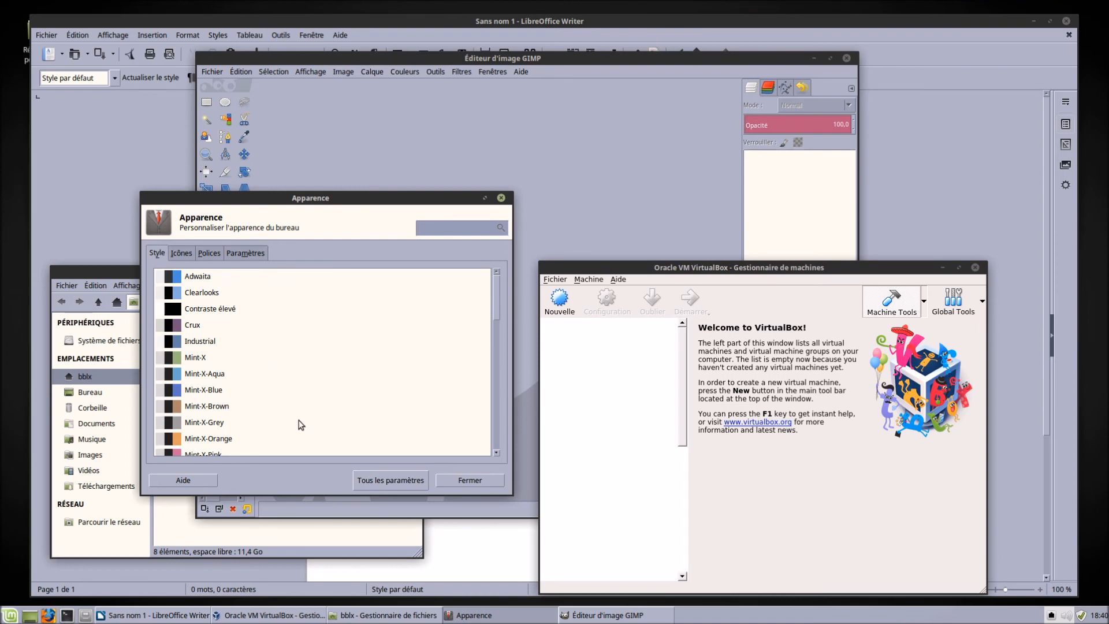
Take the Linux Mint virtual machine out of full screen and switch to the host's VirtualBox manager
{"action": "key", "text": "Control_R+f"}
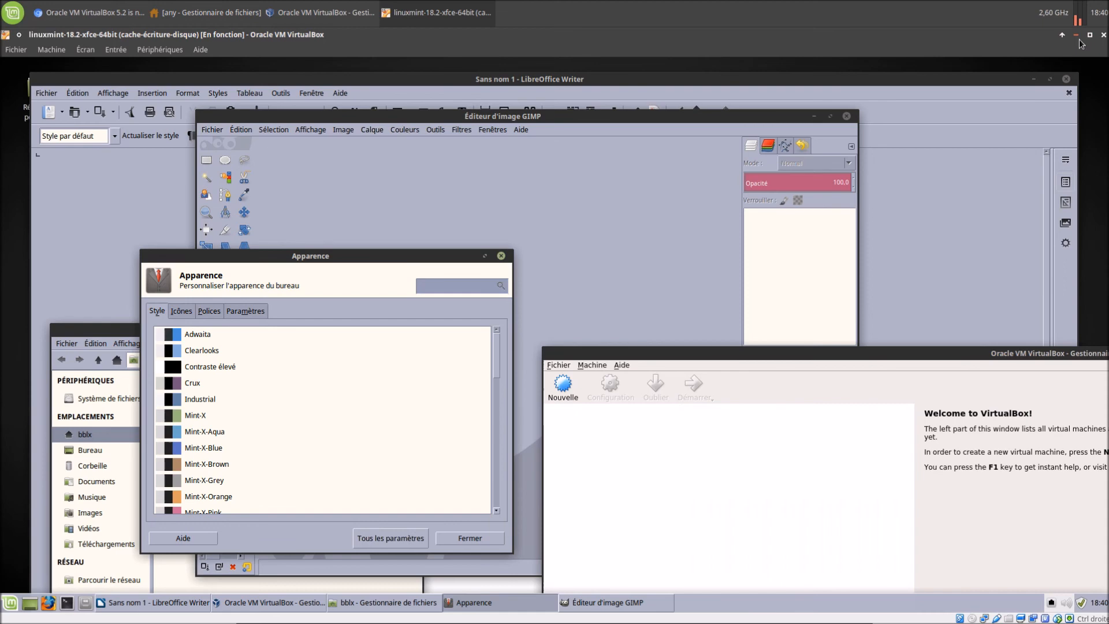
{"action": "left_click", "coordinate": [320, 16]}
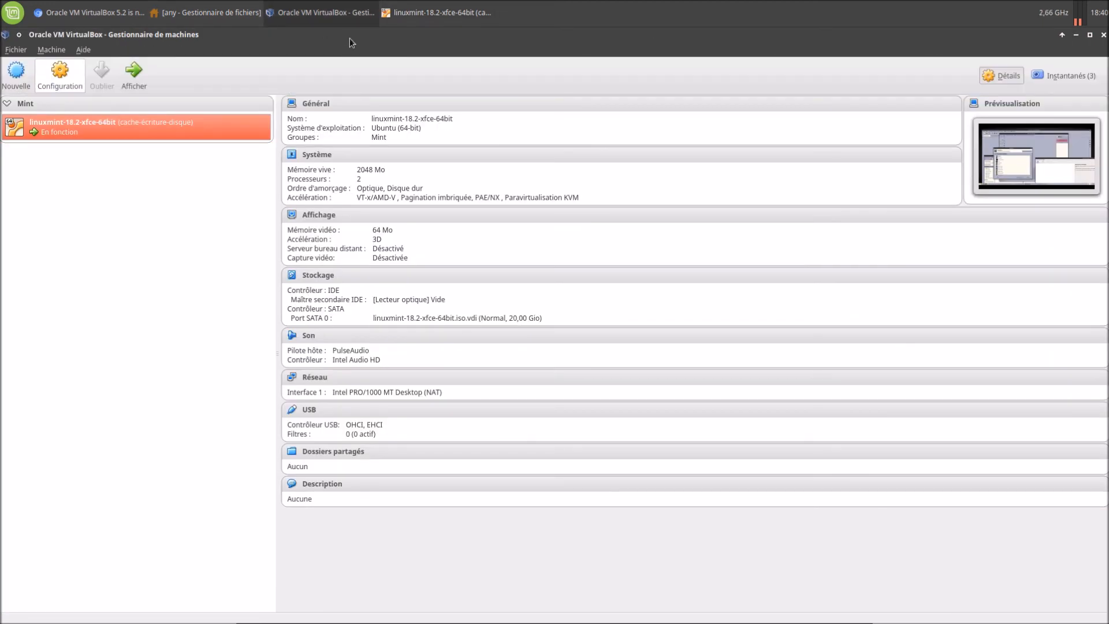
Open the host's desktop settings and show the icon themes in its appearance settings
{"action": "left_click", "coordinate": [12, 13]}
{"action": "left_click", "coordinate": [203, 309]}
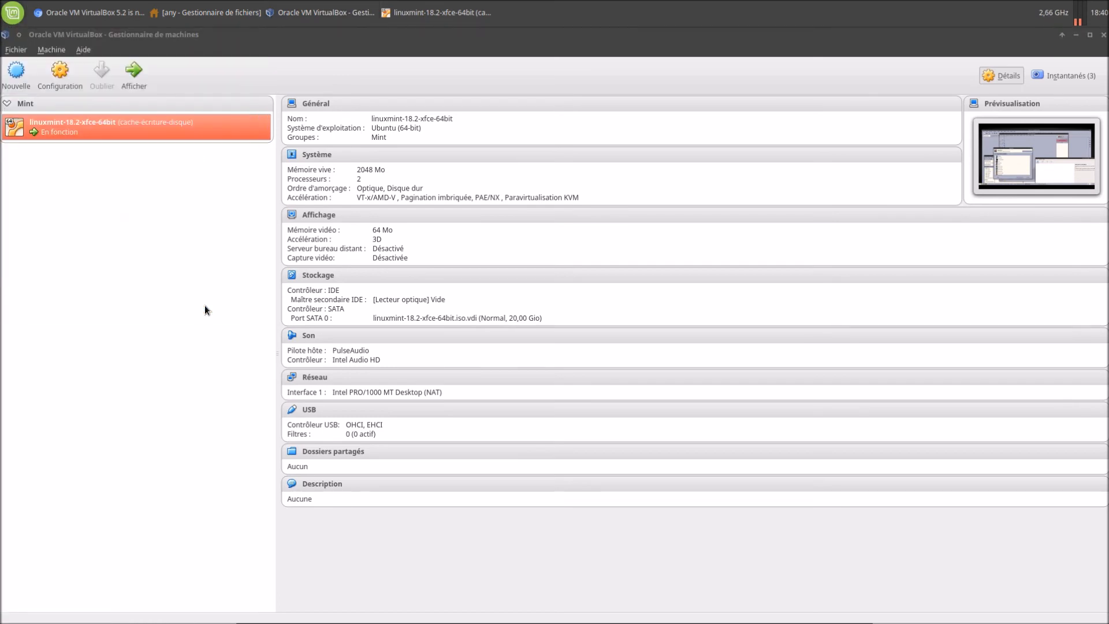
{"action": "left_click_drag", "start_coordinate": [0, 110], "coordinate": [0, 212]}
{"action": "left_click_drag", "start_coordinate": [0, 340], "coordinate": [0, 379]}
{"action": "left_click_drag", "start_coordinate": [0, 35], "coordinate": [464, 34]}
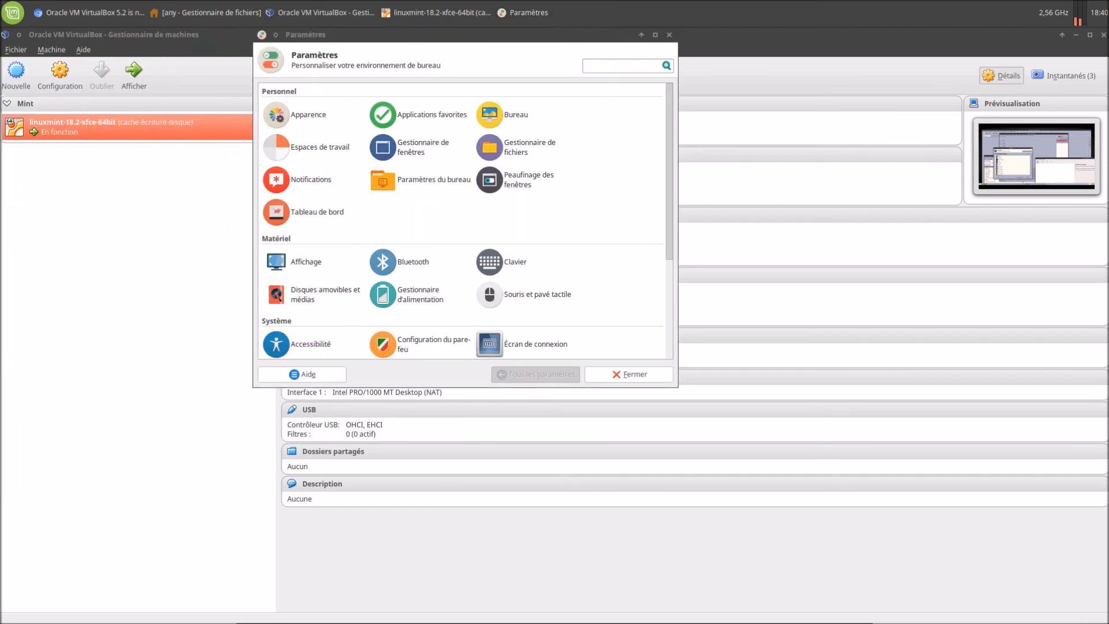
{"action": "left_click", "coordinate": [320, 116]}
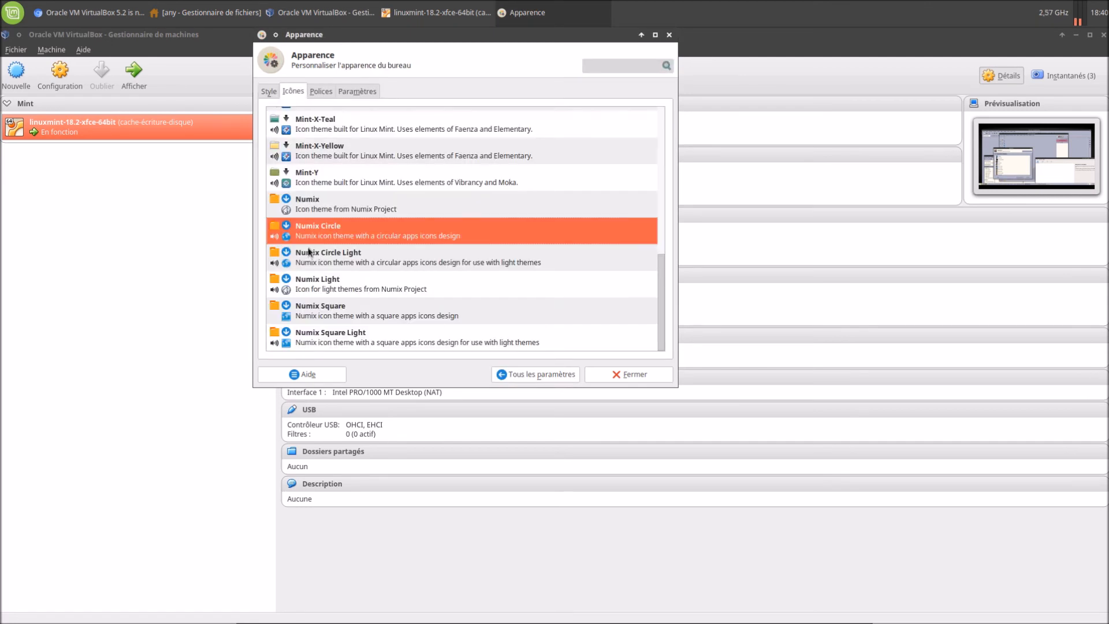
View the host's window manager themes from the full settings list and close the settings window
{"action": "left_click", "coordinate": [531, 375]}
{"action": "left_click", "coordinate": [427, 146]}
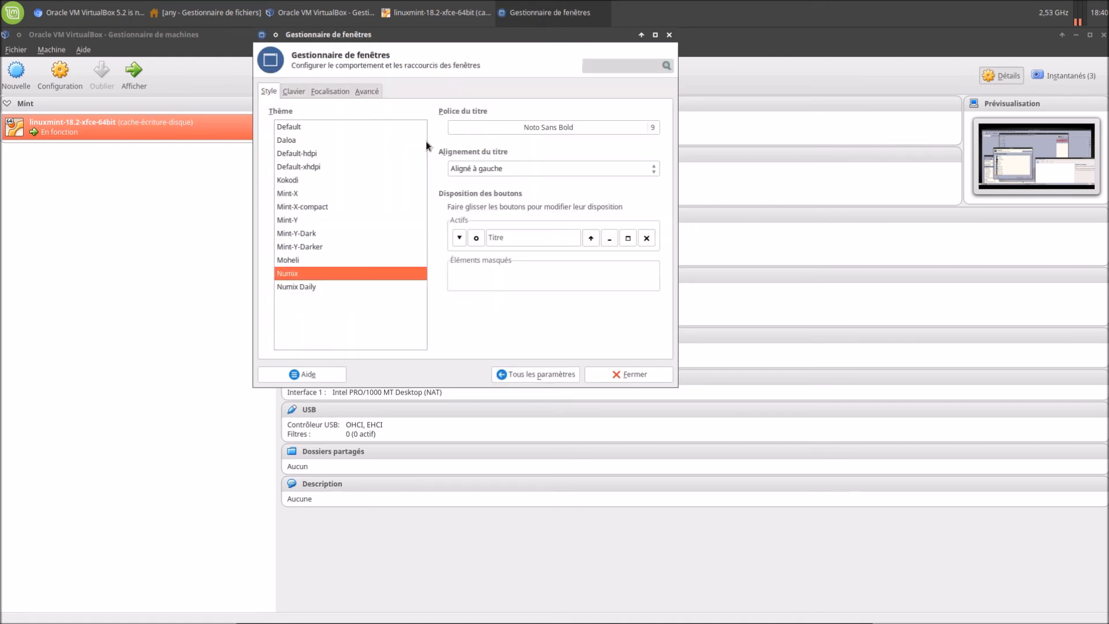
{"action": "left_click", "coordinate": [620, 379]}
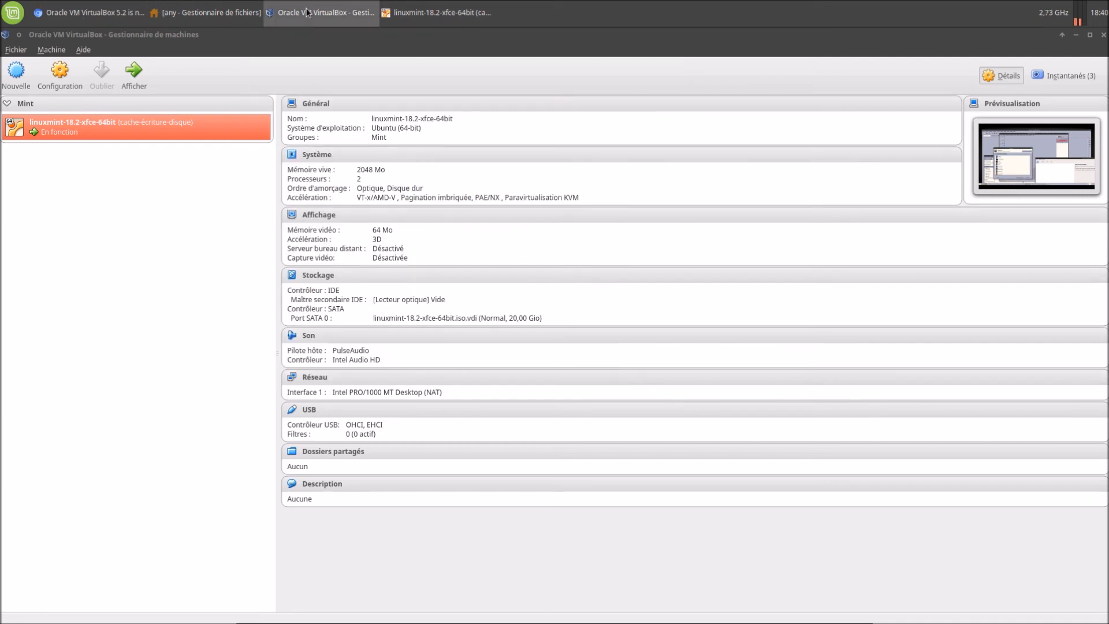
Show the host's file manager as a smaller window over the VirtualBox manager to compare their styling, and close it
{"action": "left_click", "coordinate": [225, 14]}
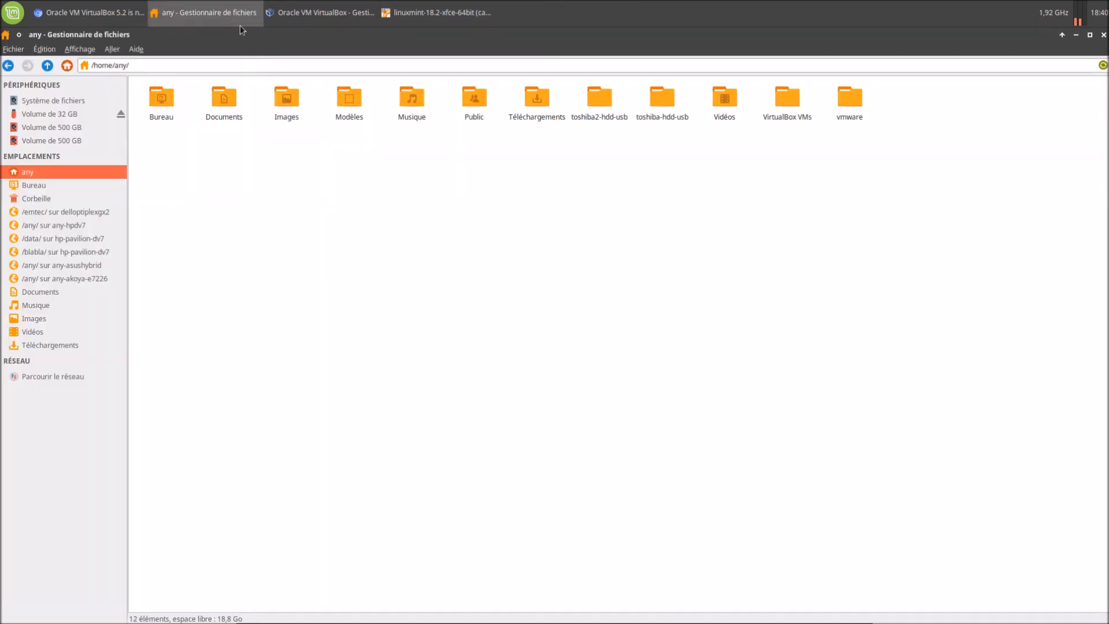
{"action": "double_click", "coordinate": [329, 30]}
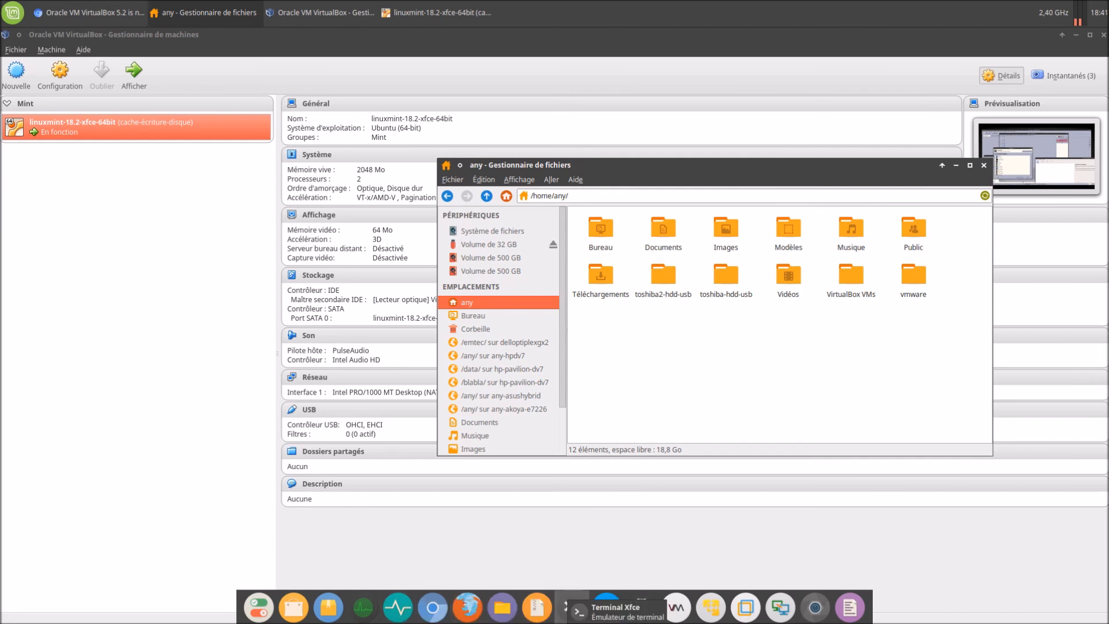
{"action": "left_click_drag", "start_coordinate": [590, 164], "coordinate": [397, 197]}
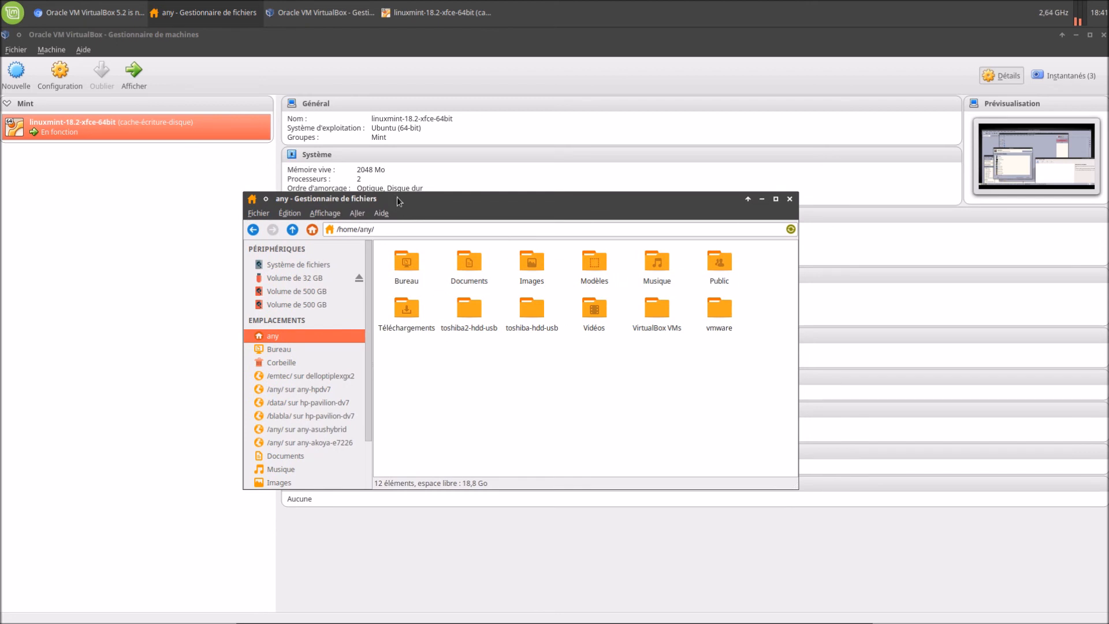
{"action": "left_click", "coordinate": [789, 199]}
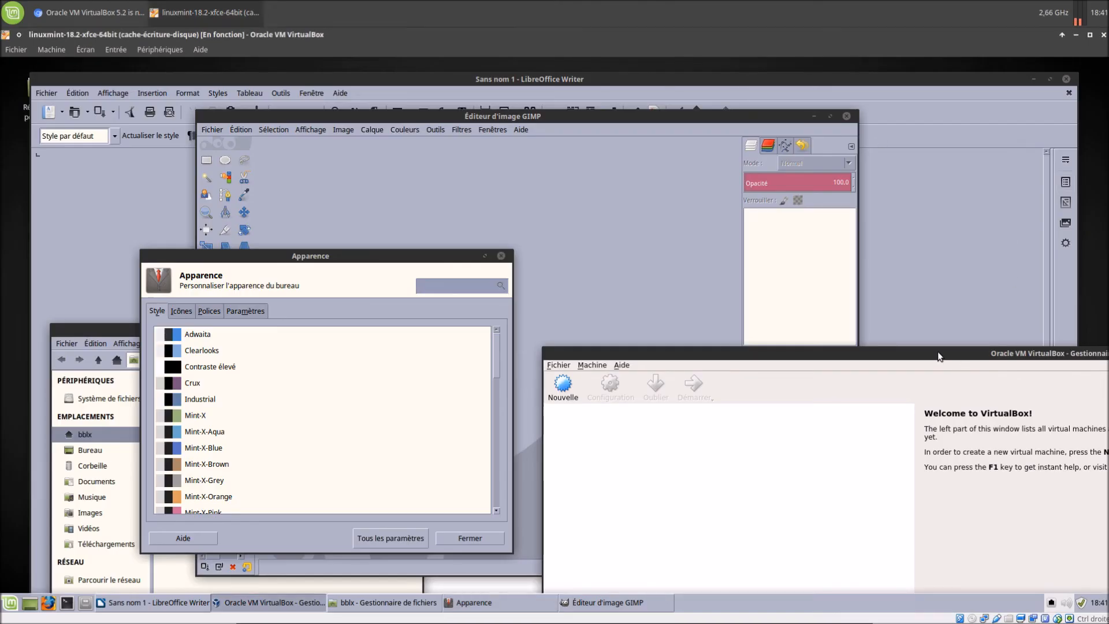
In the Linux Mint guest, close LibreOffice Writer, GIMP, the appearance settings and the file manager
{"action": "left_click_drag", "start_coordinate": [937, 353], "coordinate": [788, 139]}
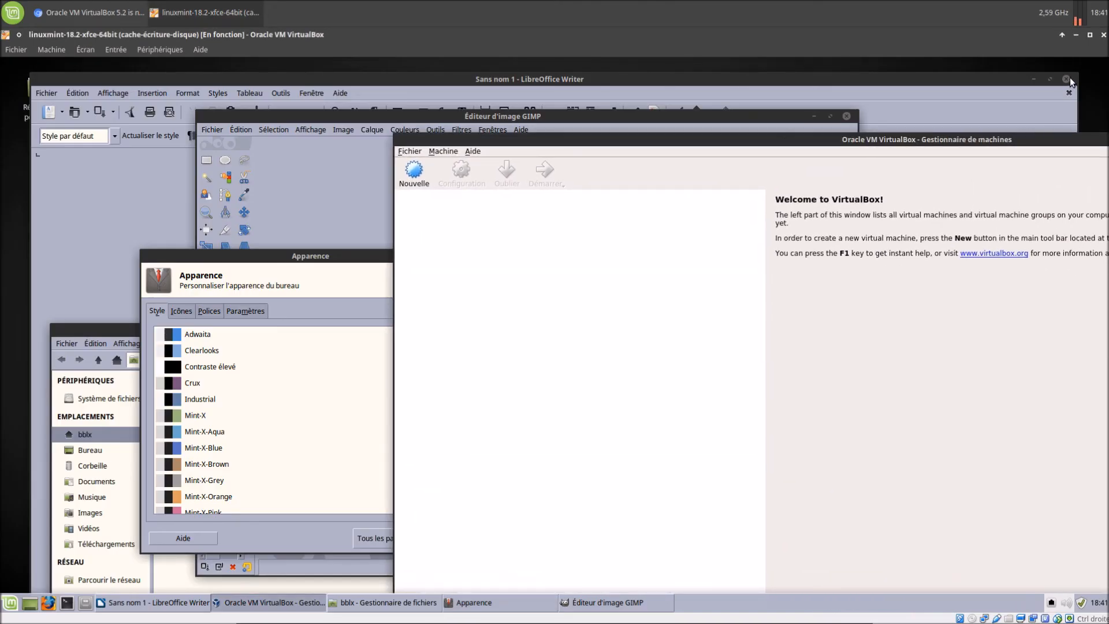
{"action": "left_click", "coordinate": [1067, 79]}
{"action": "left_click", "coordinate": [848, 116]}
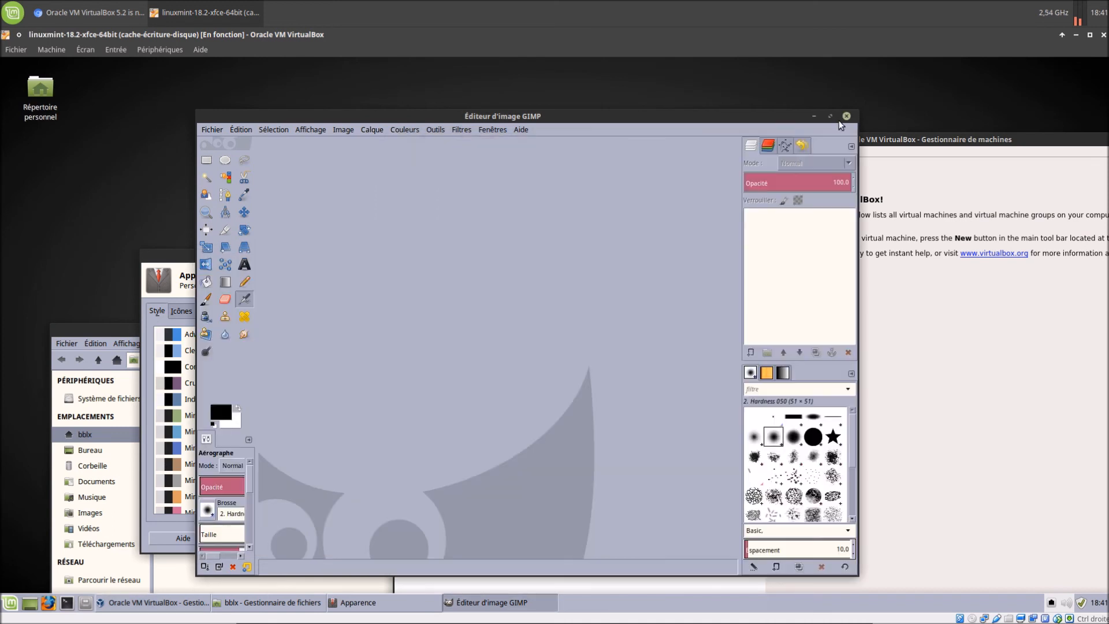
{"action": "left_click_drag", "start_coordinate": [357, 257], "coordinate": [347, 241]}
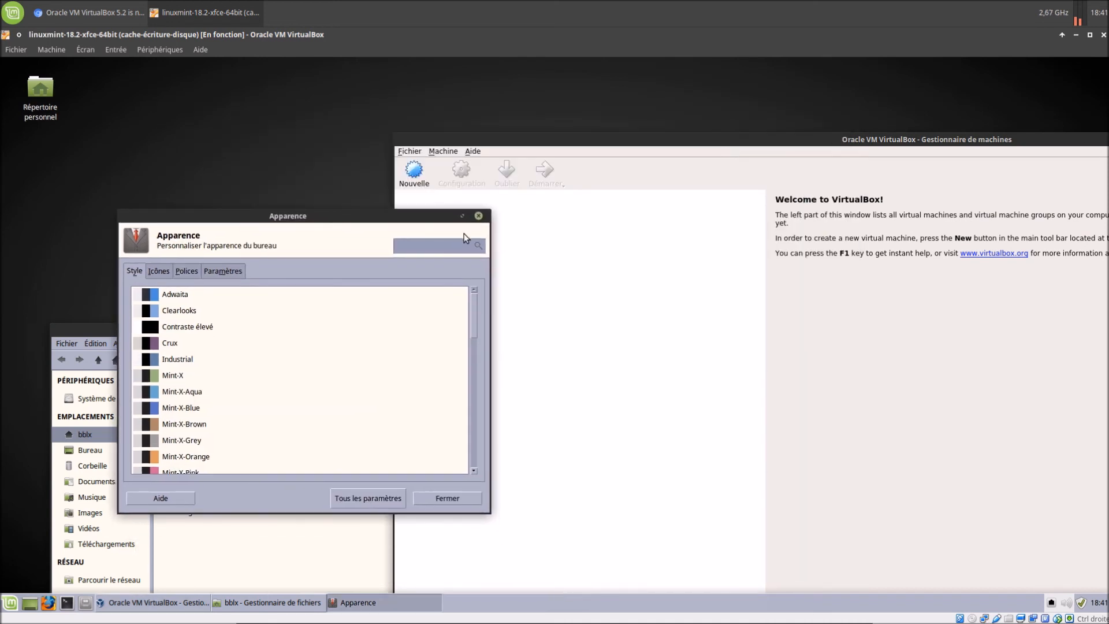
{"action": "left_click", "coordinate": [479, 221]}
{"action": "left_click_drag", "start_coordinate": [299, 324], "coordinate": [270, 226]}
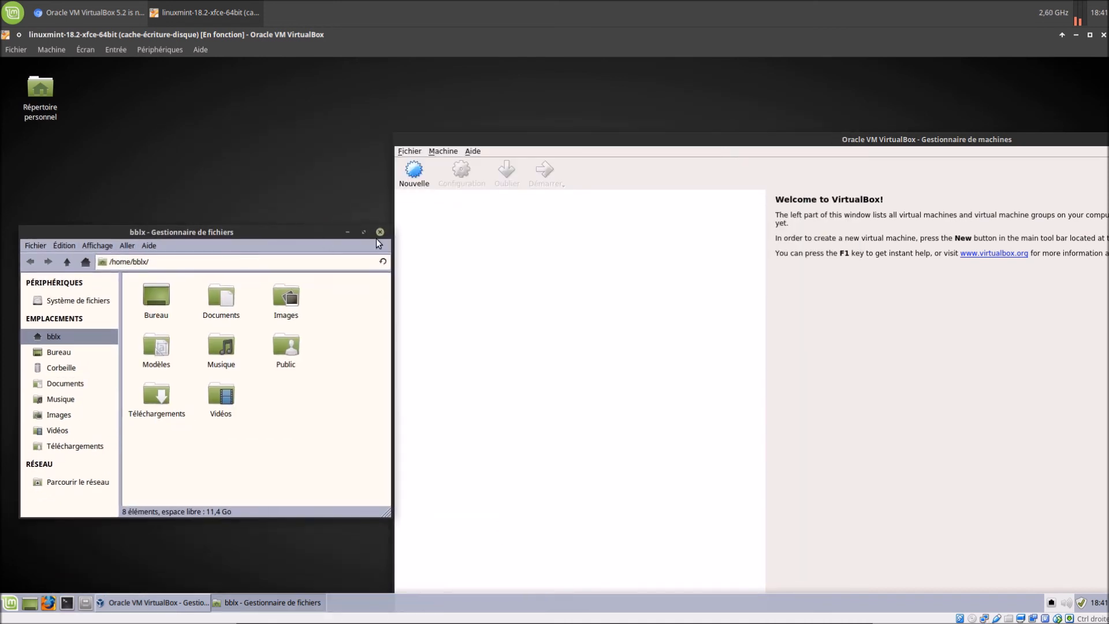
{"action": "left_click", "coordinate": [380, 231]}
Bring the guest's VirtualBox manager window fully into view and maximize it
{"action": "left_click_drag", "start_coordinate": [618, 139], "coordinate": [266, 83]}
{"action": "left_click_drag", "start_coordinate": [892, 80], "coordinate": [745, 117]}
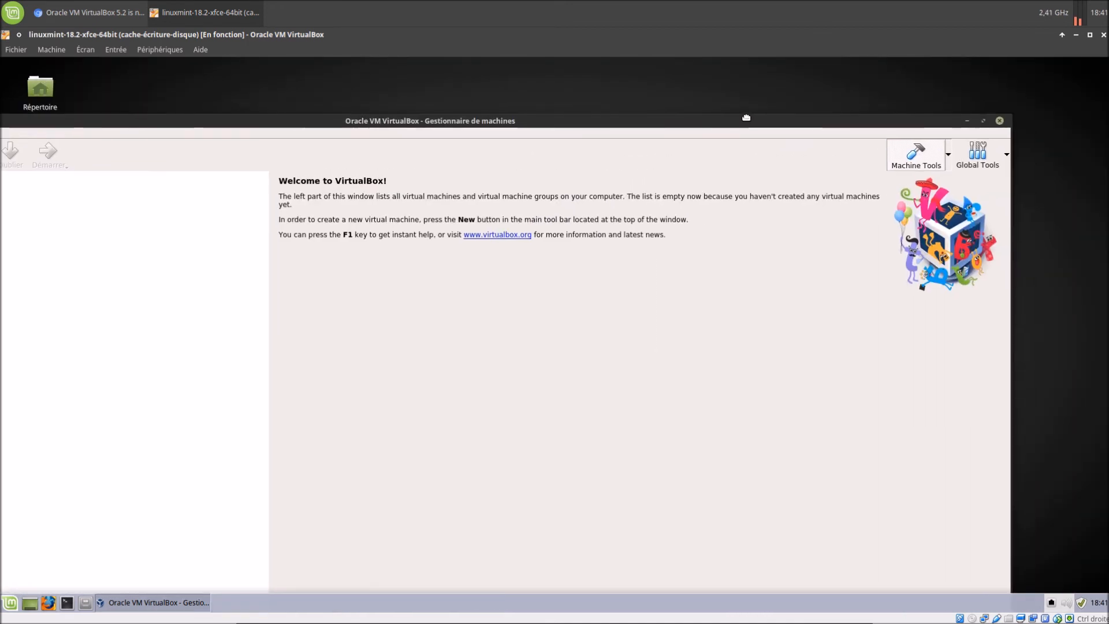
{"action": "left_click", "coordinate": [983, 120]}
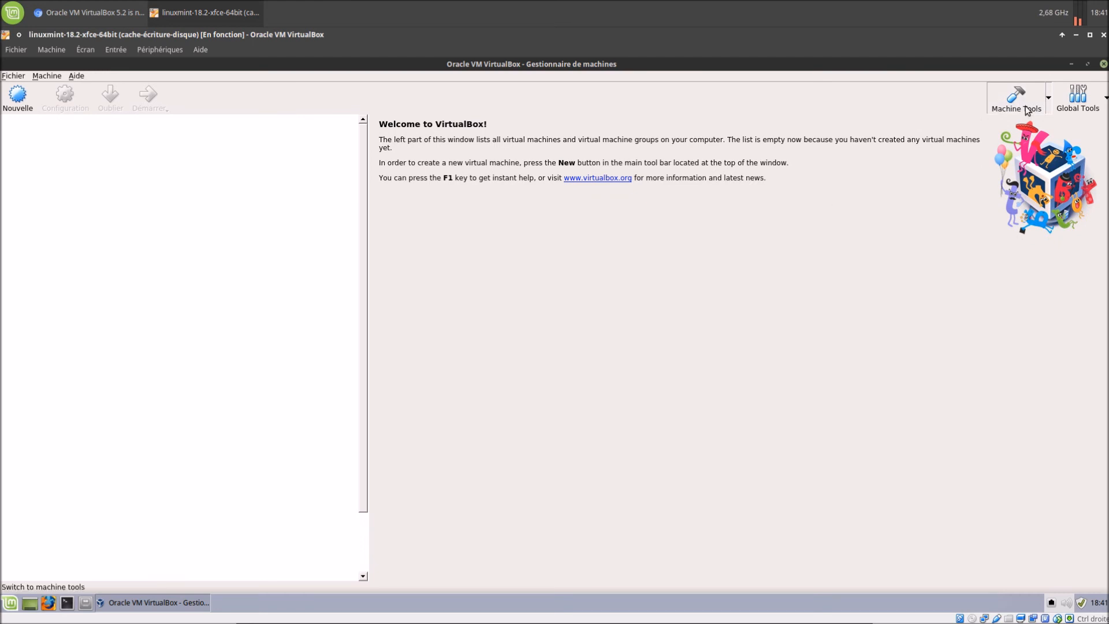
Start a new virtual machine in the guest's VirtualBox, named "linux ubuntu", with type Linux and version Ubuntu (32-bit)
{"action": "left_click", "coordinate": [18, 99]}
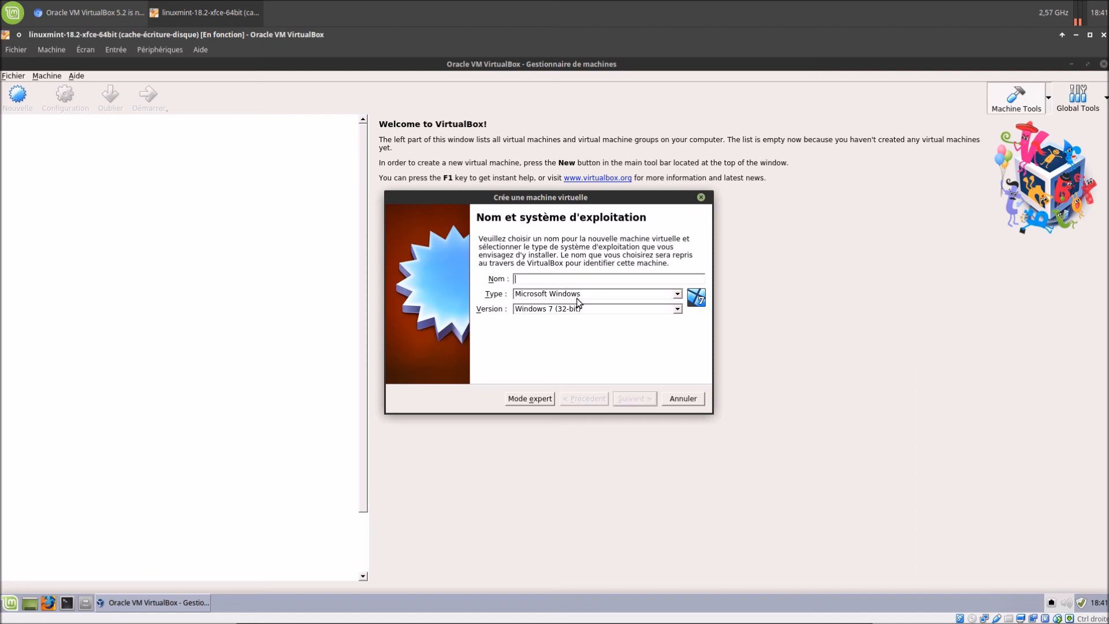
{"action": "type", "text": "linux ubuntu"}
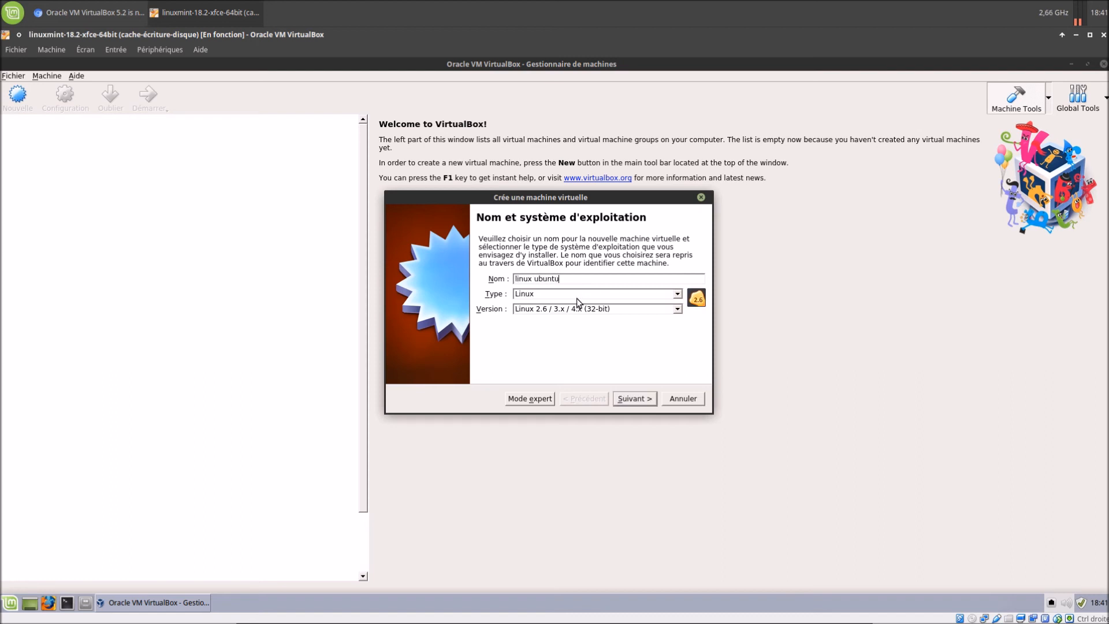
{"action": "left_click", "coordinate": [646, 310]}
{"action": "scroll", "coordinate": [595, 358], "scroll_direction": "down", "scroll_amount": 2}
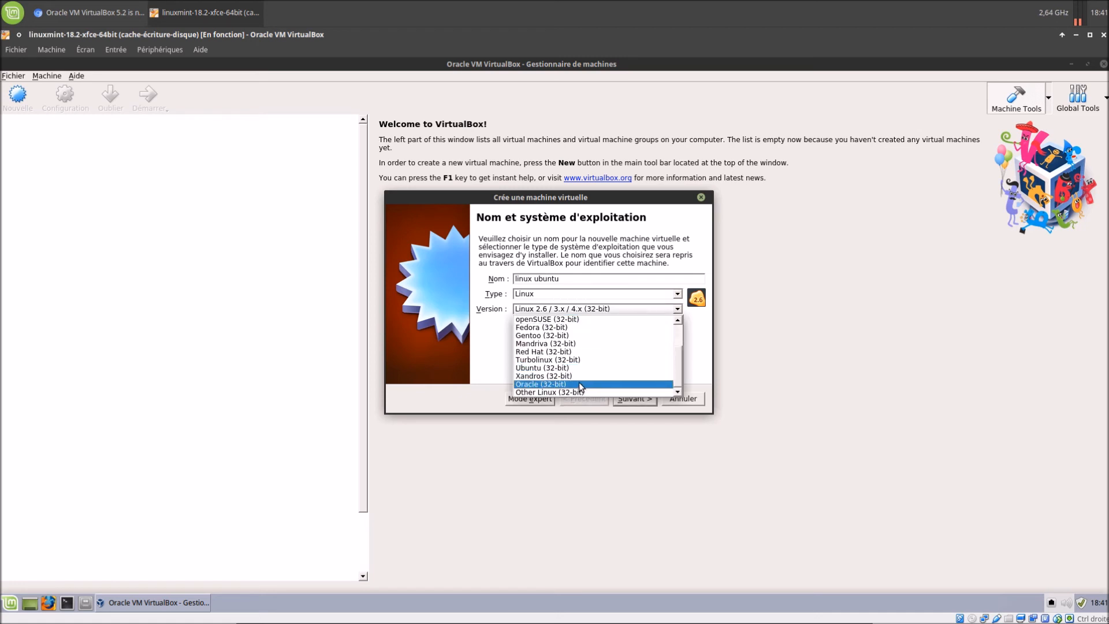
{"action": "scroll", "coordinate": [568, 379], "scroll_direction": "up", "scroll_amount": 2}
{"action": "scroll", "coordinate": [568, 379], "scroll_direction": "down", "scroll_amount": 2}
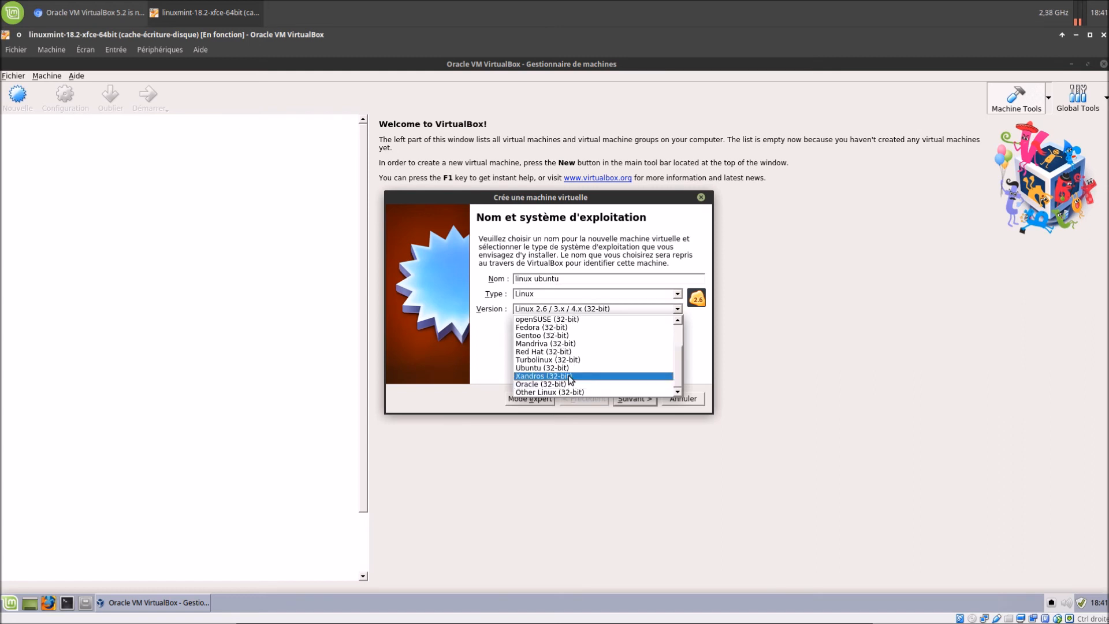
{"action": "left_click", "coordinate": [570, 368]}
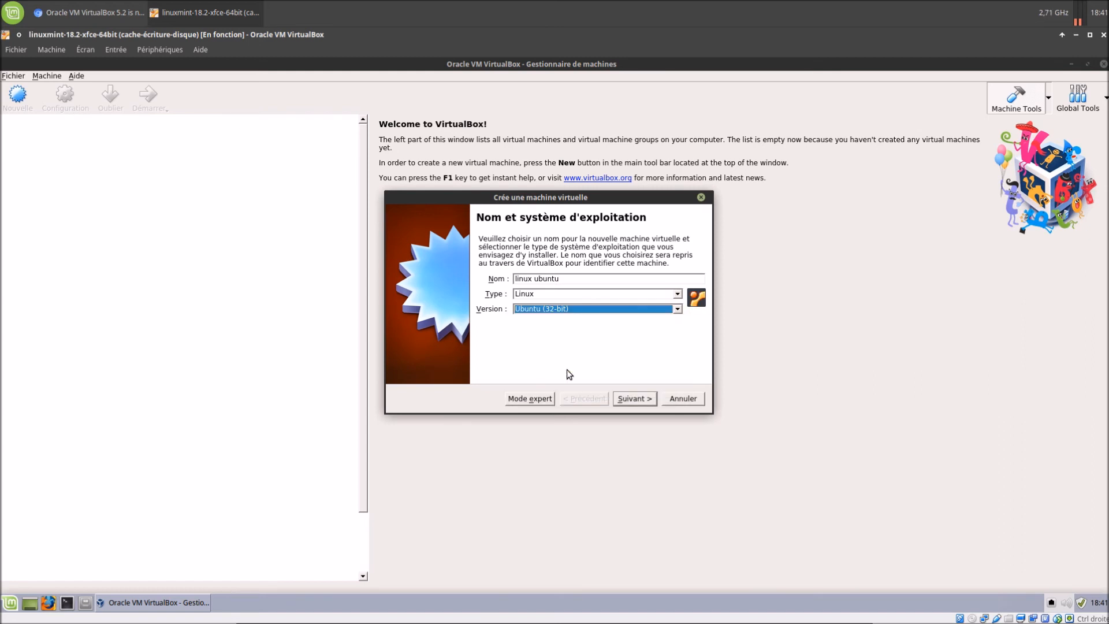
Finish creating the linux ubuntu machine with 1024 MB of memory and a new 10 GiB VDI disk
{"action": "left_click", "coordinate": [629, 403]}
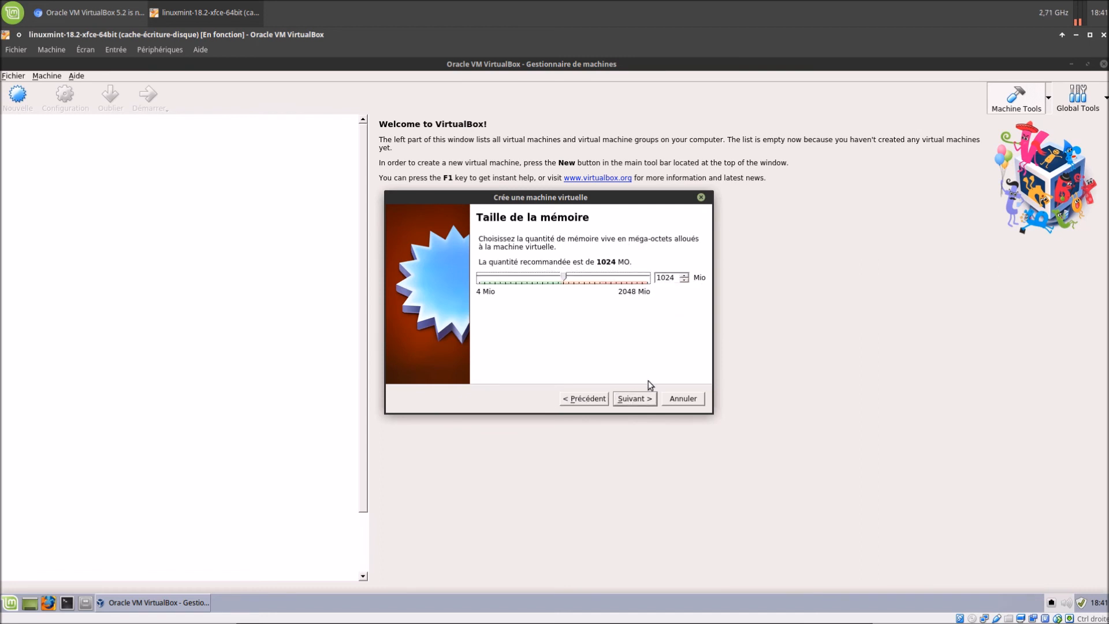
{"action": "left_click", "coordinate": [644, 401]}
{"action": "left_click", "coordinate": [642, 403]}
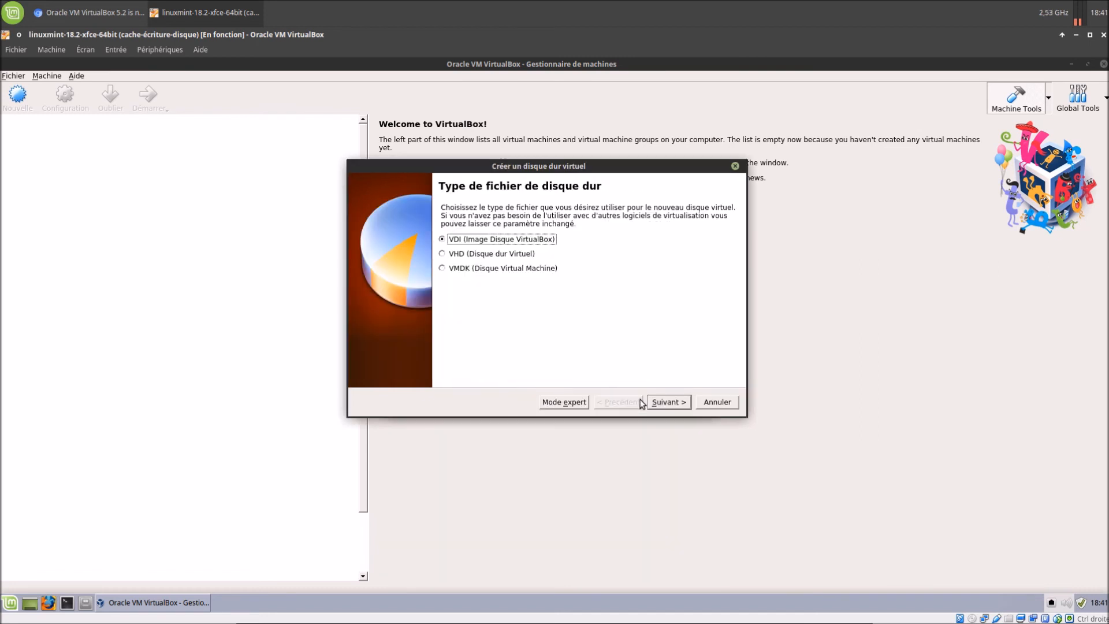
{"action": "left_click", "coordinate": [663, 403]}
{"action": "left_click", "coordinate": [665, 403]}
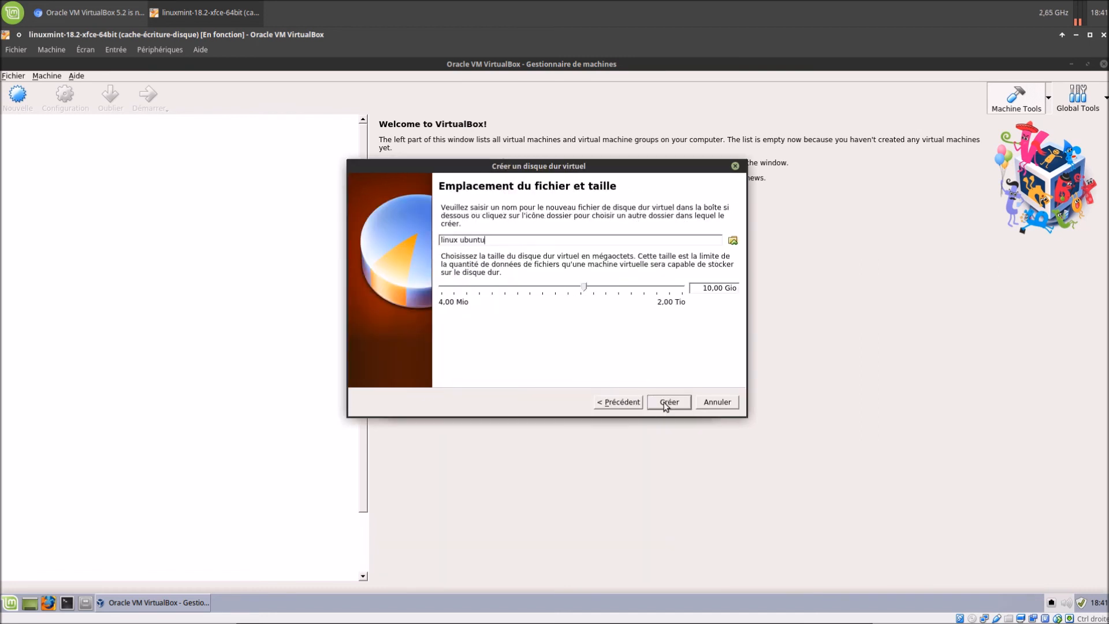
{"action": "left_click", "coordinate": [667, 402]}
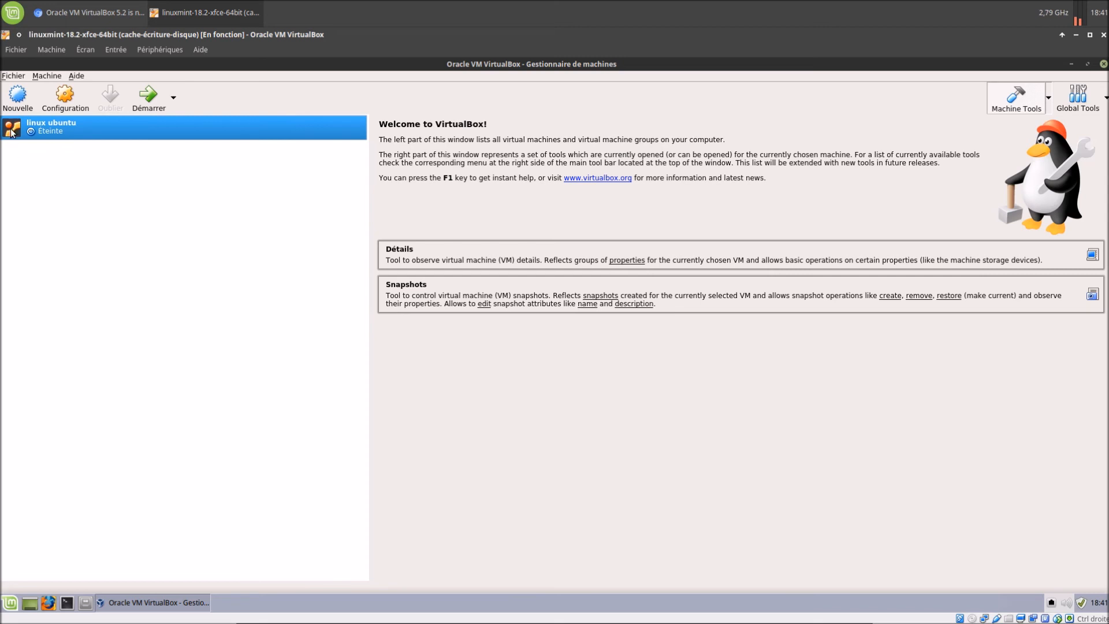
Open the new-machine wizard in the guest's VirtualBox and launch VirtualBox on the host
{"action": "left_click", "coordinate": [18, 97]}
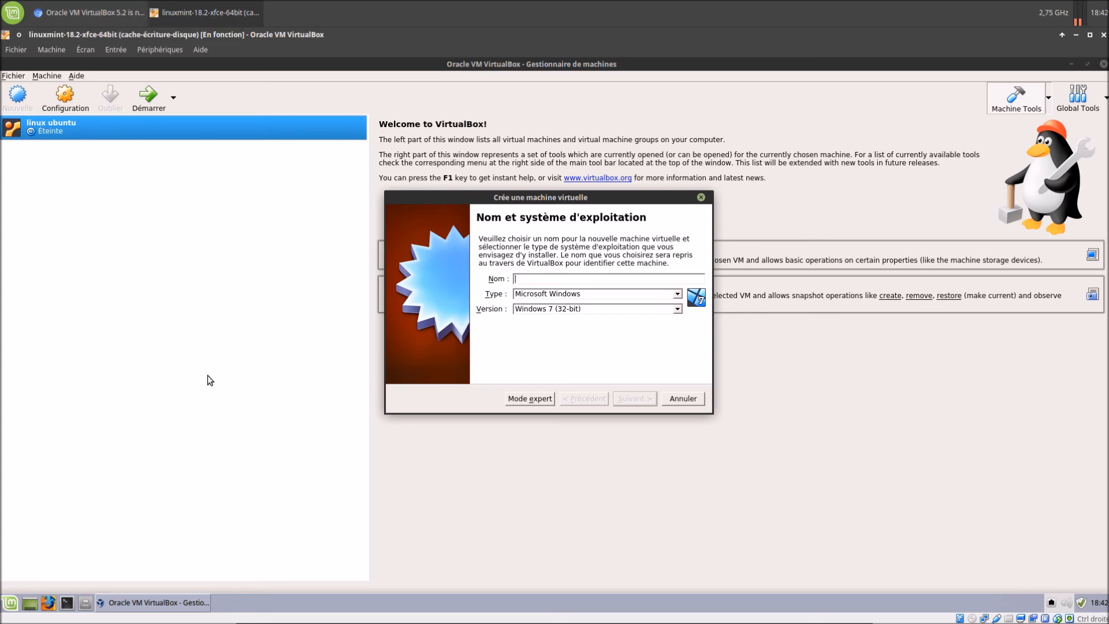
{"action": "mouse_move", "coordinate": [433, 618]}
{"action": "left_click", "coordinate": [608, 606]}
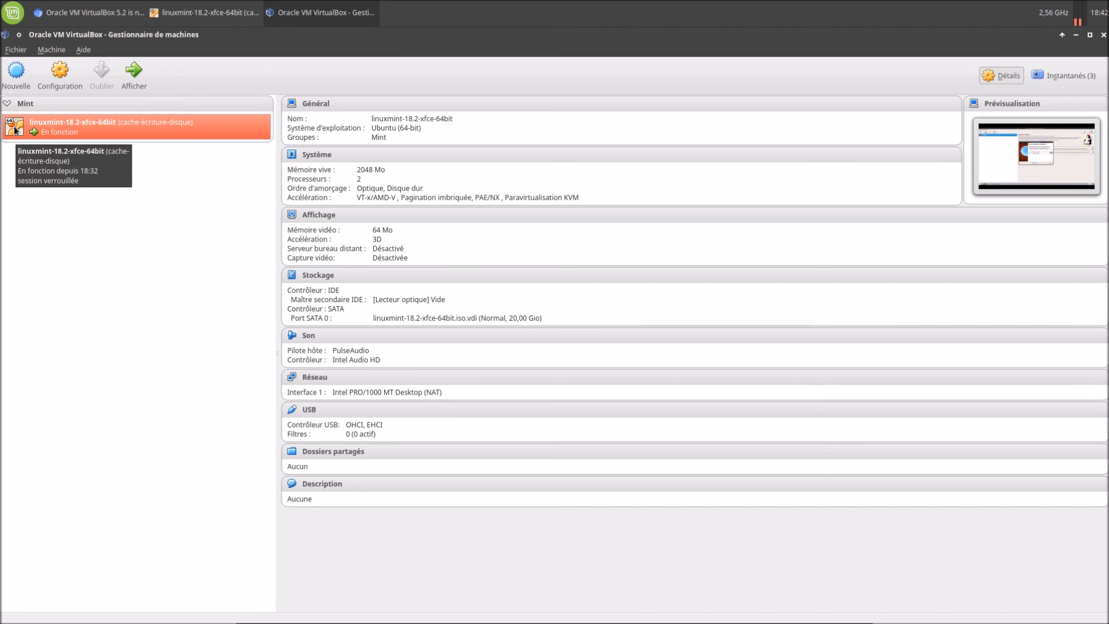
Create a host virtual machine named "windows 10" with Windows 10 (64-bit), 2048 MB of memory and a dynamically allocated 32 GiB VDI disk
{"action": "left_click", "coordinate": [16, 72]}
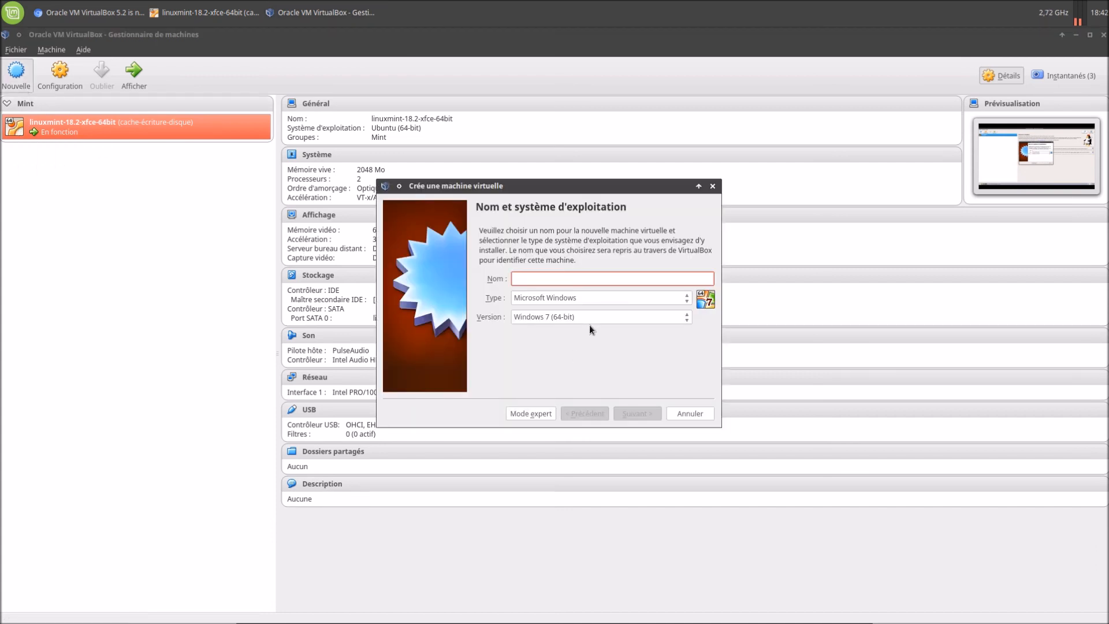
{"action": "type", "text": "windows 10"}
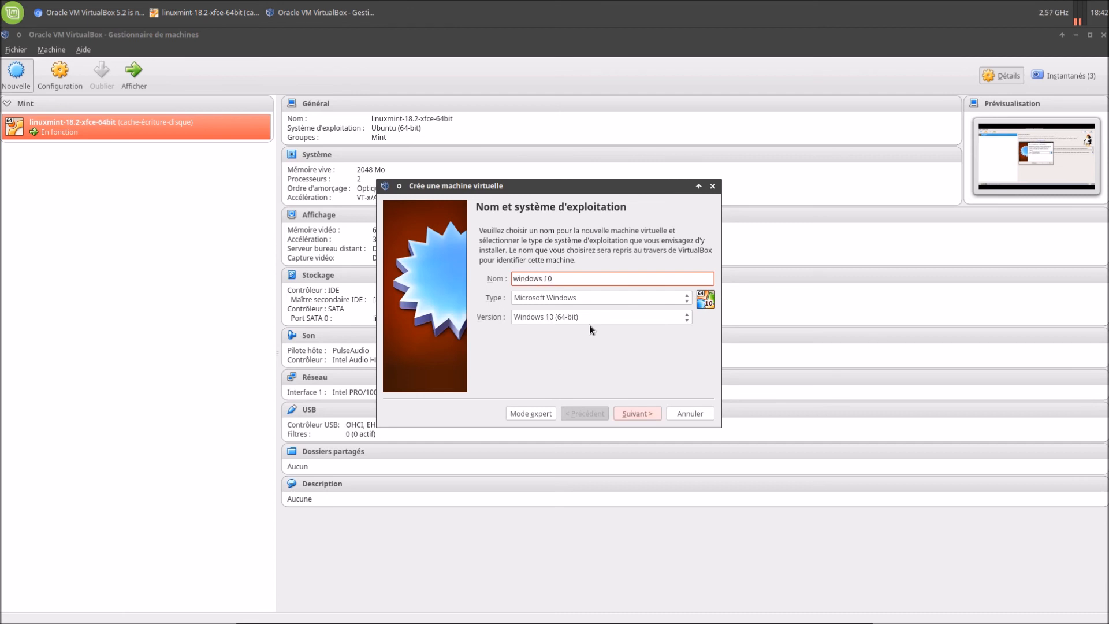
{"action": "left_click", "coordinate": [636, 414]}
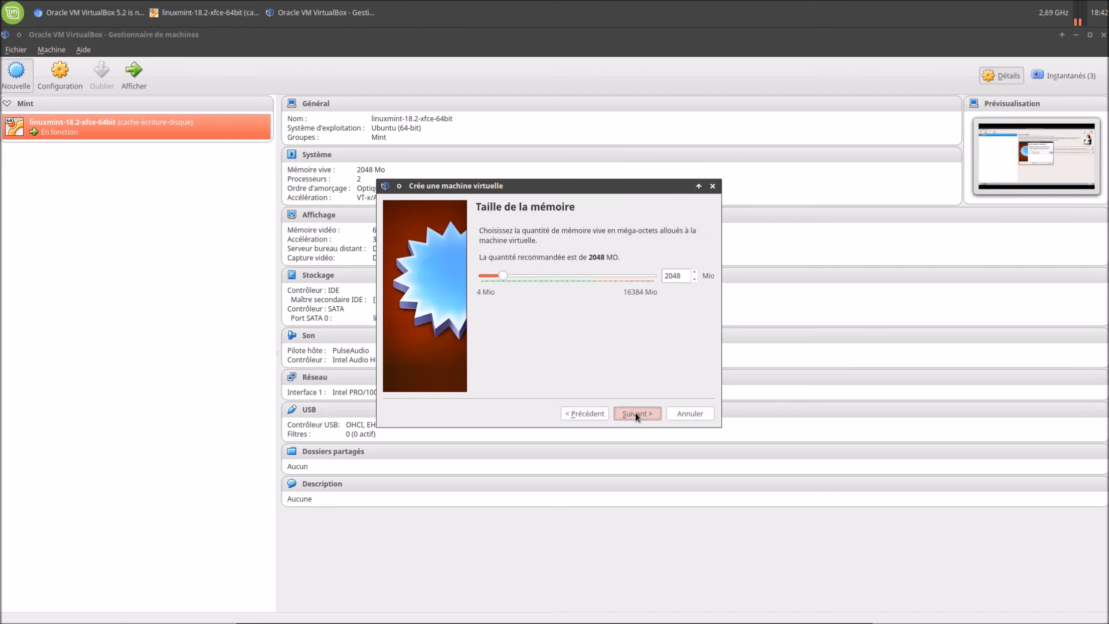
{"action": "left_click", "coordinate": [636, 414]}
{"action": "left_click", "coordinate": [635, 414]}
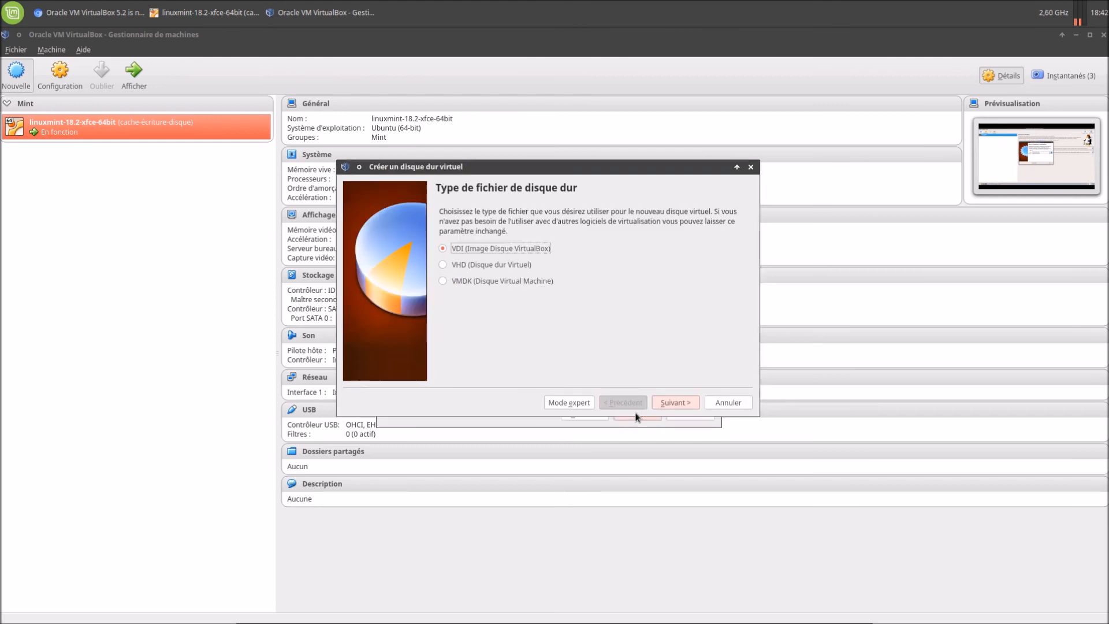
{"action": "left_click", "coordinate": [665, 404]}
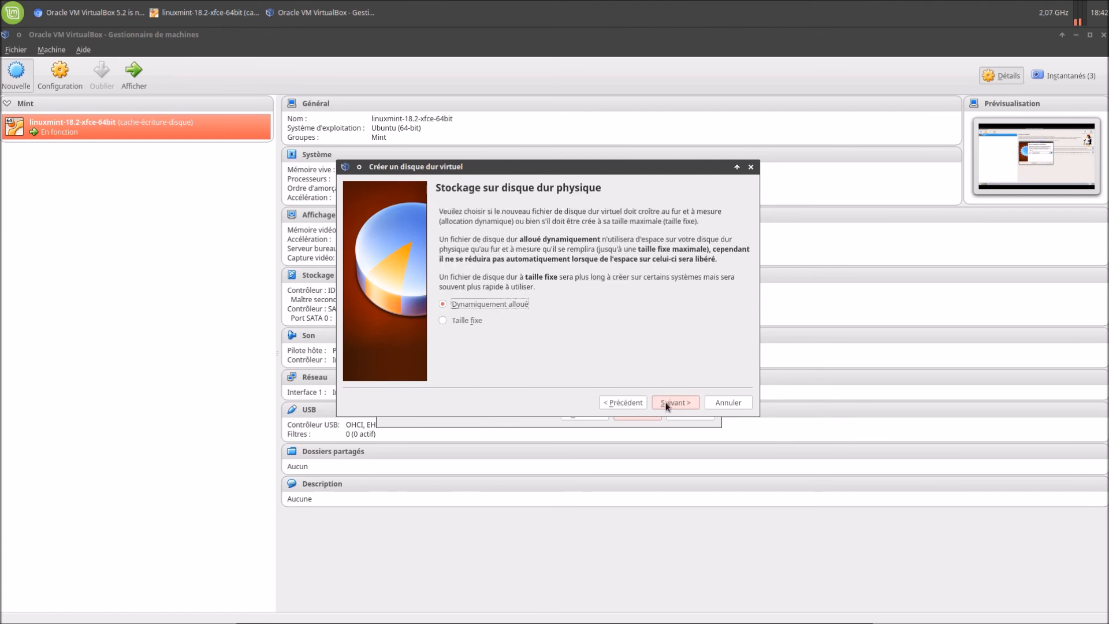
{"action": "left_click", "coordinate": [667, 404]}
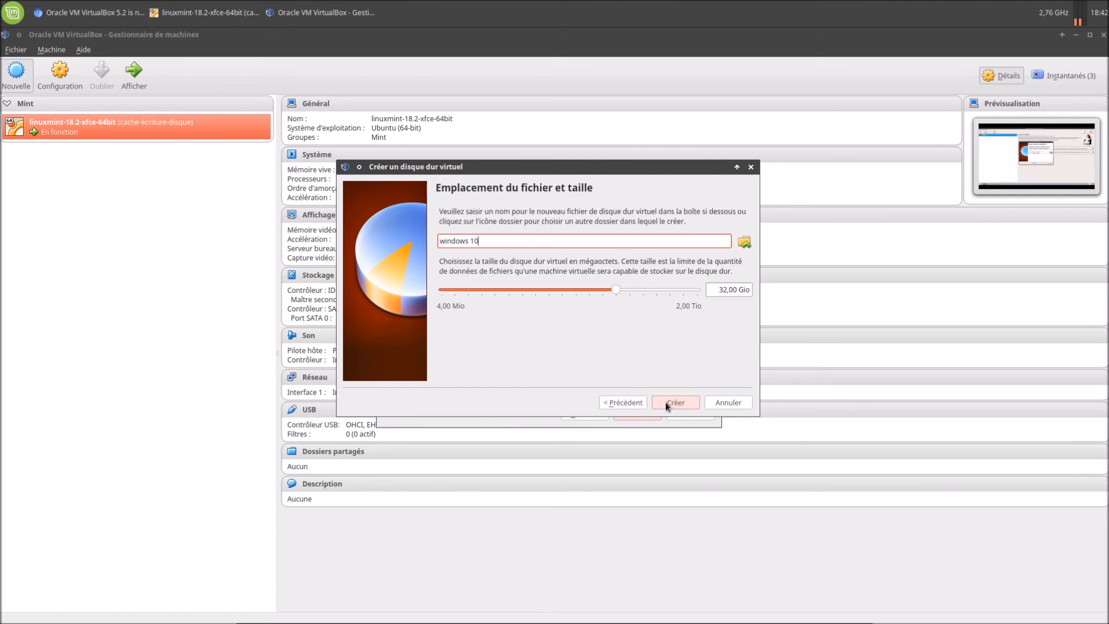
{"action": "left_click", "coordinate": [665, 402]}
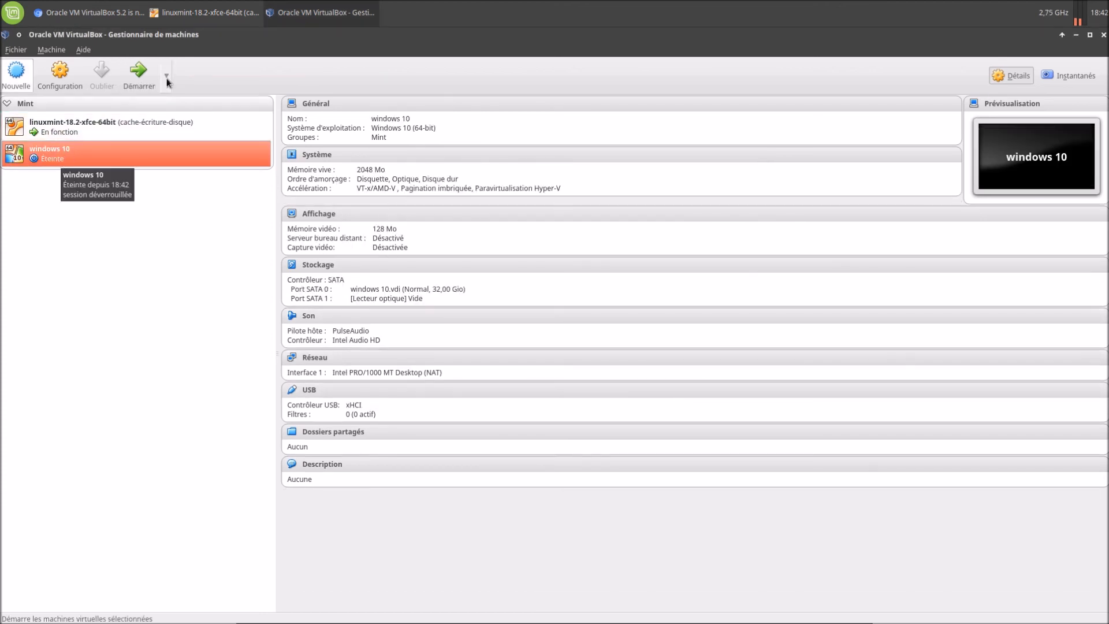
Return to the guest and create a Windows 10 (32-bit) machine named "windows 10" with a new 32 GiB virtual disk
{"action": "left_click", "coordinate": [188, 18]}
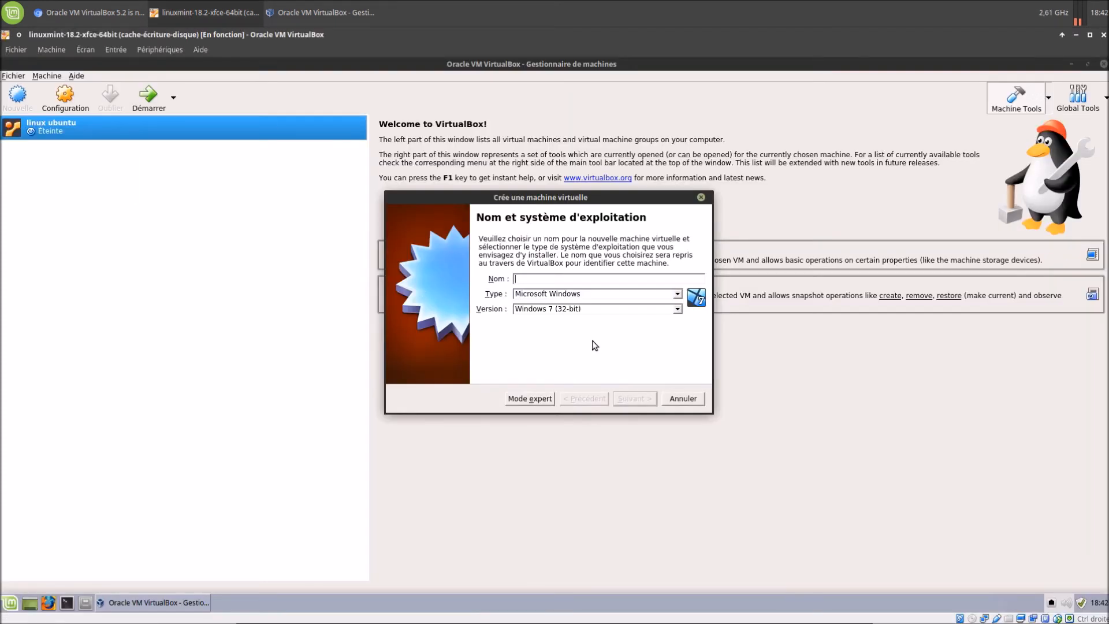
{"action": "type", "text": "windows 10"}
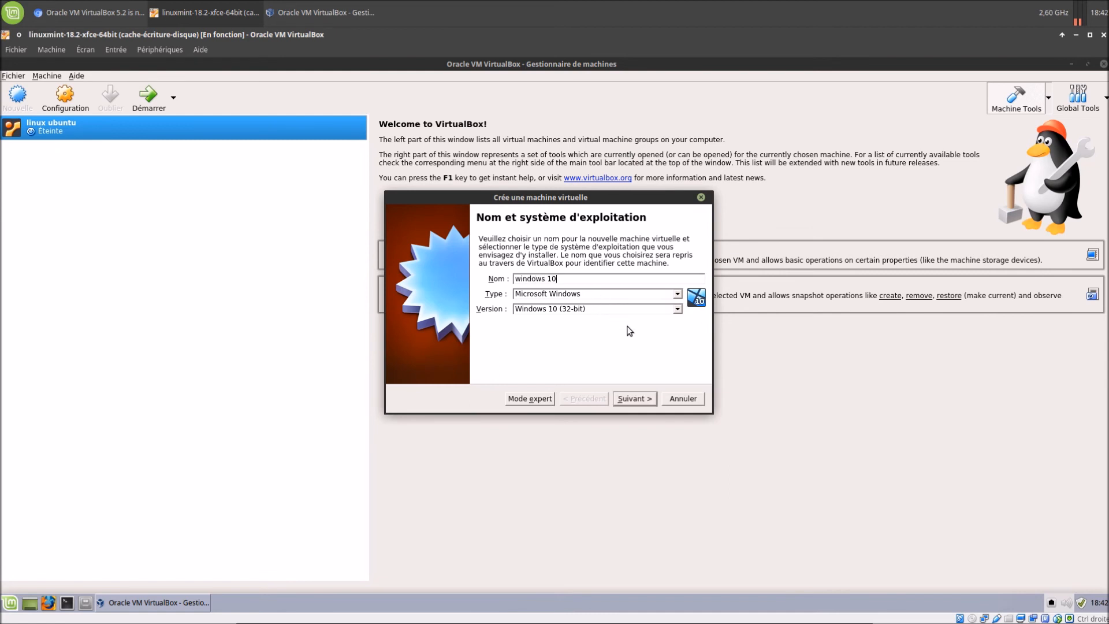
{"action": "left_click", "coordinate": [651, 404]}
{"action": "left_click", "coordinate": [651, 403]}
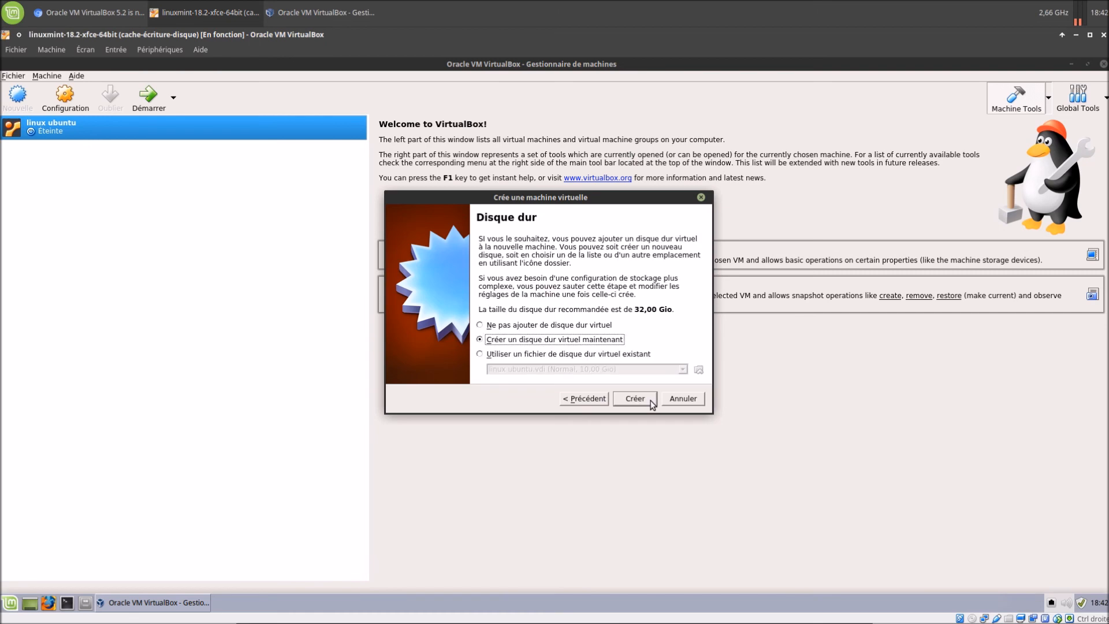
{"action": "left_click", "coordinate": [650, 403]}
{"action": "left_click", "coordinate": [664, 404]}
{"action": "left_click", "coordinate": [666, 405]}
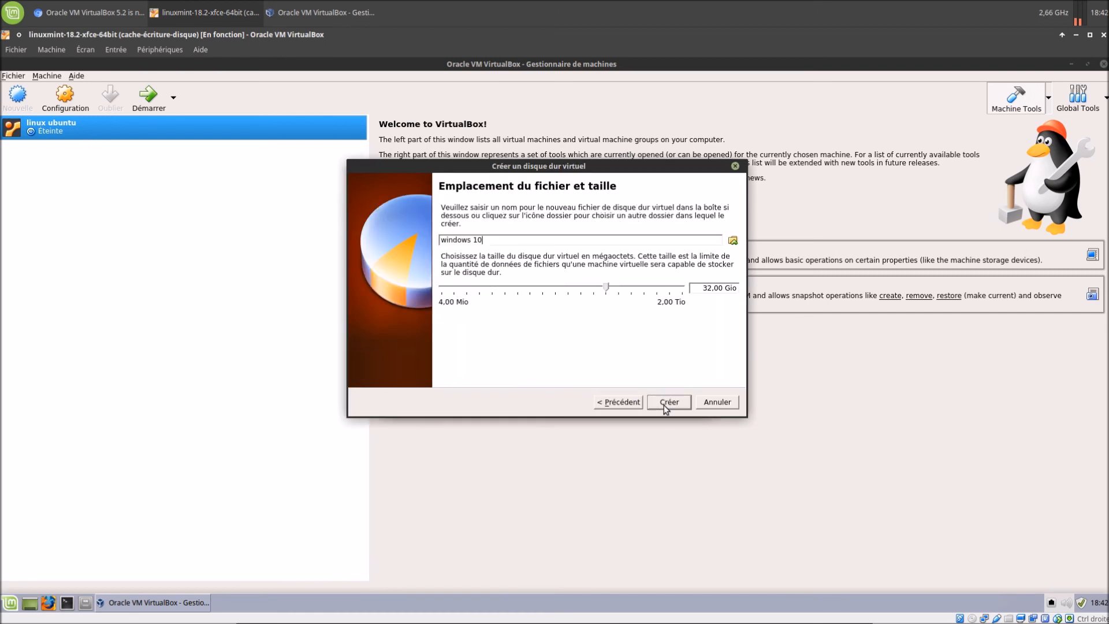
{"action": "left_click", "coordinate": [668, 404]}
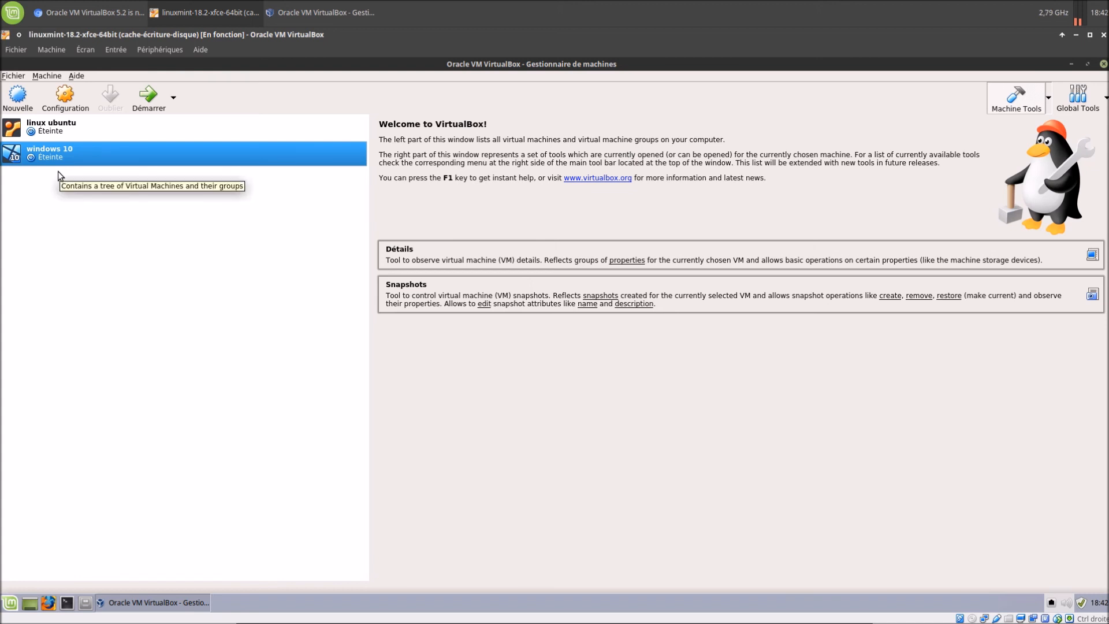
Review the windows 10 machine's General and System settings, including the motherboard and processor options
{"action": "left_click", "coordinate": [63, 99]}
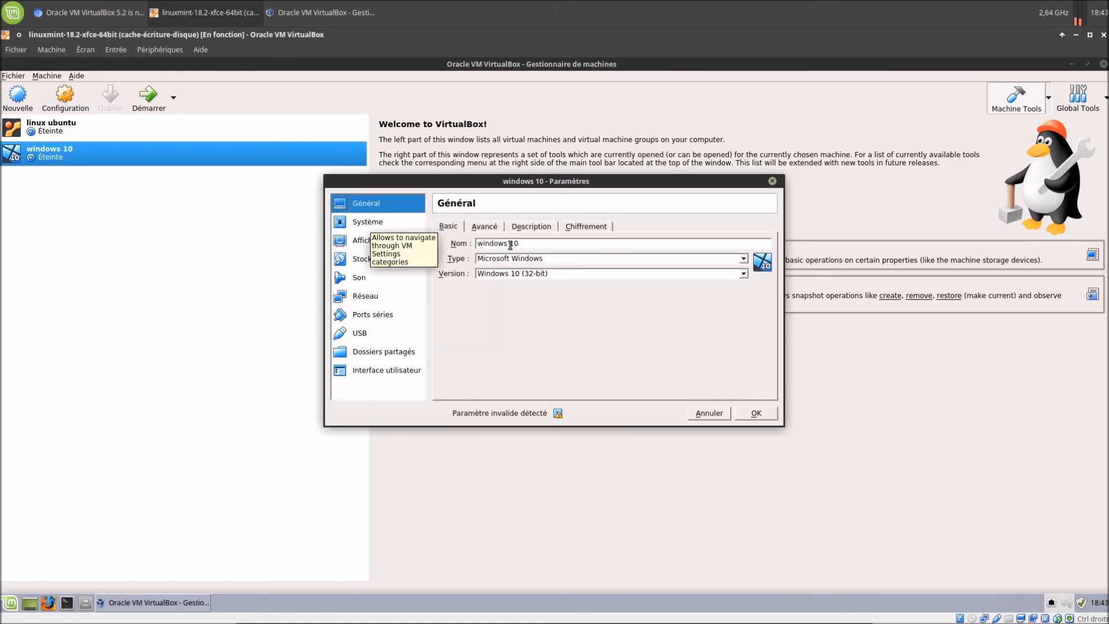
{"action": "left_click", "coordinate": [497, 228]}
{"action": "left_click", "coordinate": [545, 226]}
{"action": "left_click", "coordinate": [585, 228]}
{"action": "left_click", "coordinate": [354, 226]}
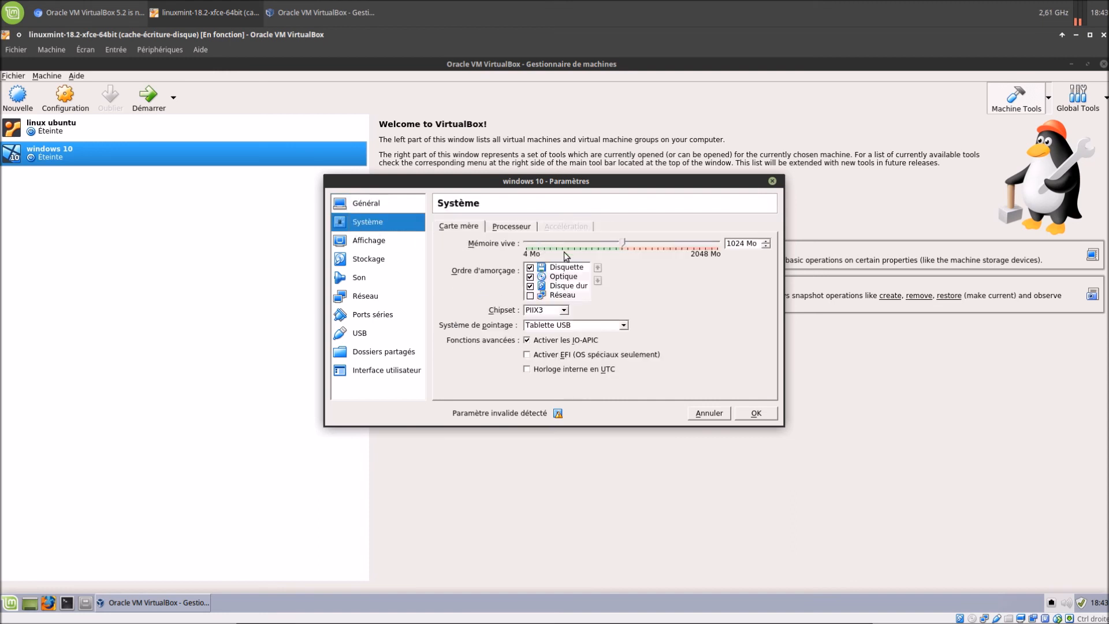
{"action": "left_click", "coordinate": [511, 228]}
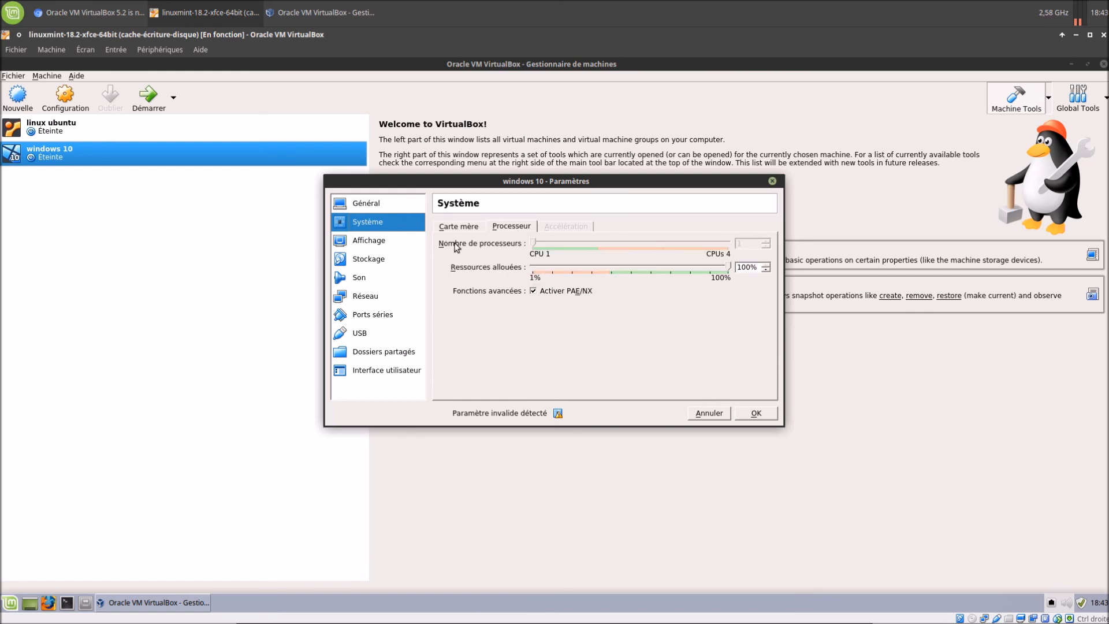
Review the windows 10 machine's remaining settings categories from Affichage to Interface utilisateur, and close the settings without saving
{"action": "left_click", "coordinate": [389, 240]}
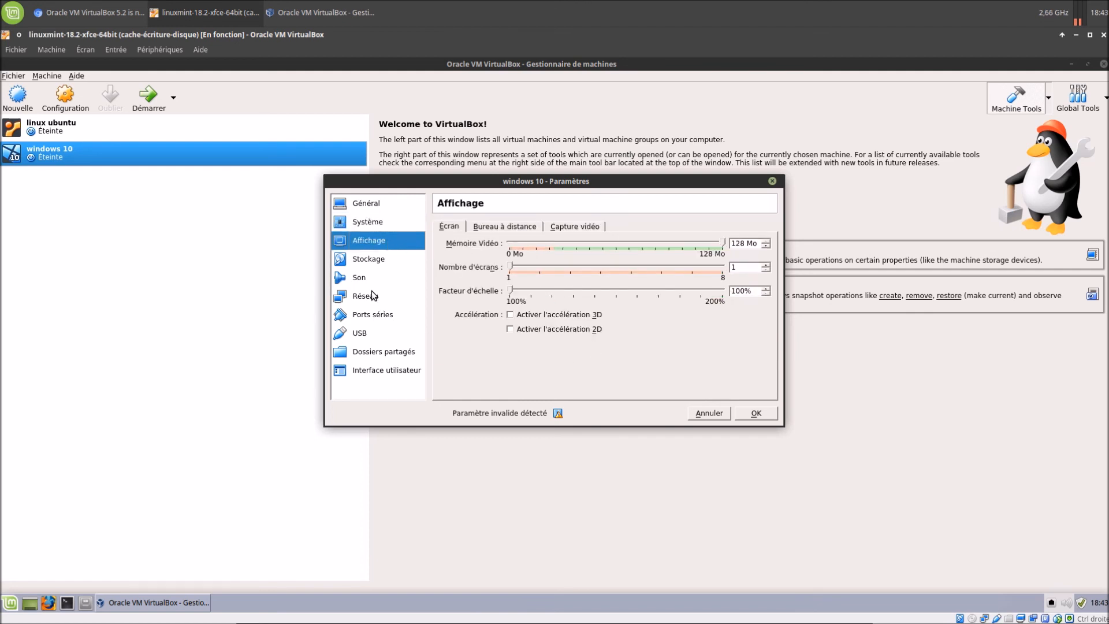
{"action": "left_click", "coordinate": [368, 261]}
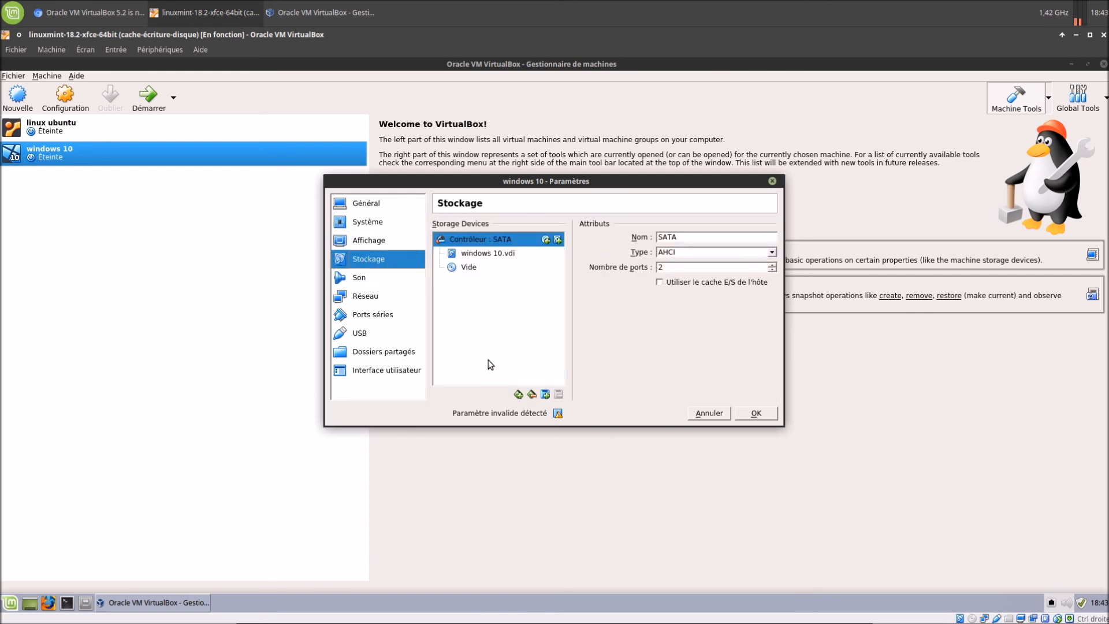
{"action": "left_click", "coordinate": [377, 280]}
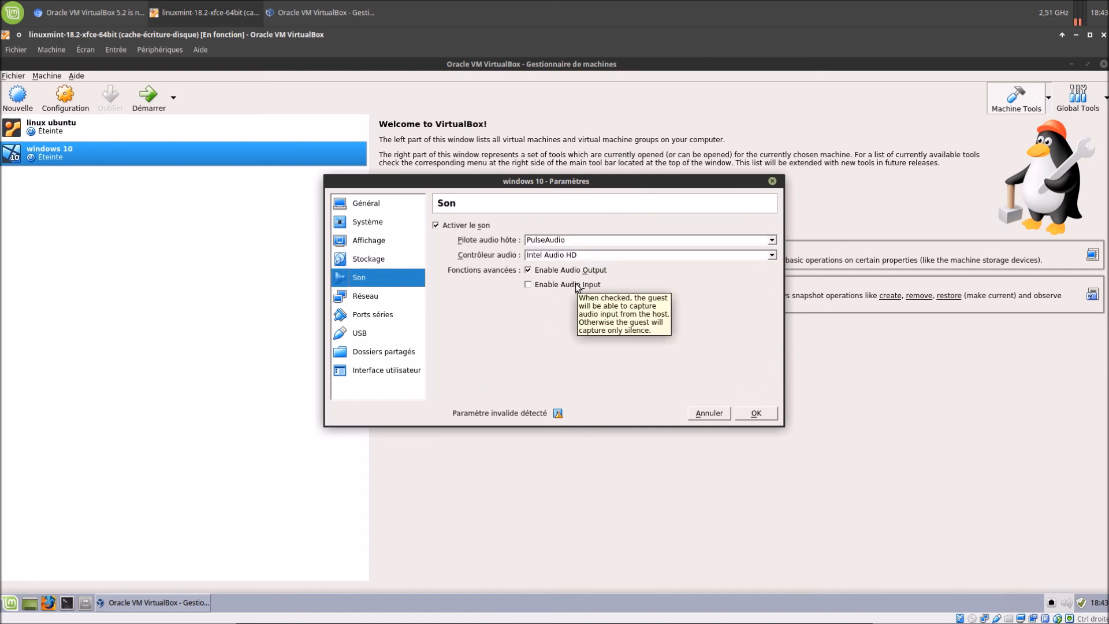
{"action": "left_click", "coordinate": [378, 297]}
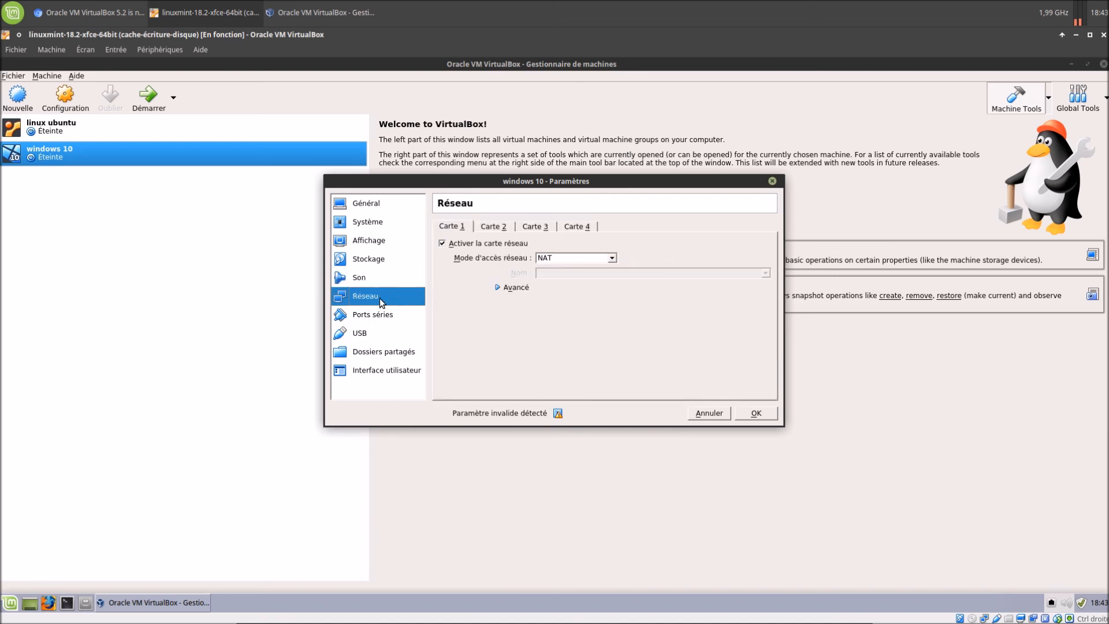
{"action": "left_click", "coordinate": [391, 317]}
{"action": "left_click", "coordinate": [387, 337]}
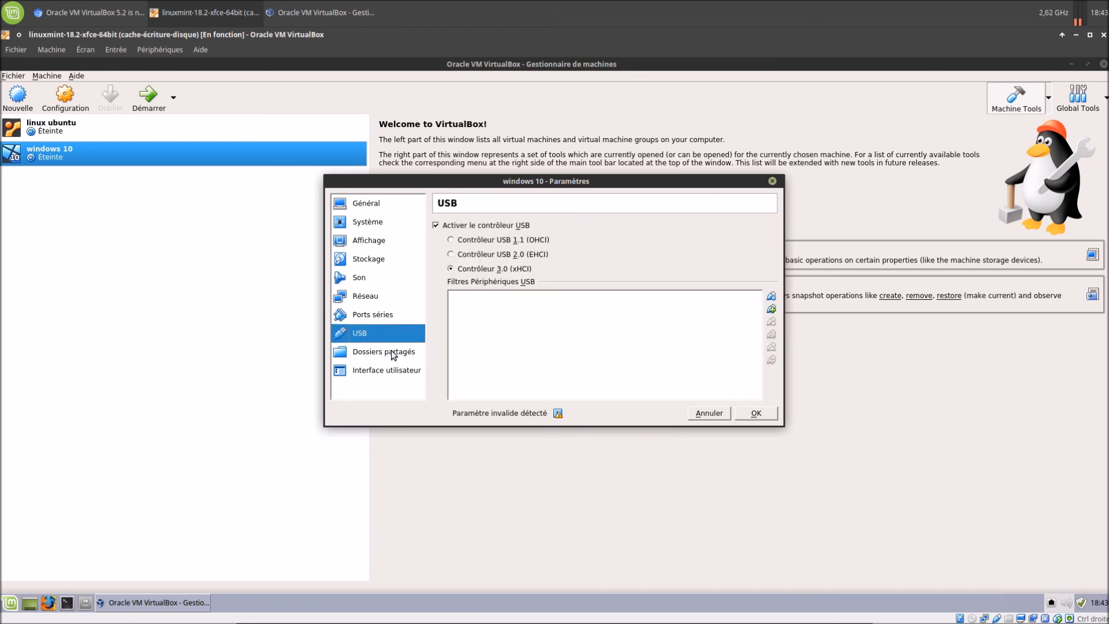
{"action": "left_click", "coordinate": [391, 353]}
{"action": "left_click", "coordinate": [396, 370]}
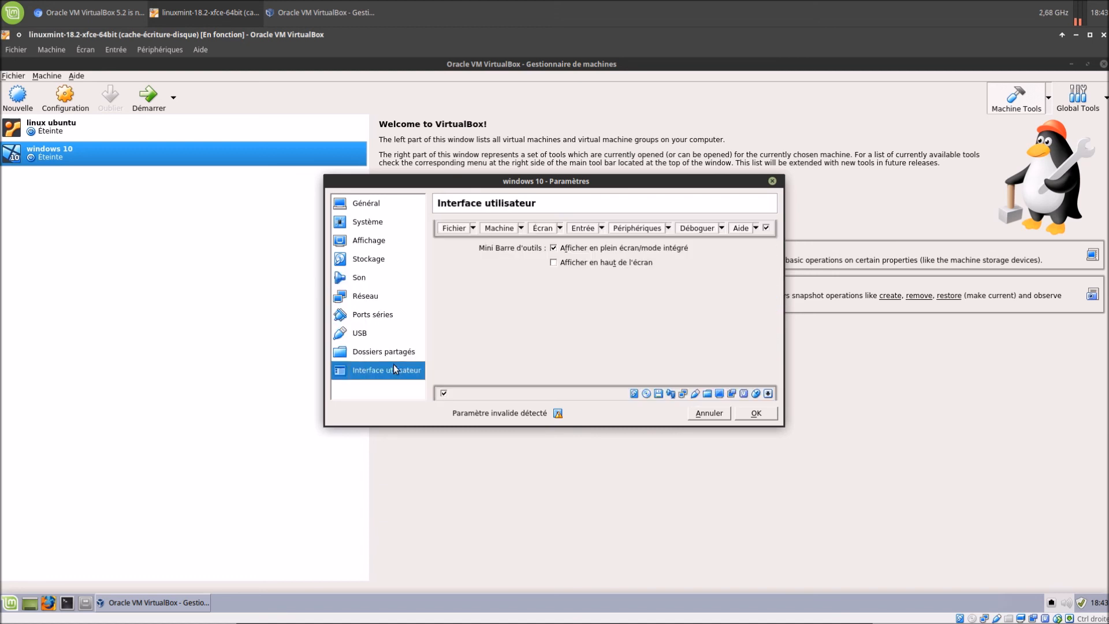
{"action": "left_click", "coordinate": [699, 415]}
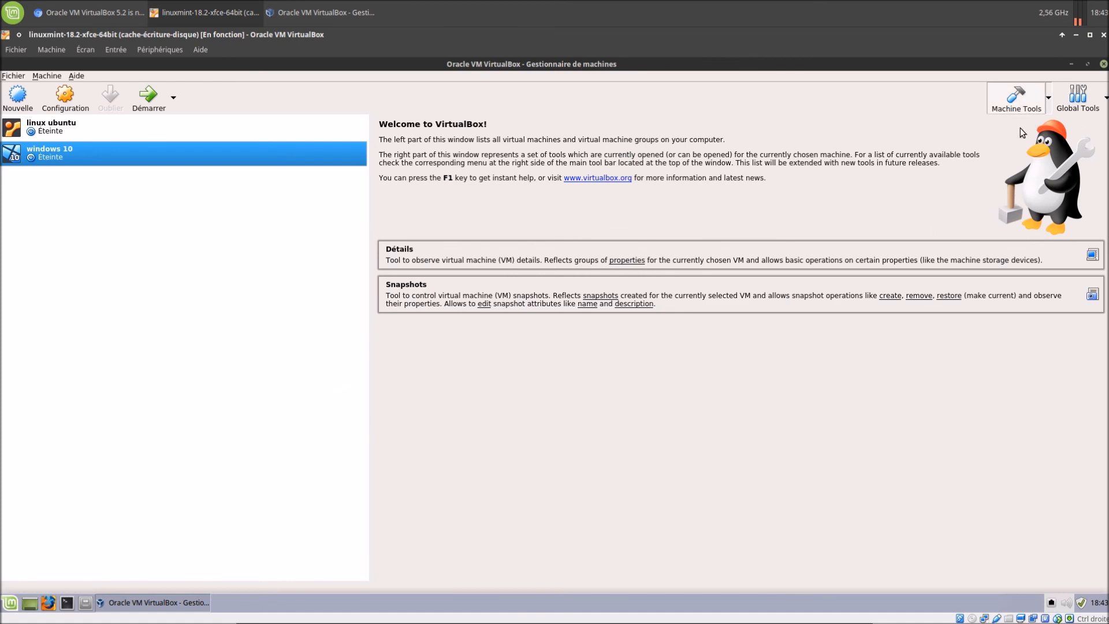
Show the Détails pane of the windows 10 machine, close it and open it again
{"action": "left_click", "coordinate": [1079, 109]}
{"action": "left_click", "coordinate": [1047, 99]}
{"action": "left_click", "coordinate": [1048, 98]}
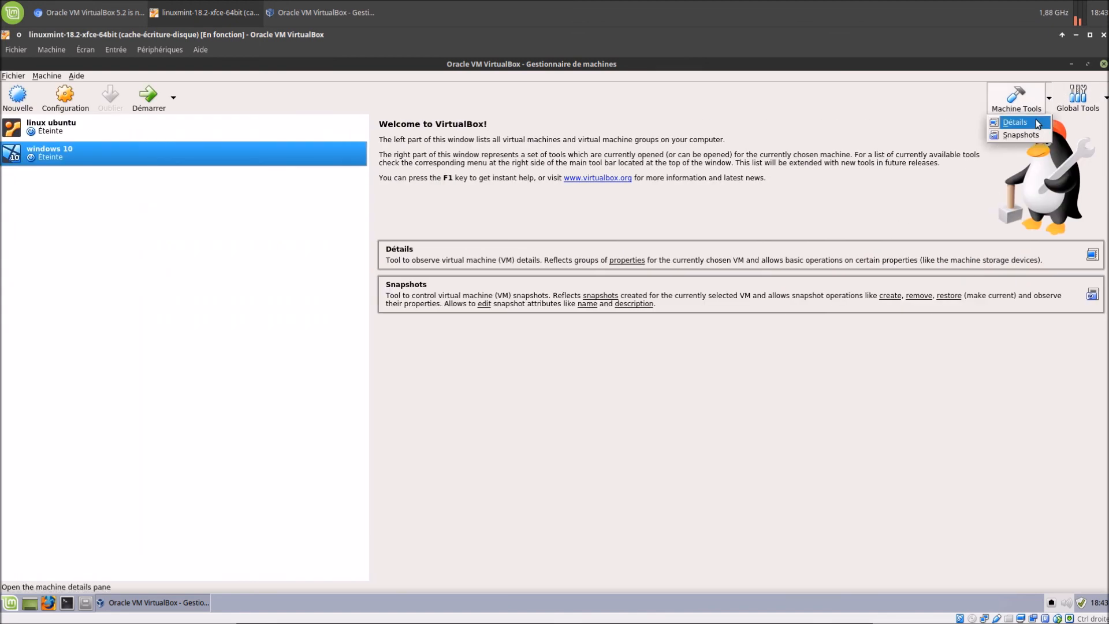
{"action": "left_click", "coordinate": [1008, 122]}
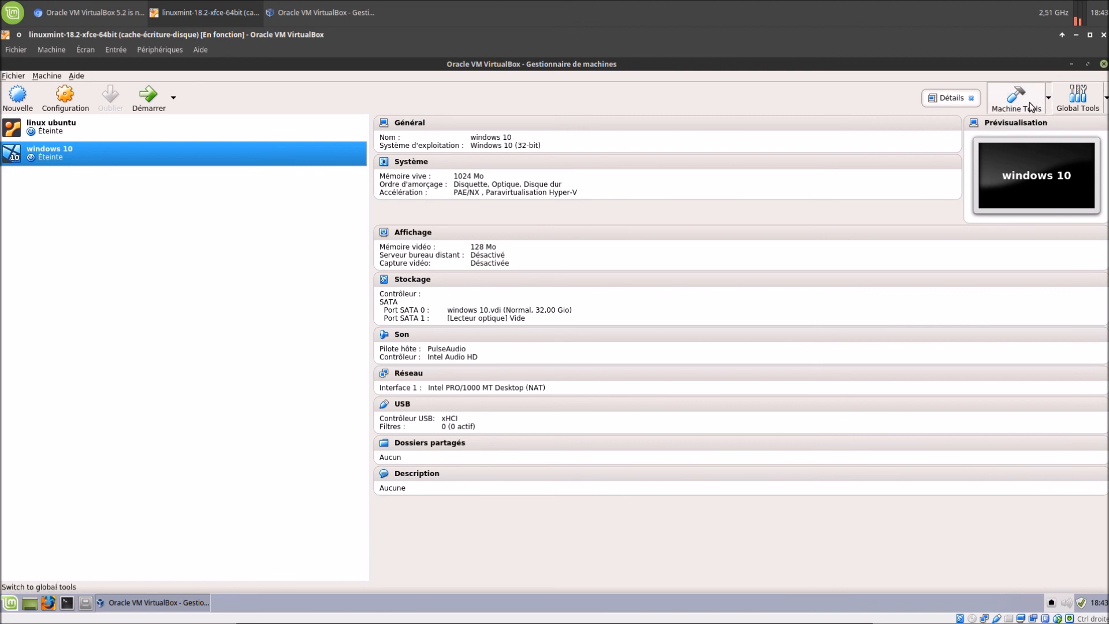
{"action": "left_click", "coordinate": [971, 98]}
{"action": "left_click", "coordinate": [1048, 98]}
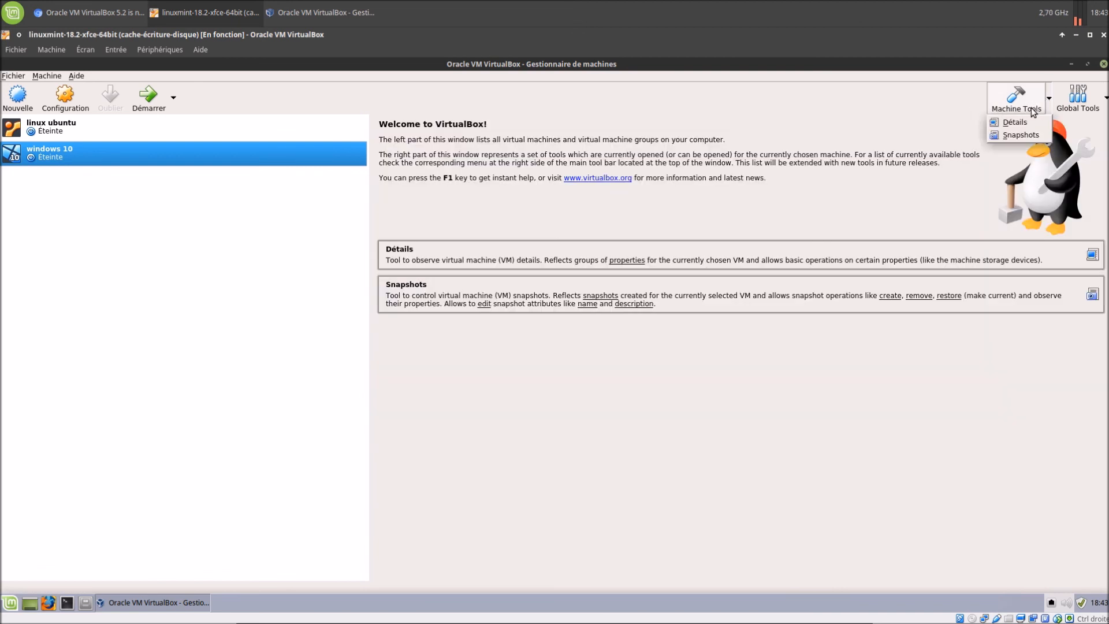
{"action": "left_click", "coordinate": [1022, 117]}
Open the Snapshots pane beside Détails, compare the two panes for the windows 10 machine, and close them
{"action": "left_click", "coordinate": [1048, 99]}
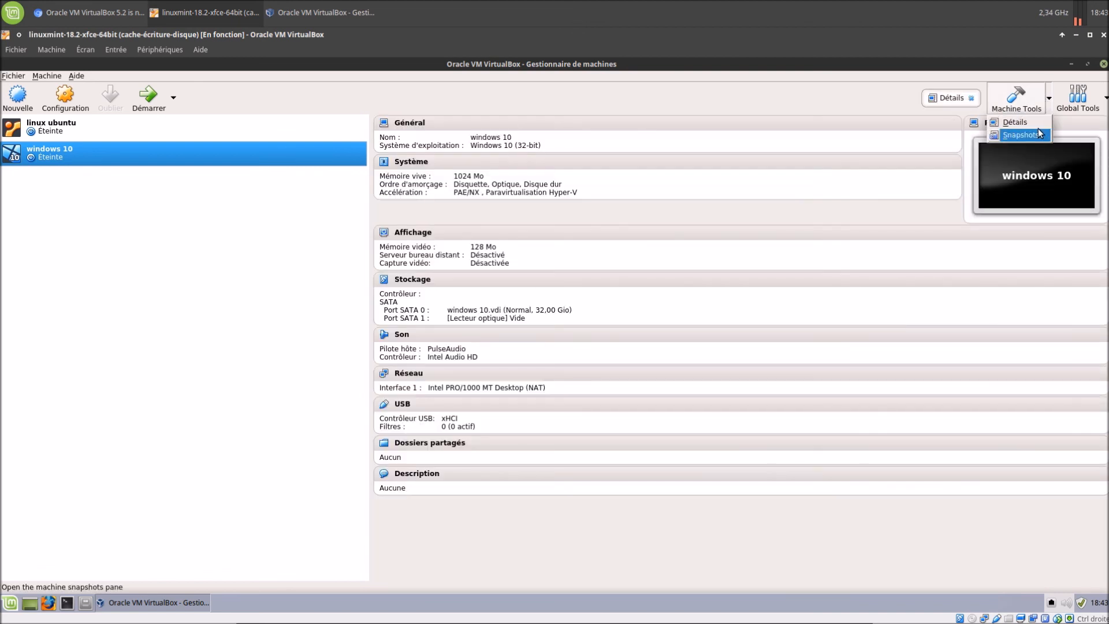
{"action": "left_click", "coordinate": [1038, 125]}
{"action": "left_click", "coordinate": [1049, 98]}
{"action": "left_click", "coordinate": [1035, 129]}
{"action": "left_click", "coordinate": [931, 99]}
{"action": "left_click", "coordinate": [881, 98]}
{"action": "left_click", "coordinate": [958, 99]}
{"action": "left_click", "coordinate": [911, 97]}
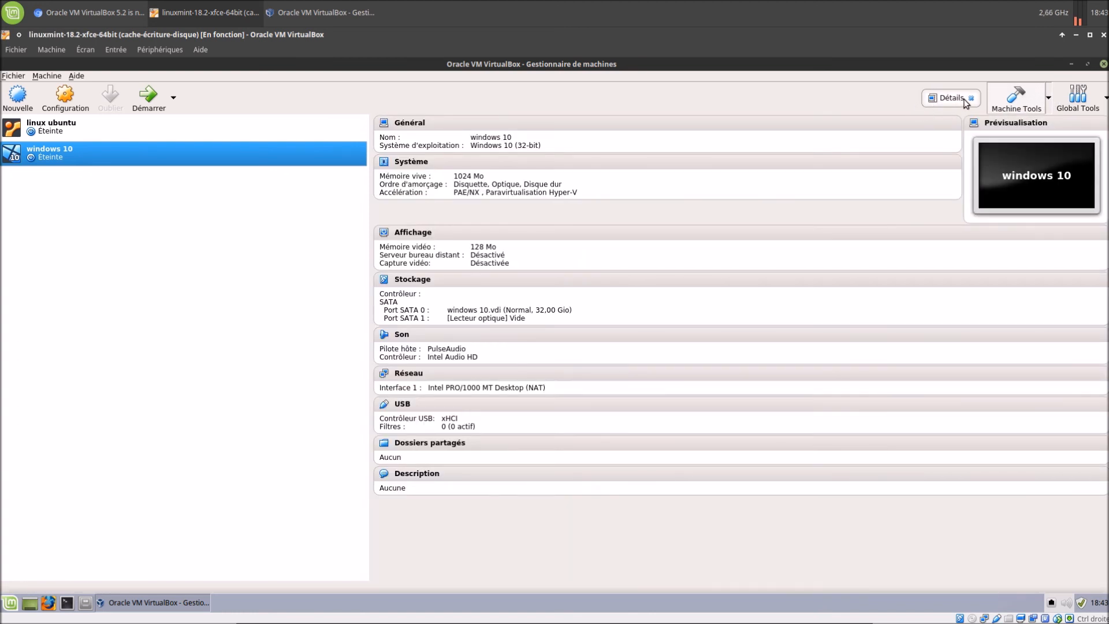
{"action": "left_click", "coordinate": [971, 97]}
Examine the Virtual Media Manager and the Host Network Manager among the global tools, and close both
{"action": "left_click", "coordinate": [1105, 98]}
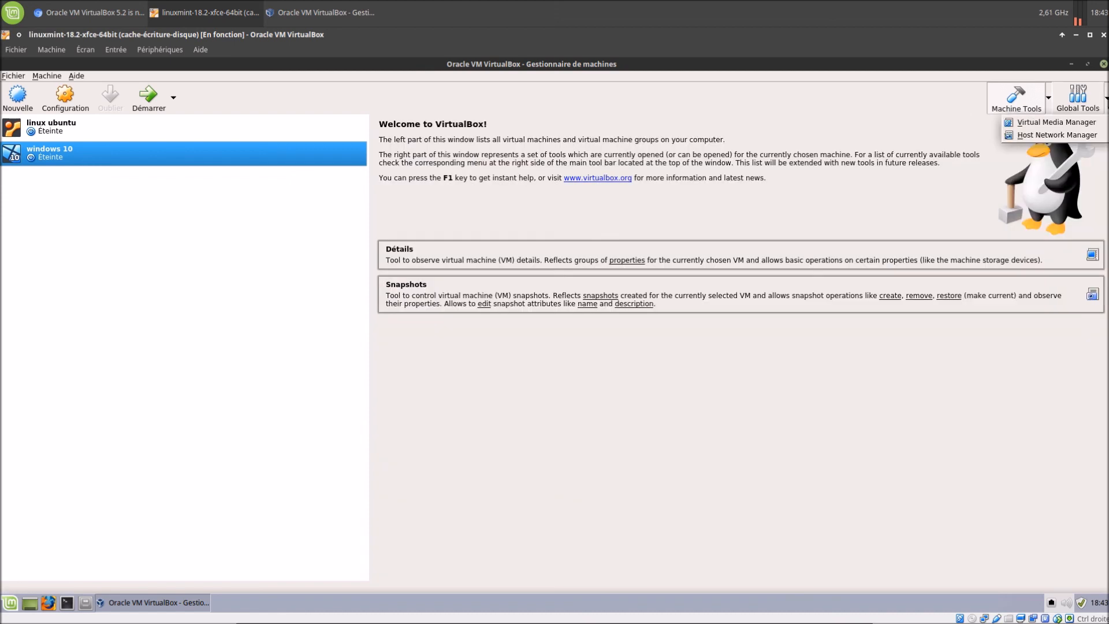
{"action": "left_click", "coordinate": [1097, 122]}
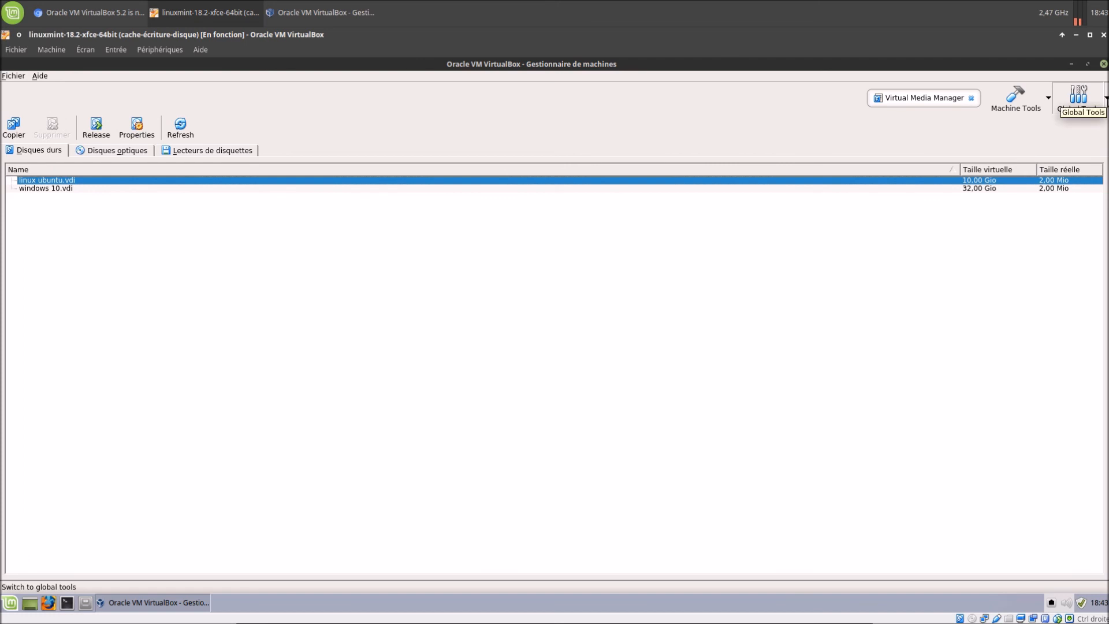
{"action": "left_click", "coordinate": [1106, 99]}
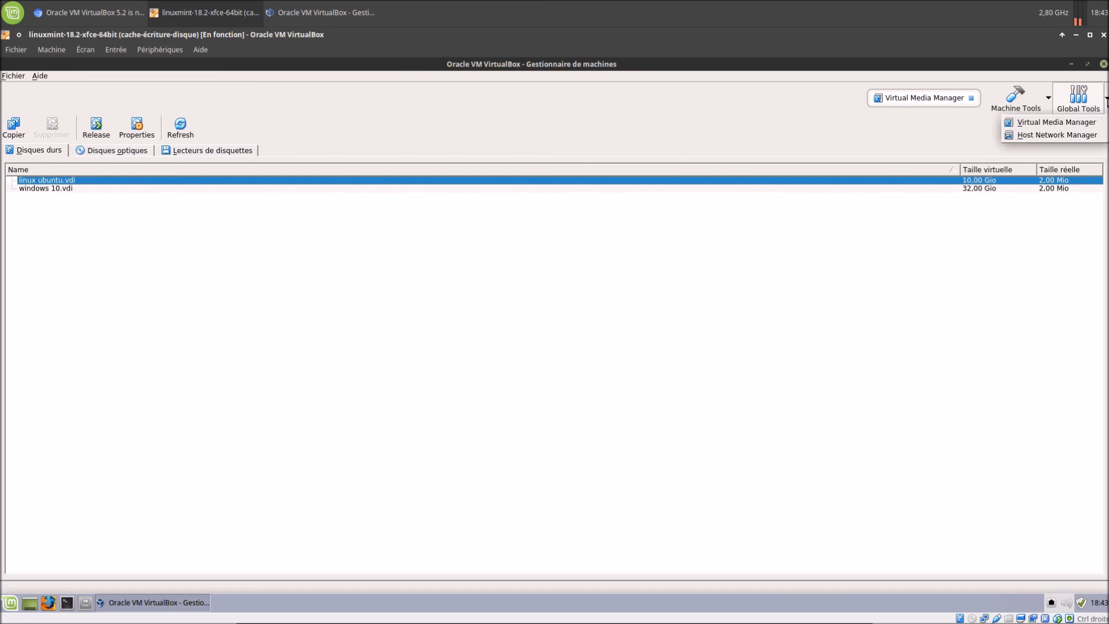
{"action": "left_click", "coordinate": [1082, 136]}
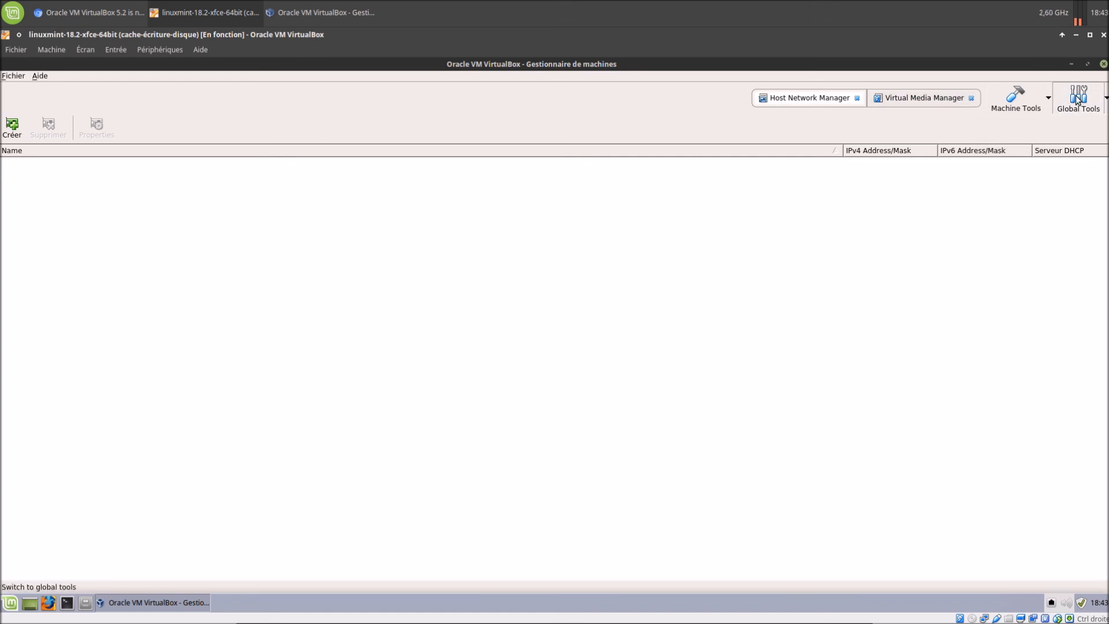
{"action": "left_click", "coordinate": [972, 98]}
{"action": "left_click", "coordinate": [973, 98]}
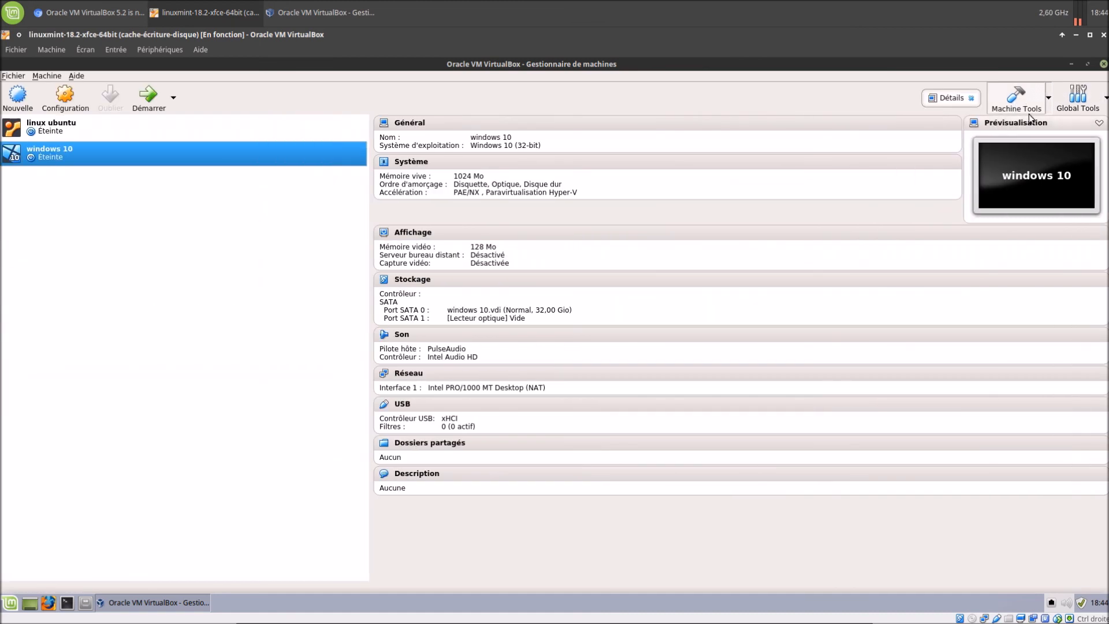
Open the Snapshots pane for the windows 10 machine, and reopen the Virtual Media Manager and Host Network Manager
{"action": "left_click", "coordinate": [1048, 98]}
{"action": "left_click", "coordinate": [1039, 136]}
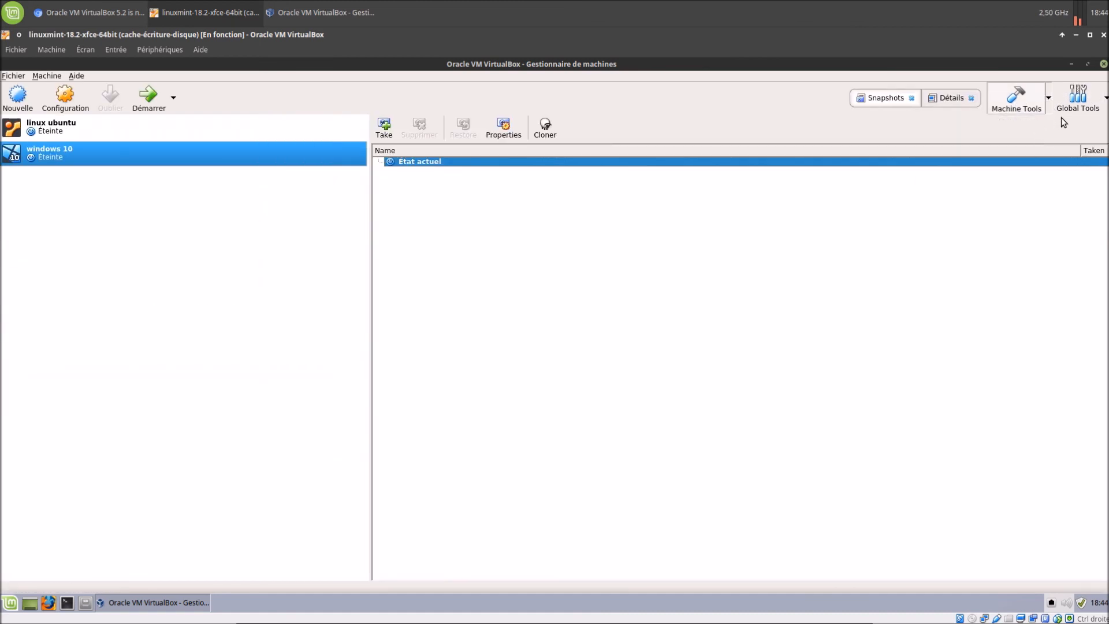
{"action": "left_click", "coordinate": [1079, 99]}
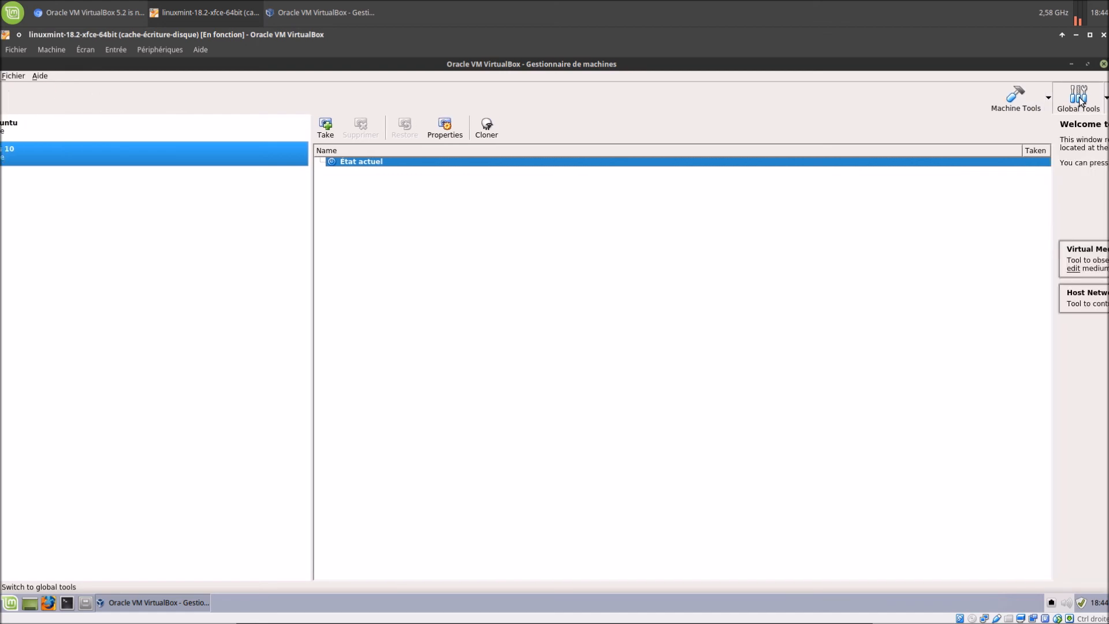
{"action": "left_click", "coordinate": [1085, 122]}
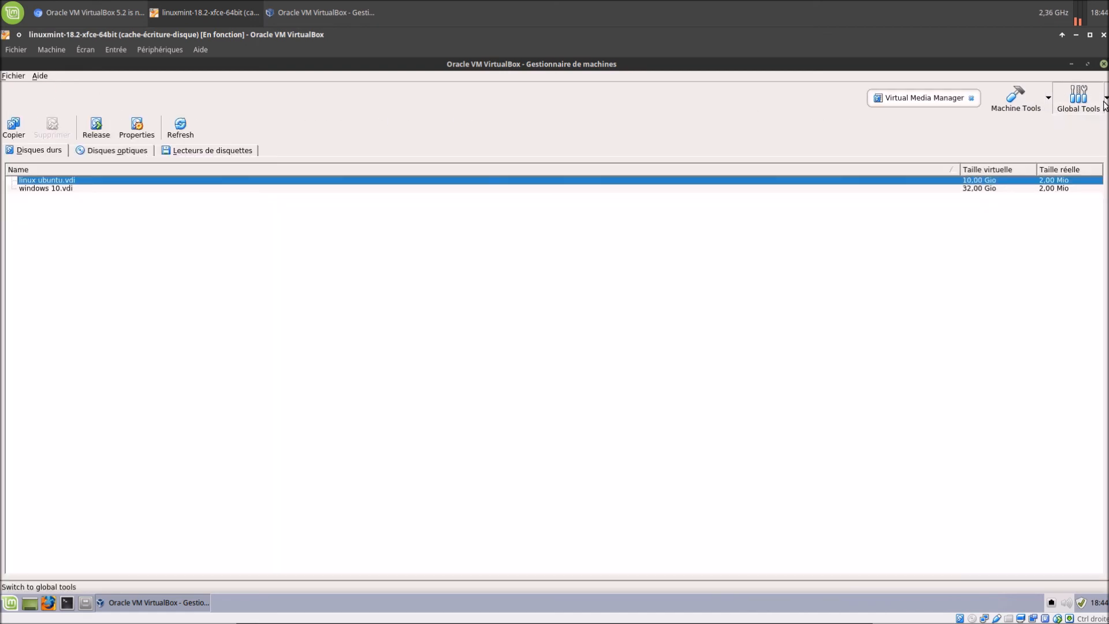
{"action": "left_click", "coordinate": [1106, 100]}
{"action": "left_click", "coordinate": [1087, 134]}
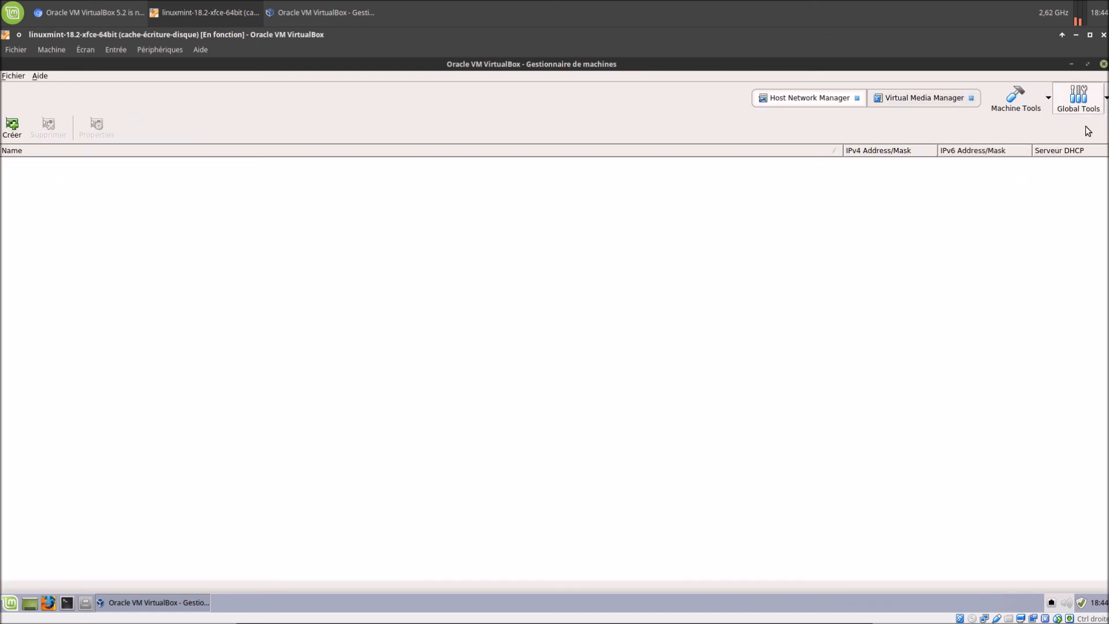
Compare the open machine and global tool panes by switching between Snapshots, Détails, Host Network Manager and Virtual Media Manager
{"action": "left_click", "coordinate": [1014, 101]}
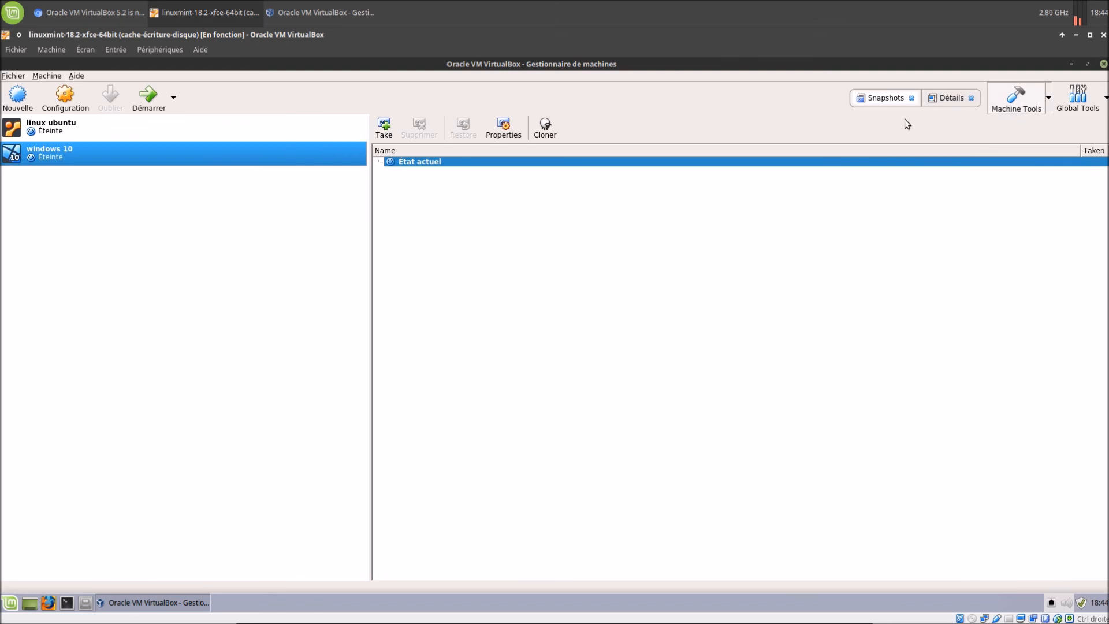
{"action": "left_click", "coordinate": [956, 99]}
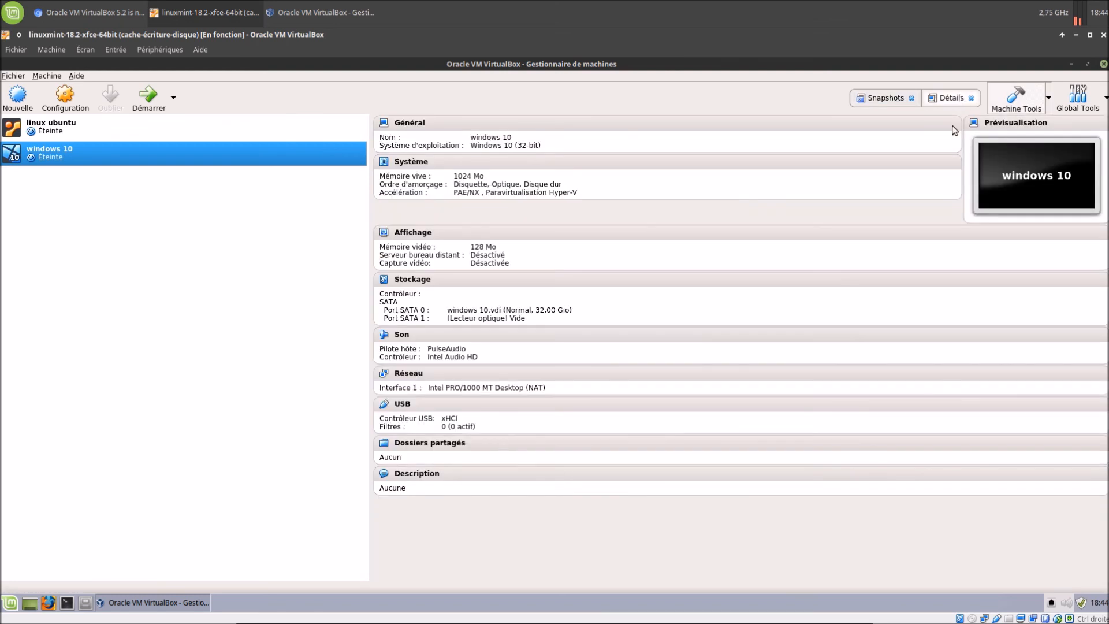
{"action": "left_click", "coordinate": [1079, 103]}
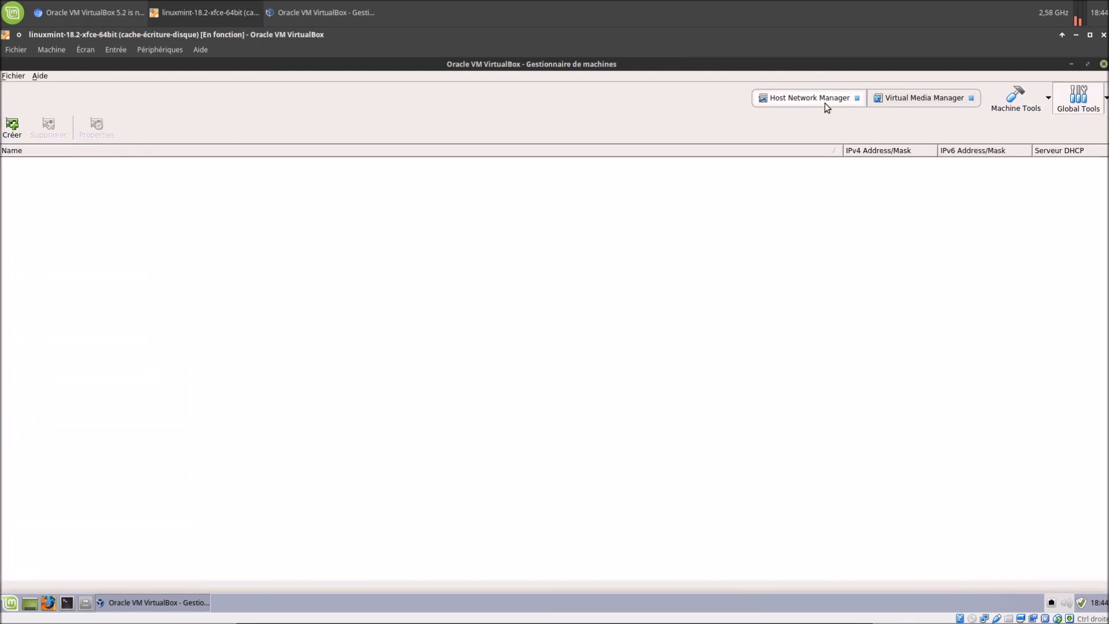
{"action": "left_click", "coordinate": [919, 96]}
{"action": "left_click", "coordinate": [822, 99]}
{"action": "left_click", "coordinate": [915, 97]}
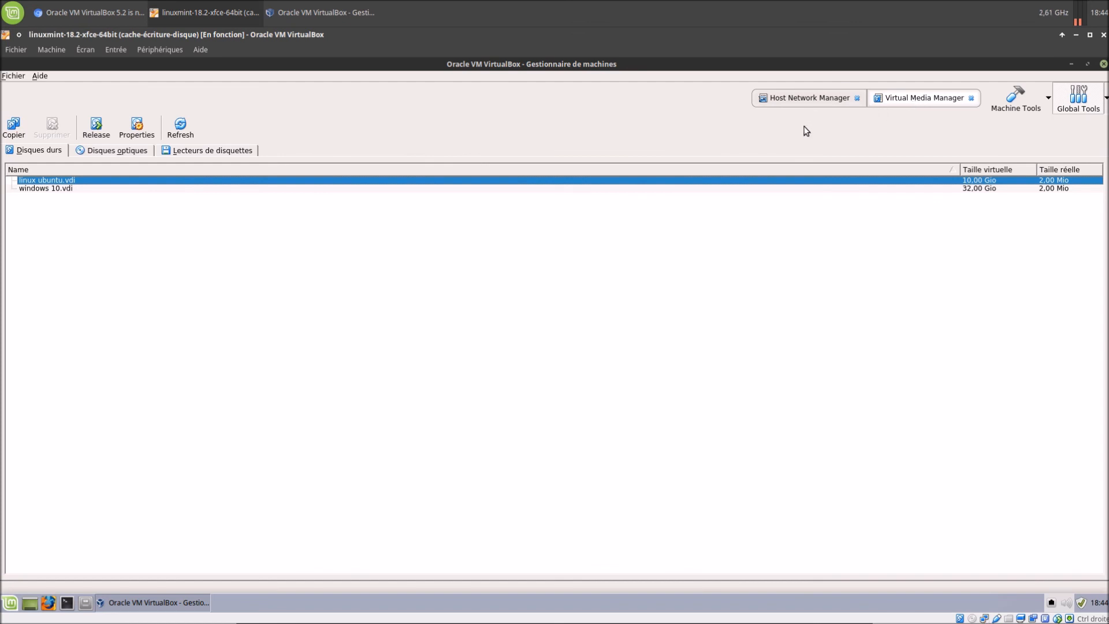
{"action": "left_click", "coordinate": [1014, 97]}
{"action": "left_click", "coordinate": [892, 98]}
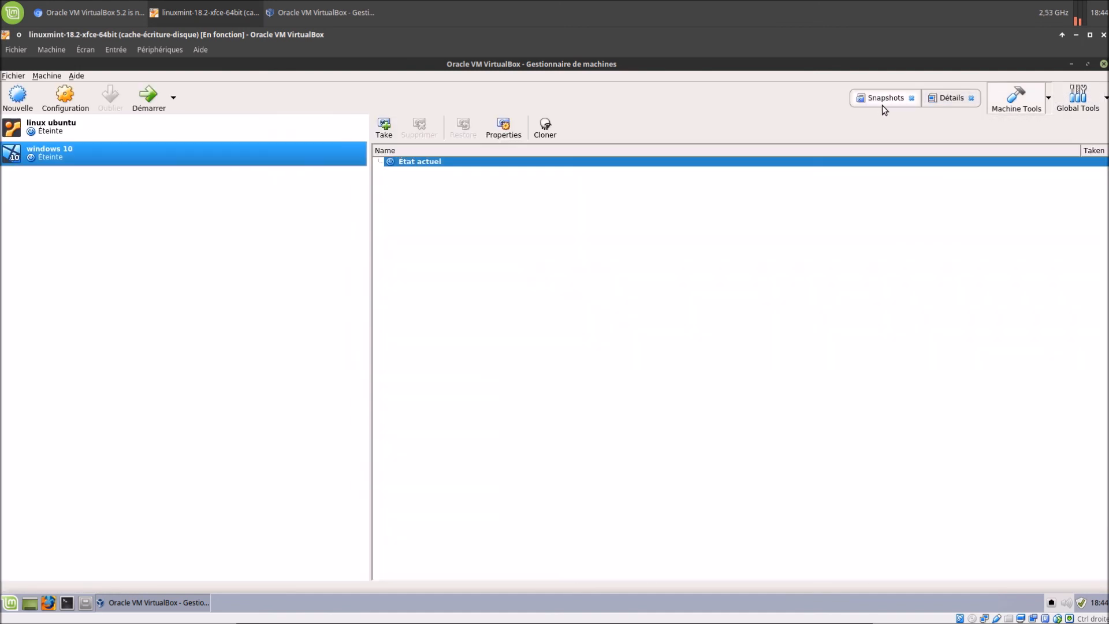
{"action": "left_click", "coordinate": [943, 100]}
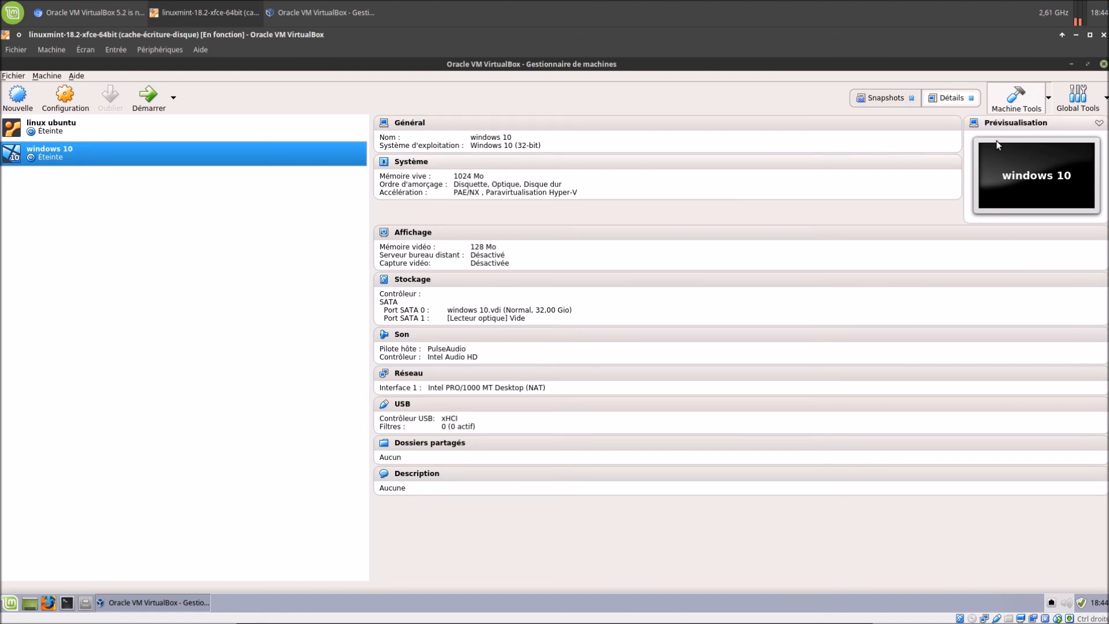
Create a host-only network in the Host Network Manager and close the guest's VirtualBox manager
{"action": "left_click", "coordinate": [1076, 98]}
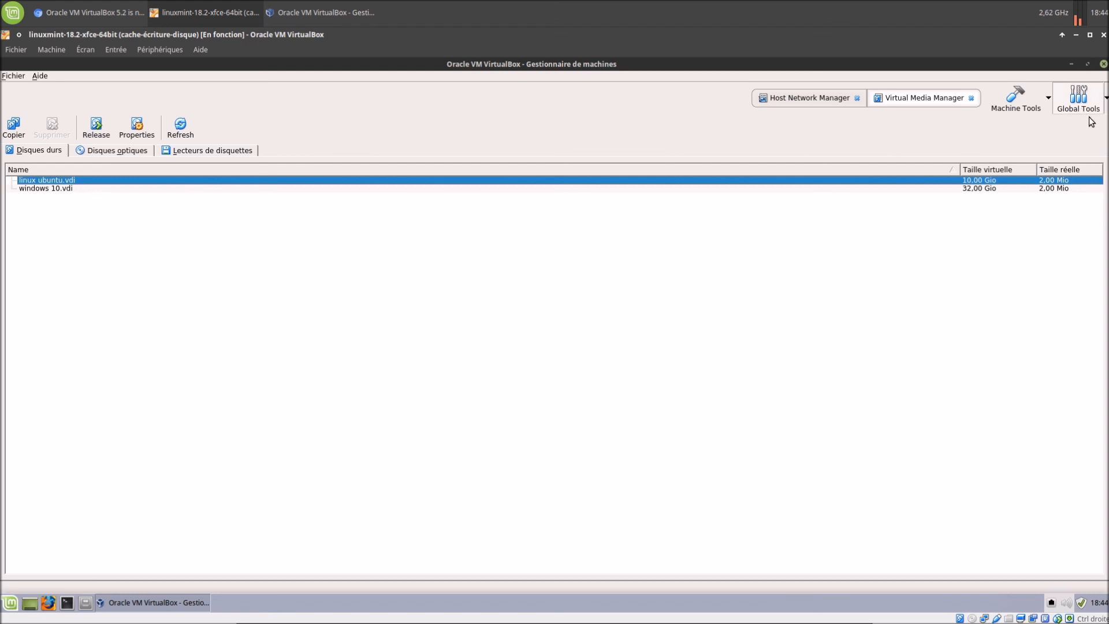
{"action": "left_click", "coordinate": [816, 102]}
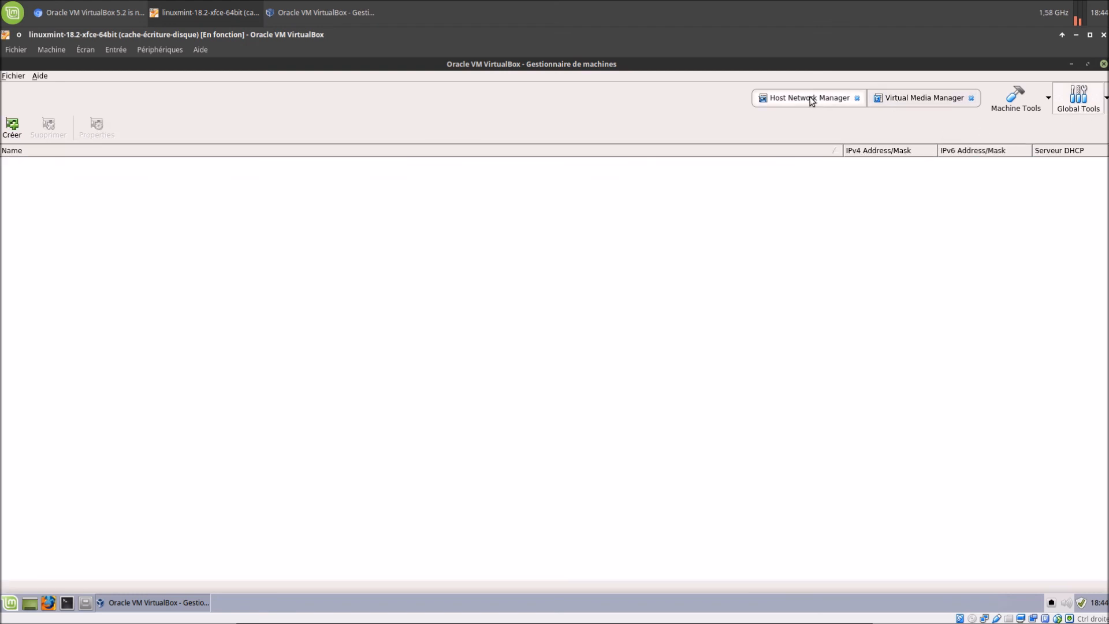
{"action": "left_click", "coordinate": [11, 128]}
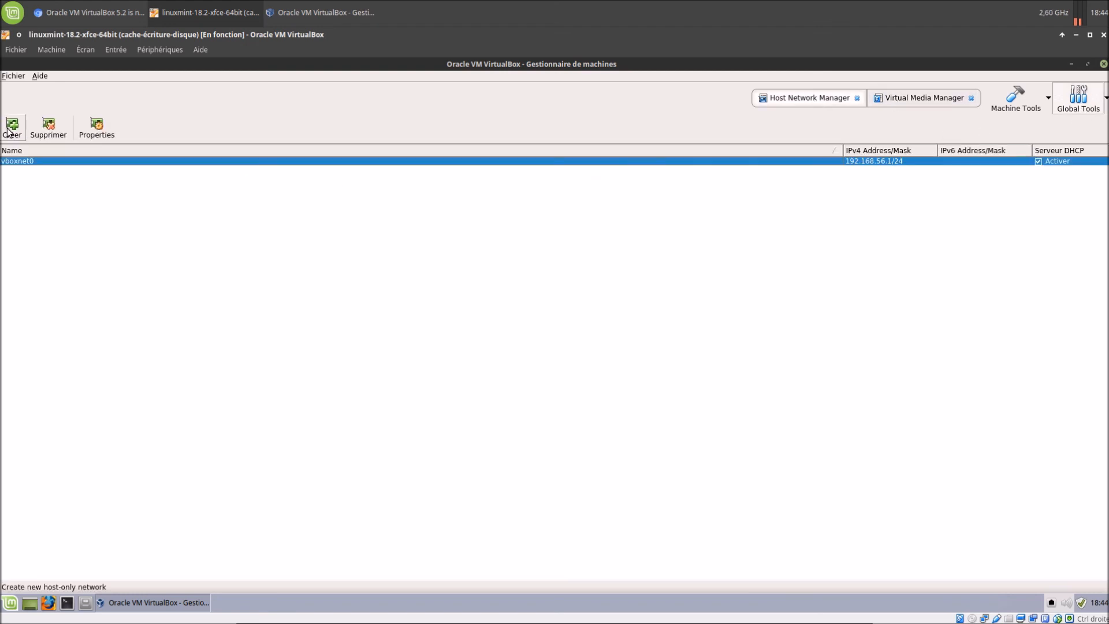
{"action": "left_click_drag", "start_coordinate": [540, 62], "coordinate": [457, 198]}
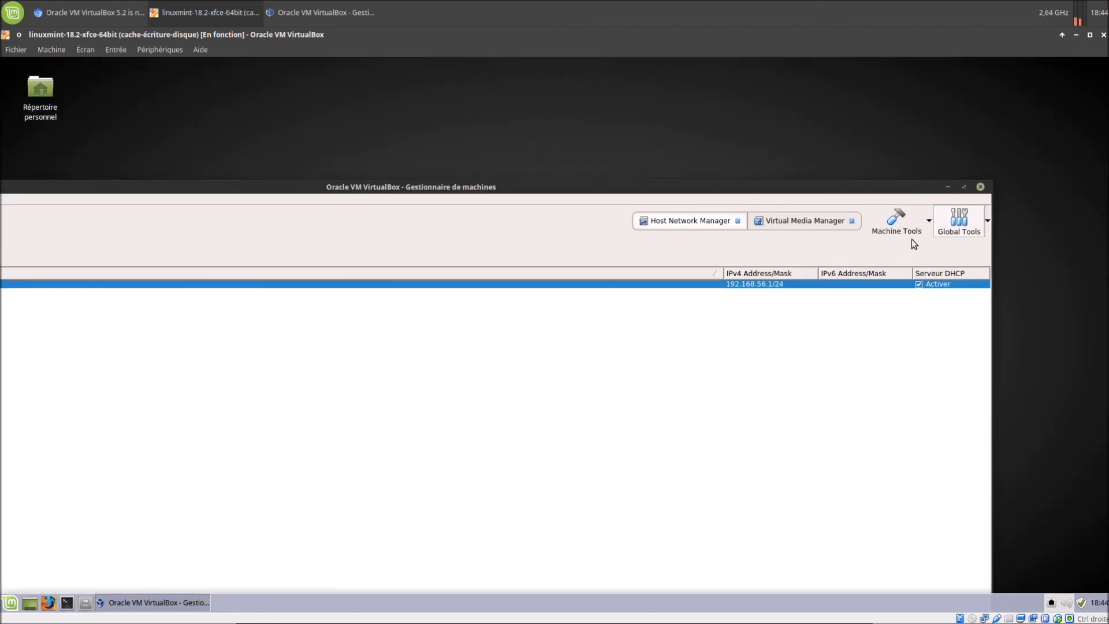
{"action": "left_click", "coordinate": [980, 187]}
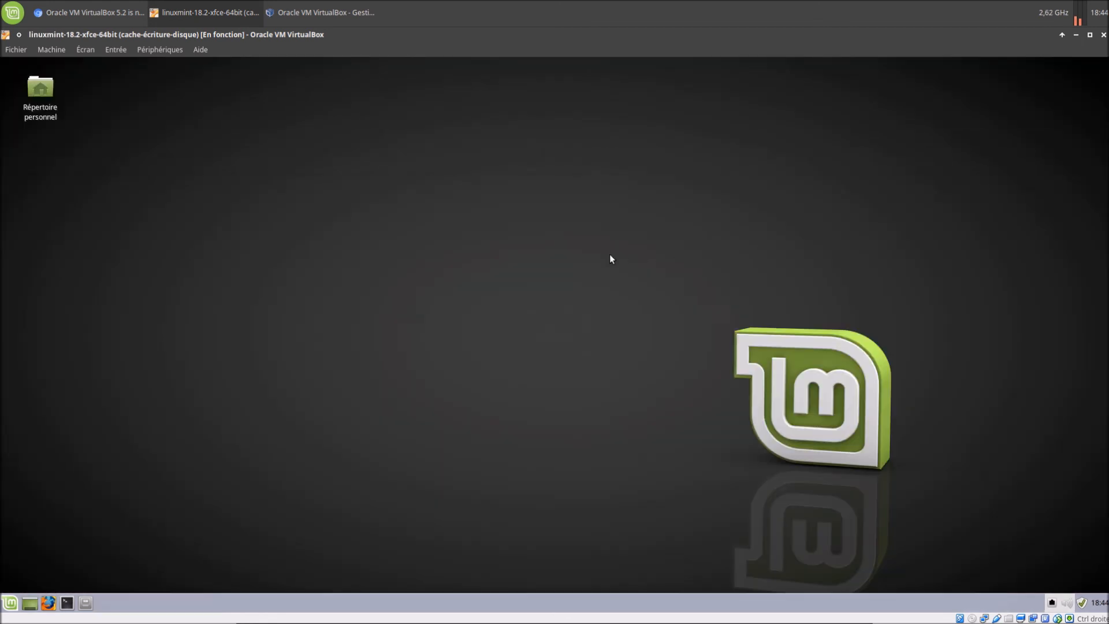